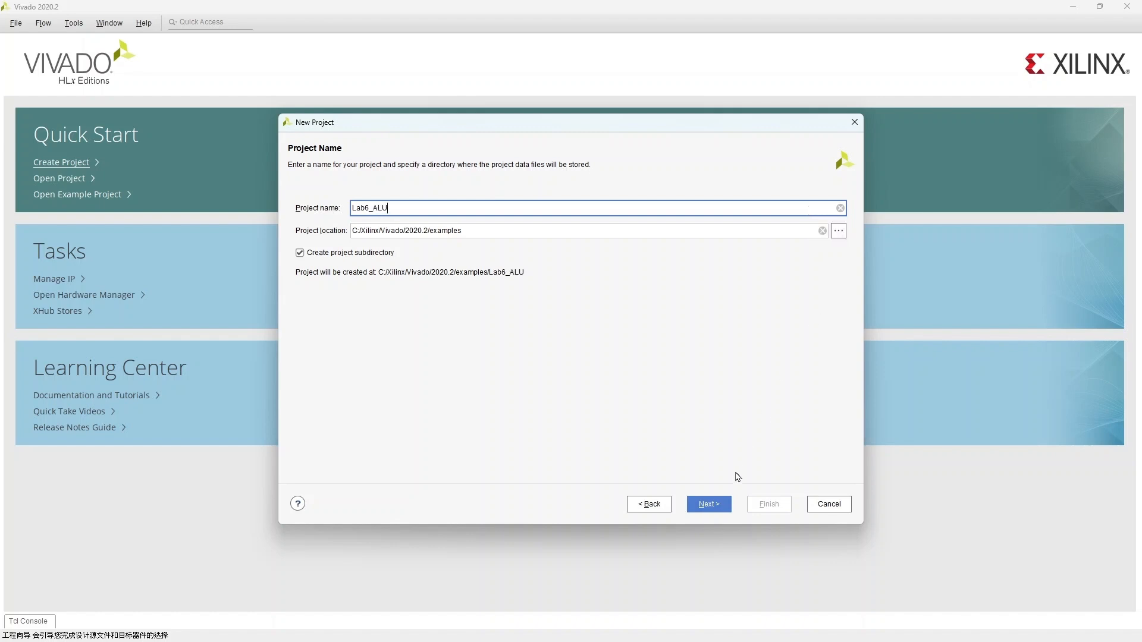
Step: Create the RTL project Lab6_ALU targeting the ZedBoard Zynq Evaluation and Development Kit board found by searching ZED
click(708, 504)
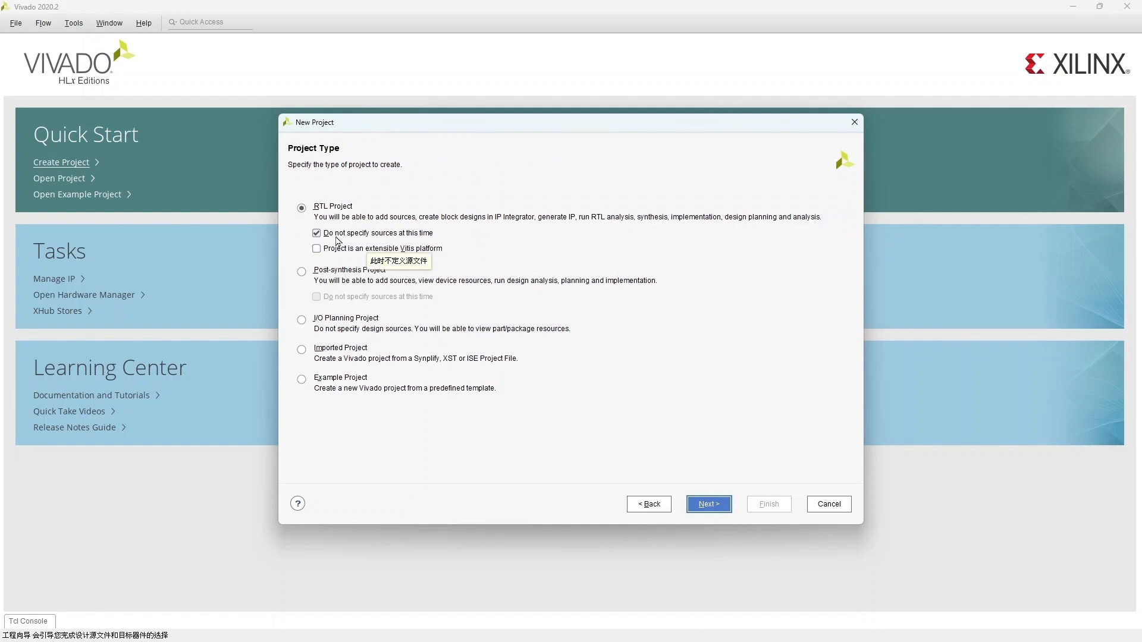
click(709, 504)
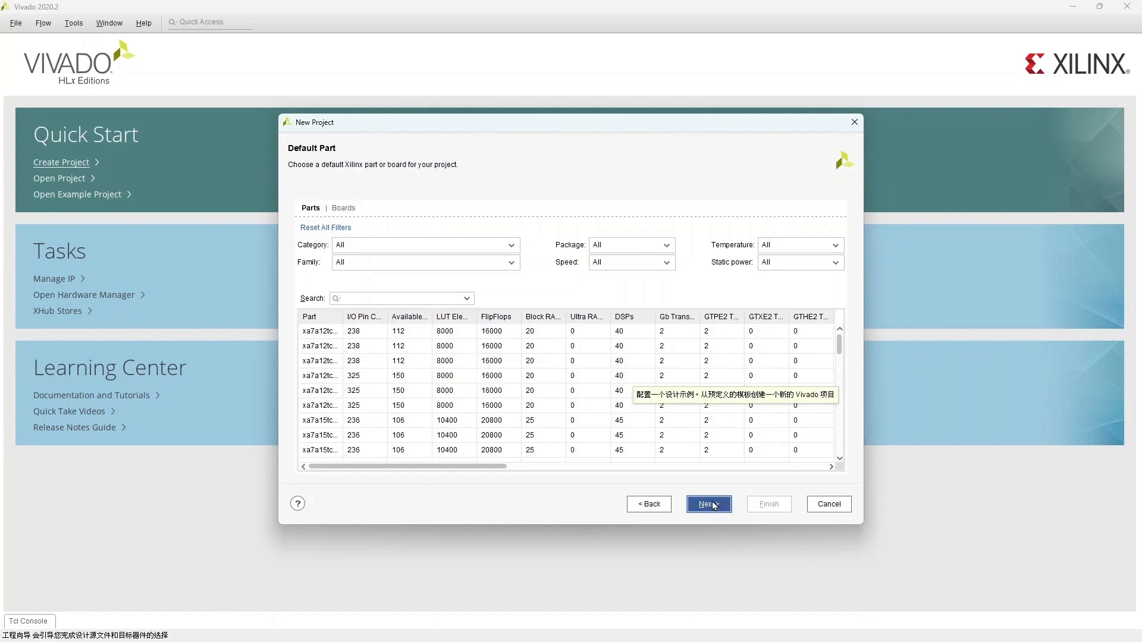
click(344, 209)
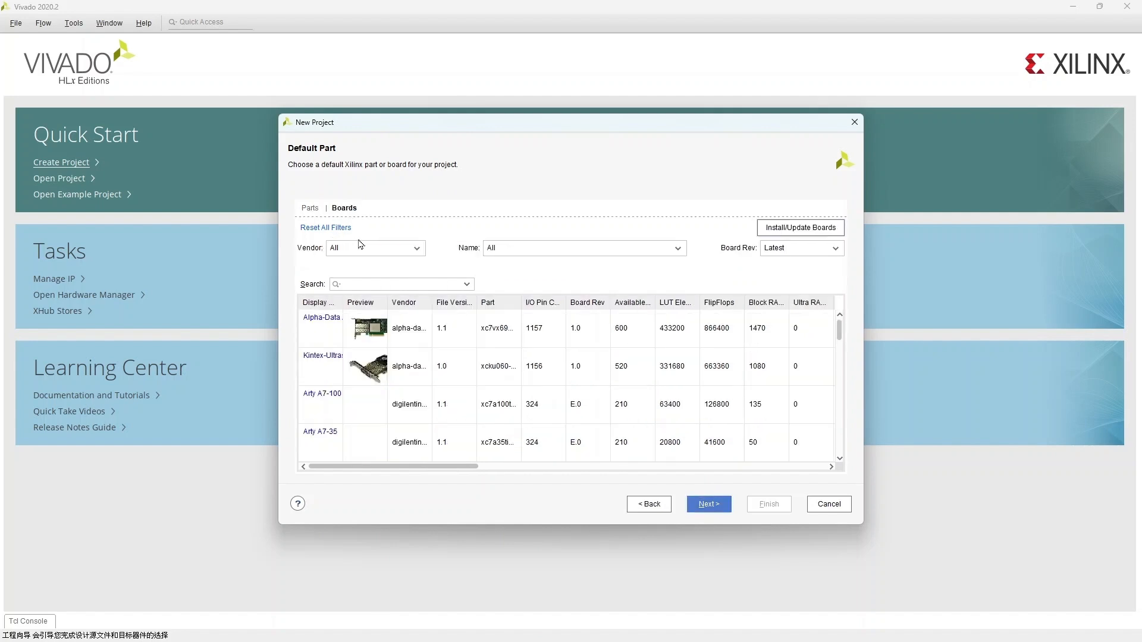
click(375, 284)
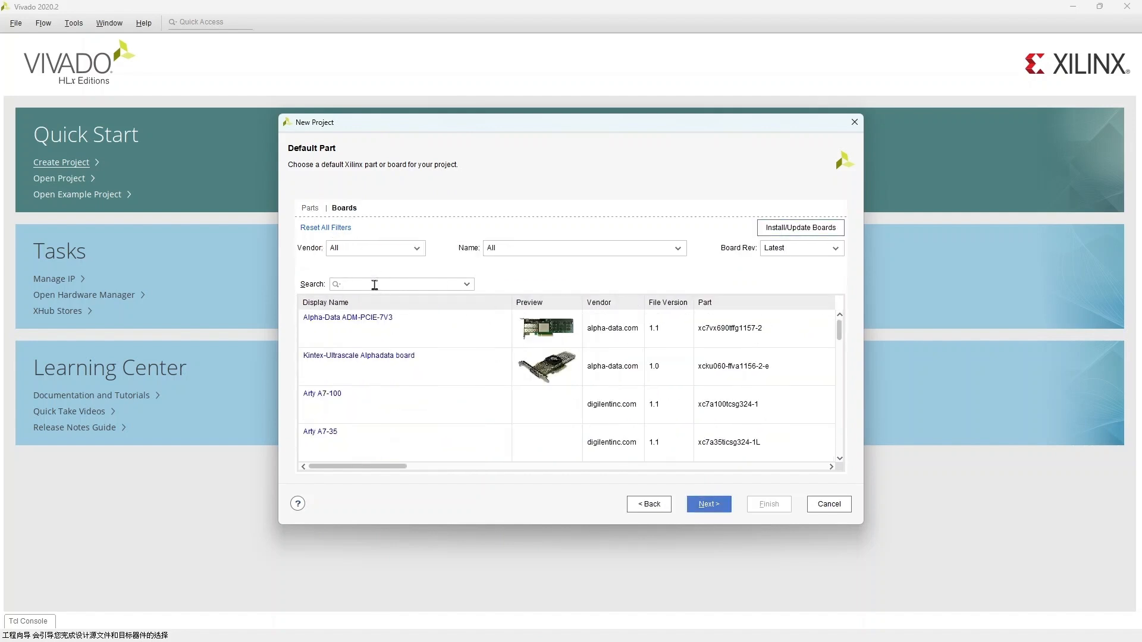
text(ZED)
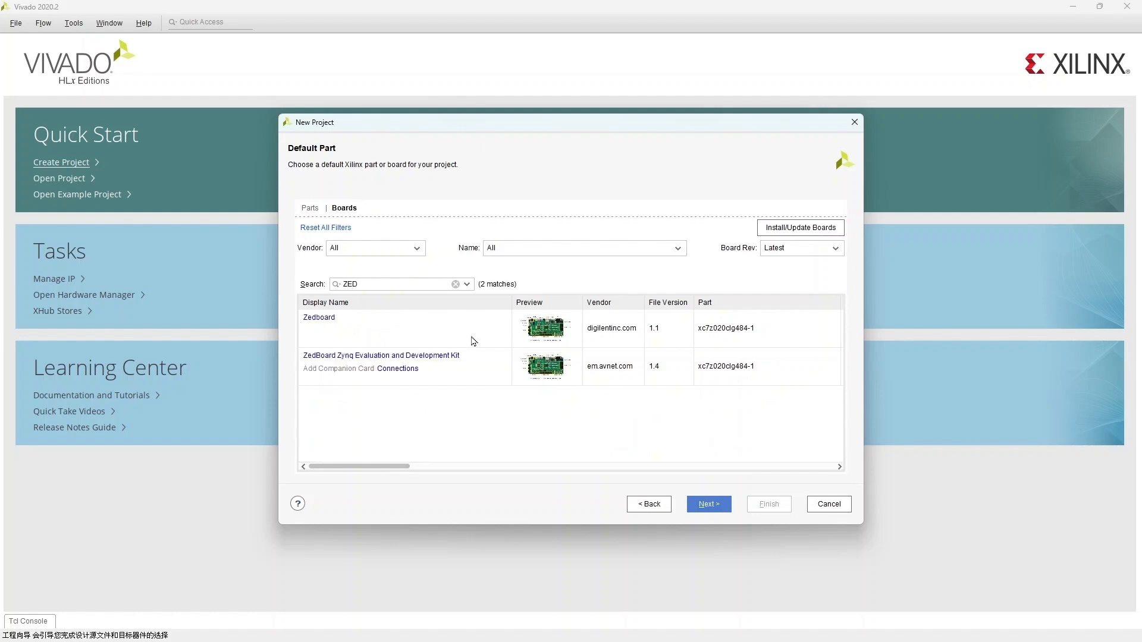
click(495, 366)
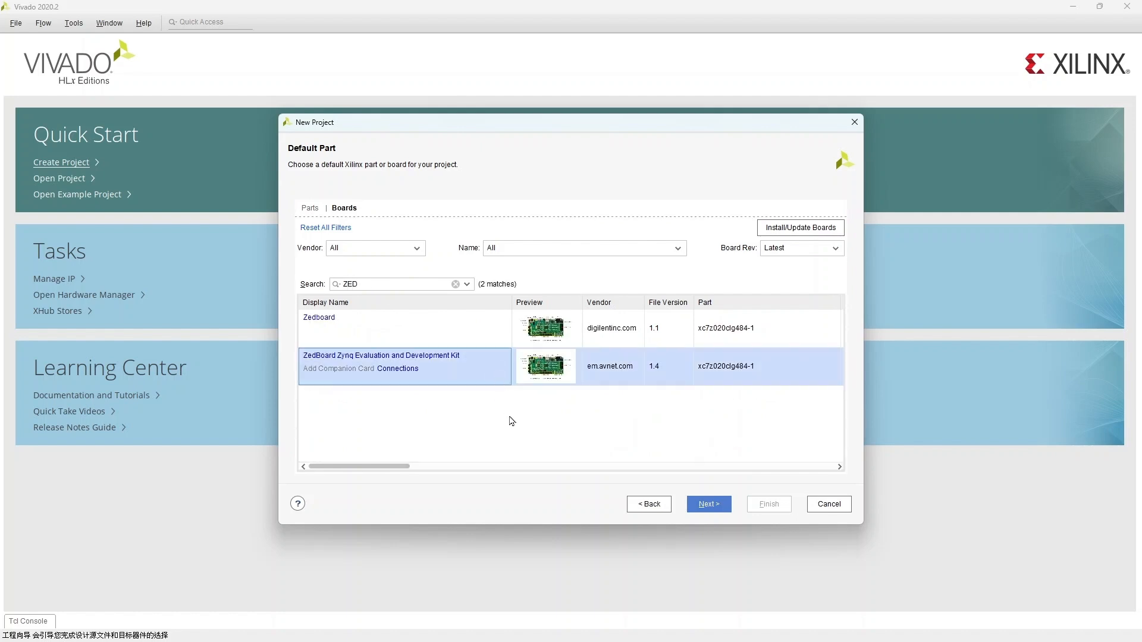
click(706, 503)
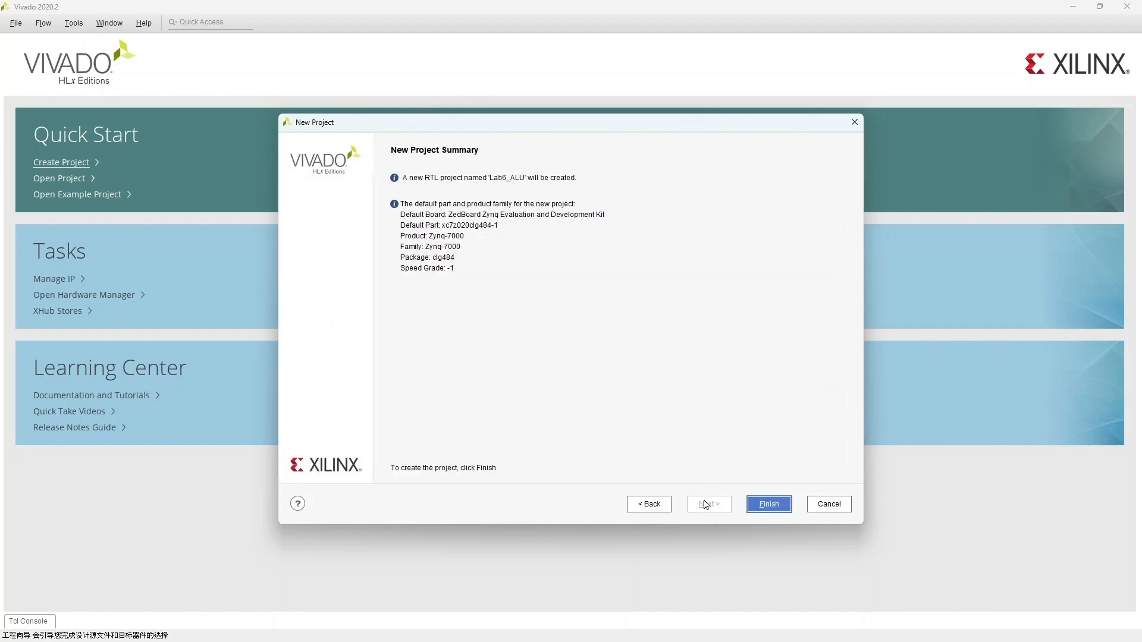
click(767, 505)
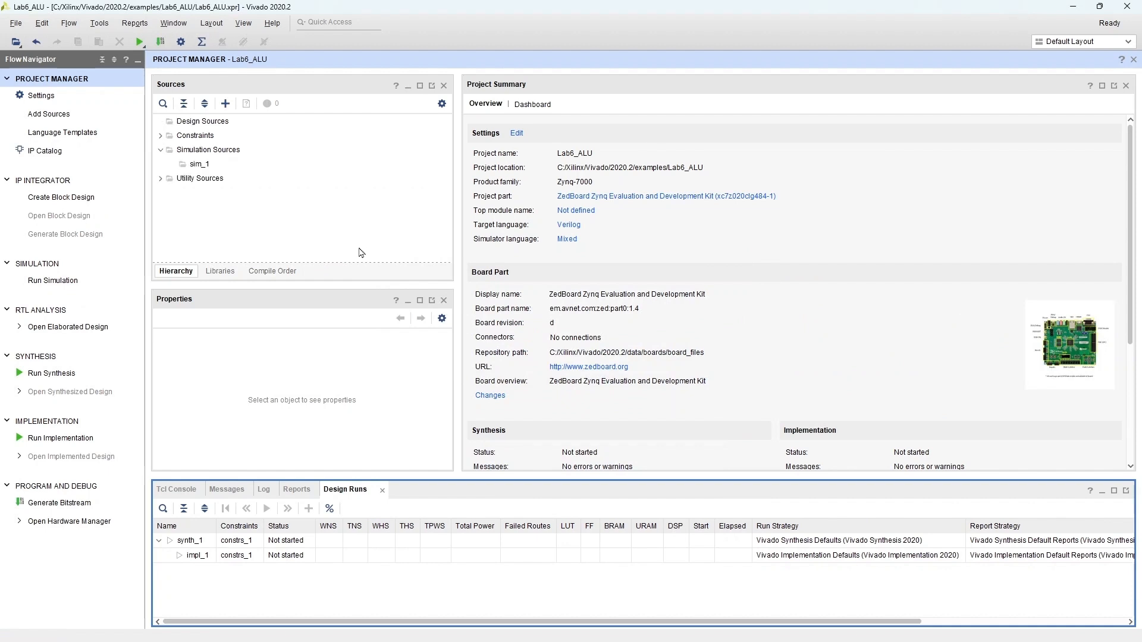
Step: Add a new Verilog design source file named Lab6_ALU with the module defined without ports
click(48, 114)
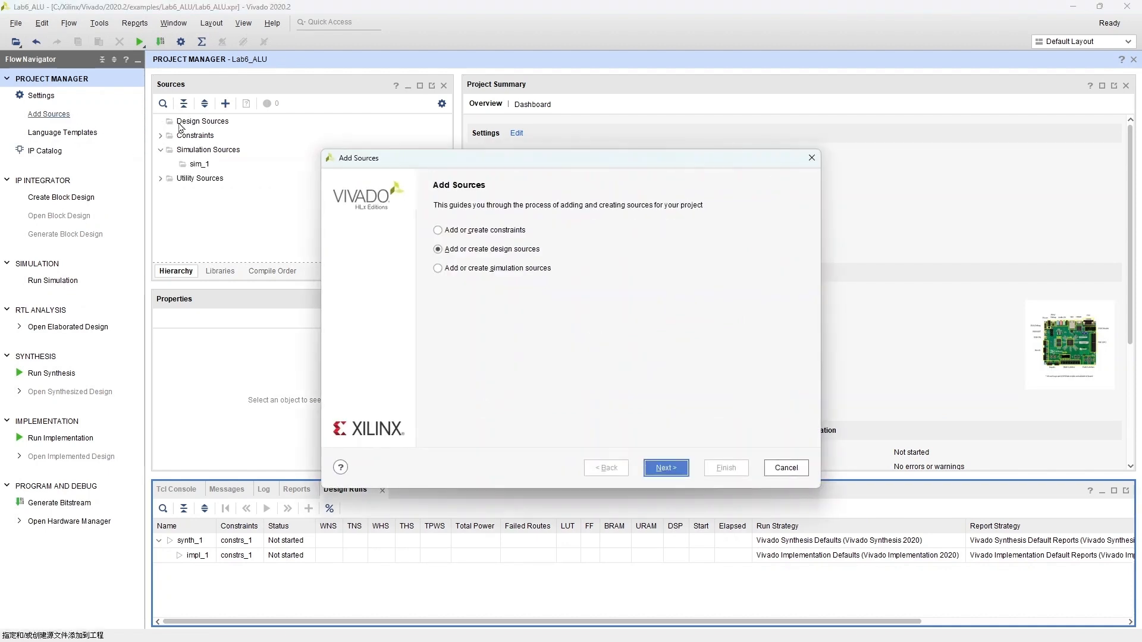
click(658, 464)
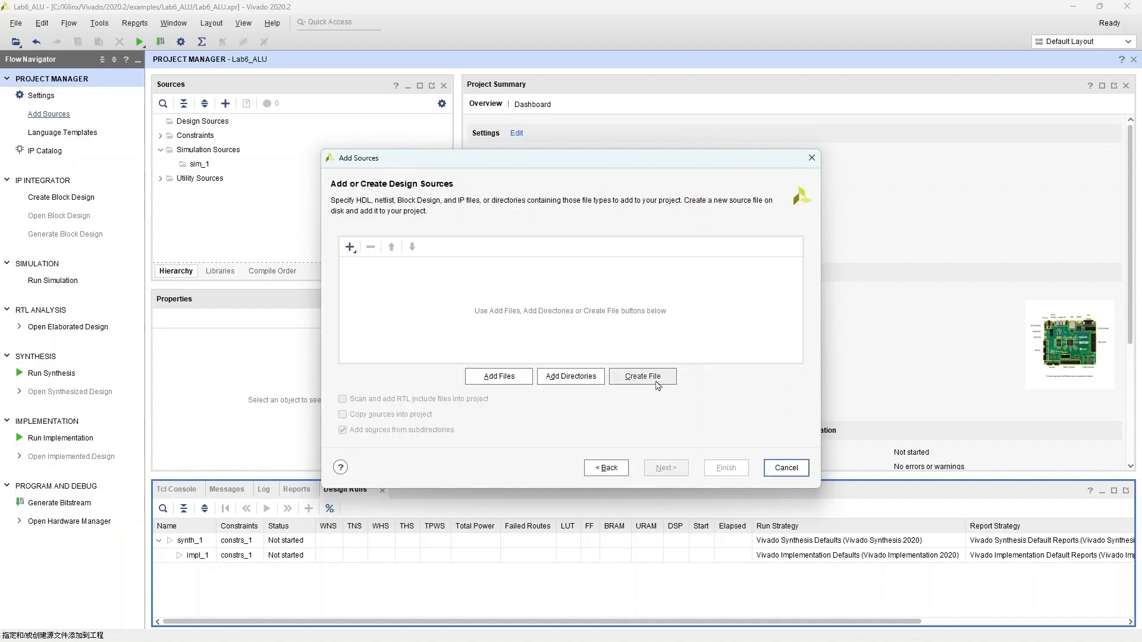
click(654, 384)
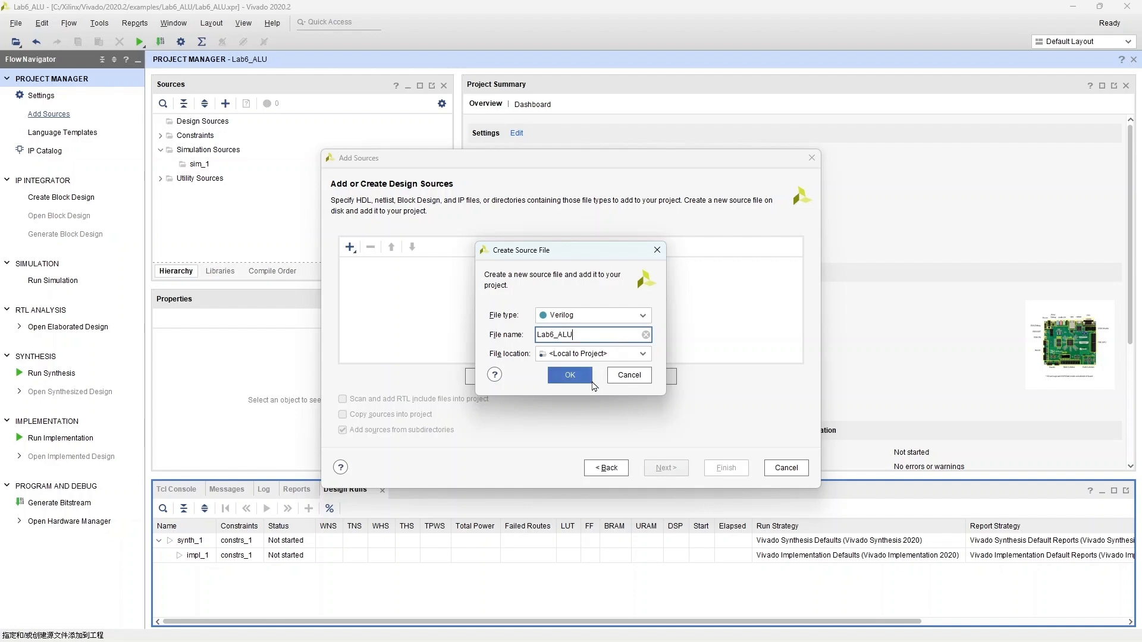
click(556, 376)
click(725, 468)
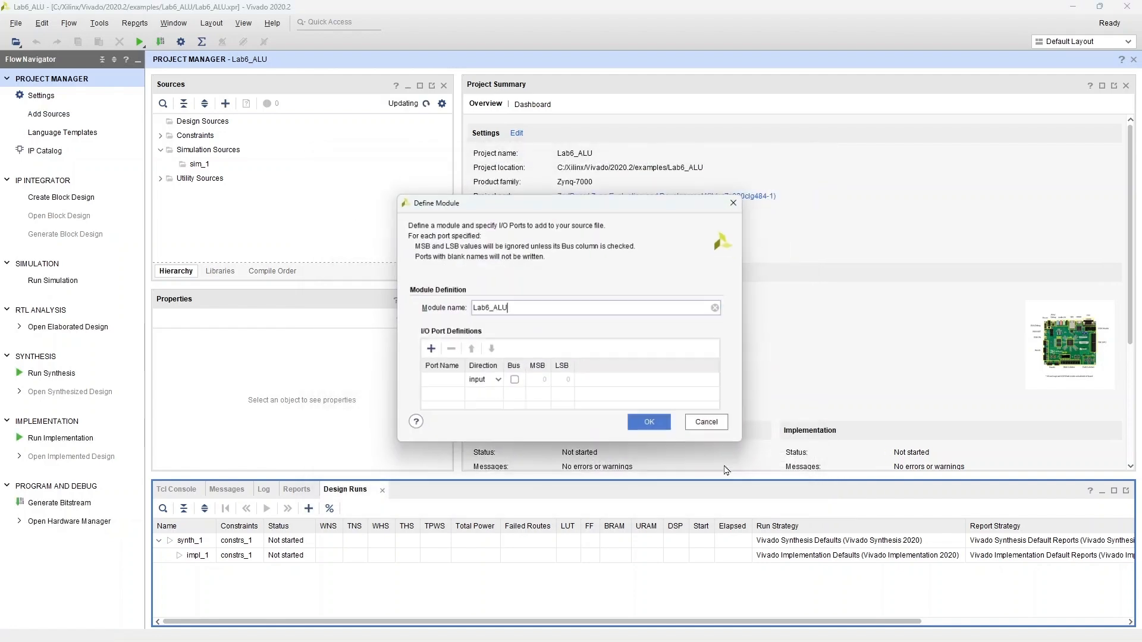
click(652, 426)
click(563, 351)
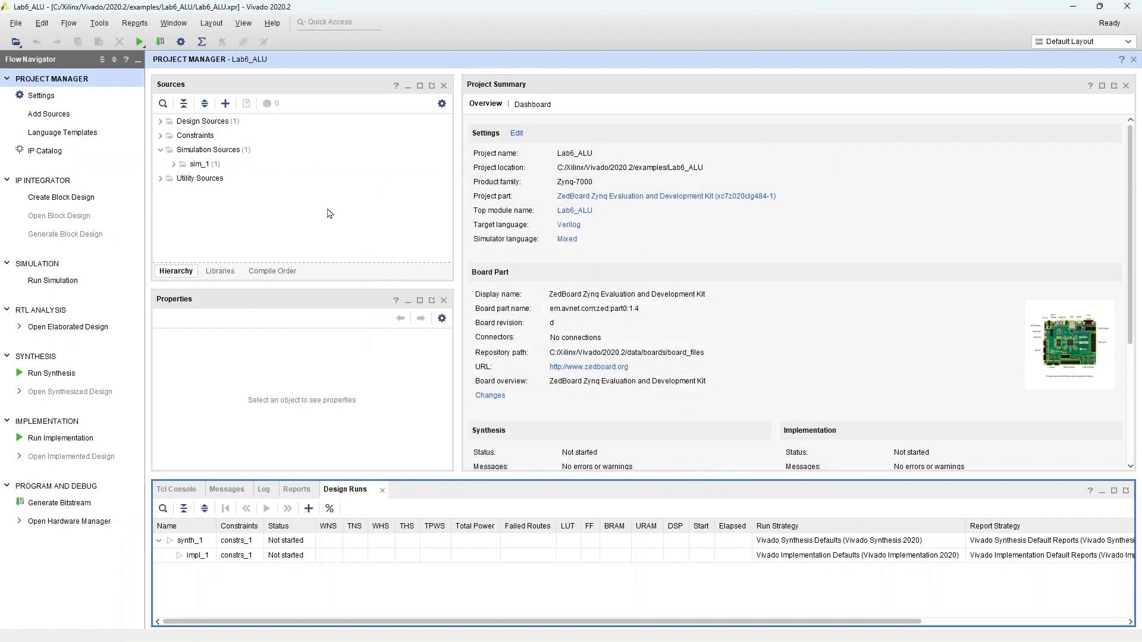
Step: Open Lab6_ALU.v and replace its entire contents with the ALU Verilog code copied from the text editor
click(160, 122)
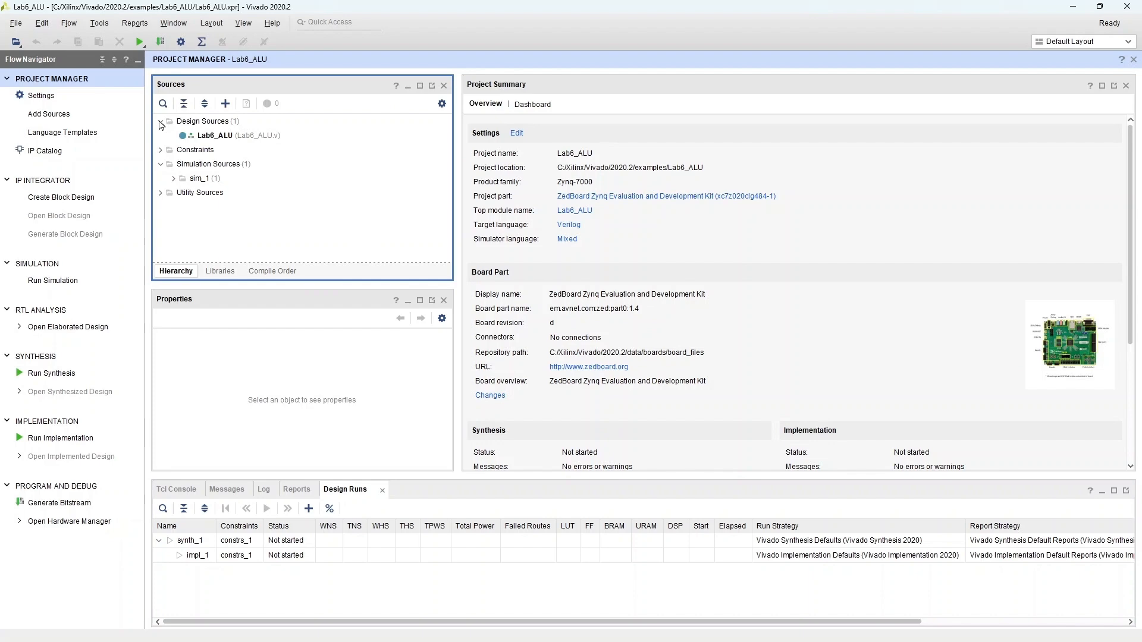
double_click(208, 136)
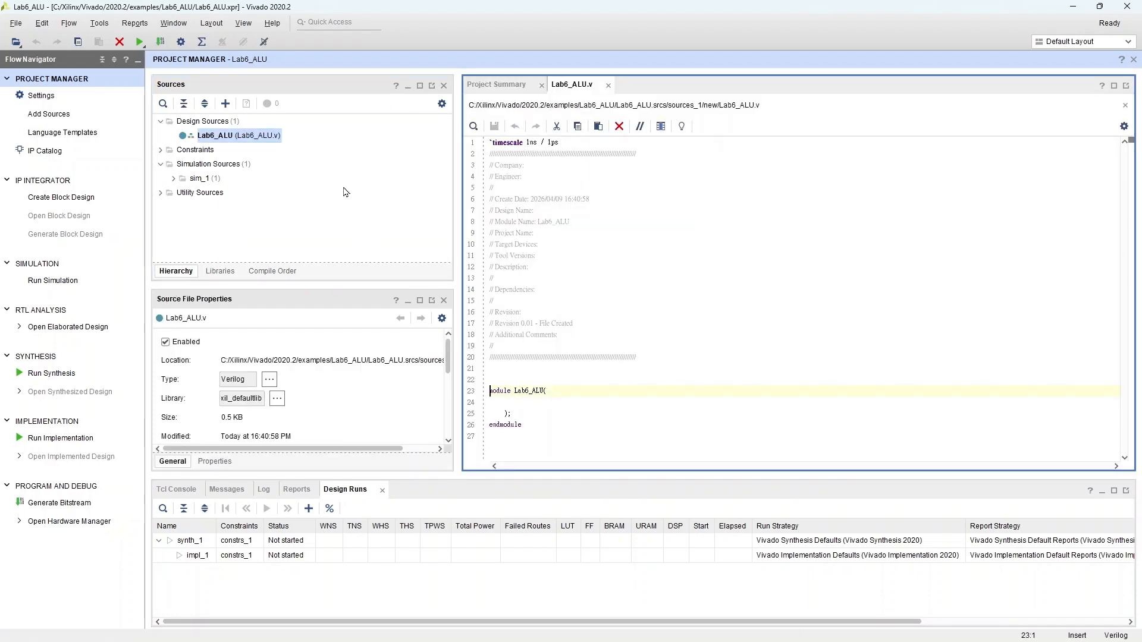
mouse_move(228, 641)
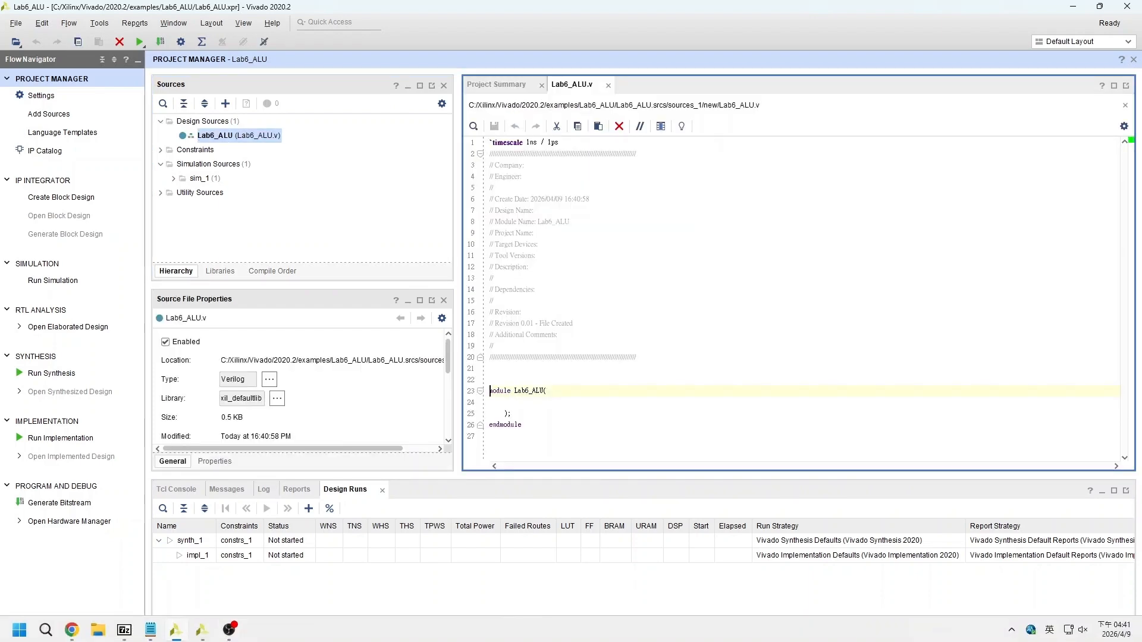
click(153, 631)
click(268, 229)
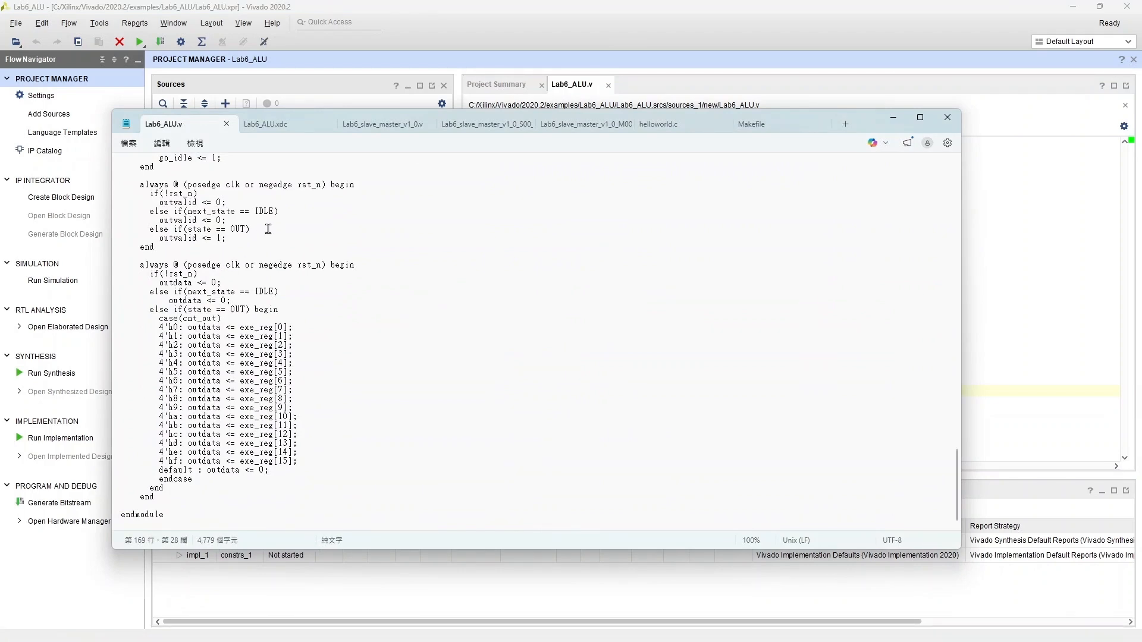
key(ctrl+a)
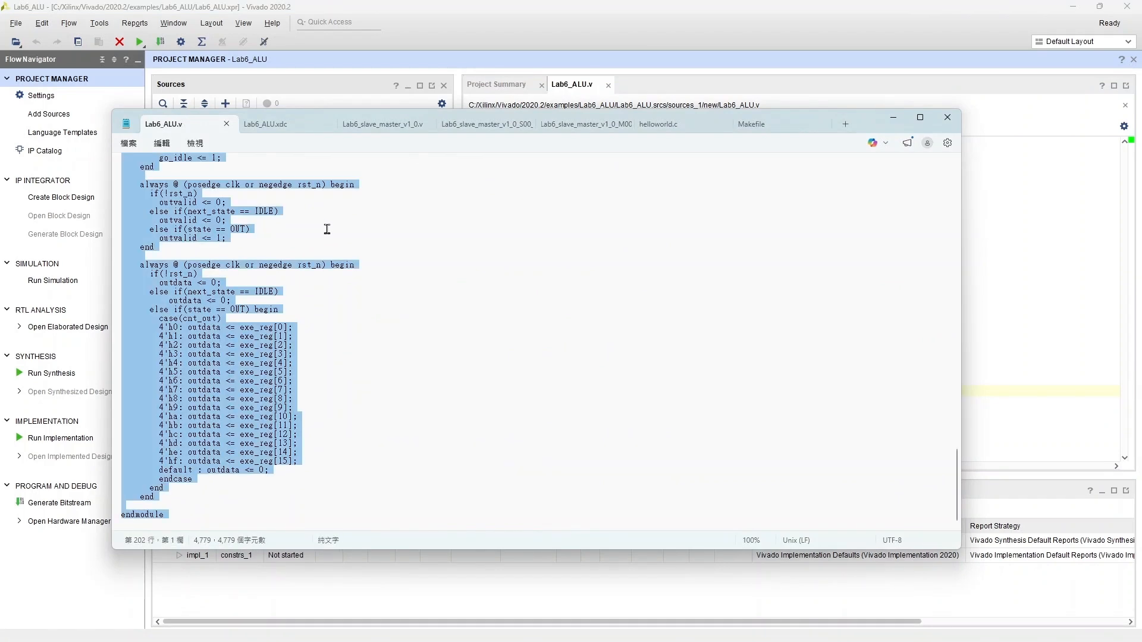
click(892, 117)
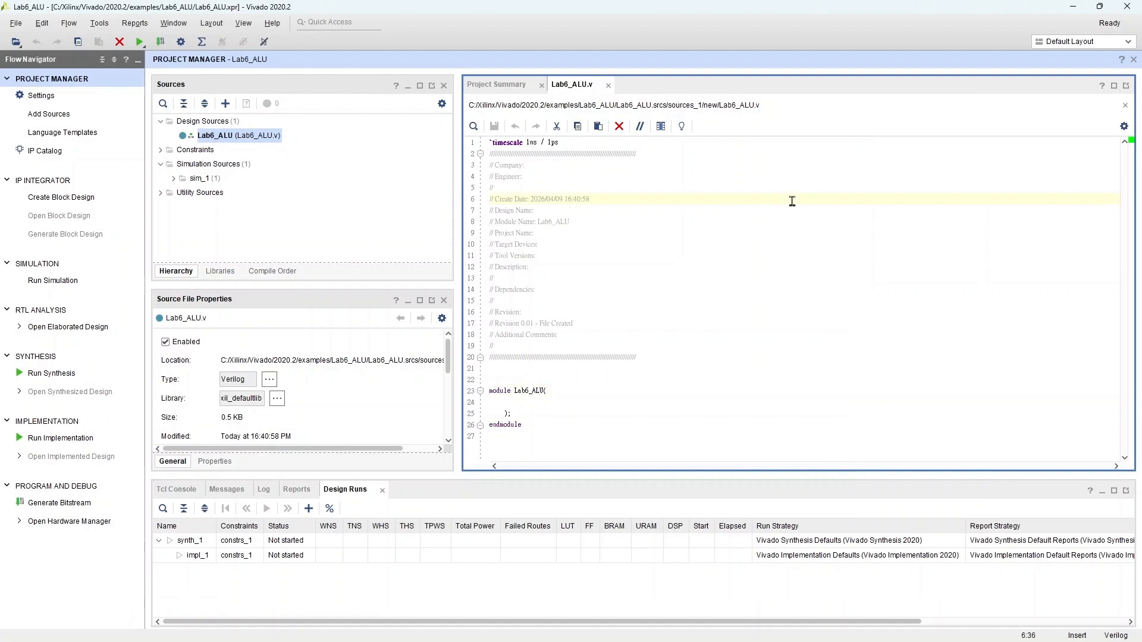
key(ctrl+a)
key(ctrl+v)
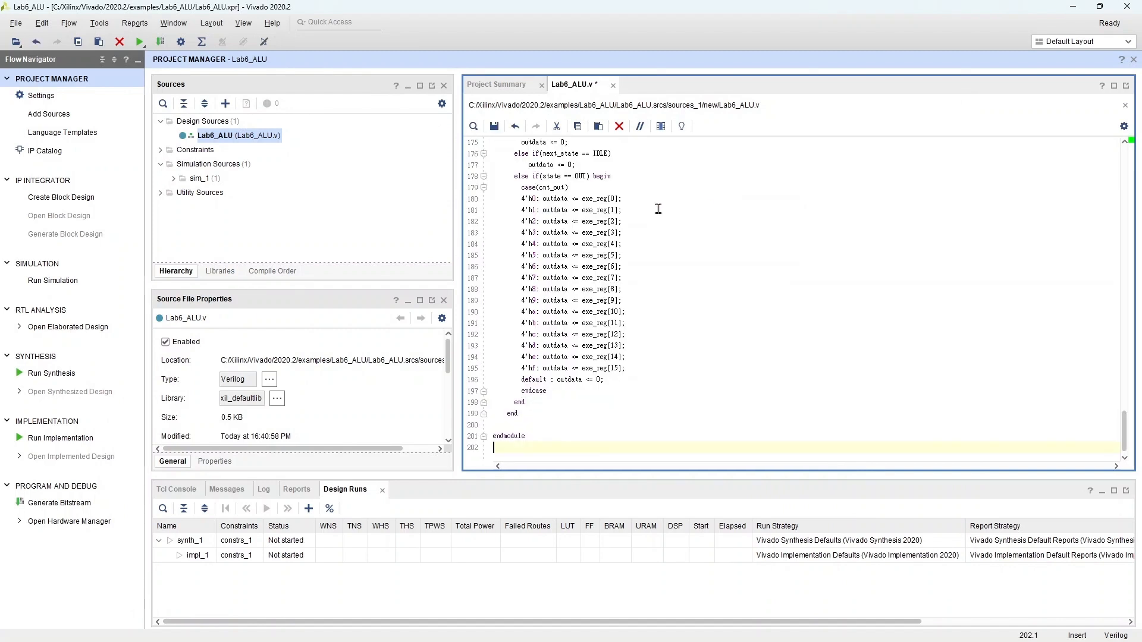
Step: Add a new XDC constraints file named Lab6_ALU to the constrs_1 set
click(48, 114)
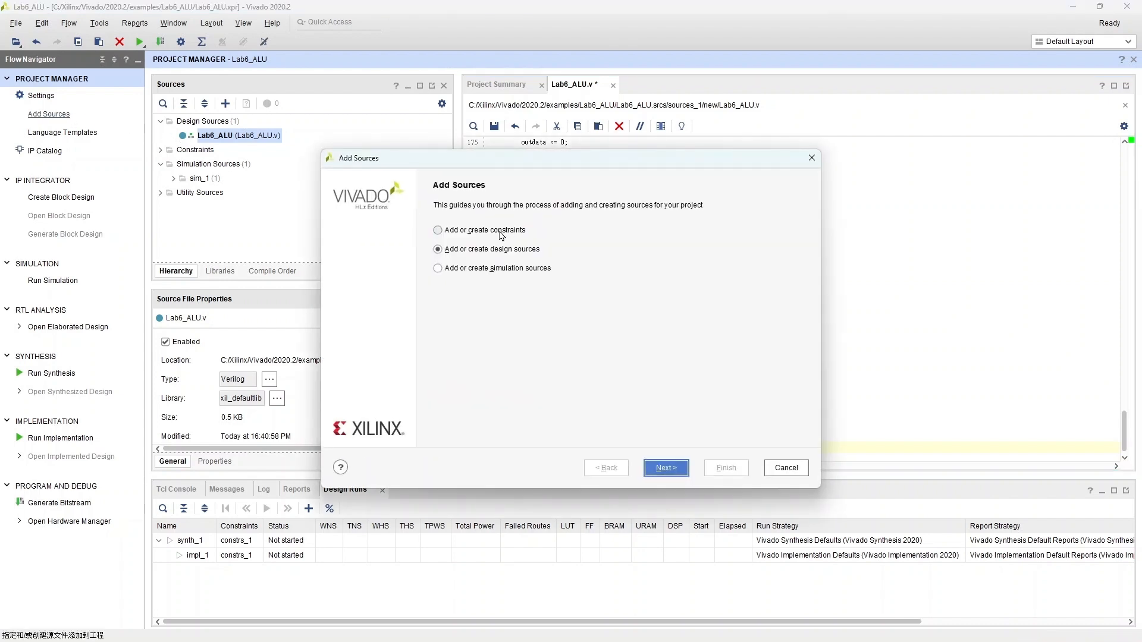
click(666, 468)
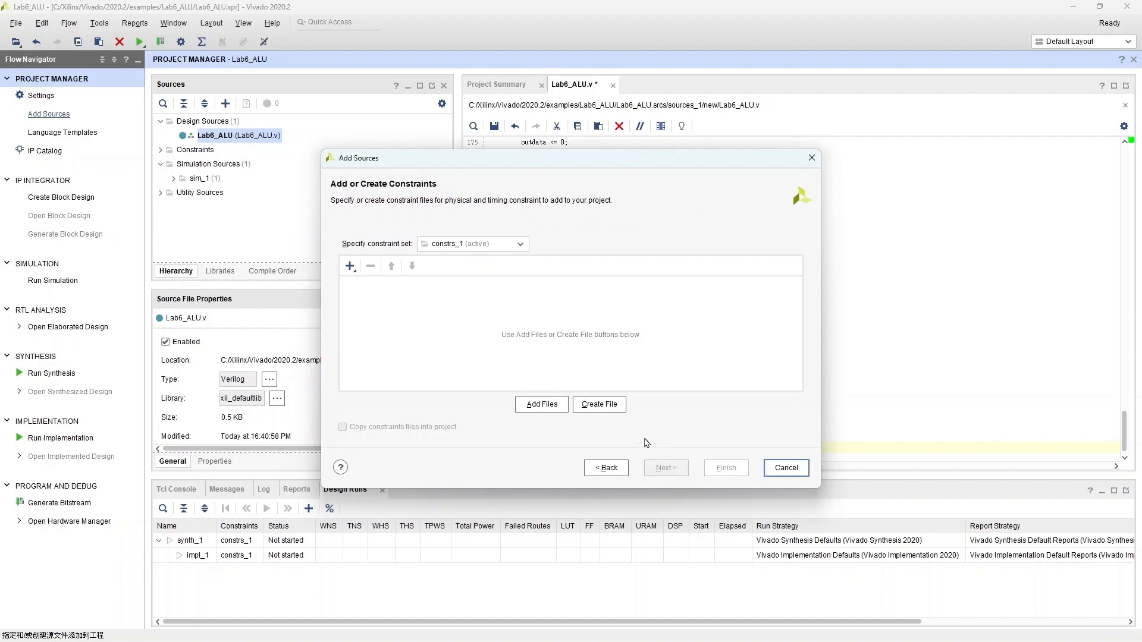
click(598, 405)
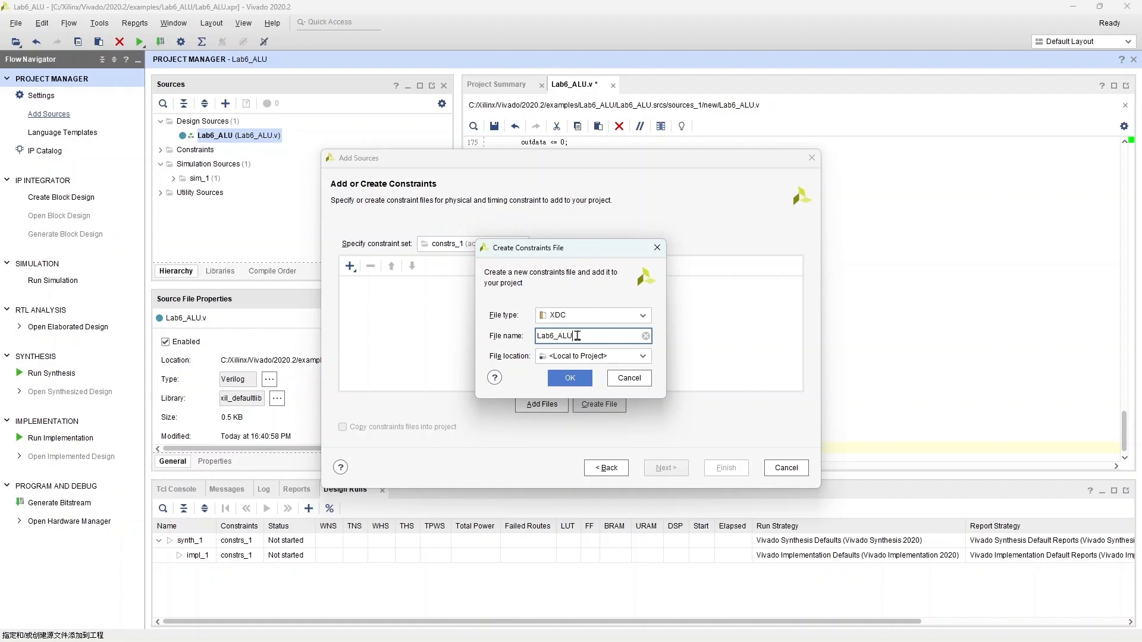
click(580, 379)
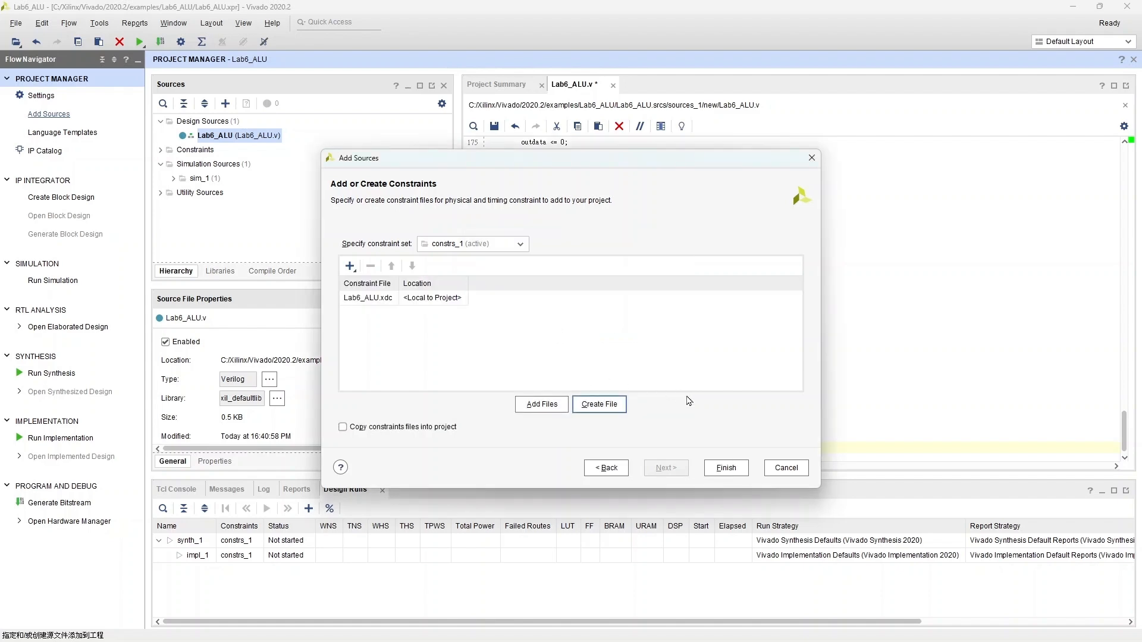
click(727, 468)
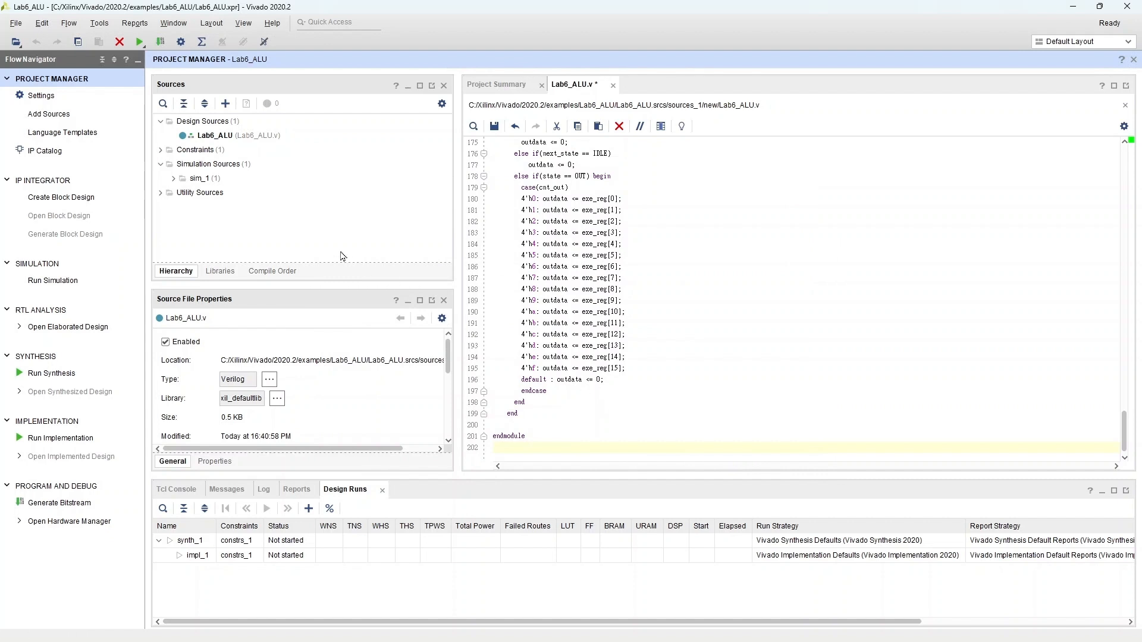
Step: Open Lab6_ALU.xdc and paste in the clock period and input/output delay constraints copied from the text editor
click(160, 151)
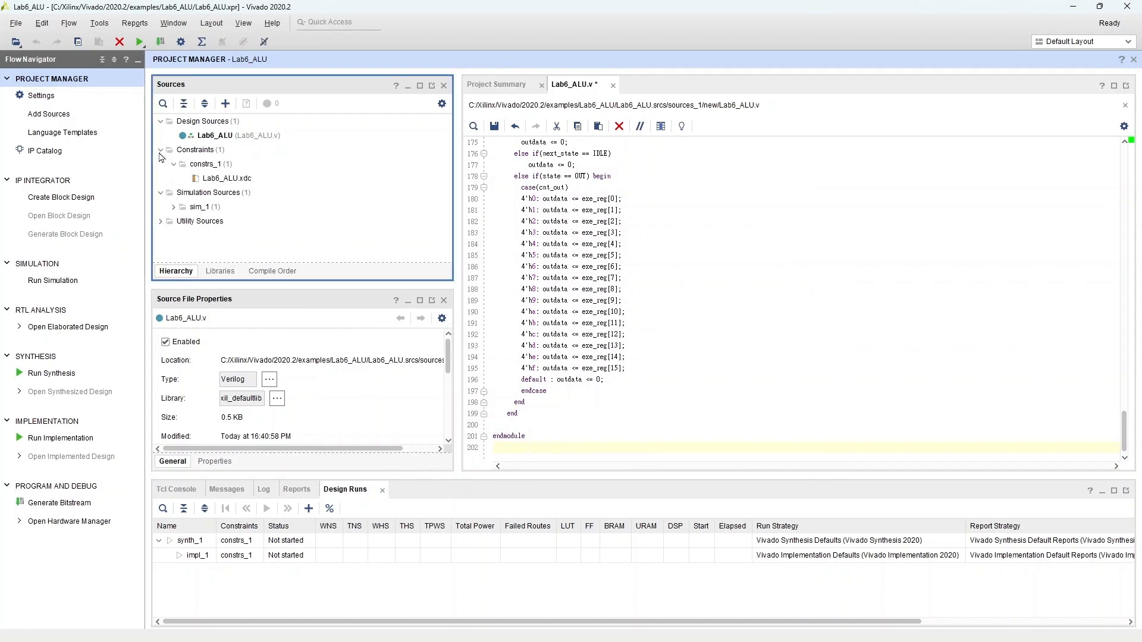
double_click(229, 179)
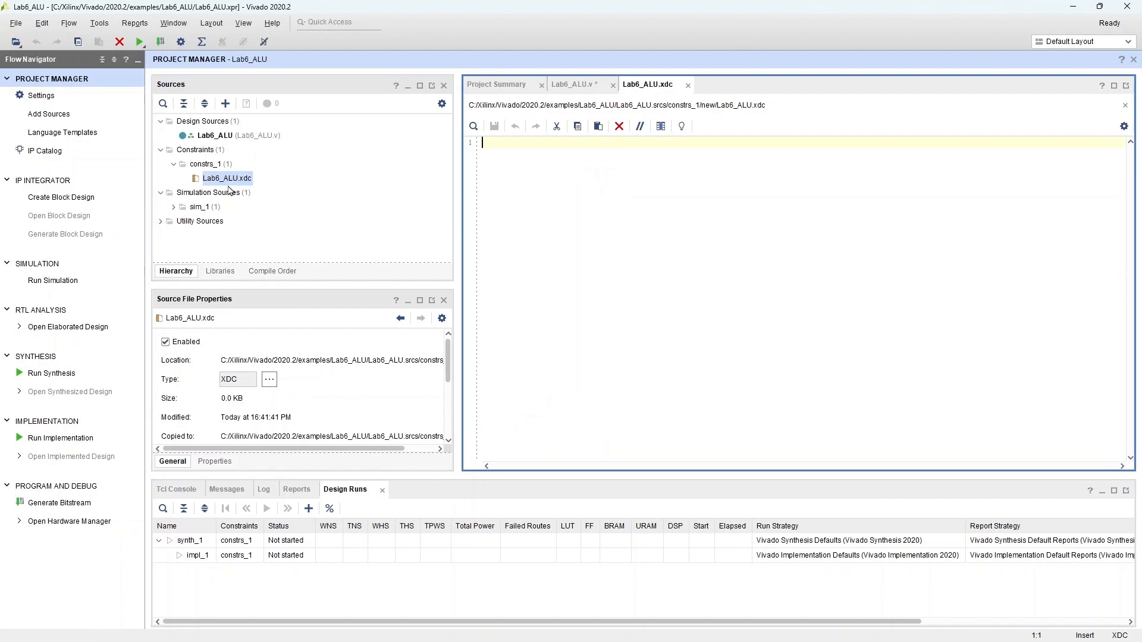
click(158, 635)
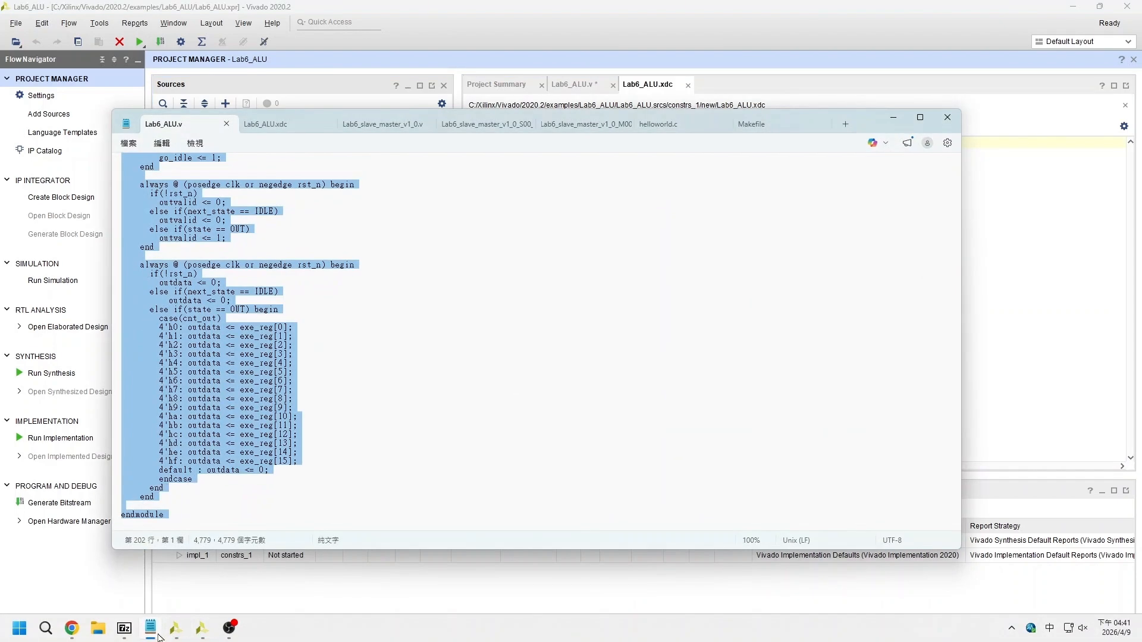
click(276, 129)
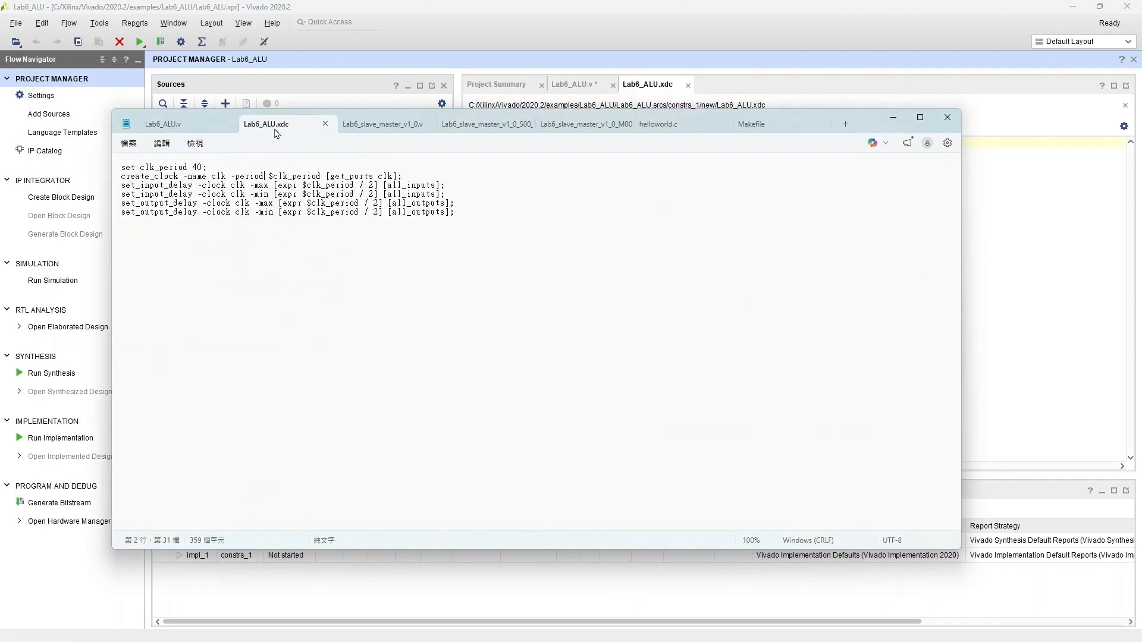
click(312, 174)
key(ctrl+a)
key(ctrl+c)
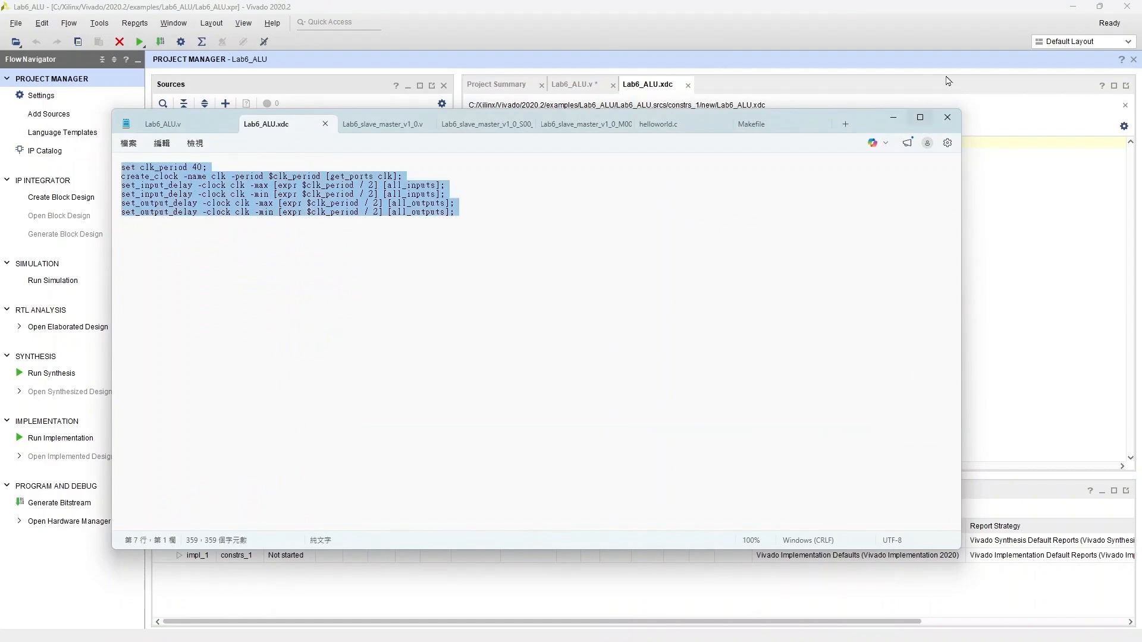
click(903, 118)
click(844, 163)
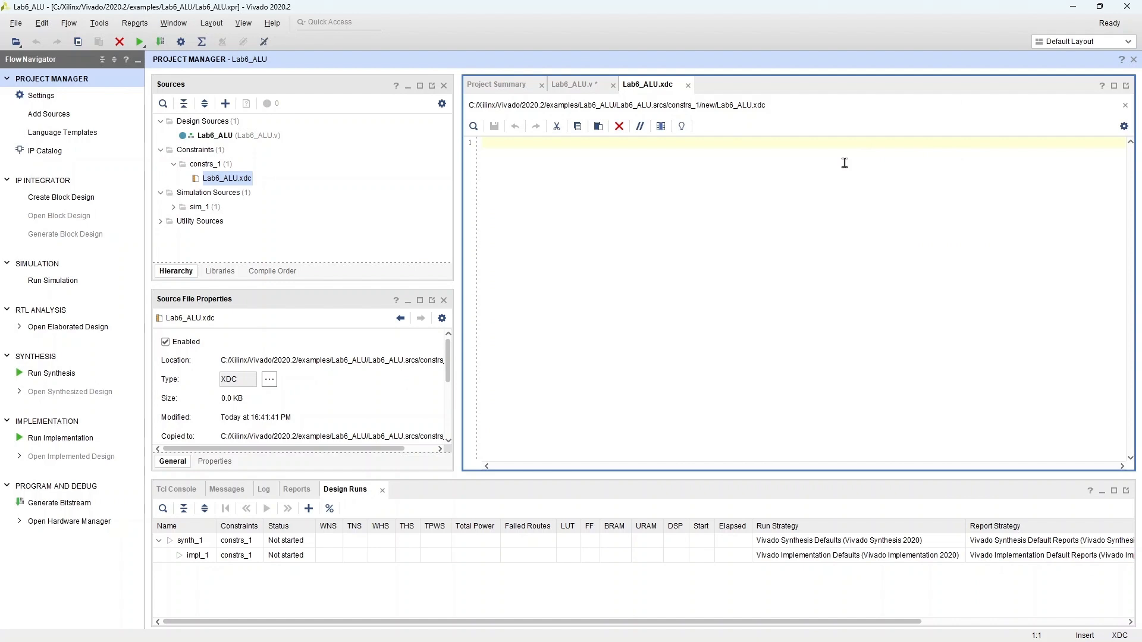
key(ctrl+v)
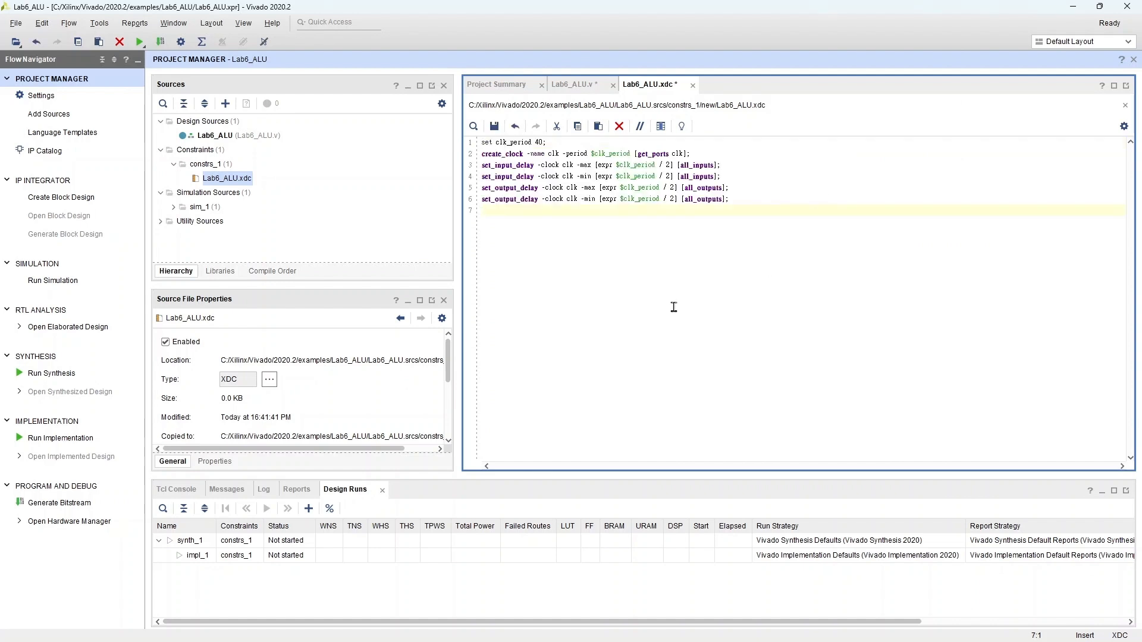
Step: Run synthesis, saving both edited files first and launching with the default run options
click(72, 376)
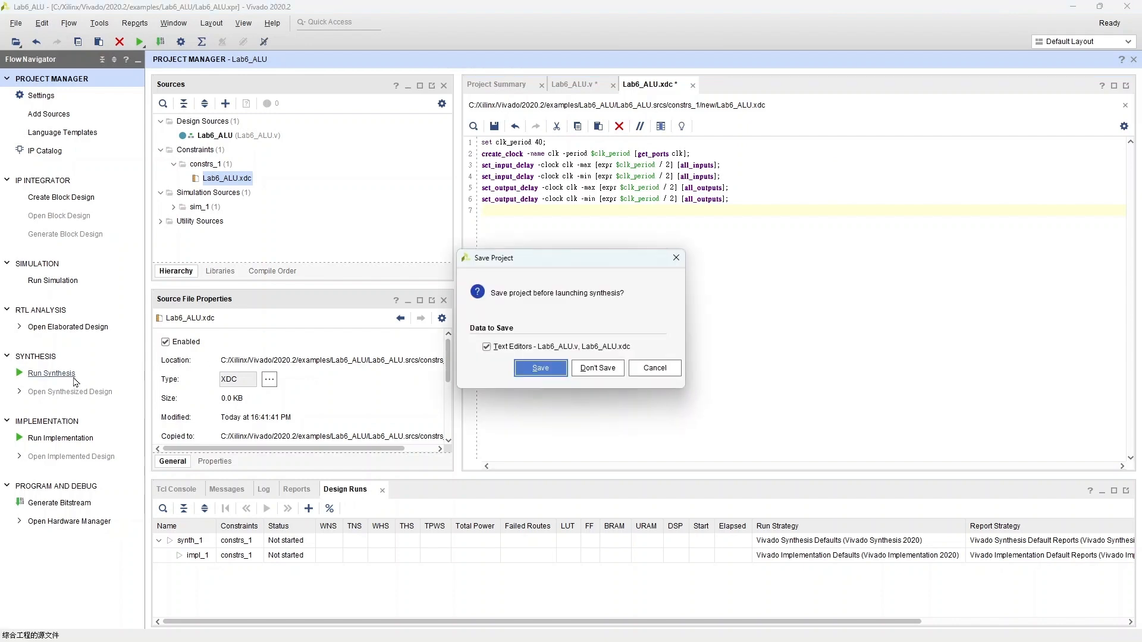
click(530, 369)
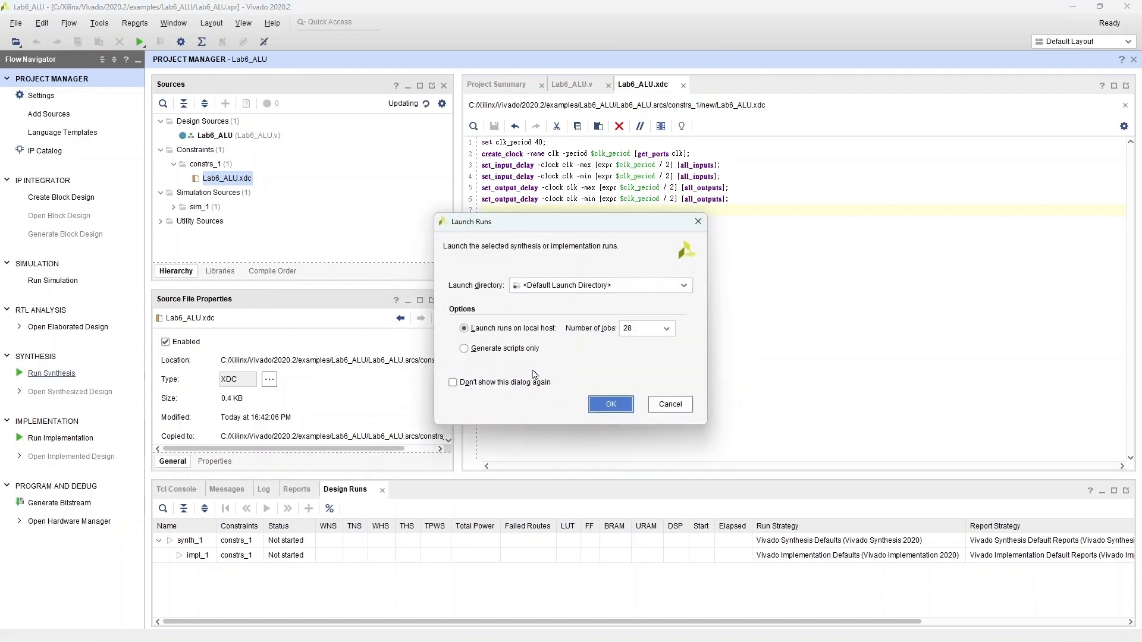
click(611, 404)
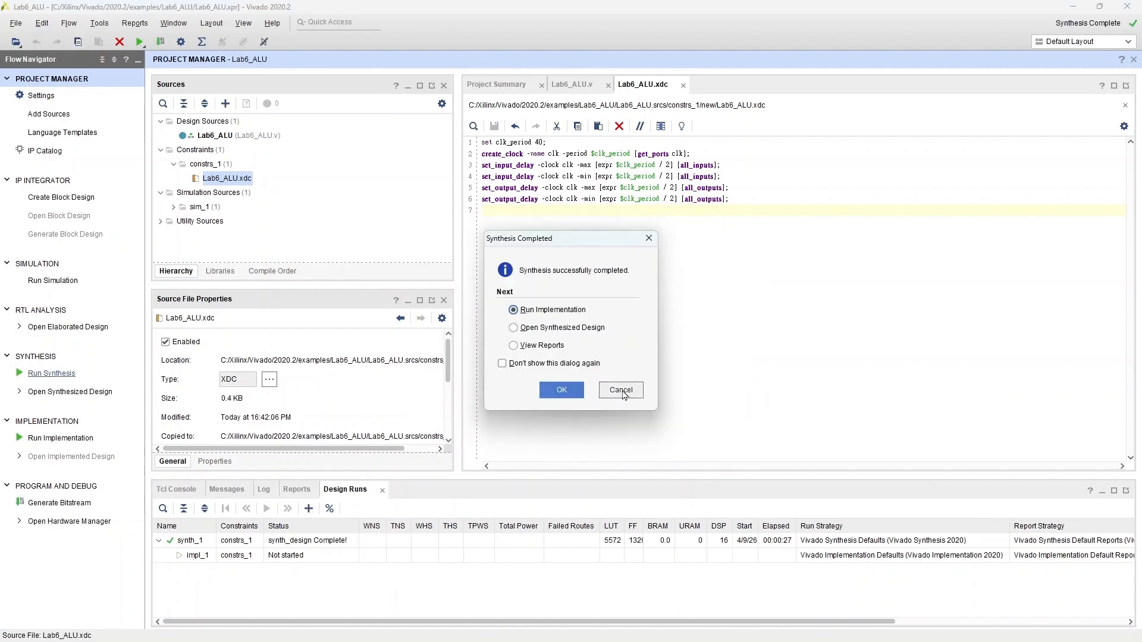
Step: Start the Create and Package New IP wizard and package the current project at the default IP location
click(622, 391)
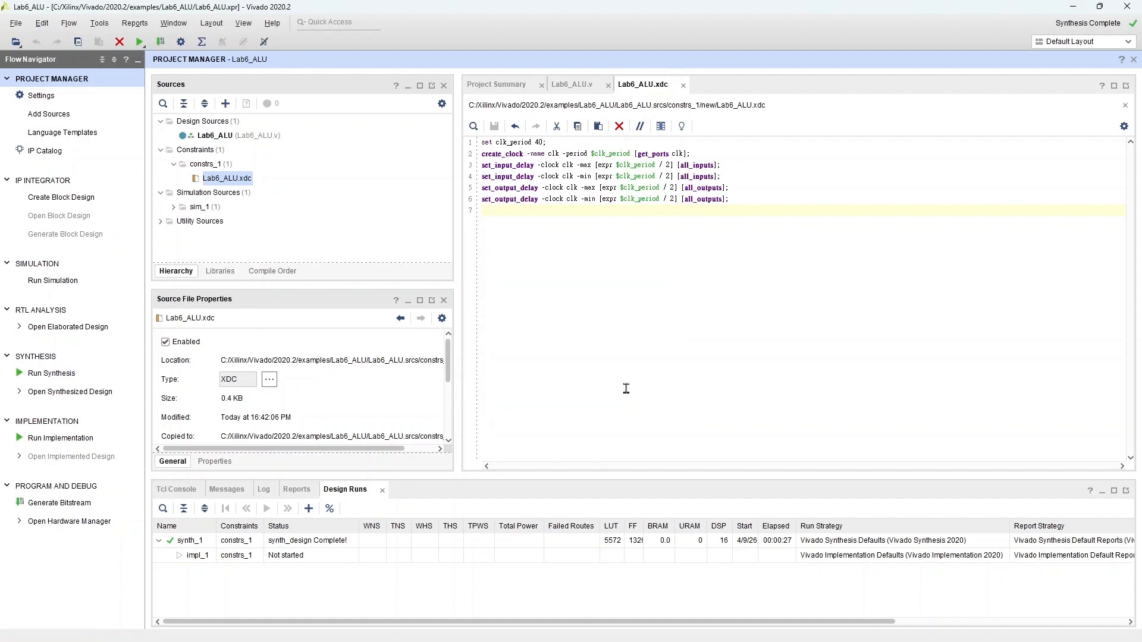
click(98, 25)
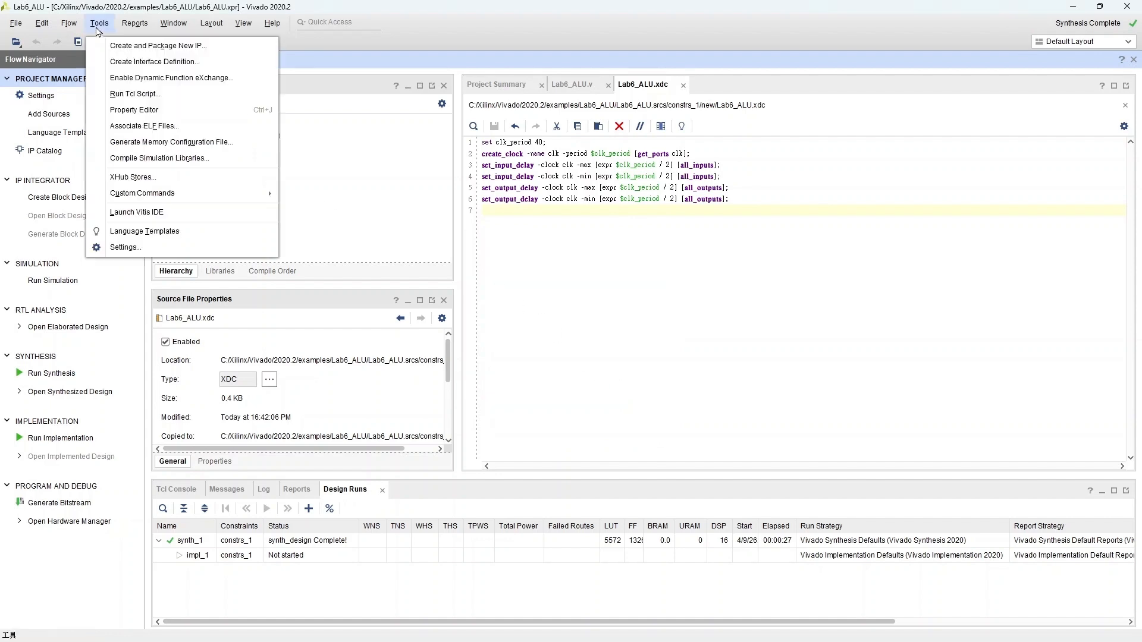
click(152, 49)
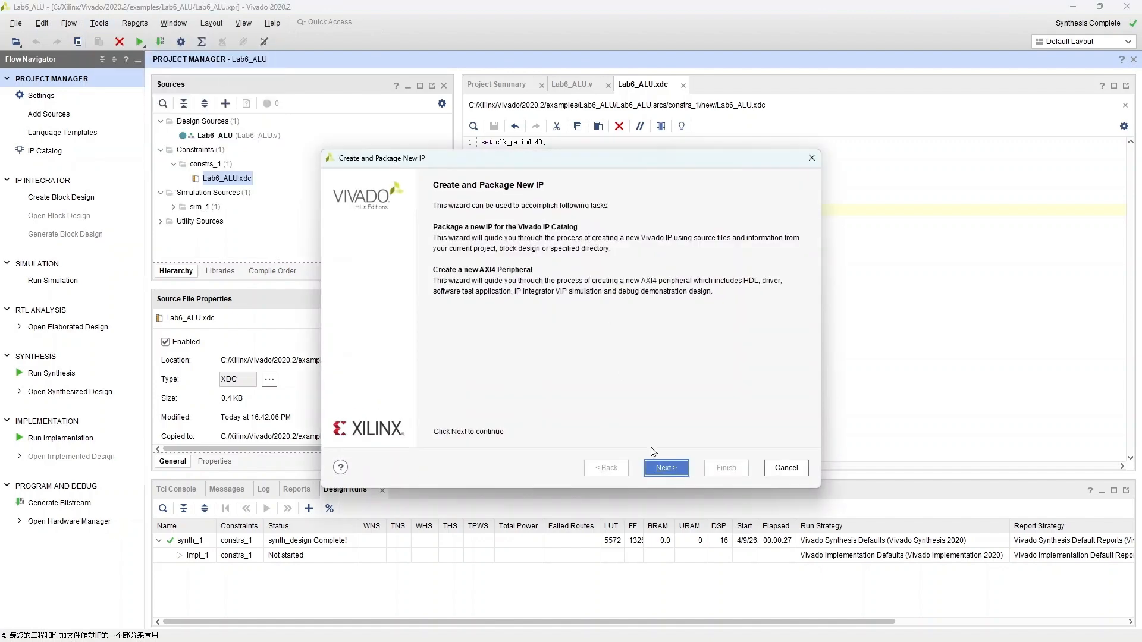
click(663, 467)
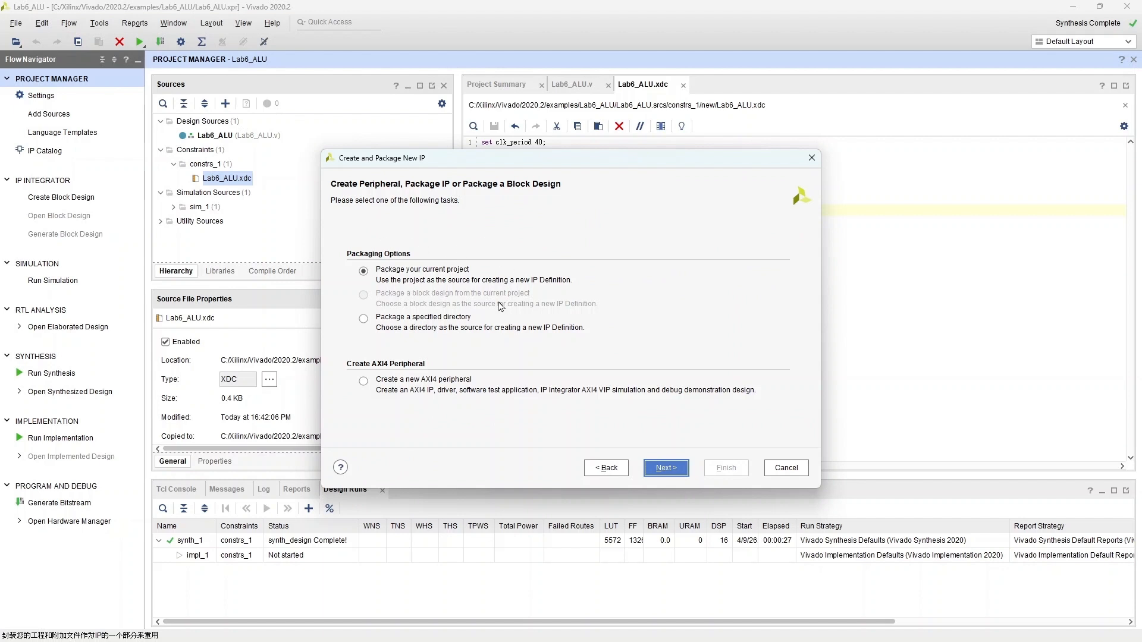
click(666, 468)
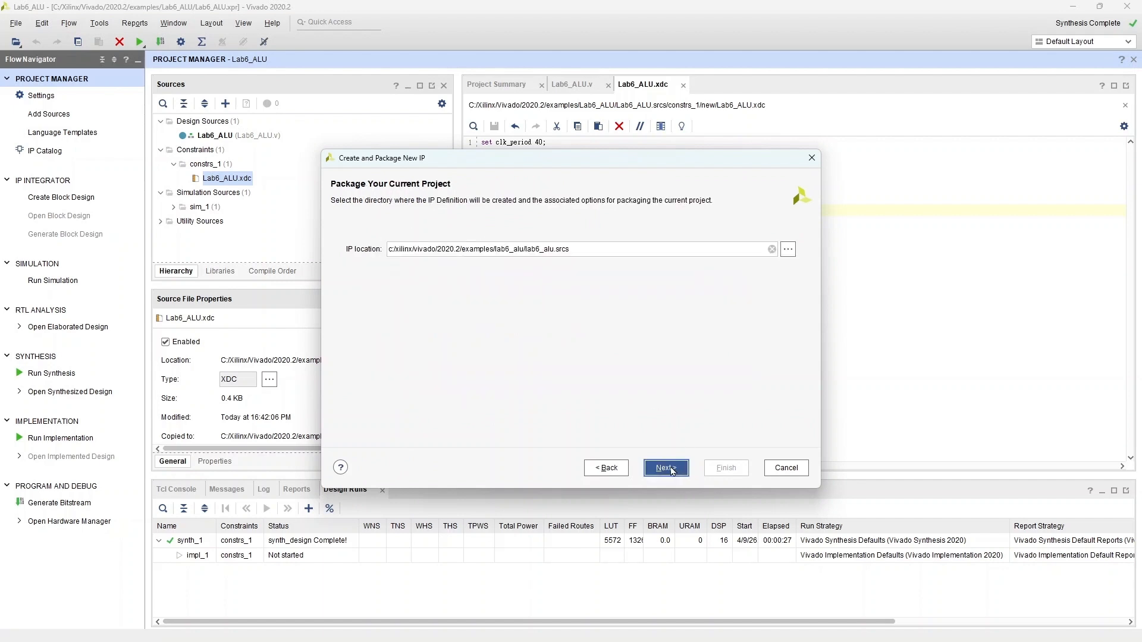
click(666, 468)
click(717, 470)
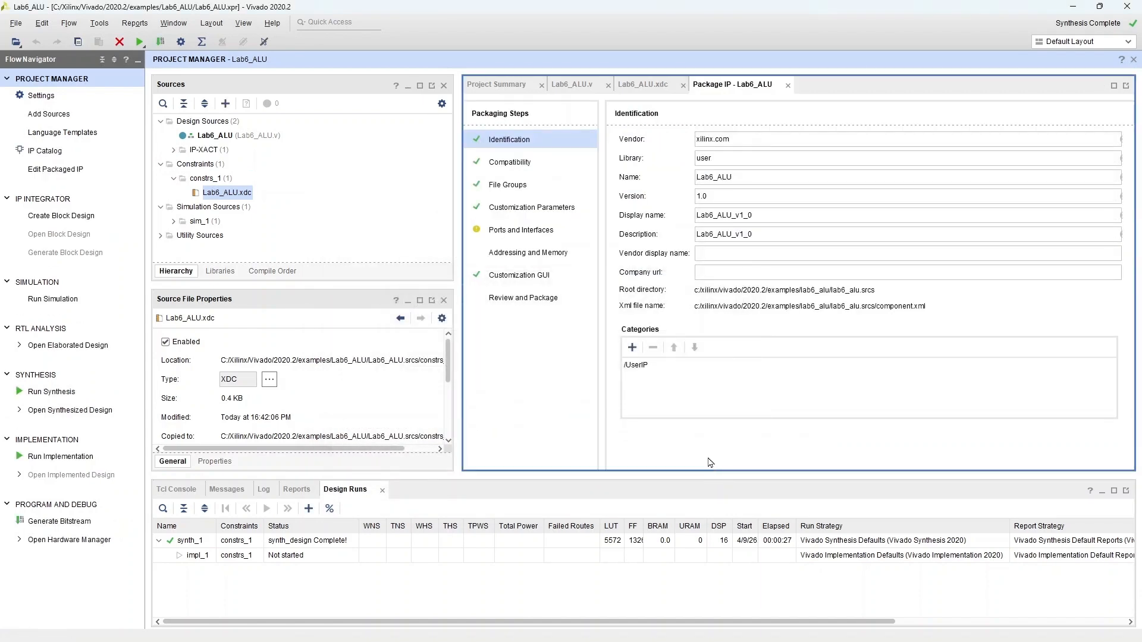
Step: Open the Review and Package step and package the IP
click(547, 306)
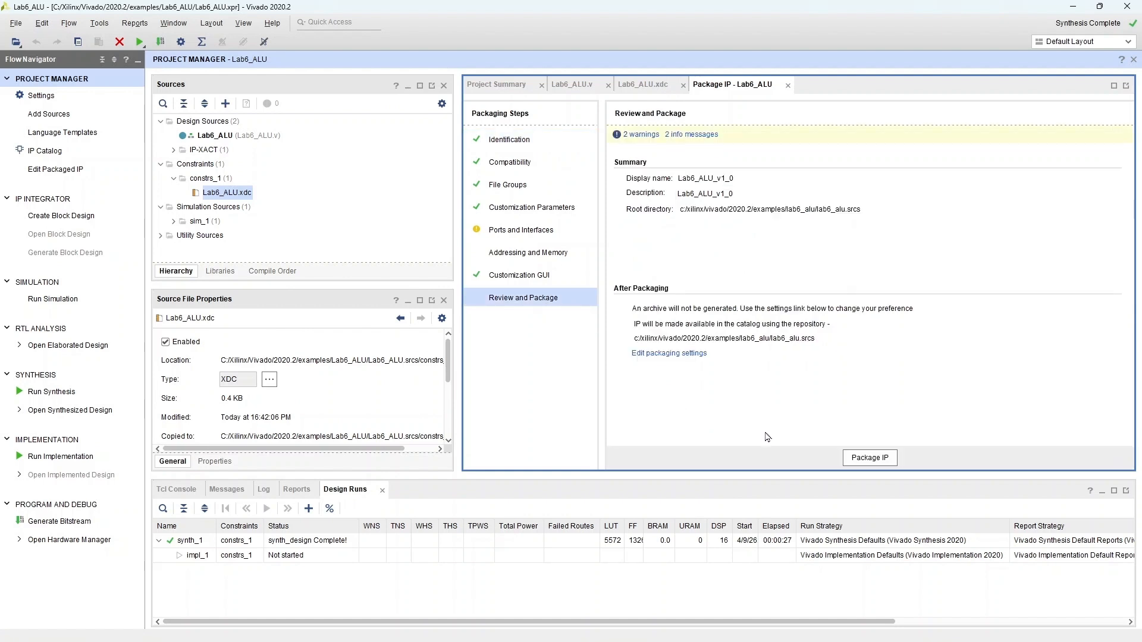
click(881, 458)
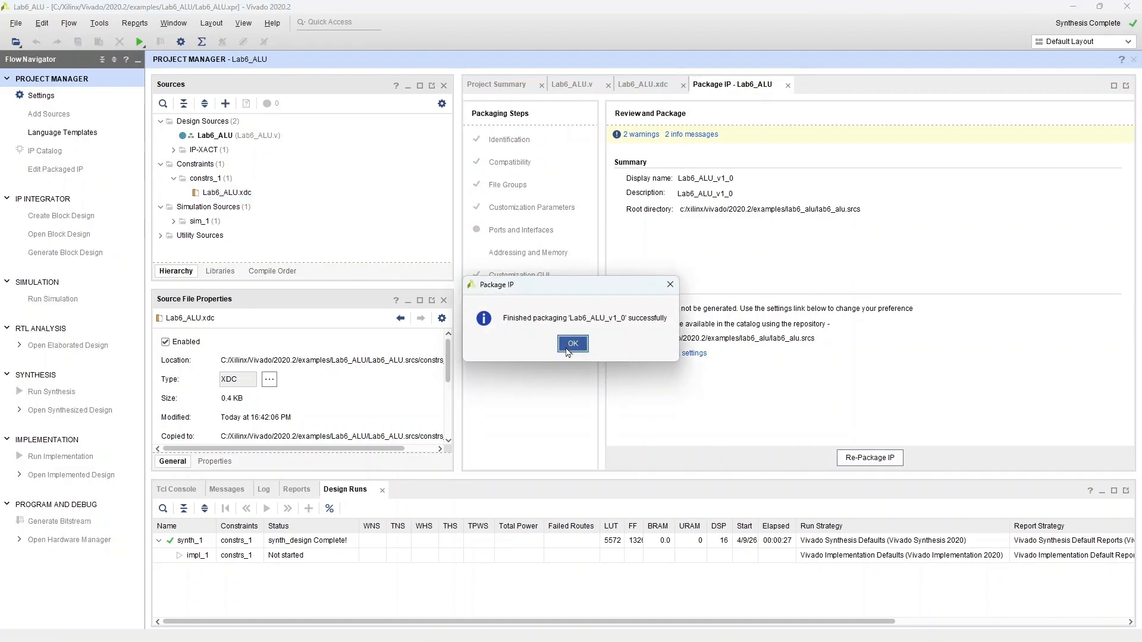
click(572, 344)
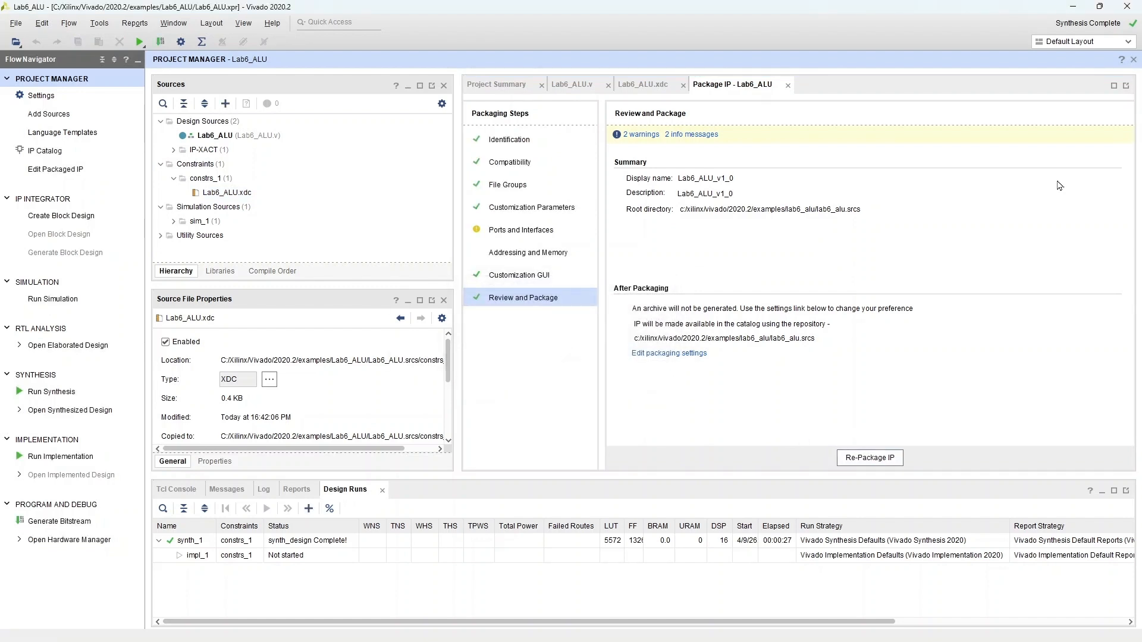
Step: Exit Vivado and relaunch it
click(1127, 6)
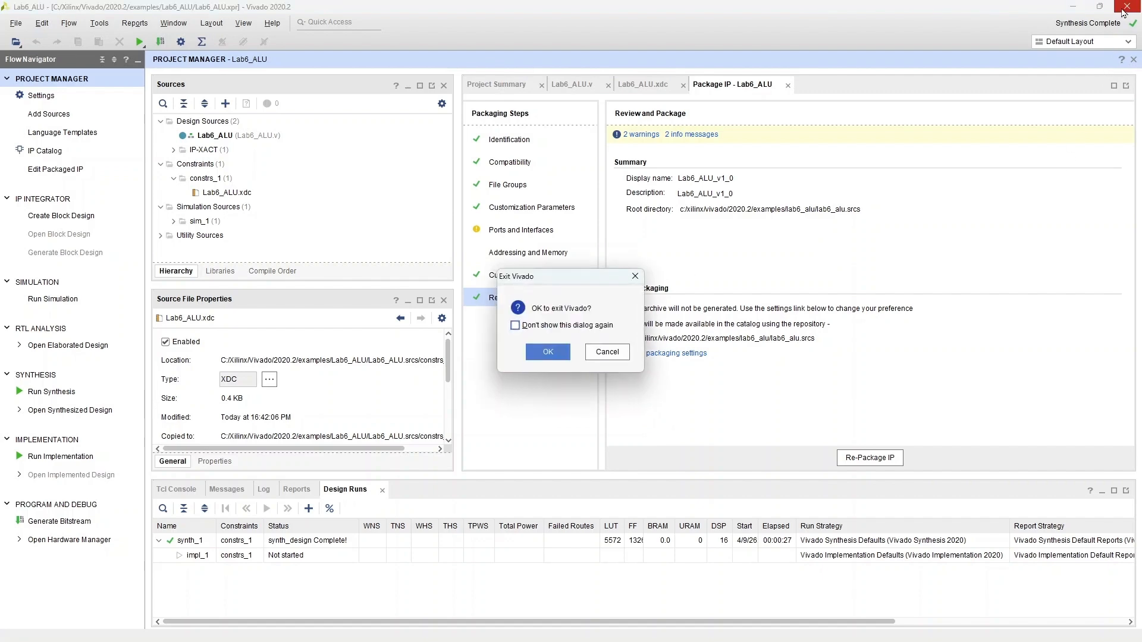
click(548, 352)
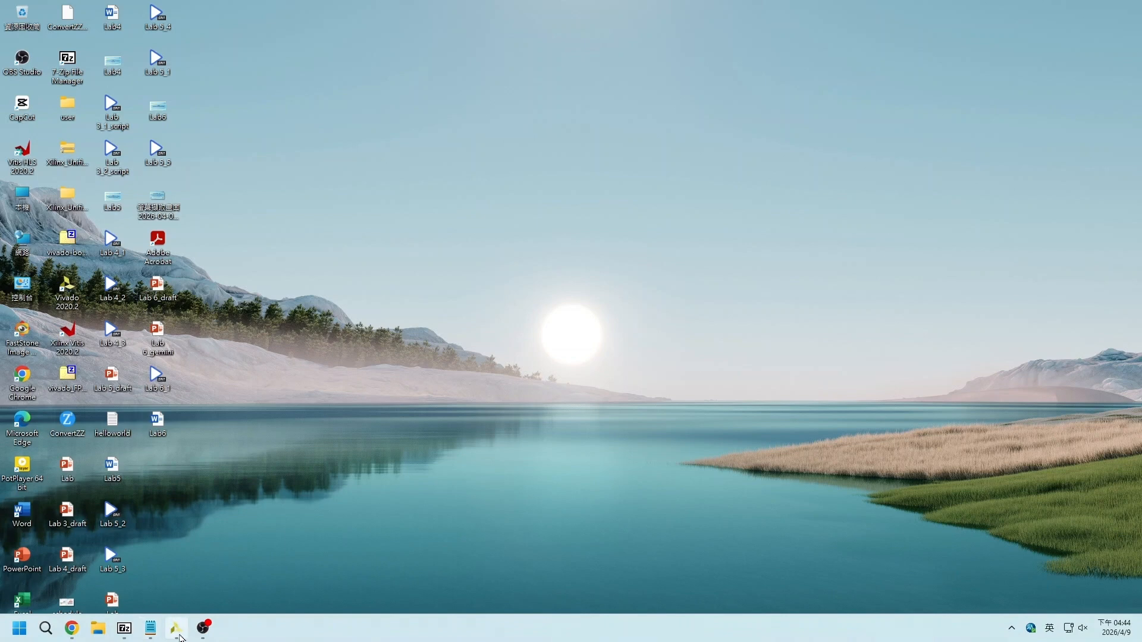
click(176, 629)
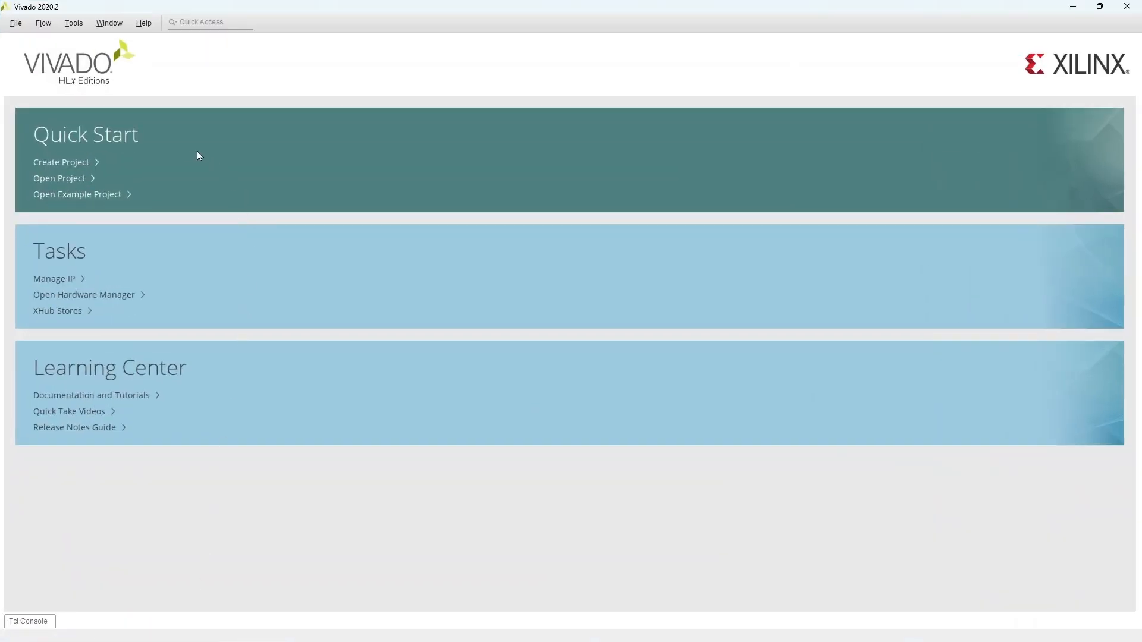
Step: Start a new project named Lab6_example as an RTL project without specifying sources
click(88, 165)
click(702, 508)
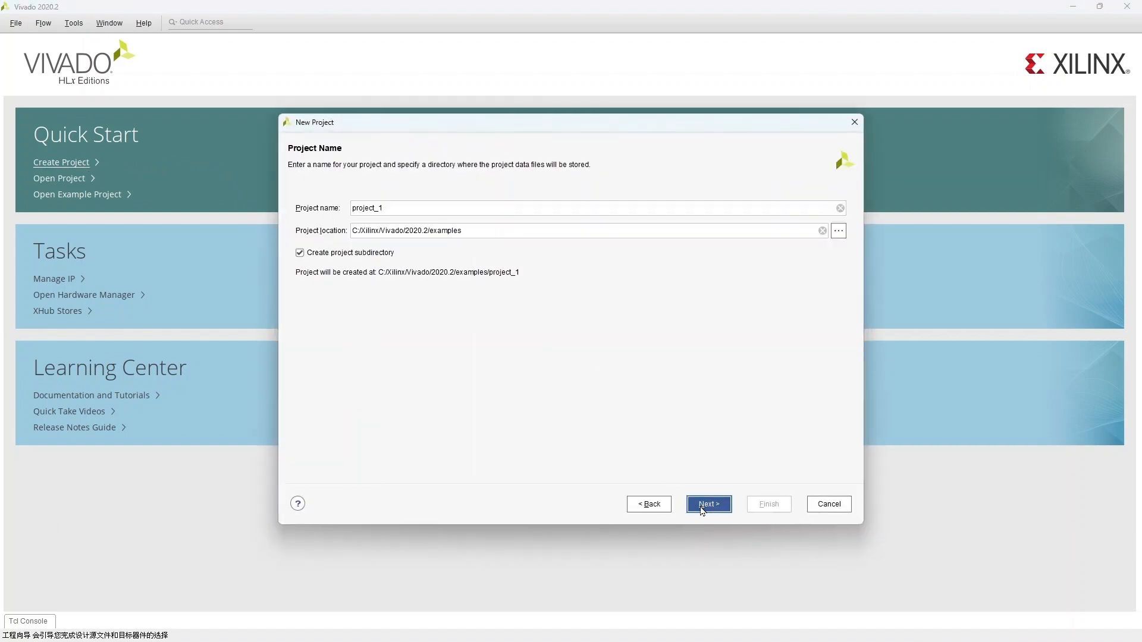
click(841, 207)
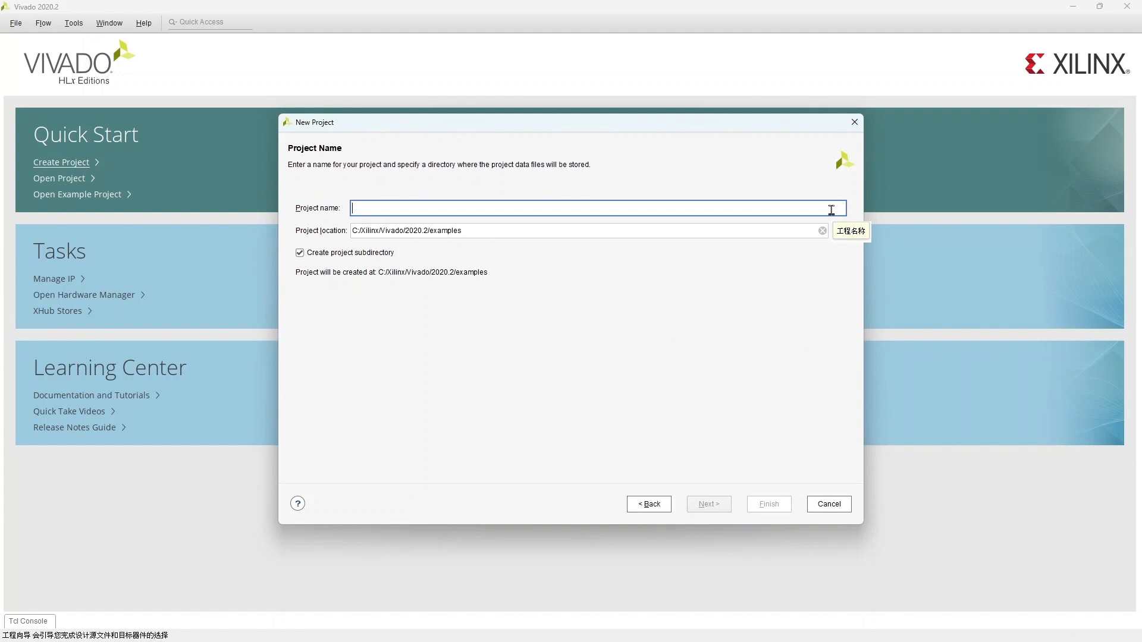
text(Lab6)
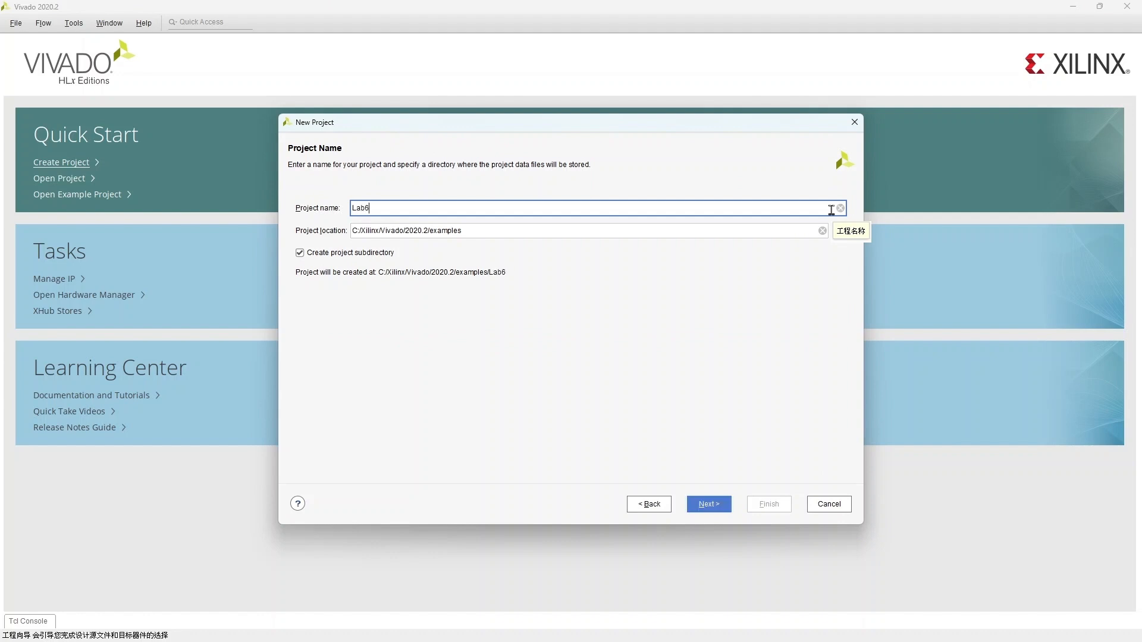
text(_example)
click(709, 504)
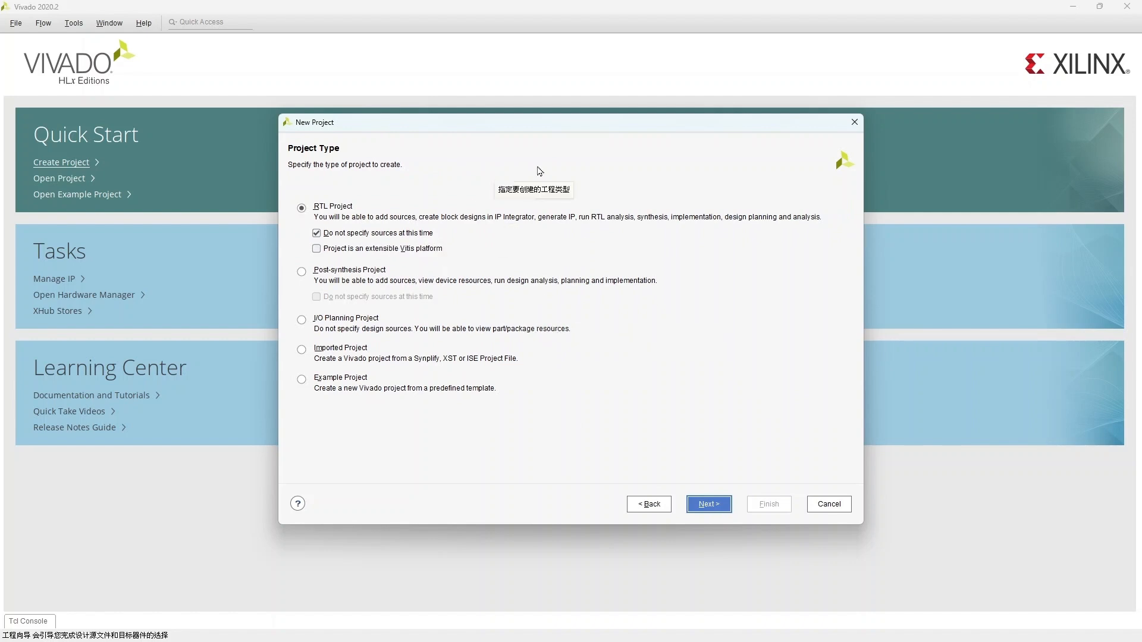
click(709, 504)
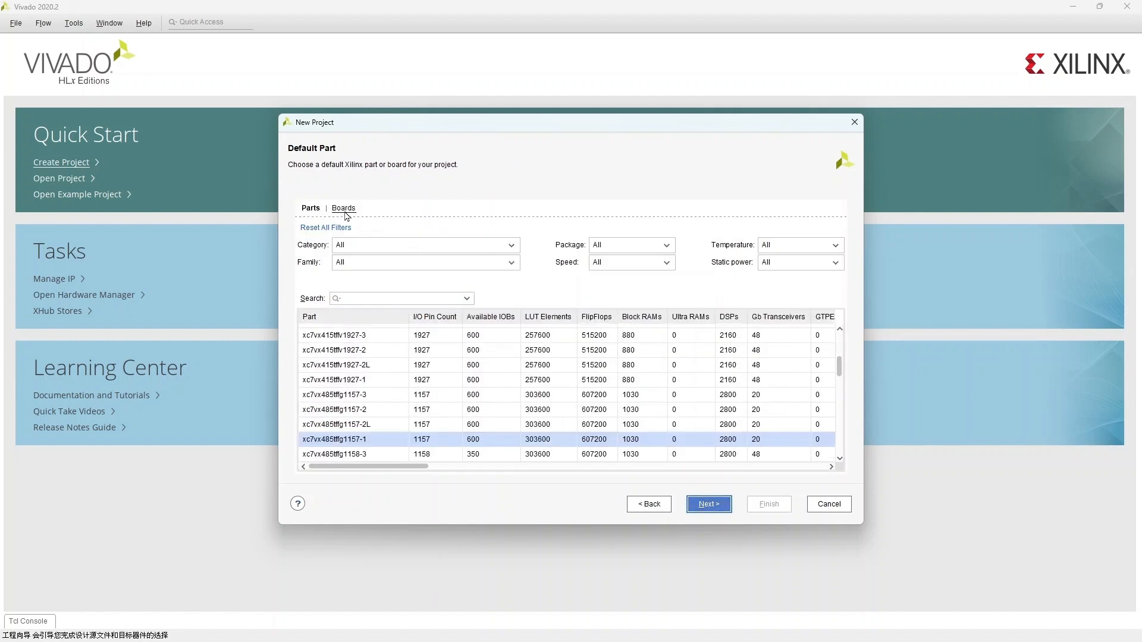
Step: Search the boards for zed, select the ZedBoard Zynq Evaluation and Development Kit, and finish creating the project
click(344, 208)
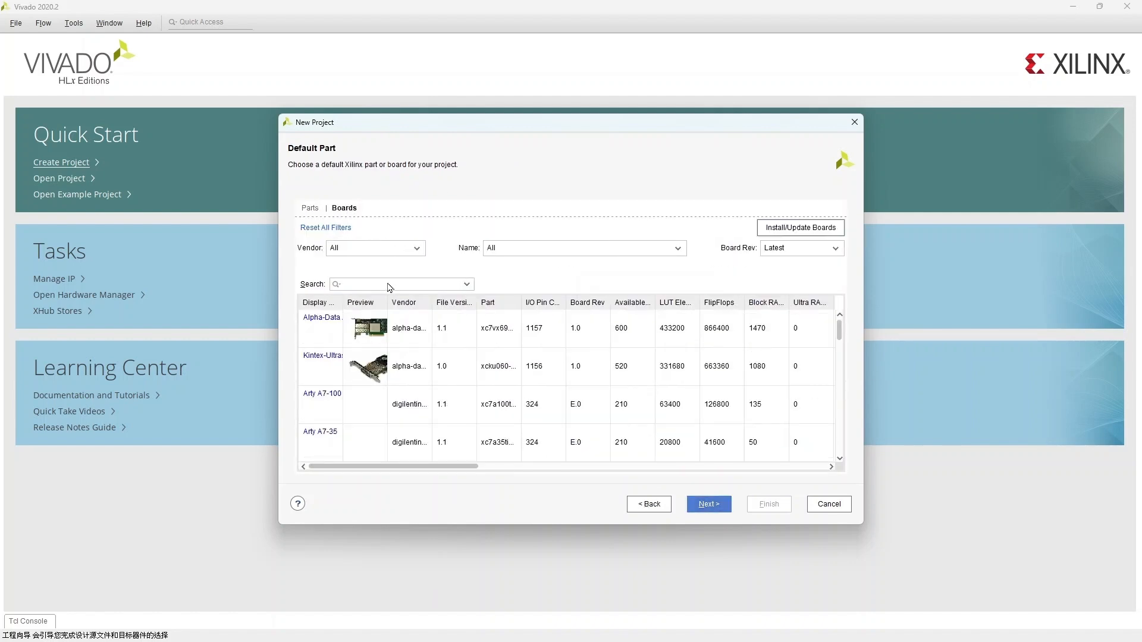
click(387, 284)
text(z)
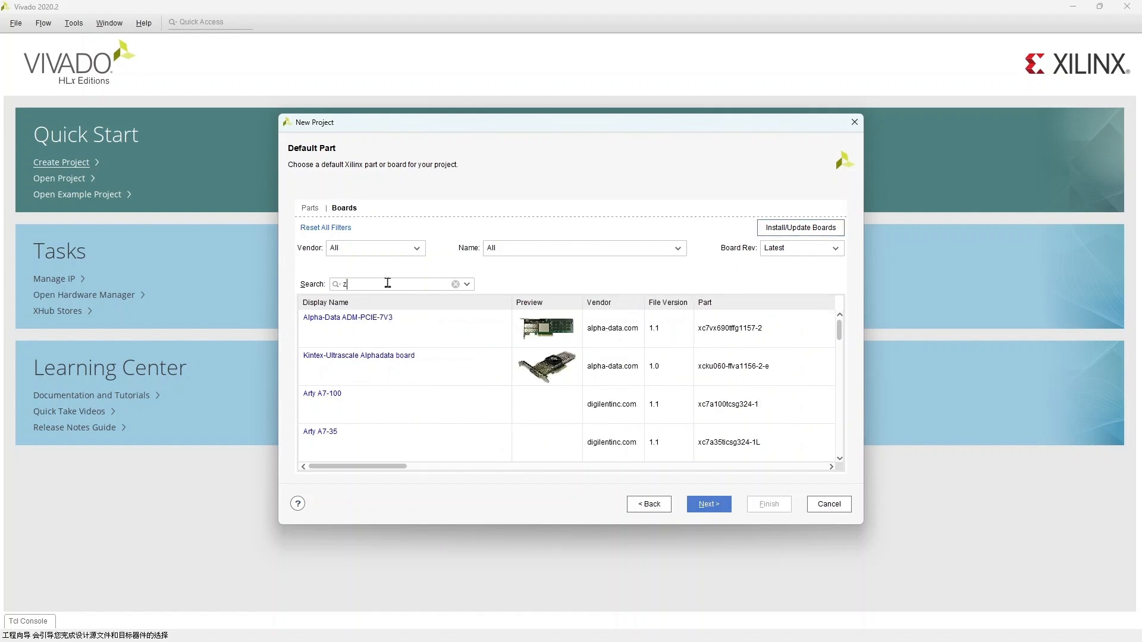
text(ed)
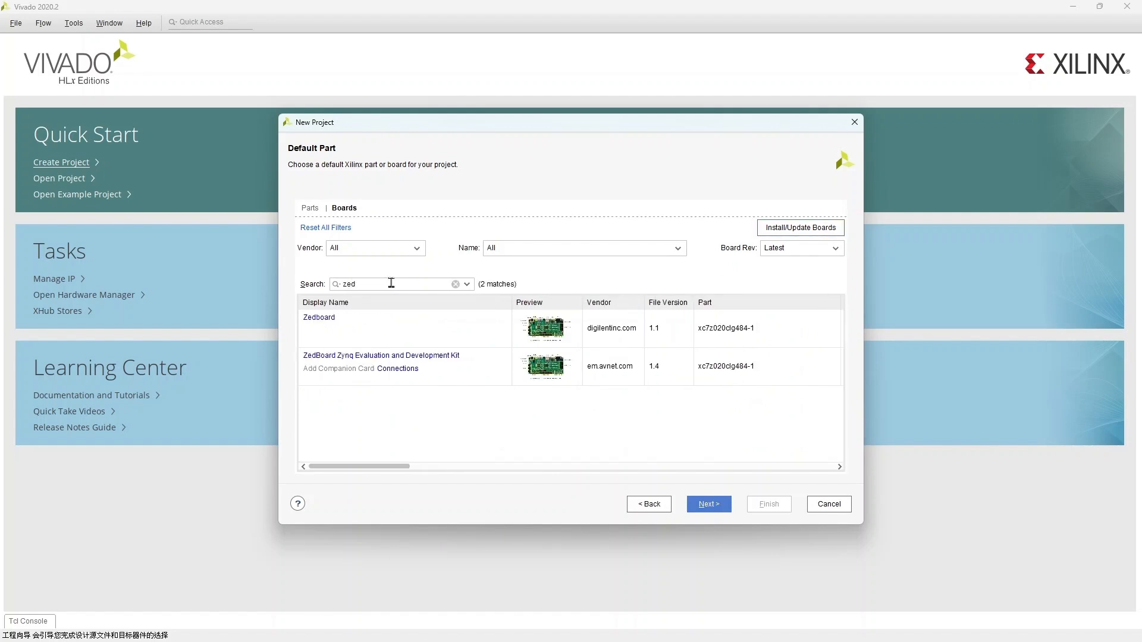
click(483, 369)
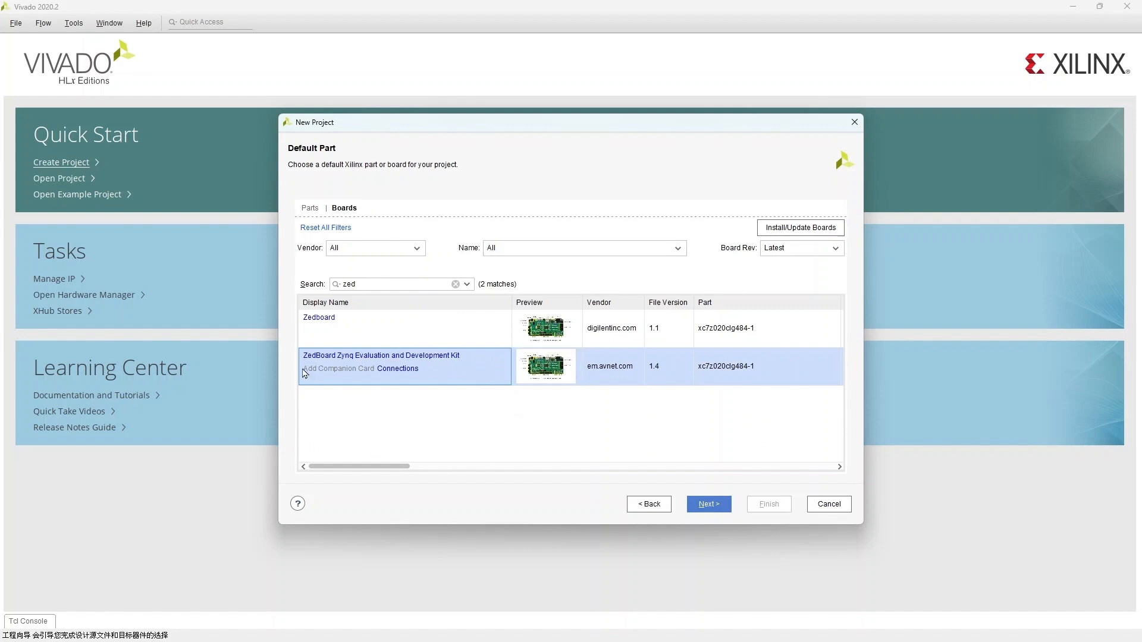
click(727, 502)
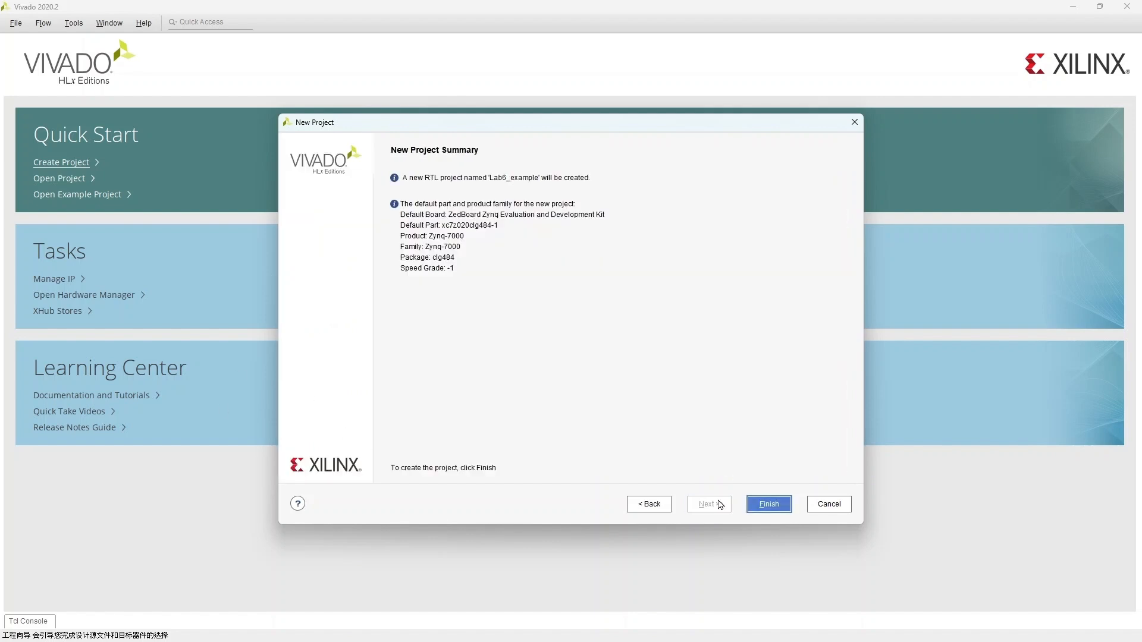
click(751, 504)
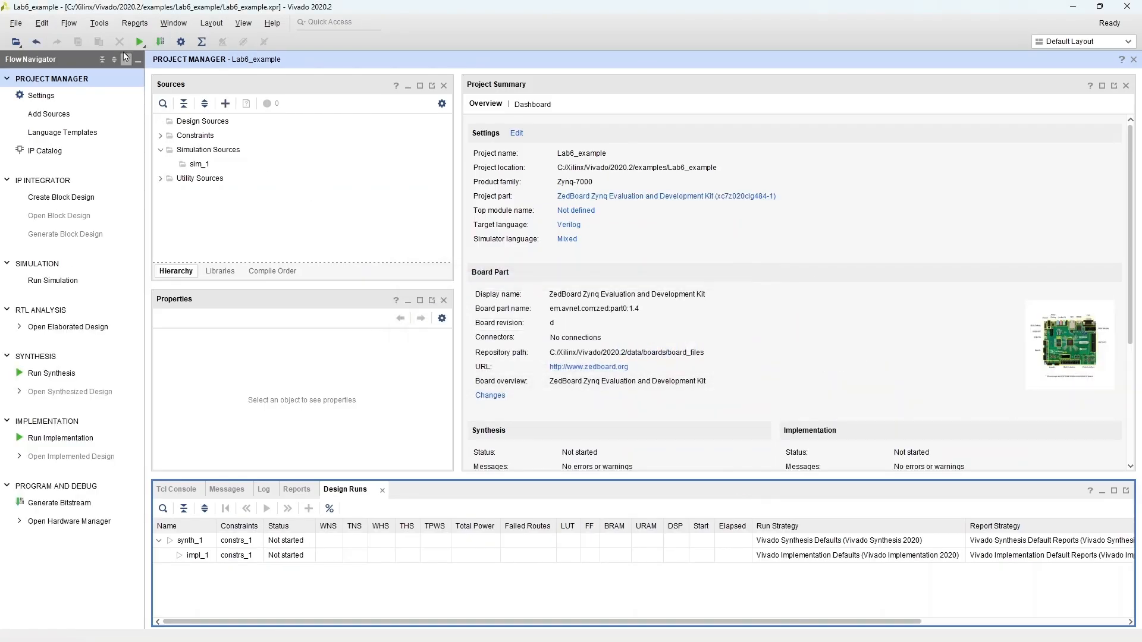
Step: Start creating a new AXI4 peripheral named Lab6_slave_master with the Create and Package New IP wizard
click(106, 26)
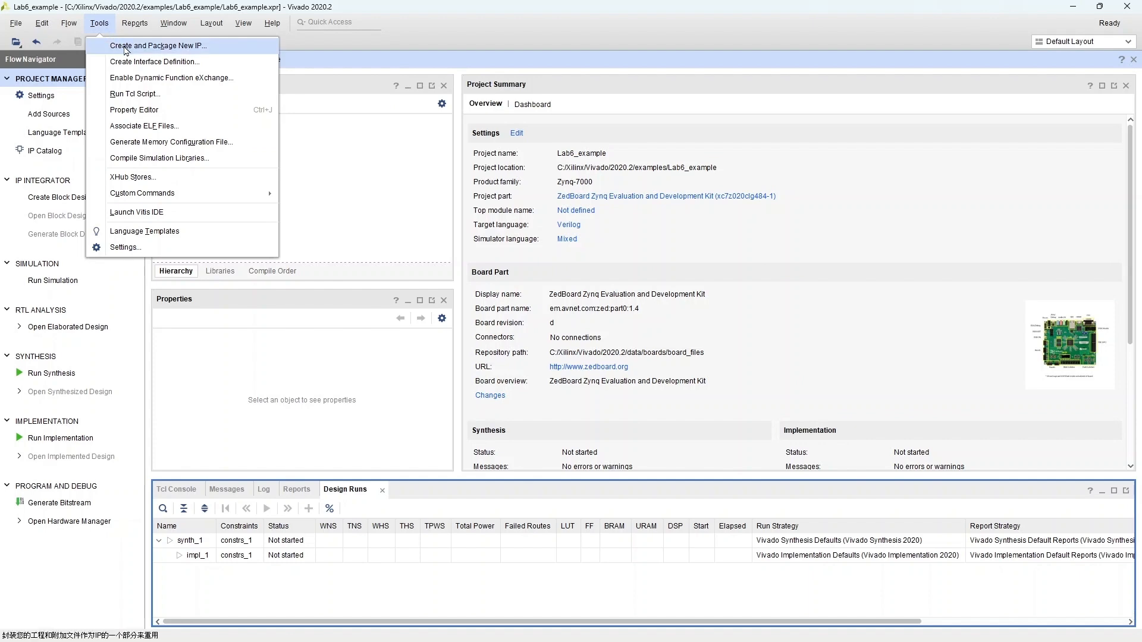
click(162, 49)
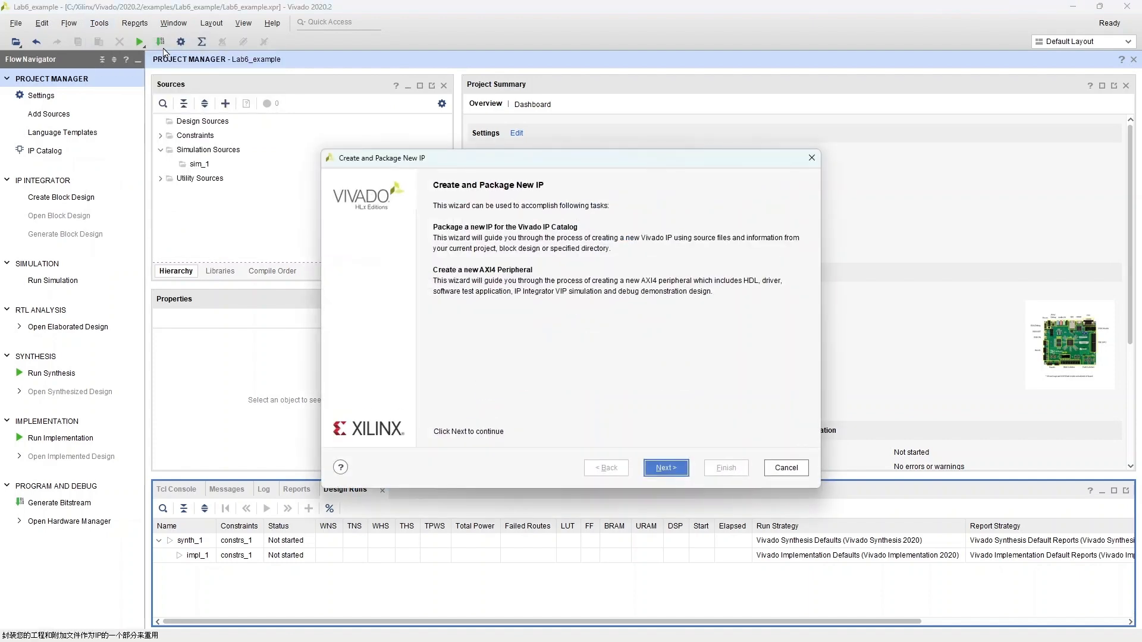
click(681, 470)
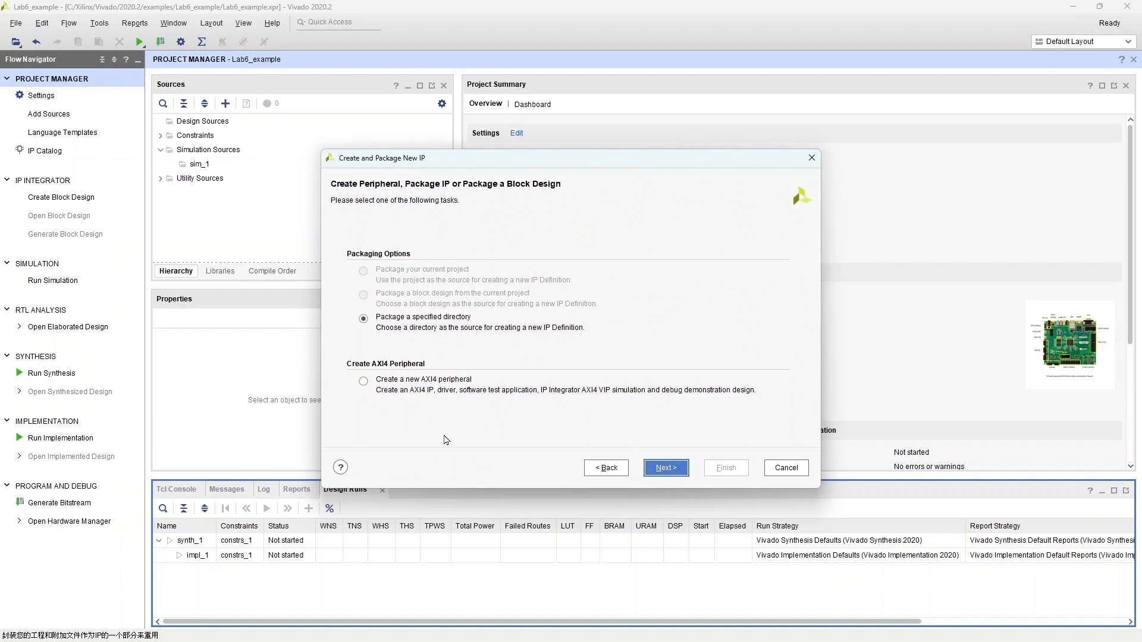
click(416, 389)
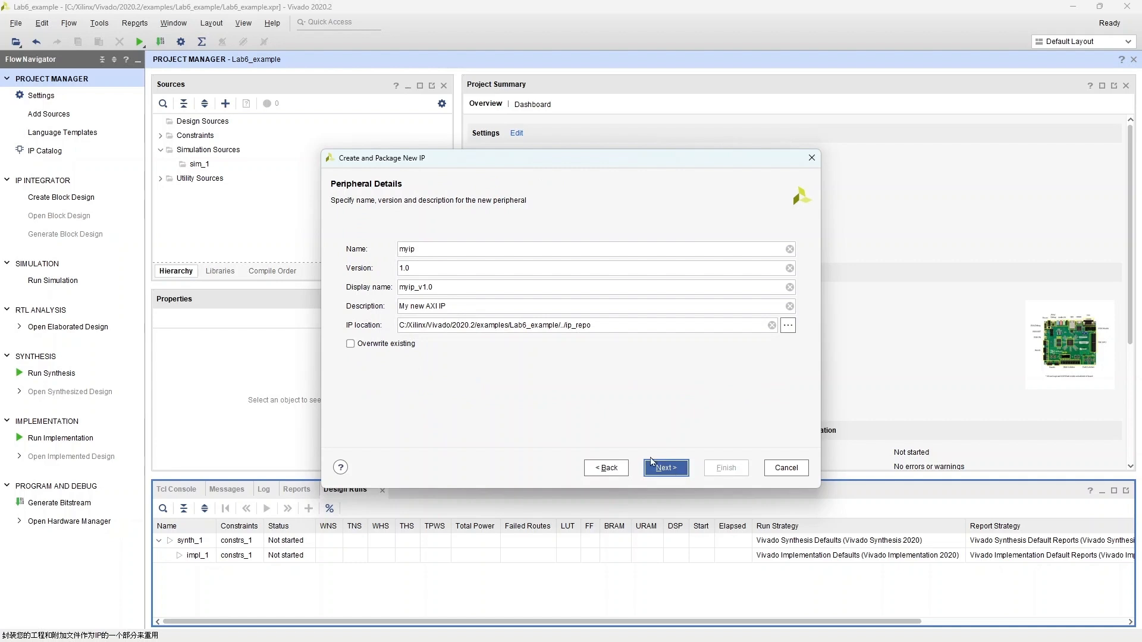
click(790, 248)
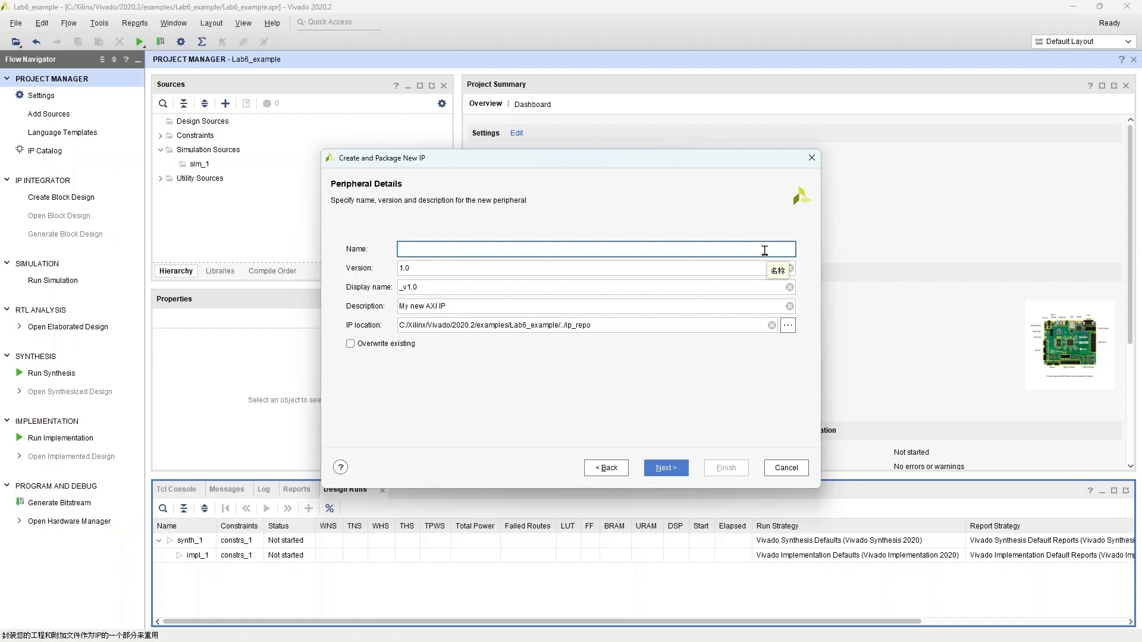
text(Lab6_slave_master)
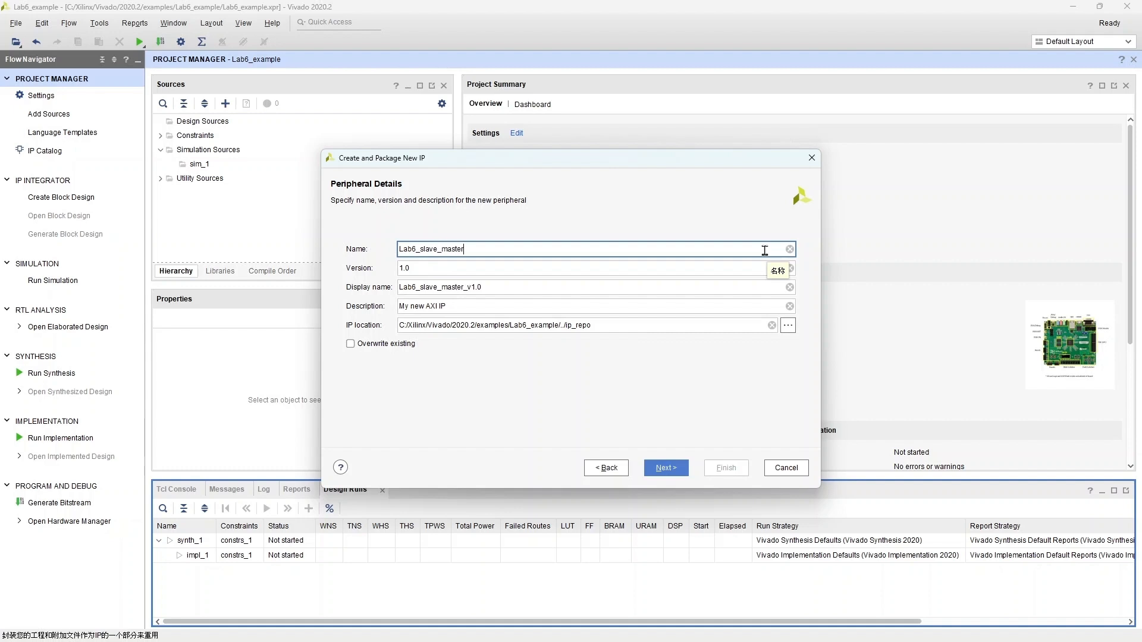
click(657, 472)
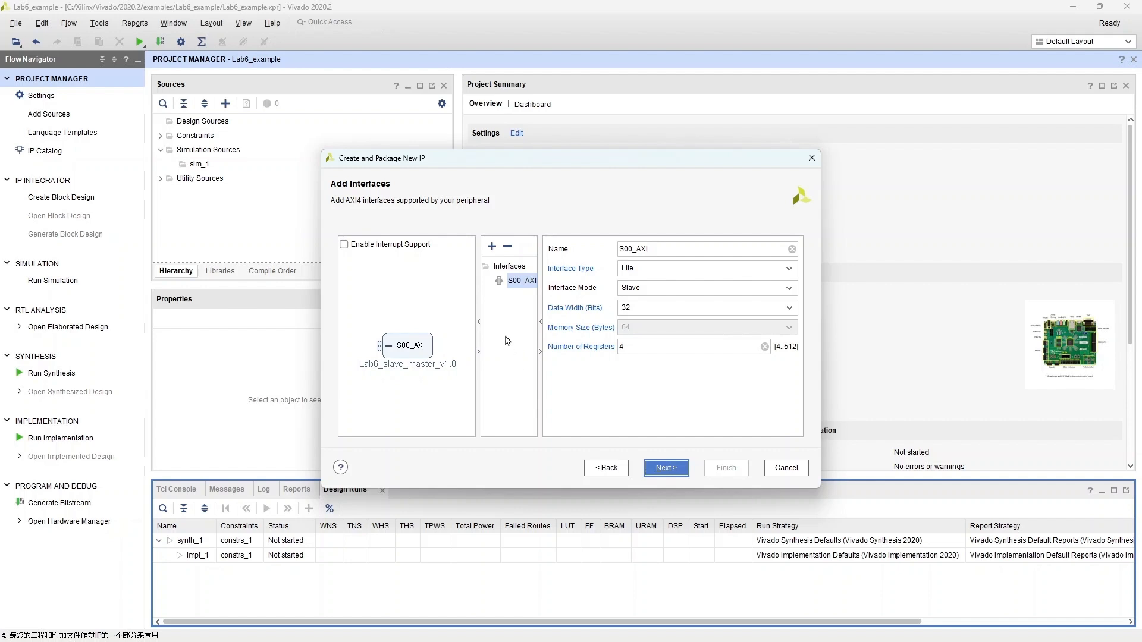
Step: Add a second interface named M00_AXI, setting its interface type to Full and its mode to Master
click(491, 249)
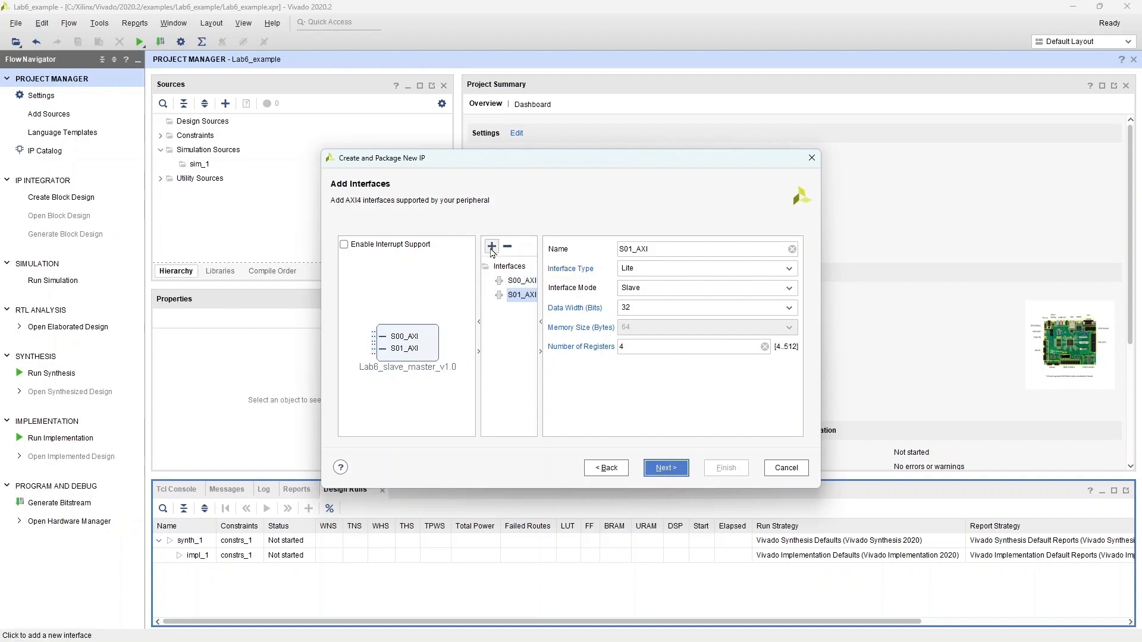
click(792, 249)
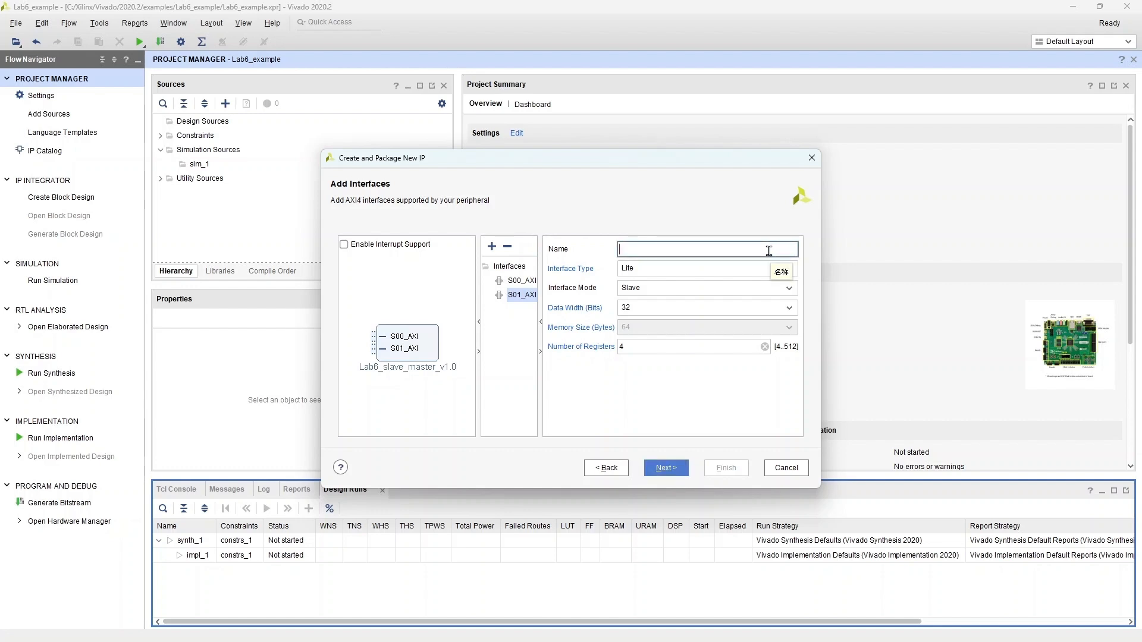
text(M00)
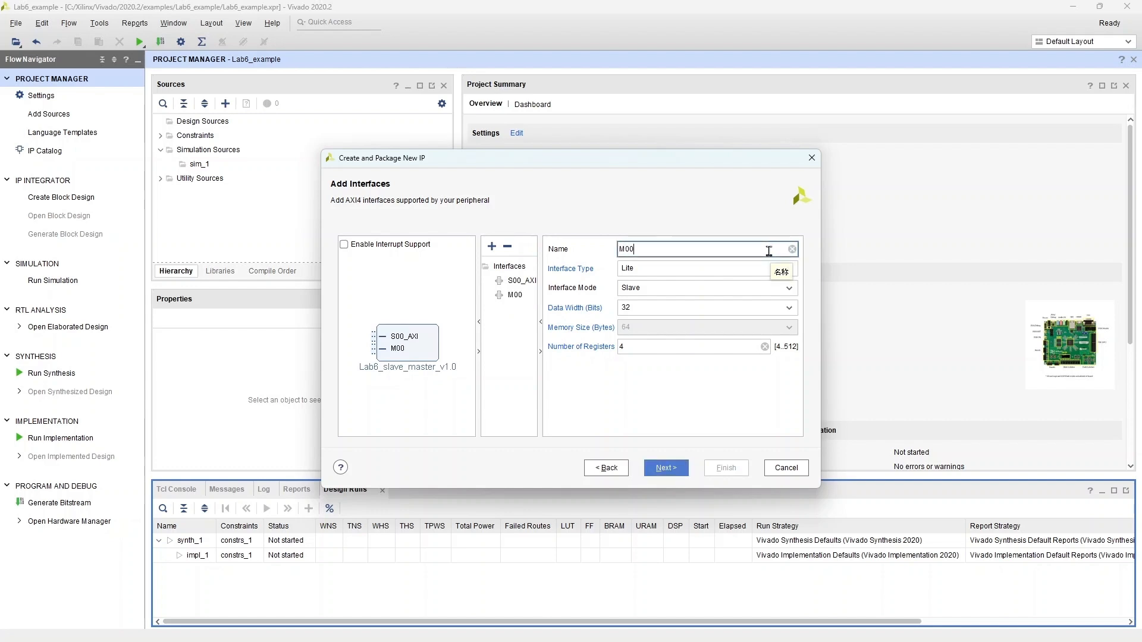
text(_AXI)
click(781, 269)
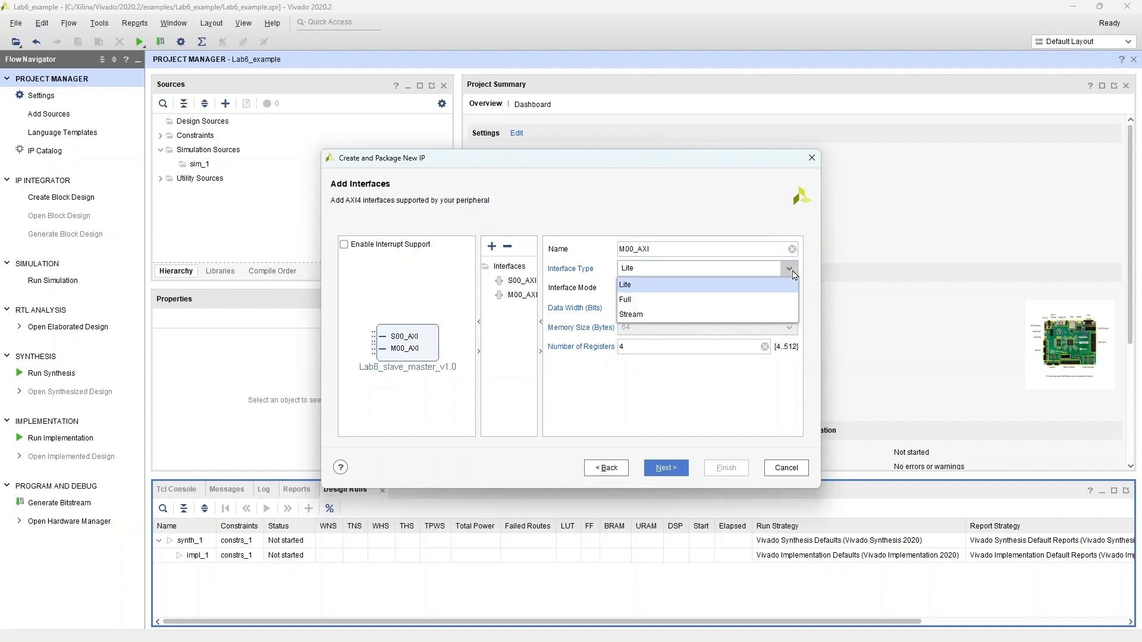
click(777, 299)
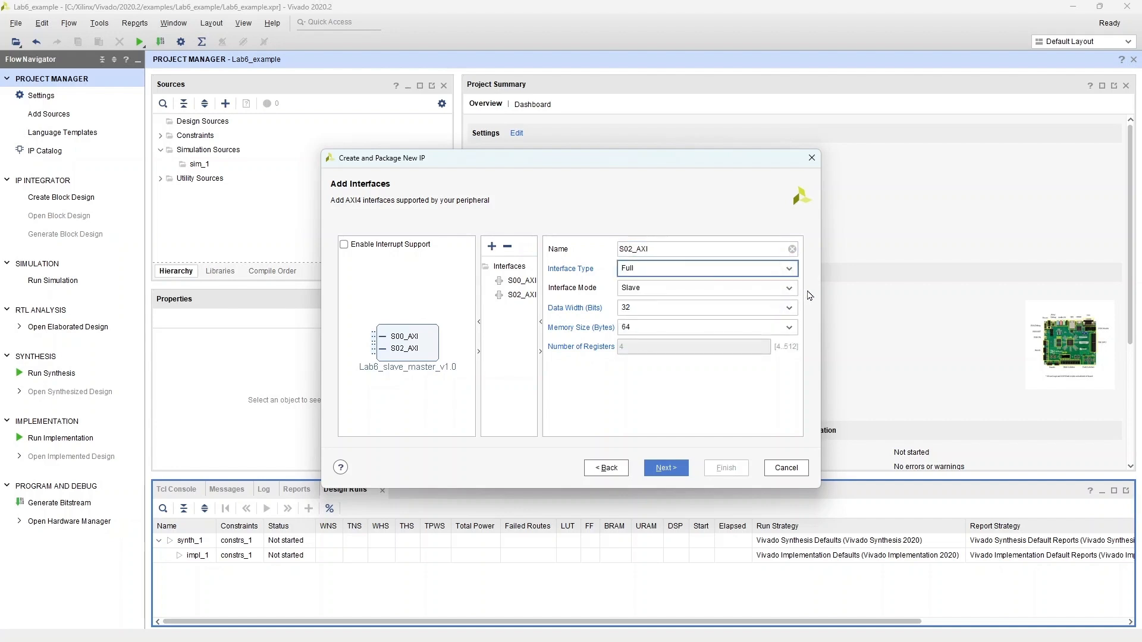
click(788, 288)
click(791, 310)
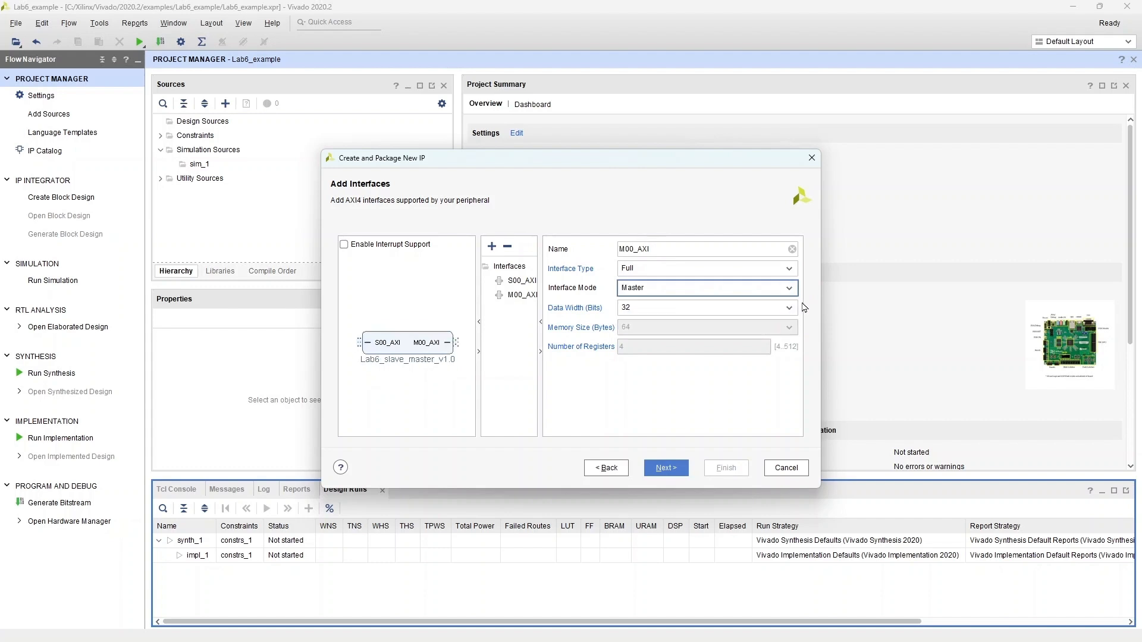
Step: Continue to the summary, choose Edit IP as the next step, and finish the peripheral wizard
click(683, 468)
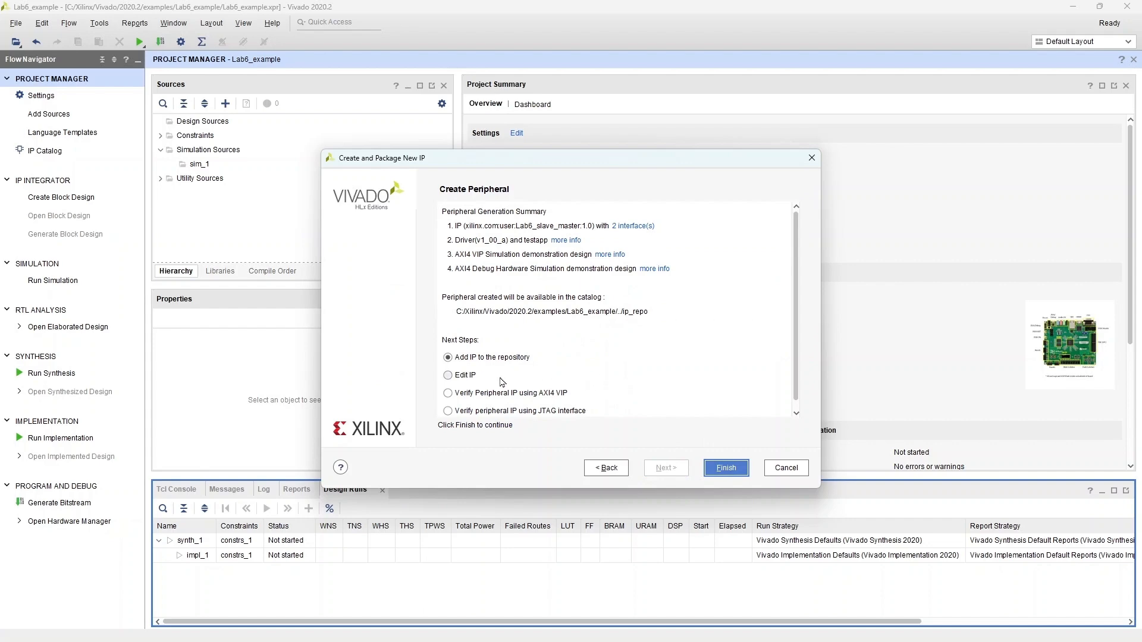
click(448, 376)
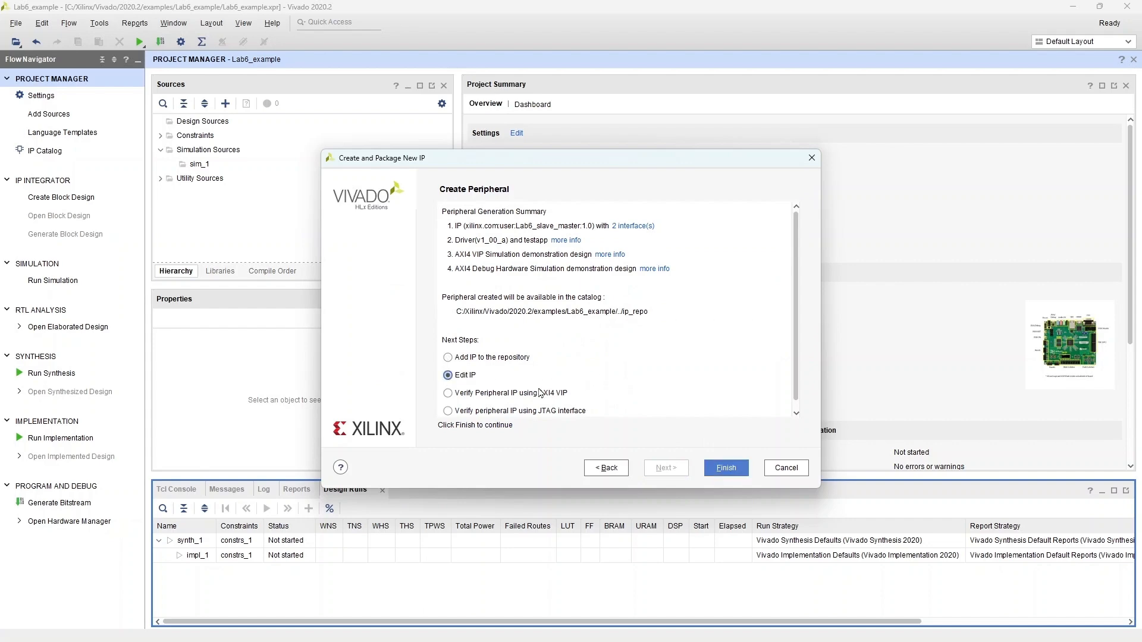
click(725, 469)
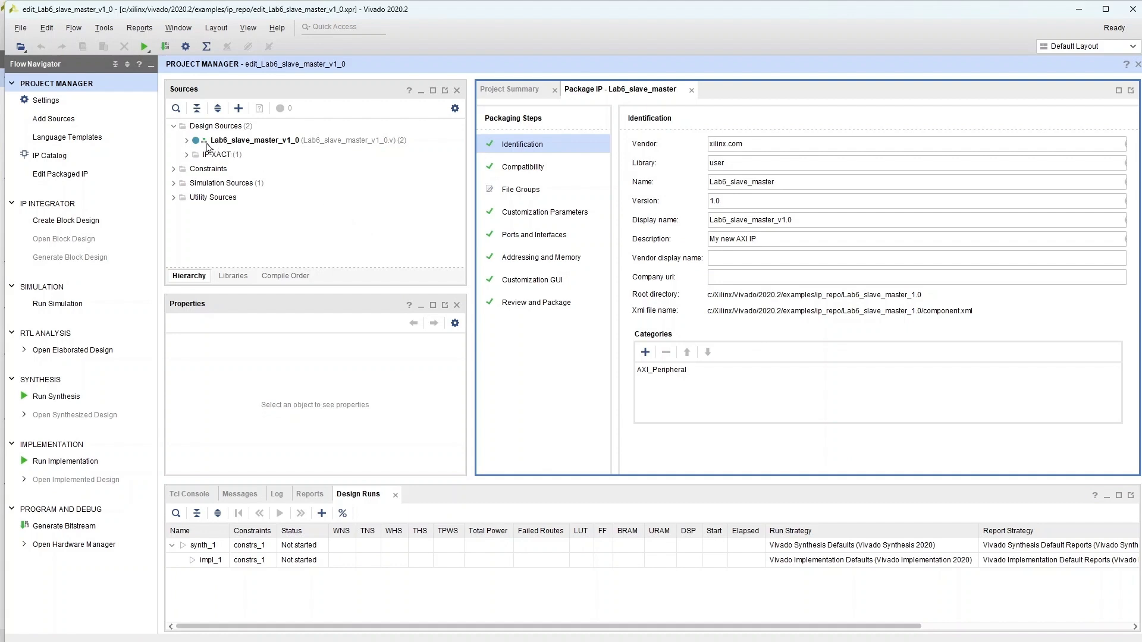
Step: Open Lab6_slave_master_v1_0.v and replace its whole contents with the prepared Lab6 code from the text editor
click(239, 142)
double_click(240, 143)
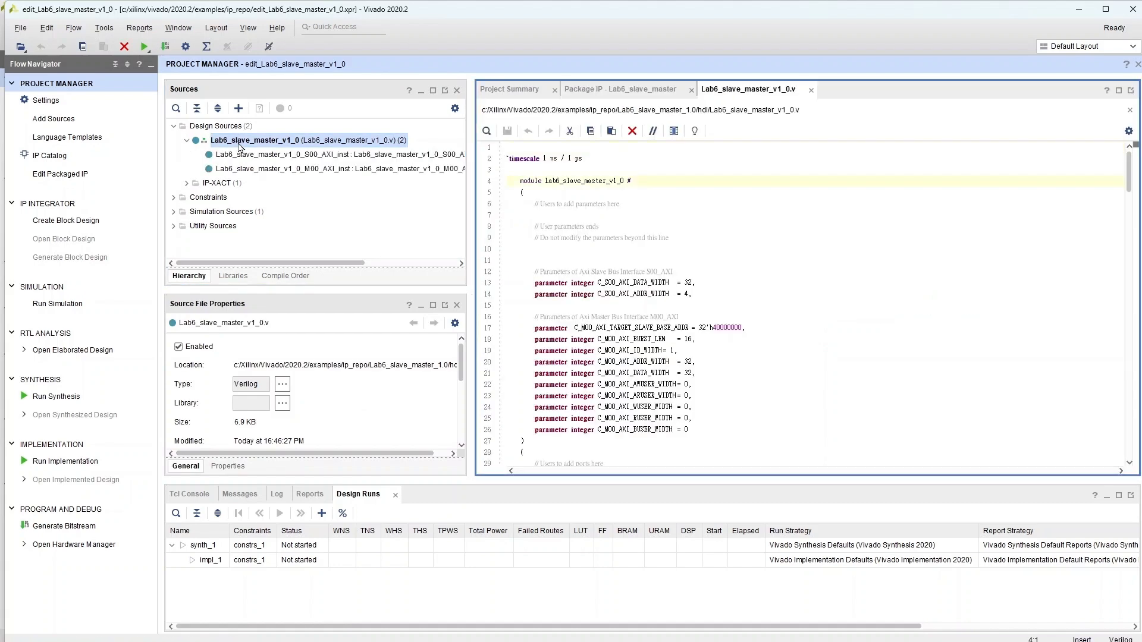
click(151, 629)
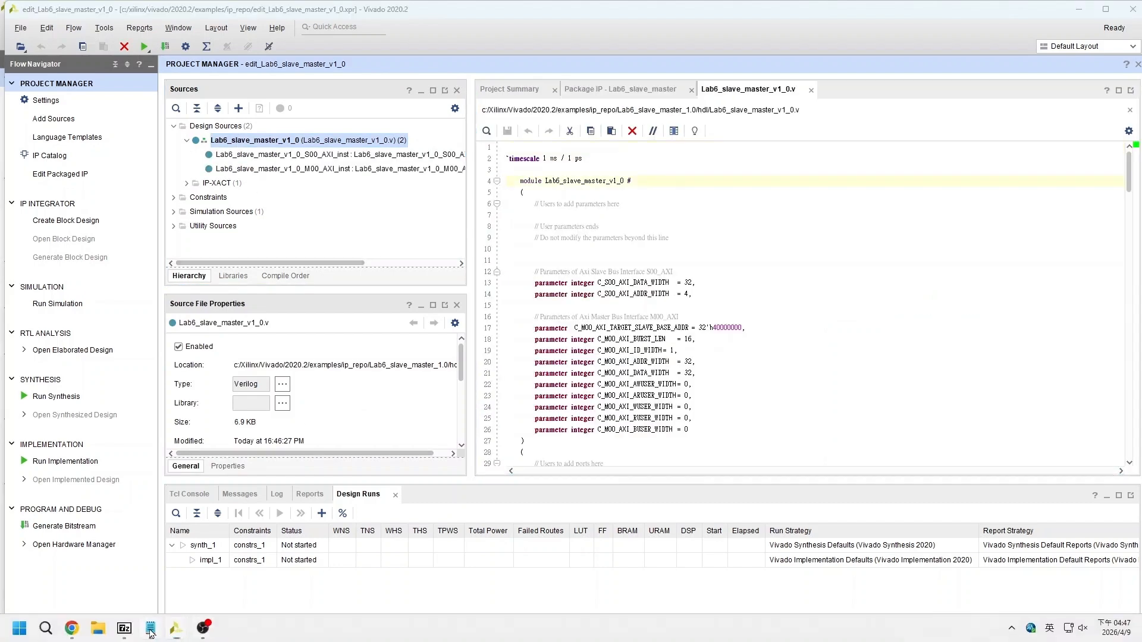
click(378, 123)
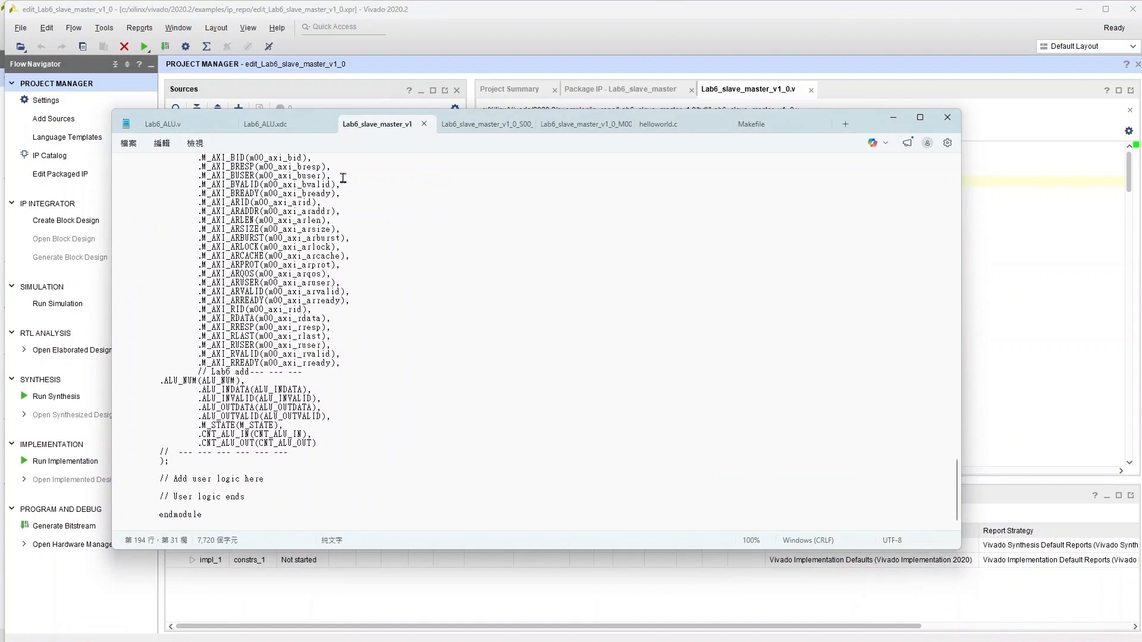
key(ctrl+a)
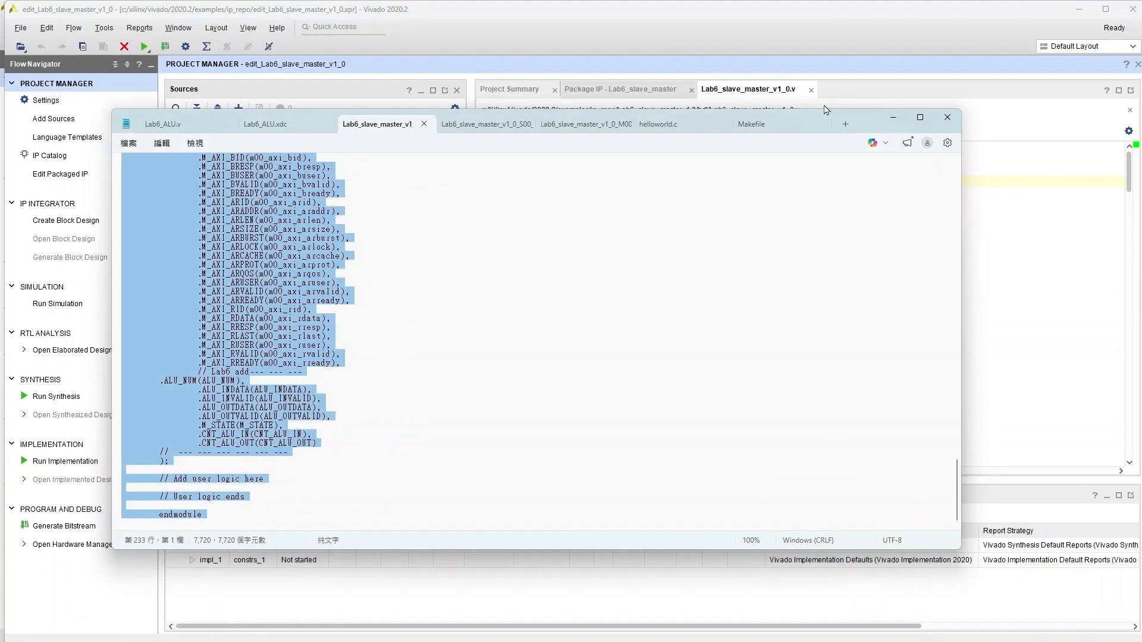
click(893, 117)
key(ctrl+a)
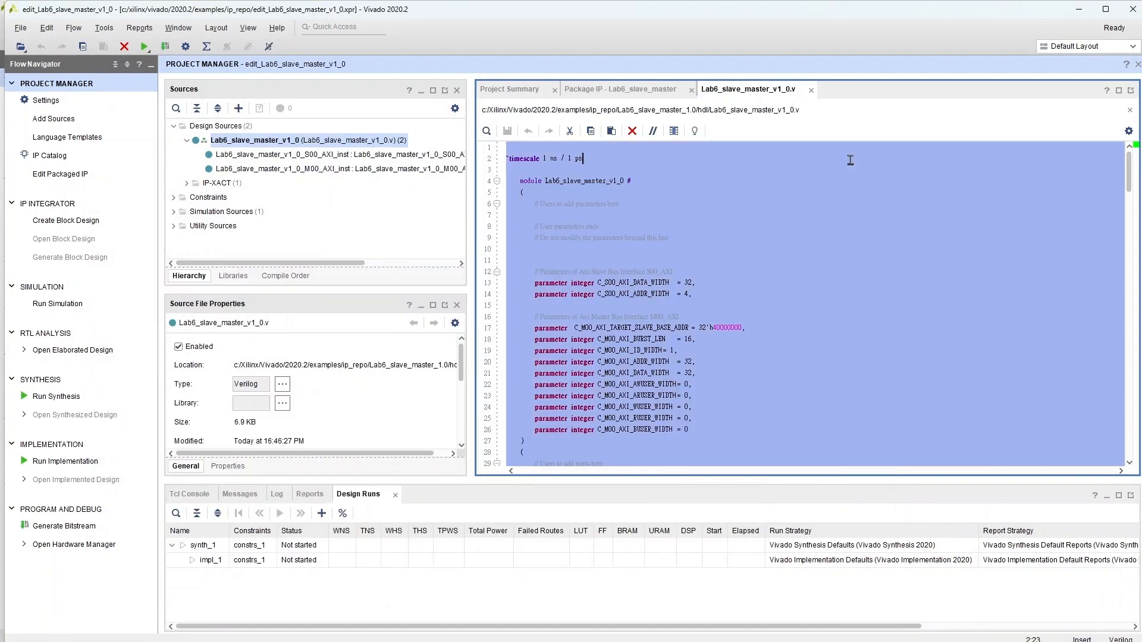
key(ctrl+v)
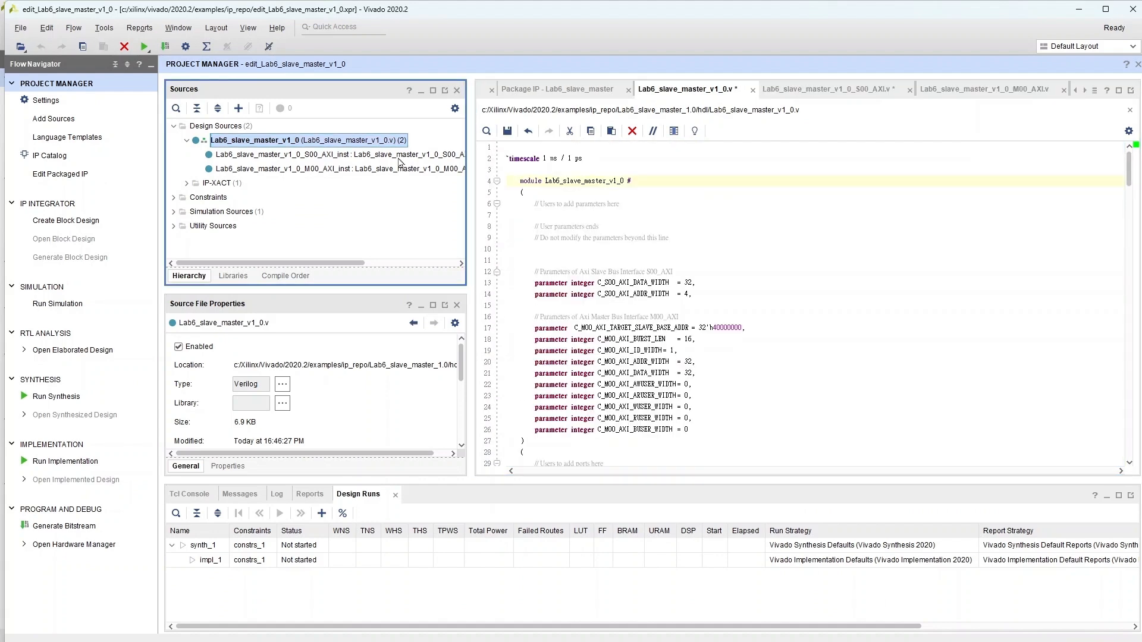
Step: Open Lab6_slave_master_v1_0_S00_AXI.v and replace its whole contents with the prepared S00_AXI code from the text editor
double_click(398, 158)
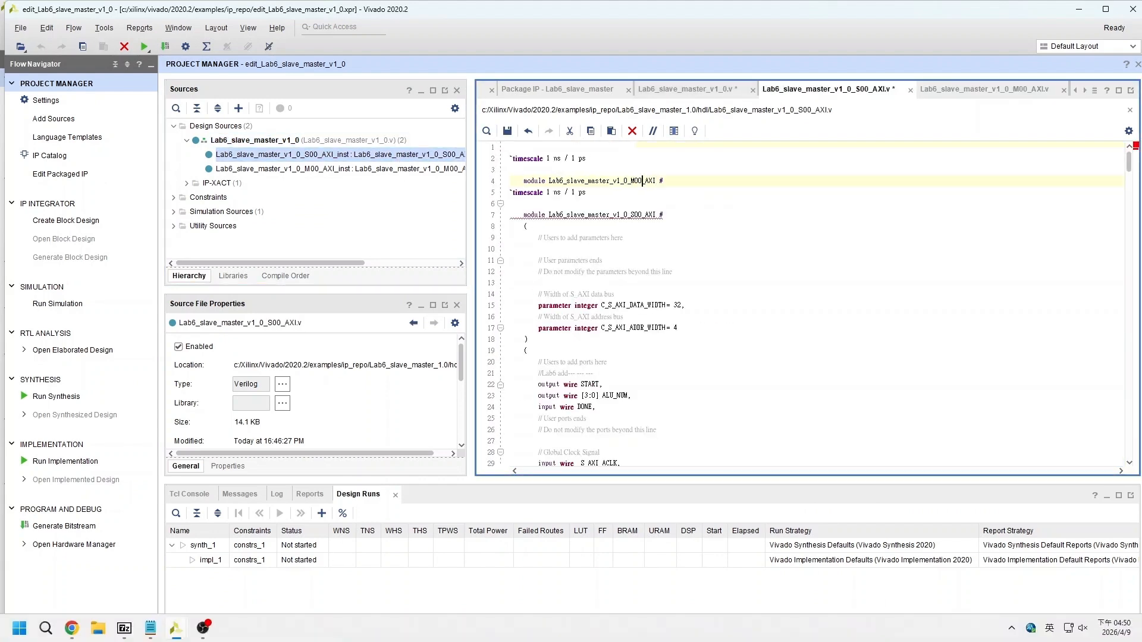
click(153, 639)
click(479, 124)
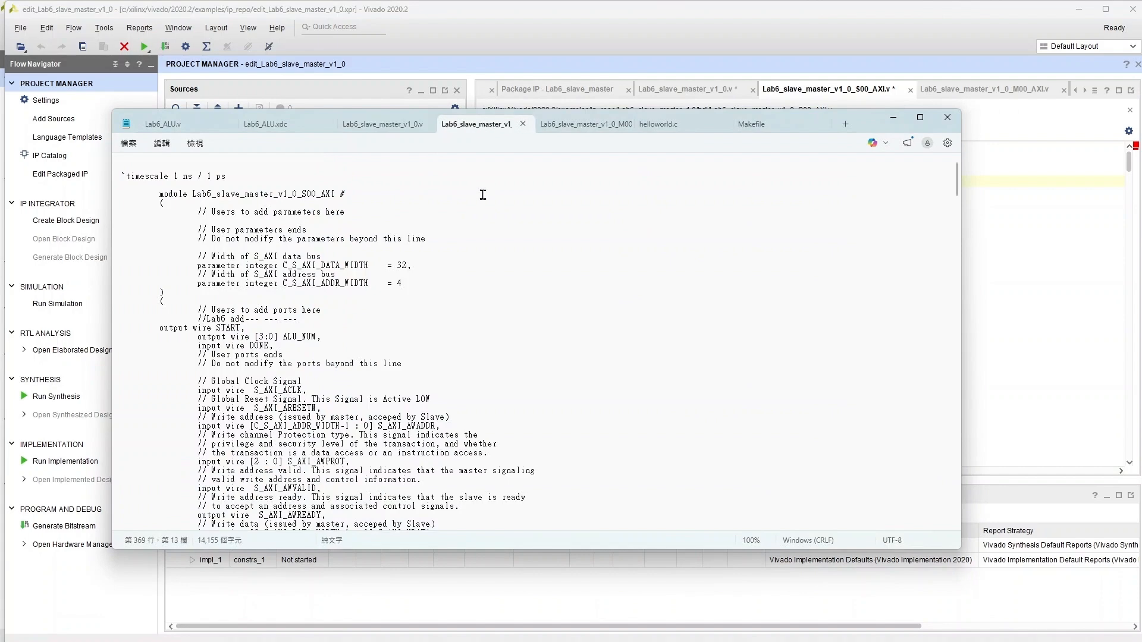
click(483, 195)
key(ctrl+a)
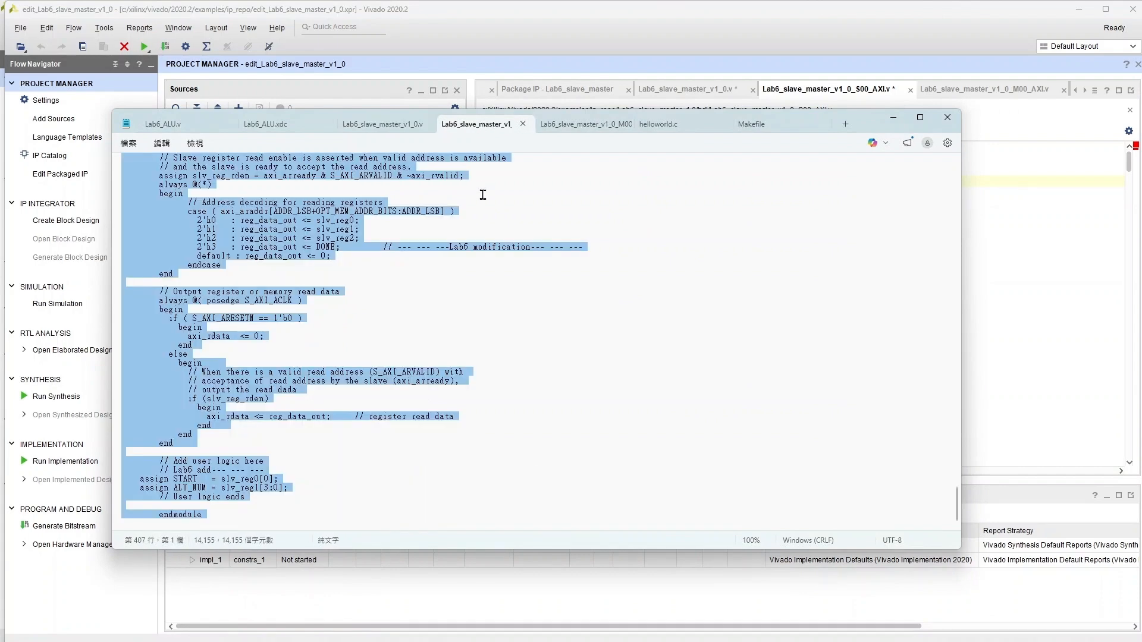
click(893, 117)
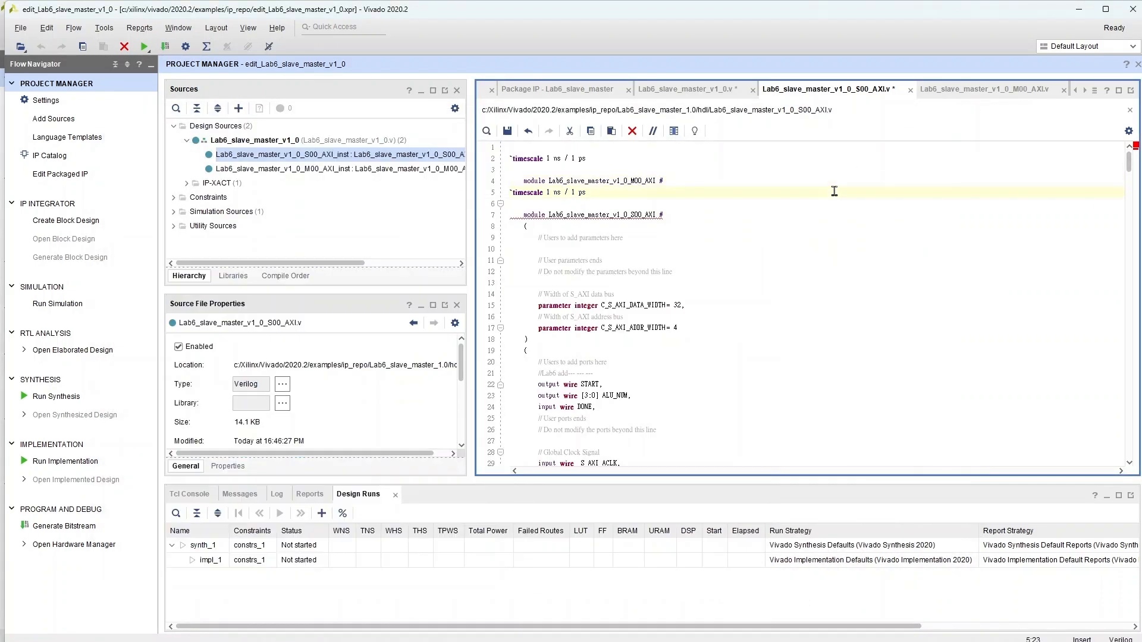
key(ctrl+a)
key(ctrl+v)
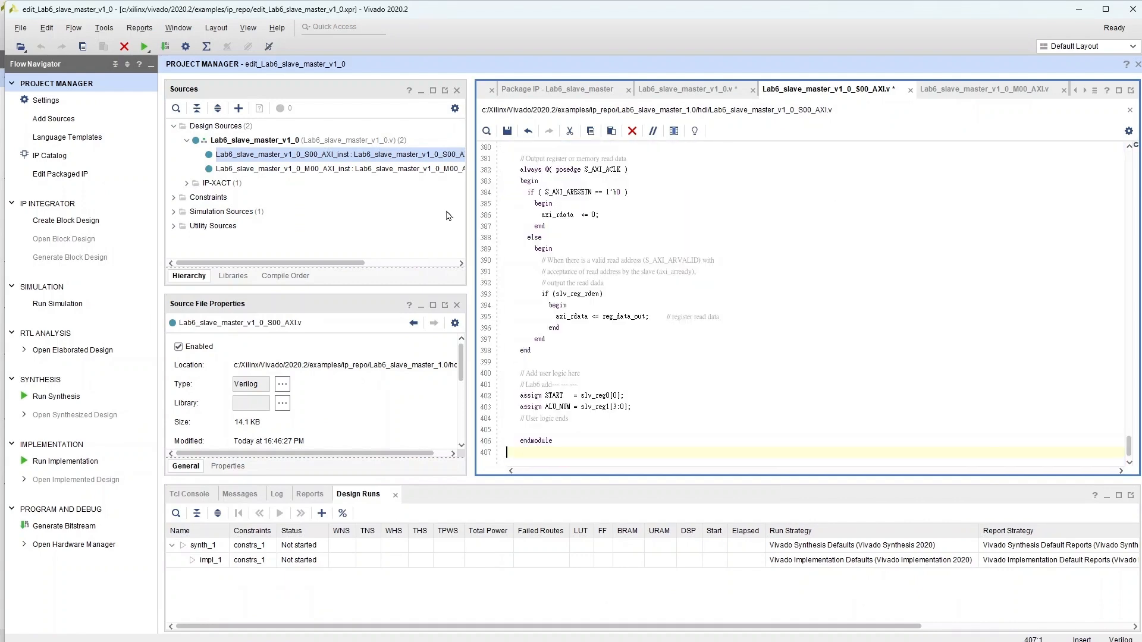
Step: Open Lab6_slave_master_v1_0_M00_AXI.v and replace its whole contents with the prepared M00_AXI code from the text editor
double_click(427, 169)
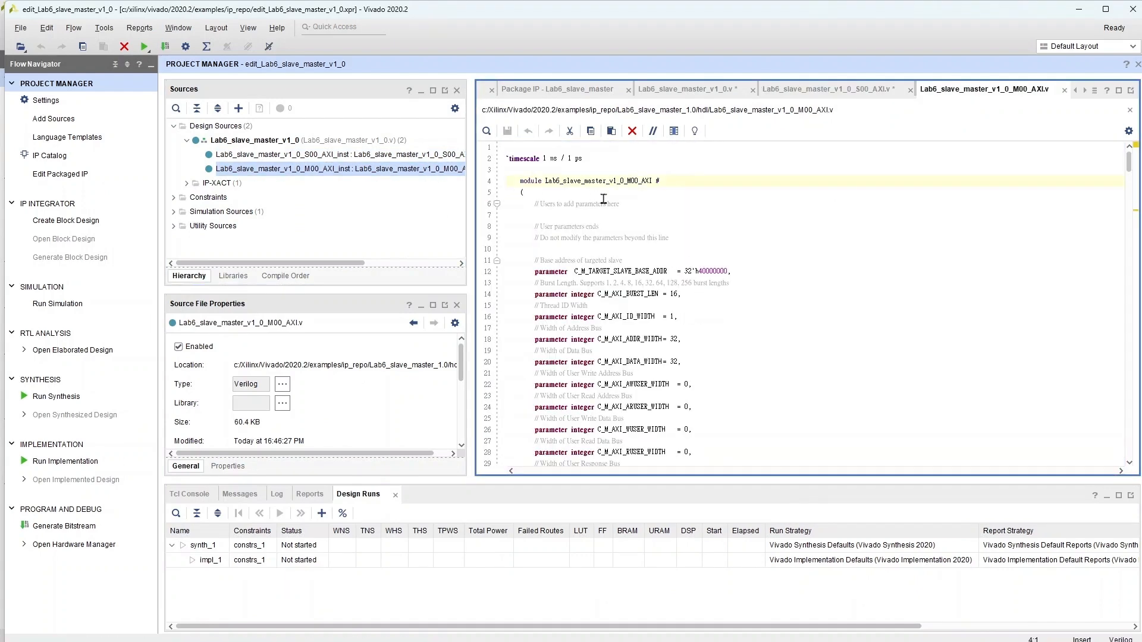
click(150, 635)
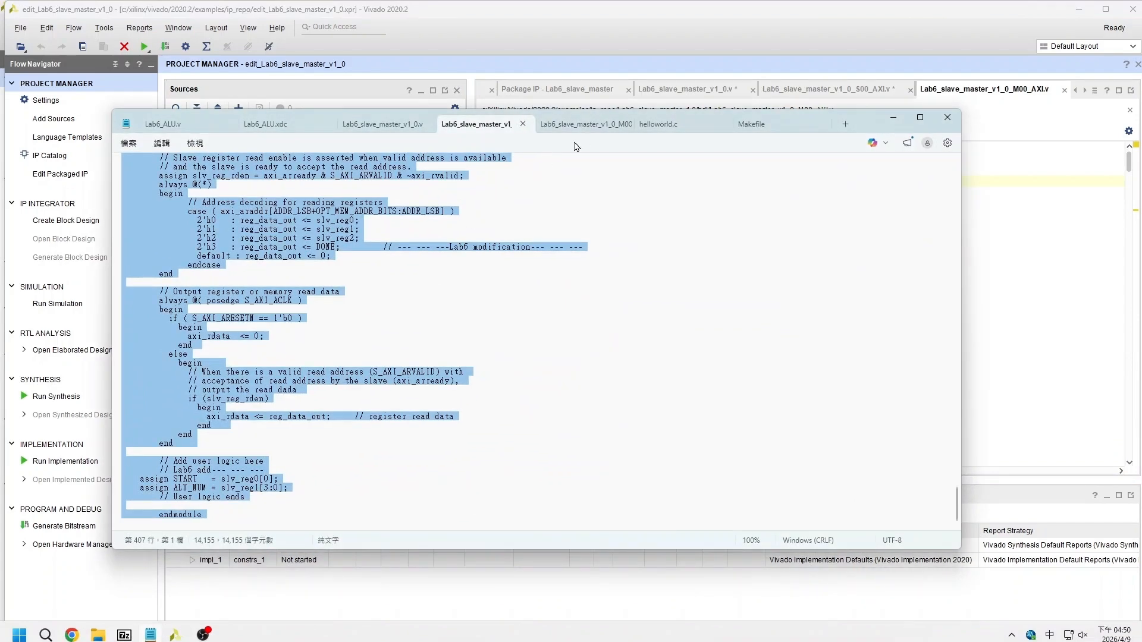
click(584, 124)
key(ctrl+a)
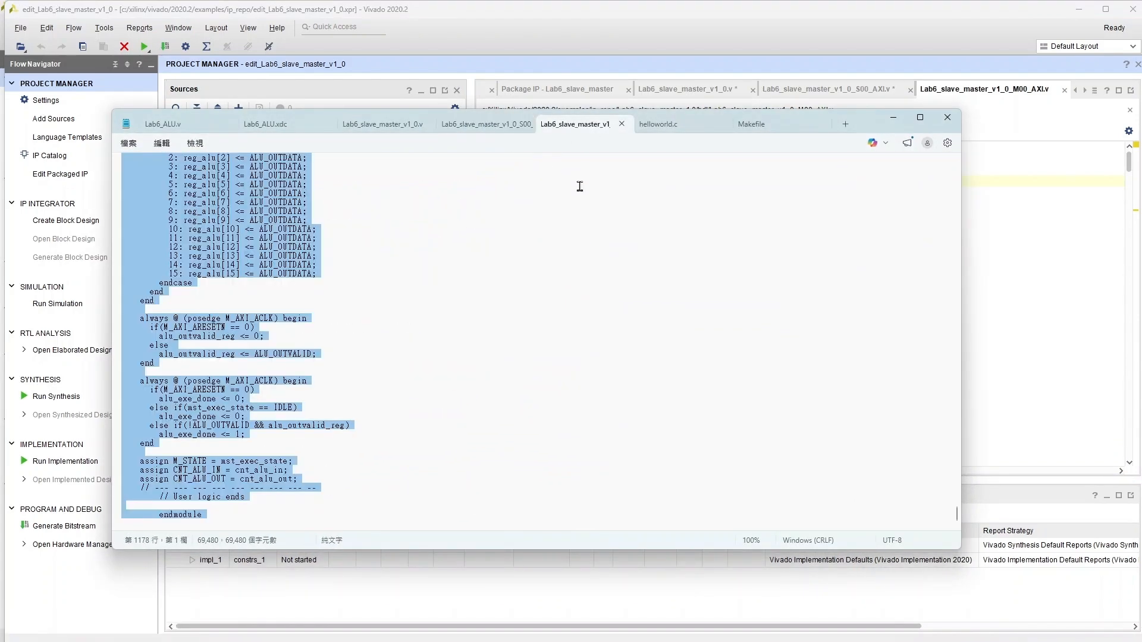
click(893, 117)
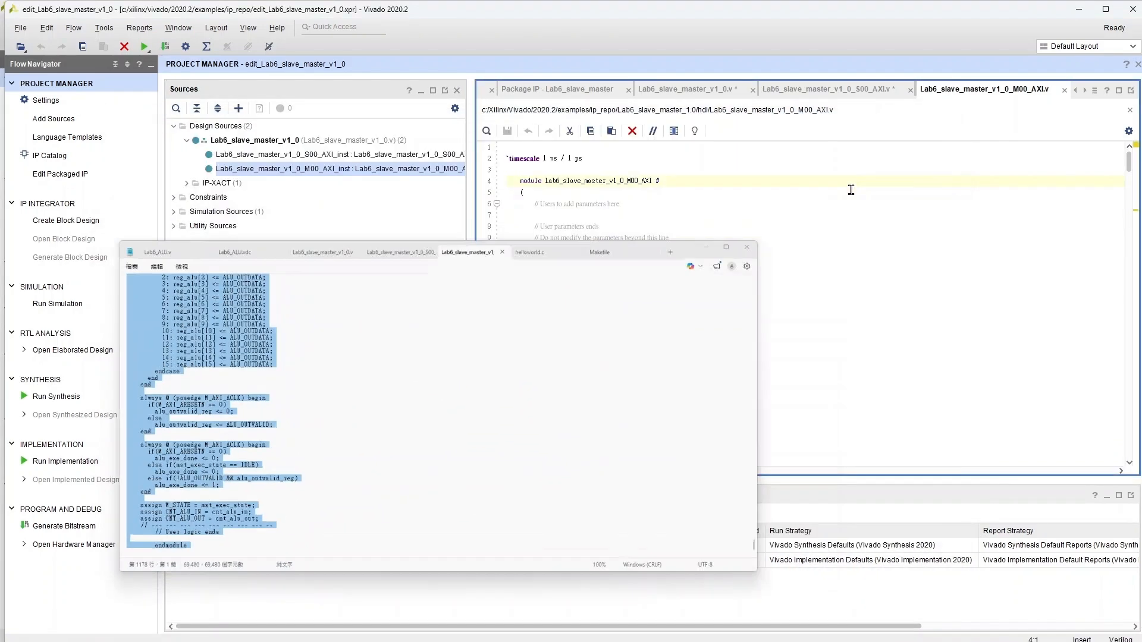
key(ctrl+a)
key(ctrl+v)
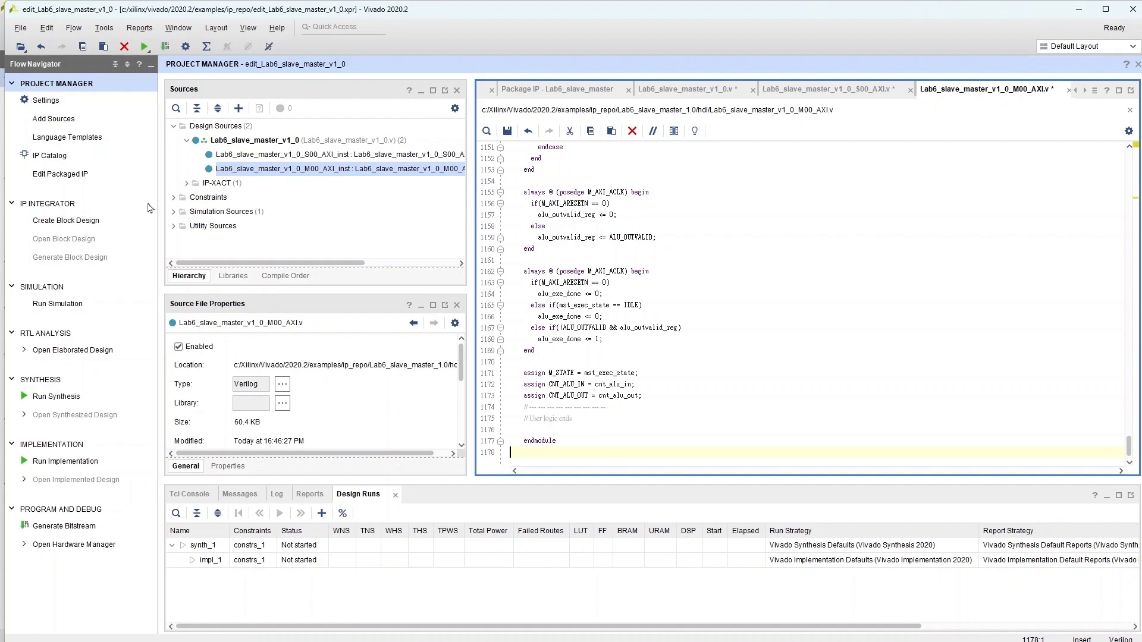
Step: In the packaged IP editor, merge changes from the Customization Parameters Wizard
click(76, 175)
click(551, 377)
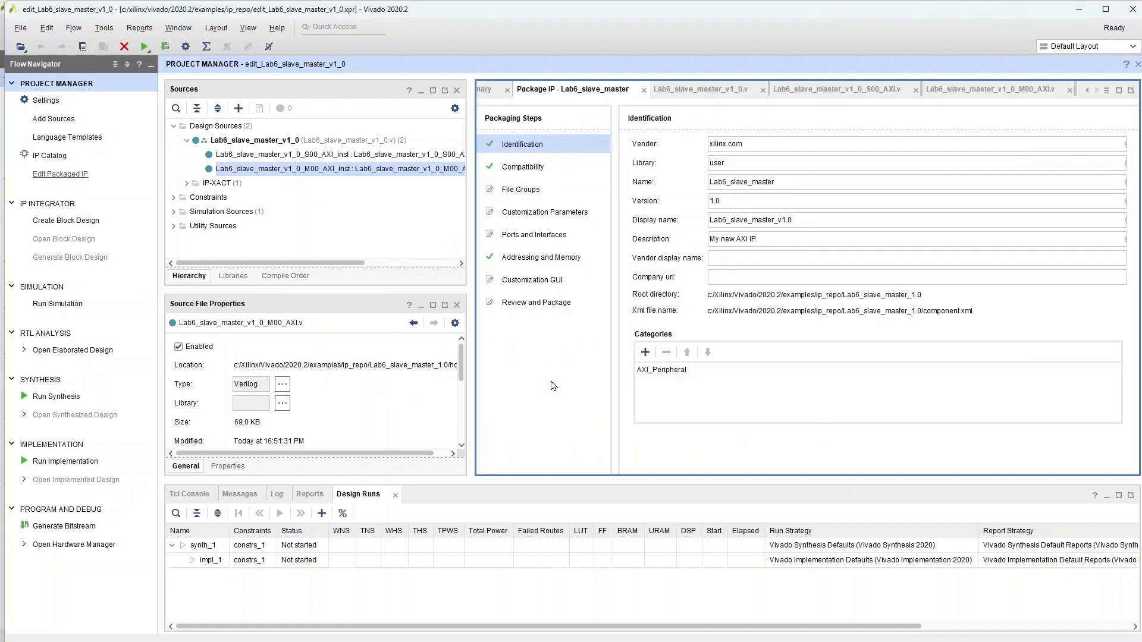
click(586, 213)
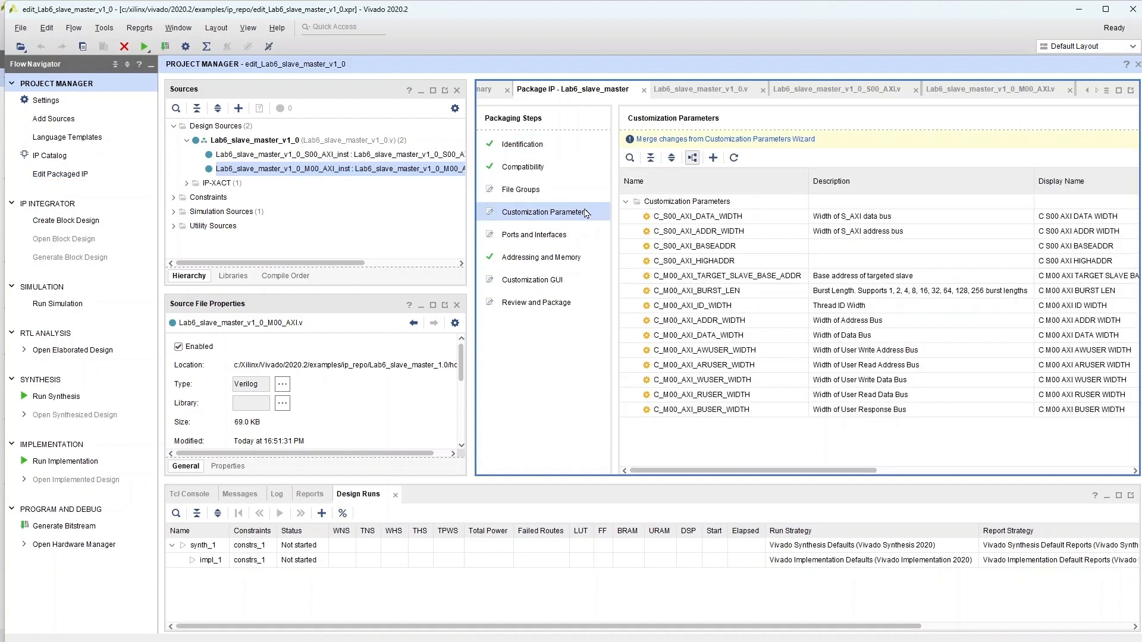
click(670, 140)
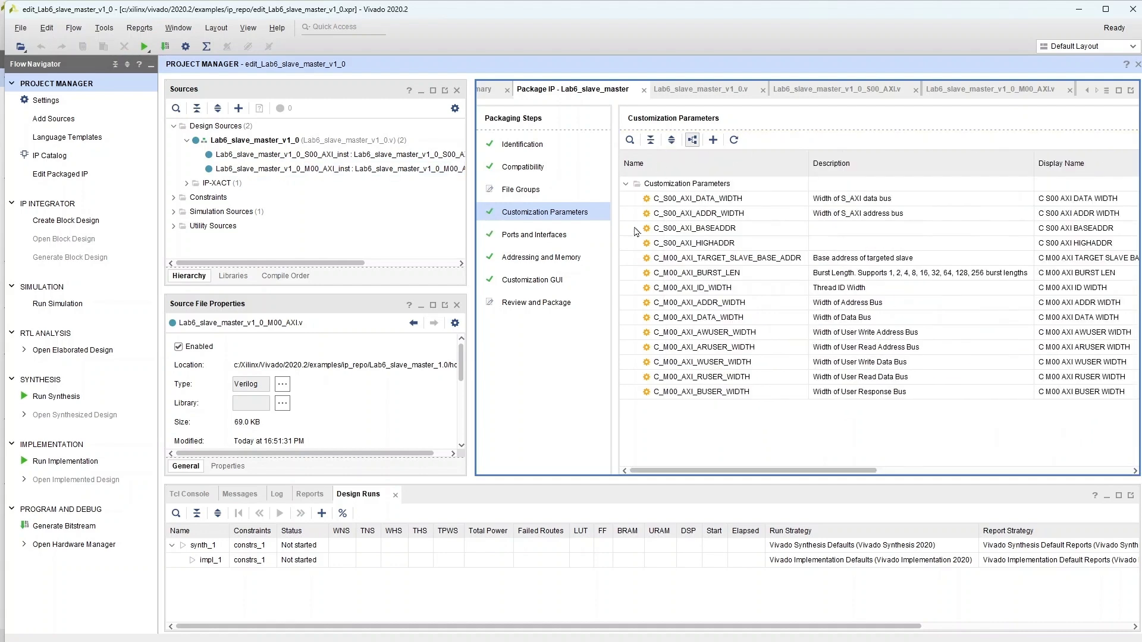
Step: Re-package the IP from Review and Package and close the IP project
click(562, 307)
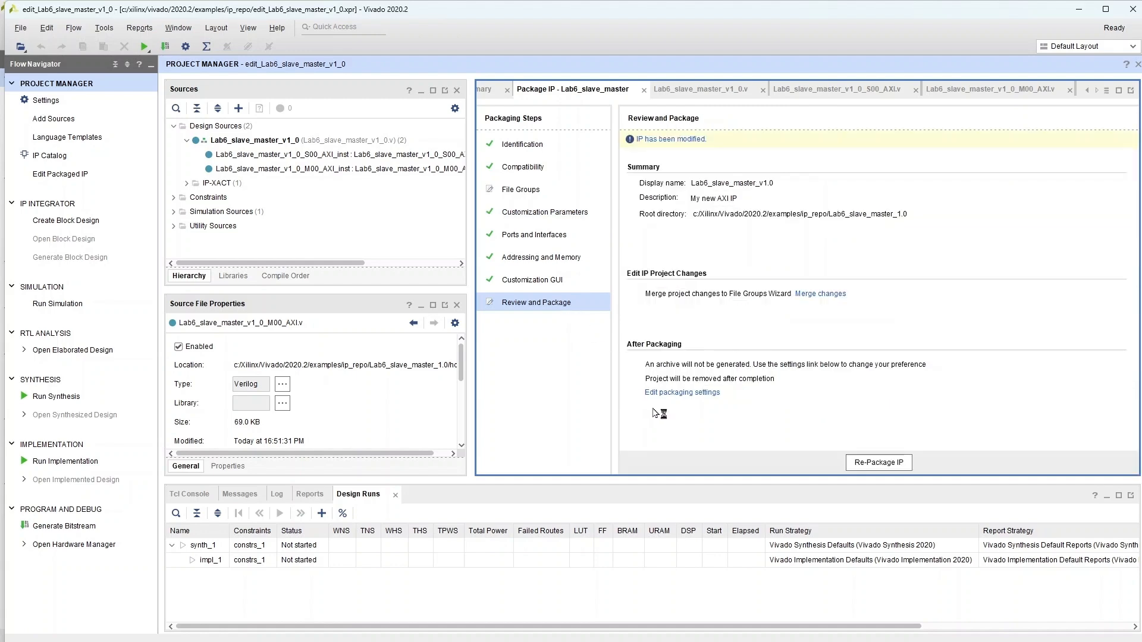
click(879, 462)
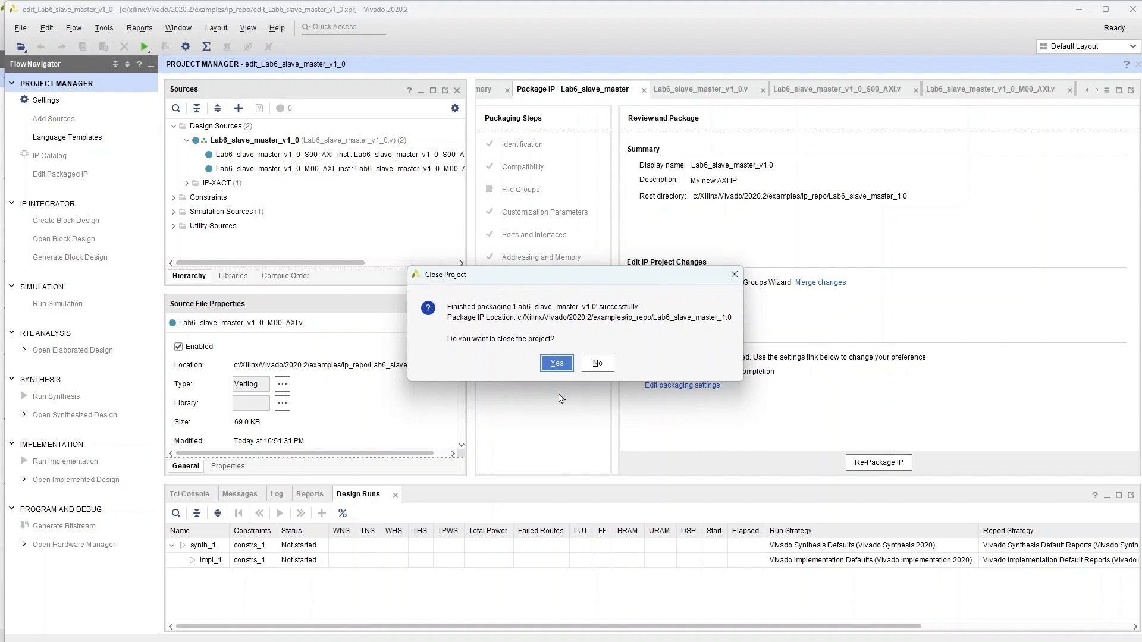
click(556, 363)
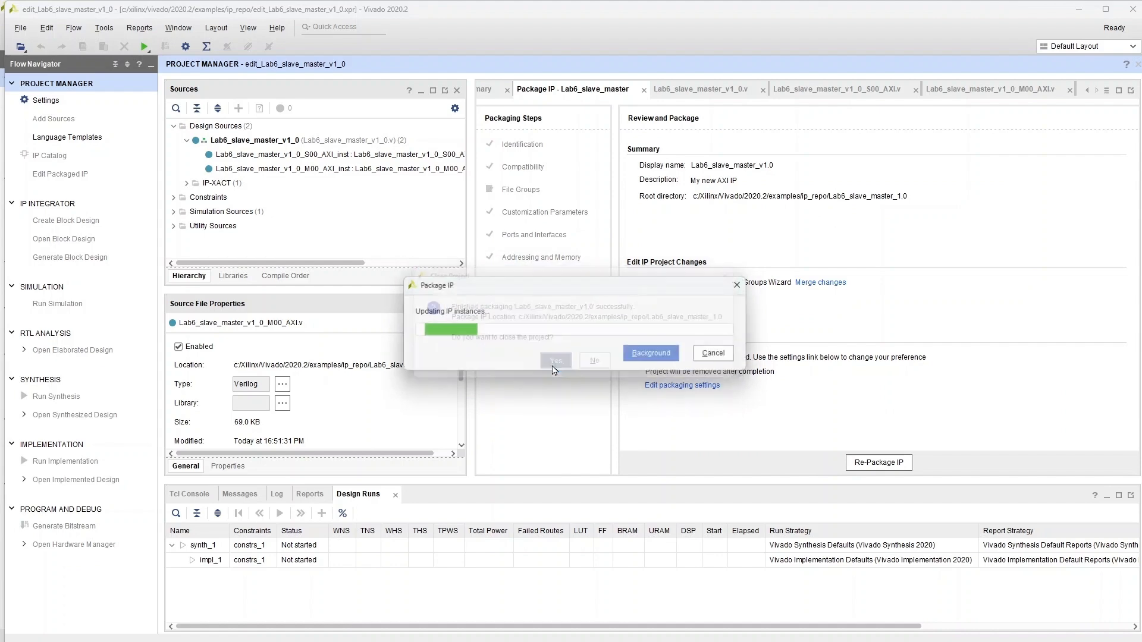
Step: Add the Lab6_ALU folder under examples as an additional IP repository in the project settings
click(191, 217)
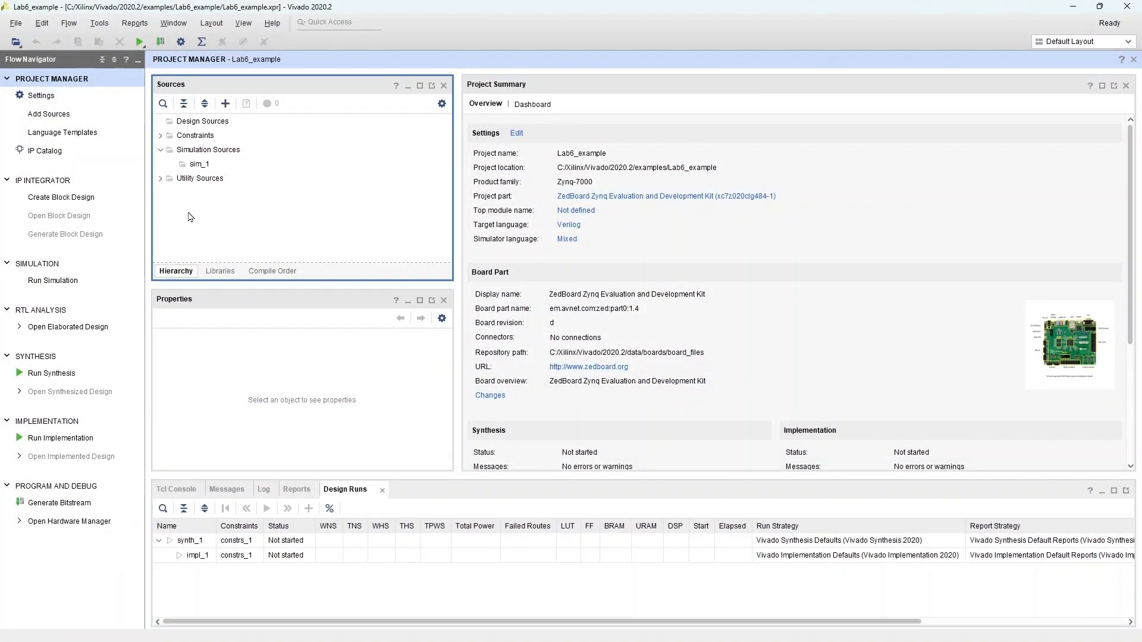
click(41, 96)
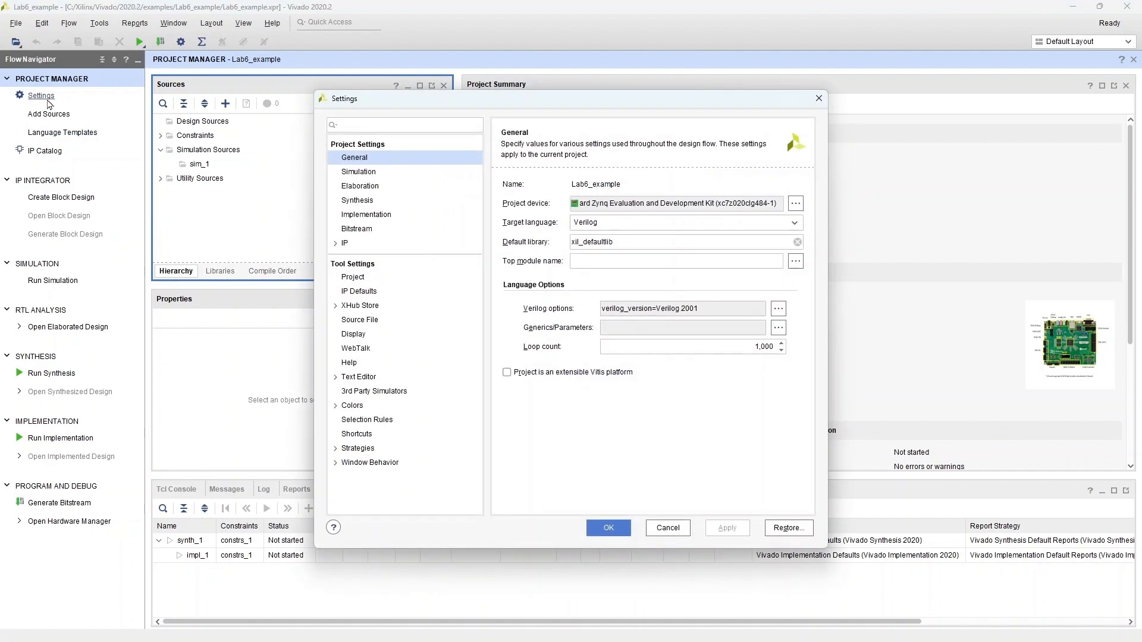
click(336, 244)
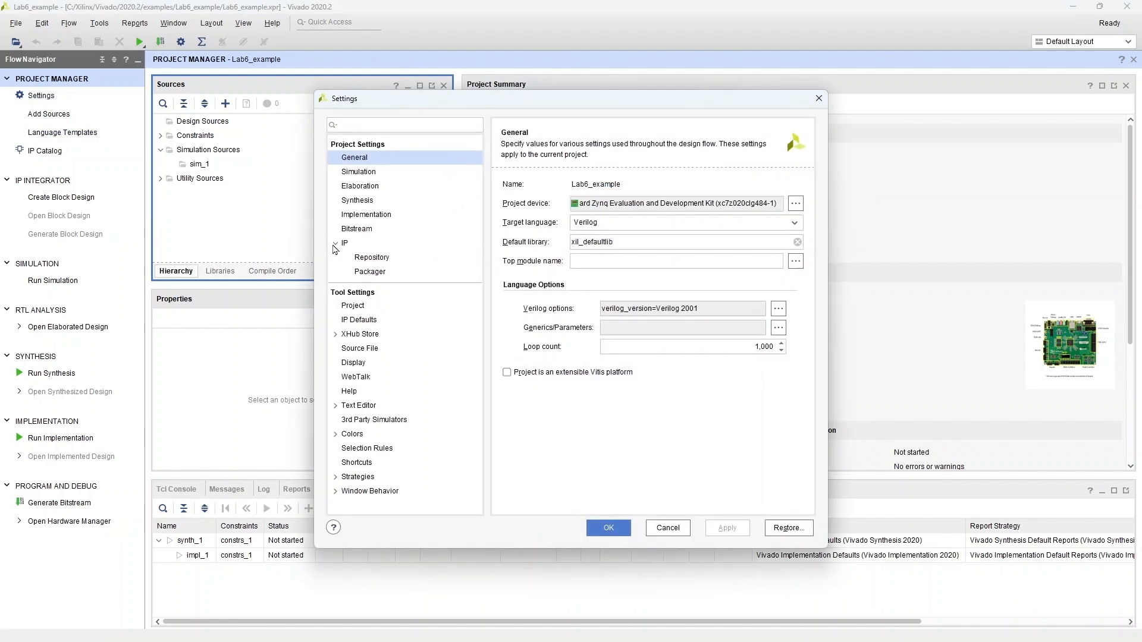
click(372, 261)
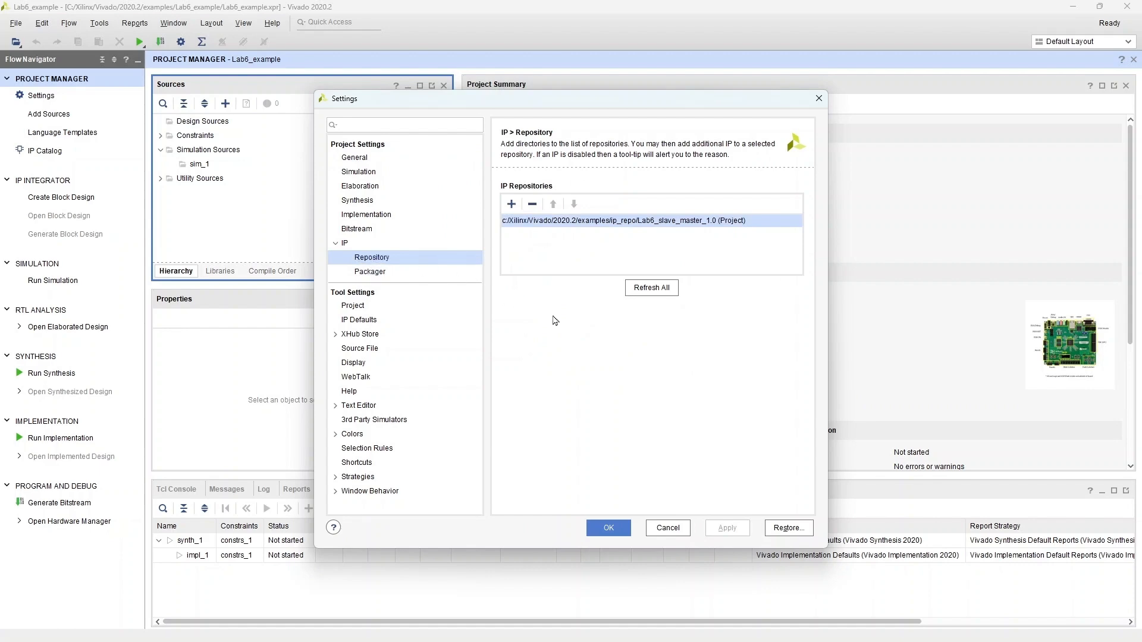
click(512, 205)
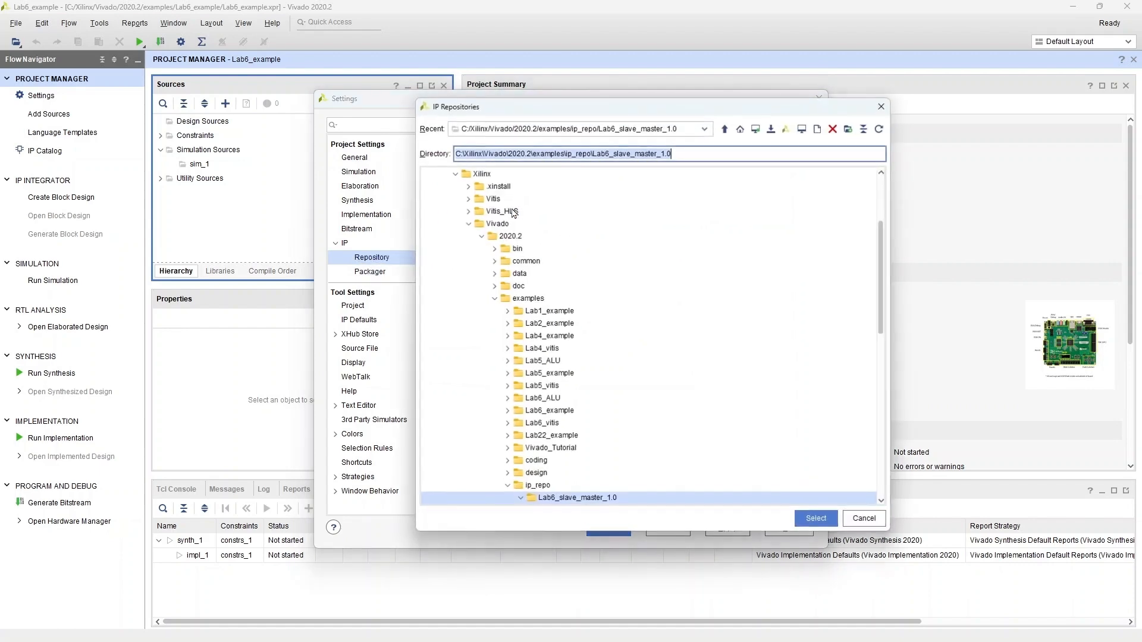
click(557, 402)
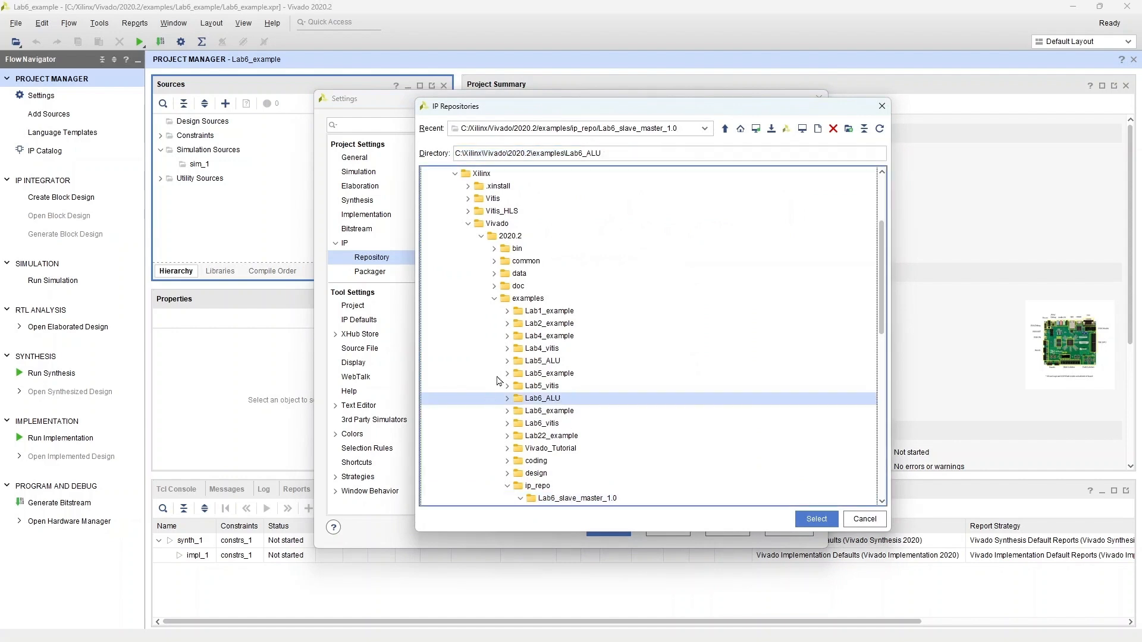
click(816, 519)
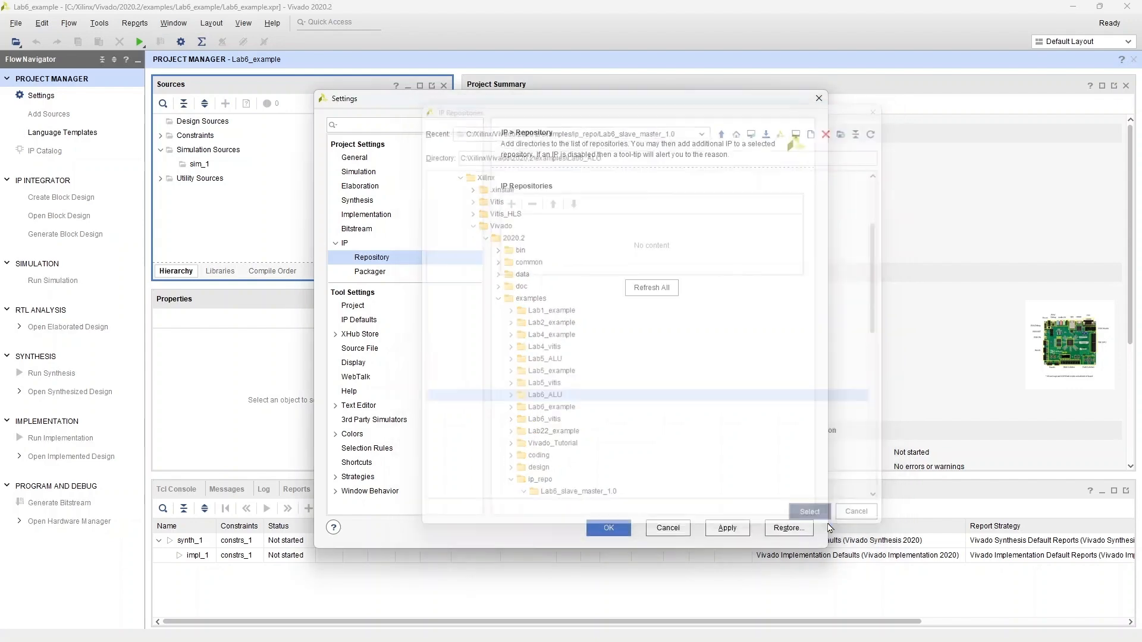
click(674, 387)
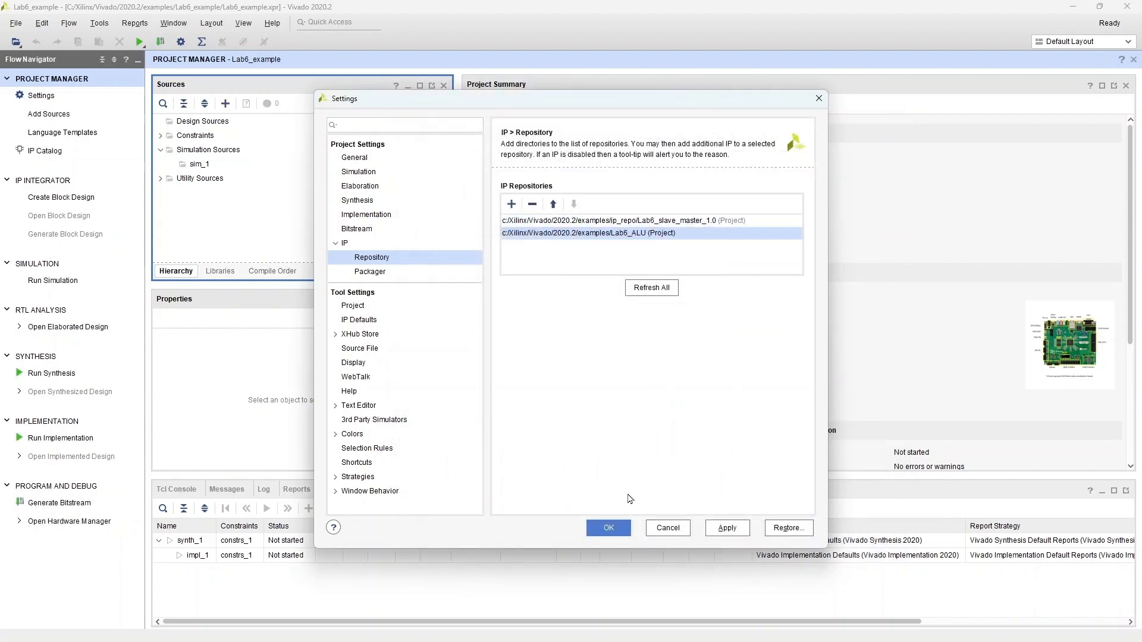
click(609, 528)
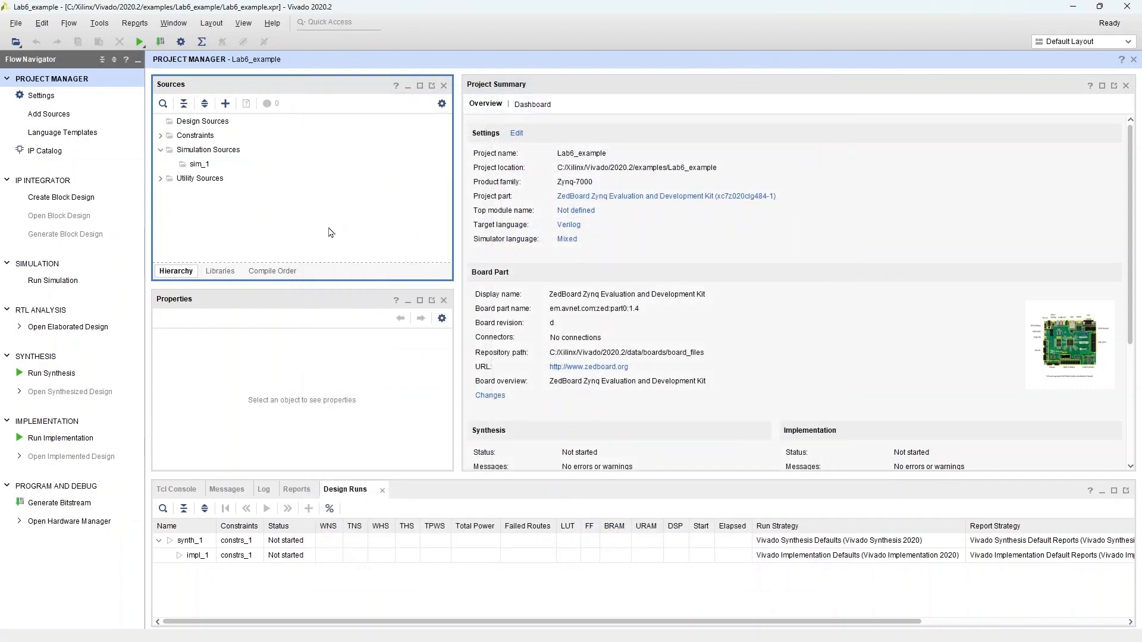
Step: Create a new block design and add the ZYNQ7 Processing System IP to it
click(93, 199)
click(577, 375)
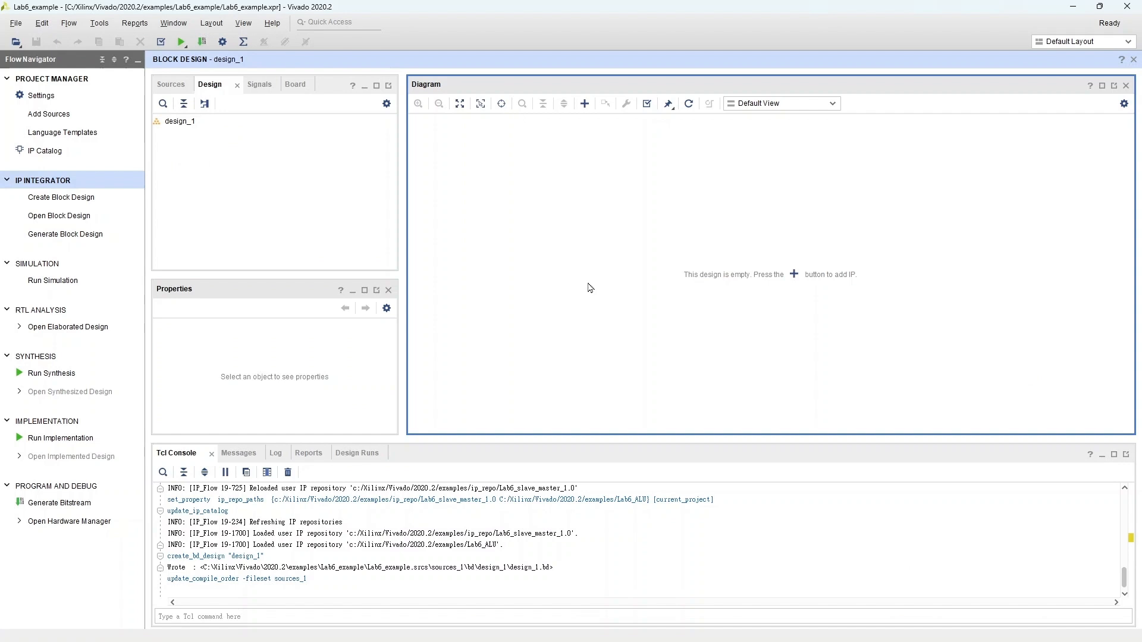
click(585, 103)
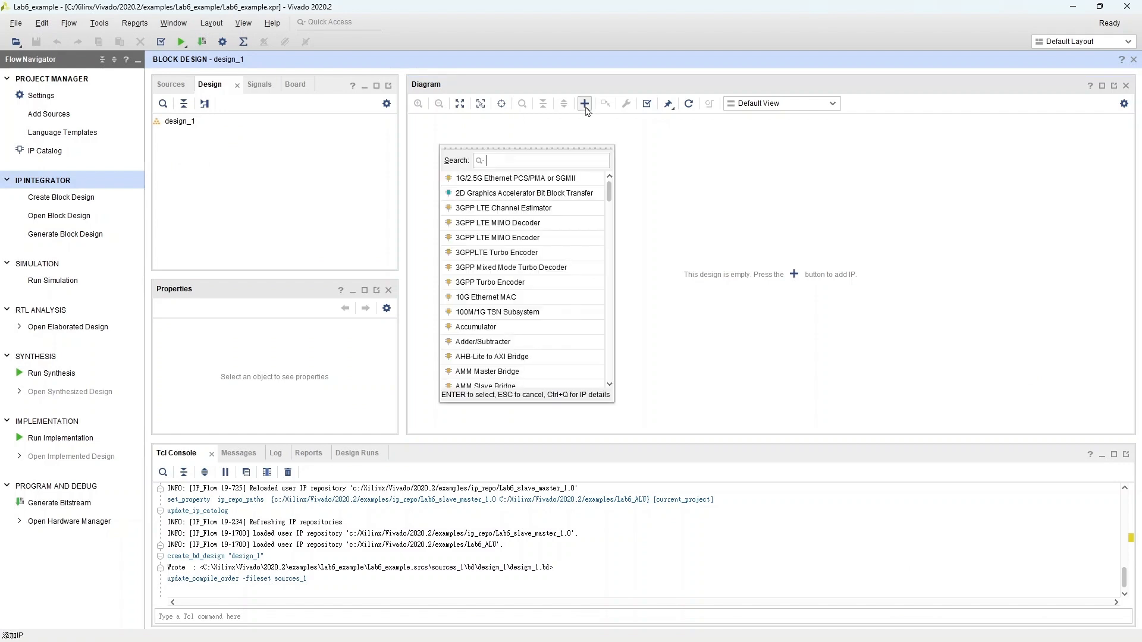
text(zynq)
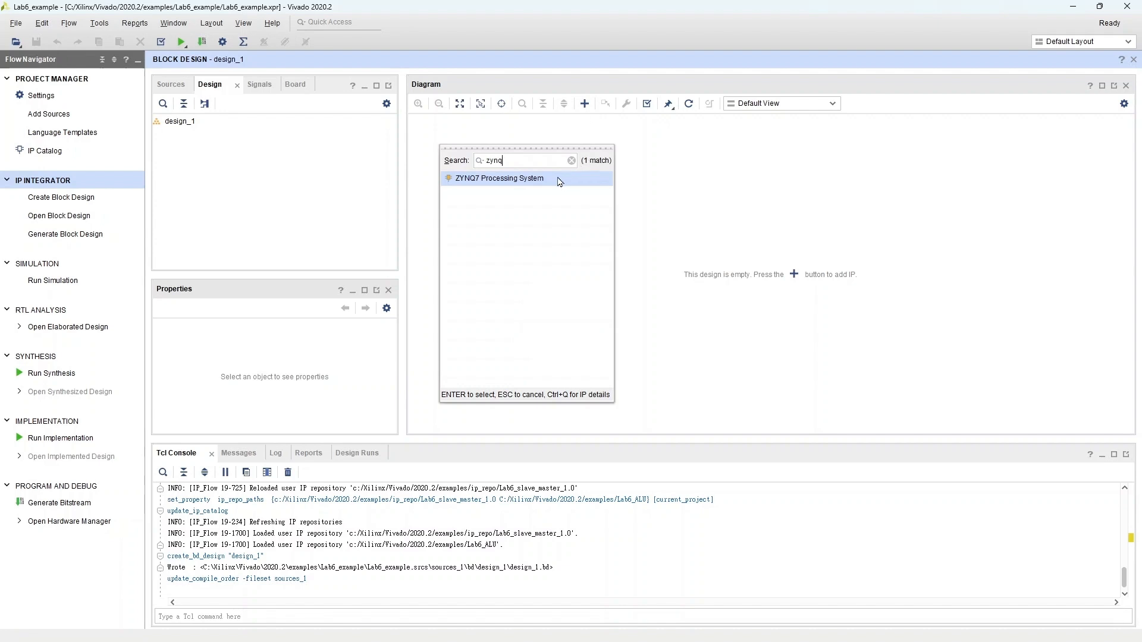
double_click(559, 180)
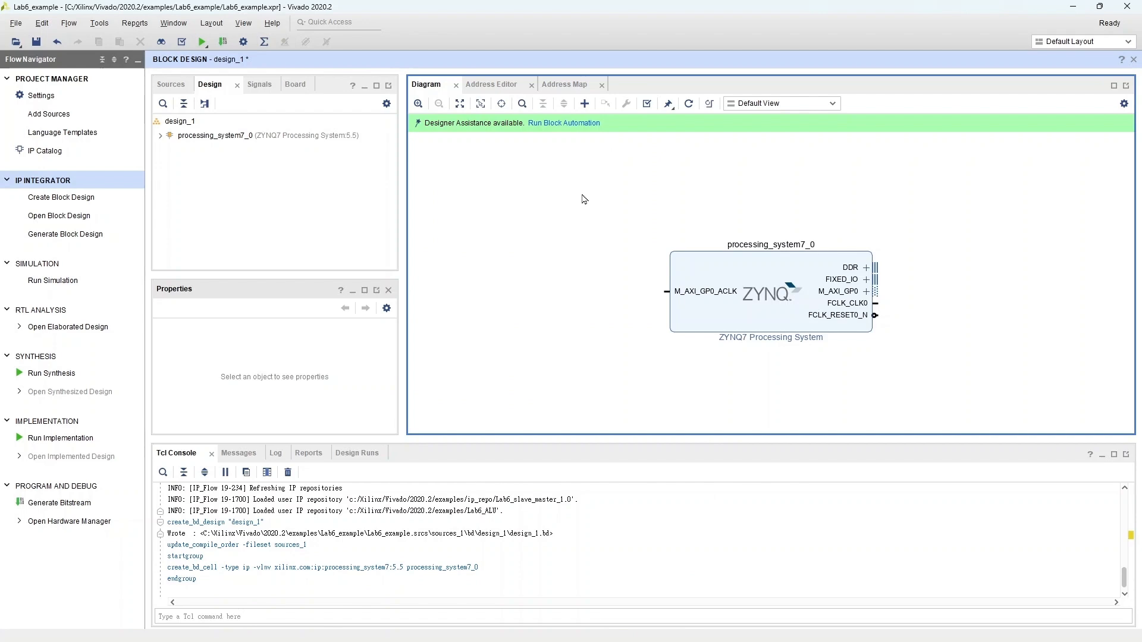
Step: Run block automation on the Zynq processing system with the board preset applied, and regenerate the layout
click(580, 123)
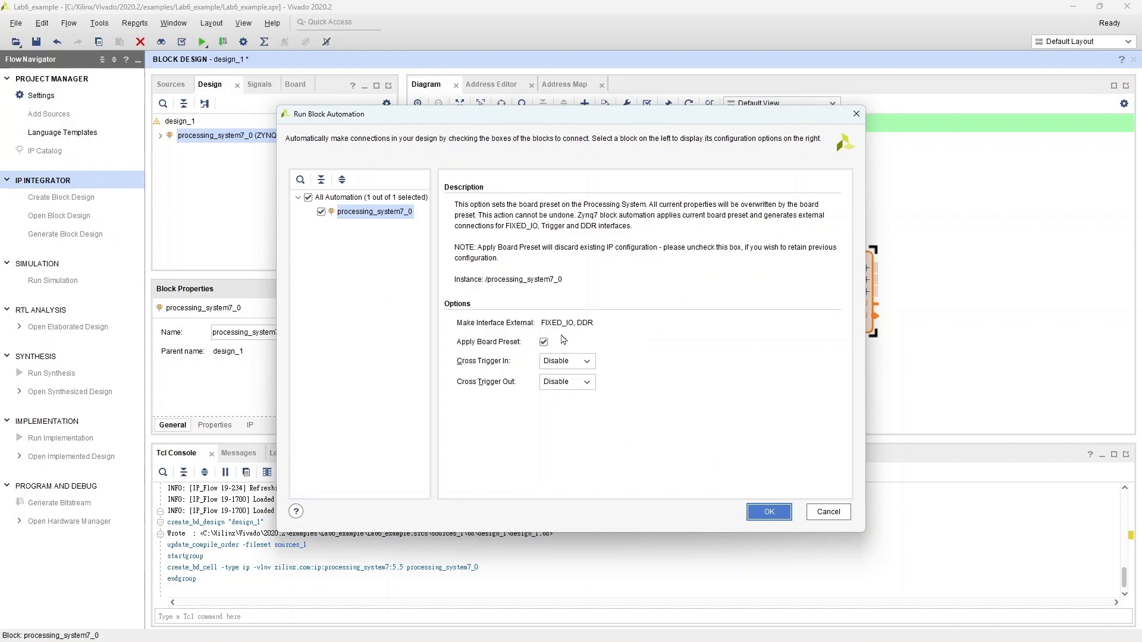
click(766, 513)
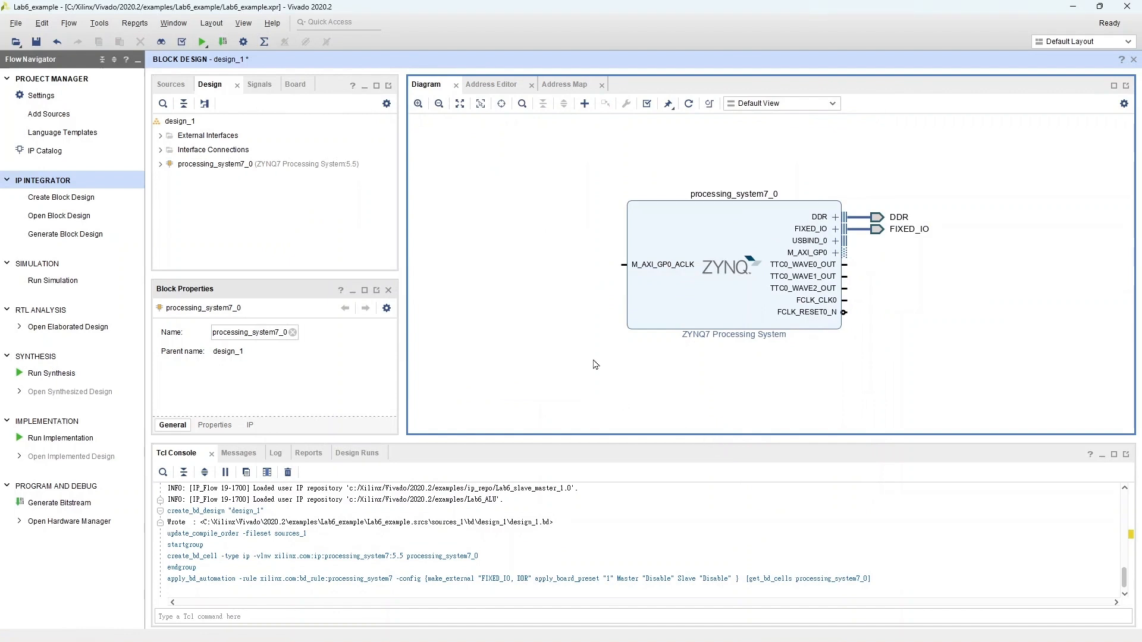
click(690, 105)
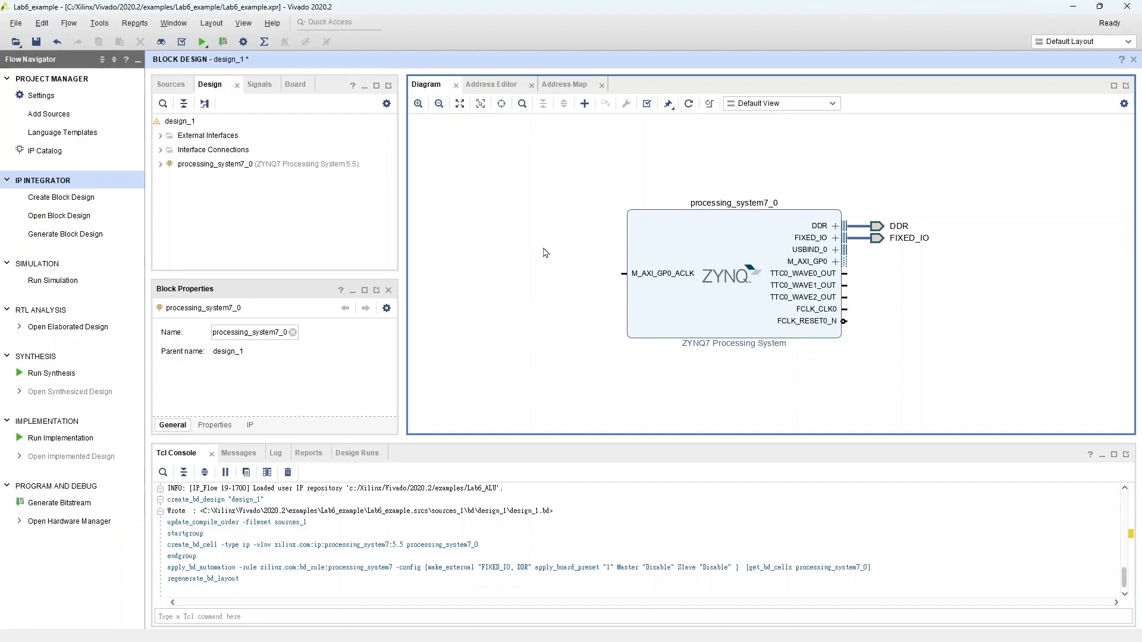
Step: Disable the Quad SPI, Ethernet 0, USB 0, SD 0, TTC0 and GPIO MIO peripherals of the Zynq processing system
double_click(656, 244)
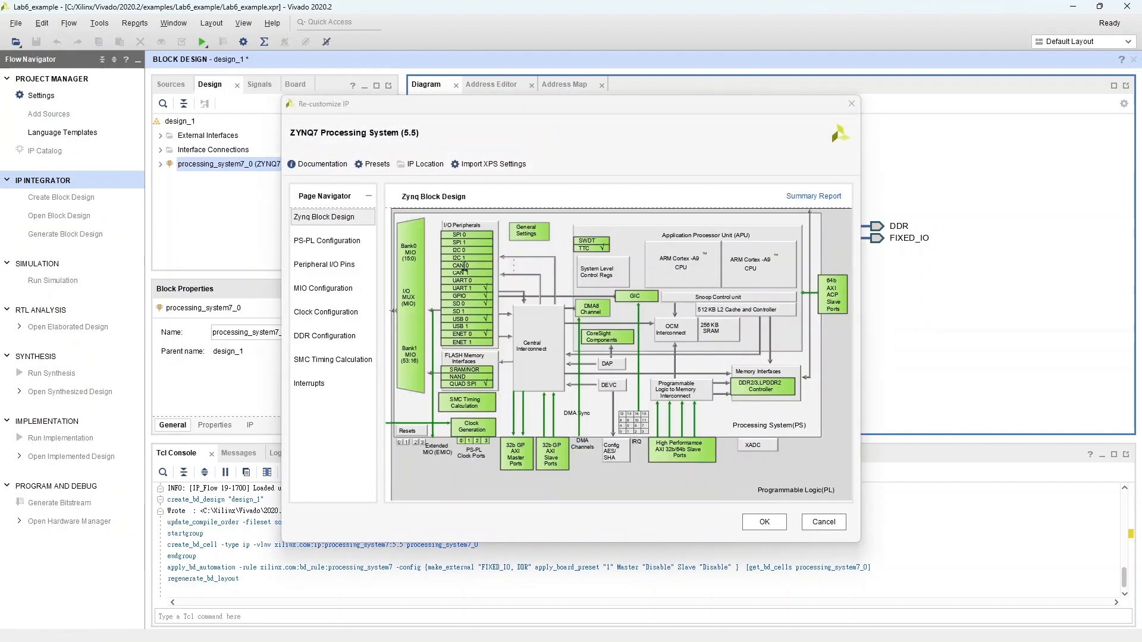
click(360, 271)
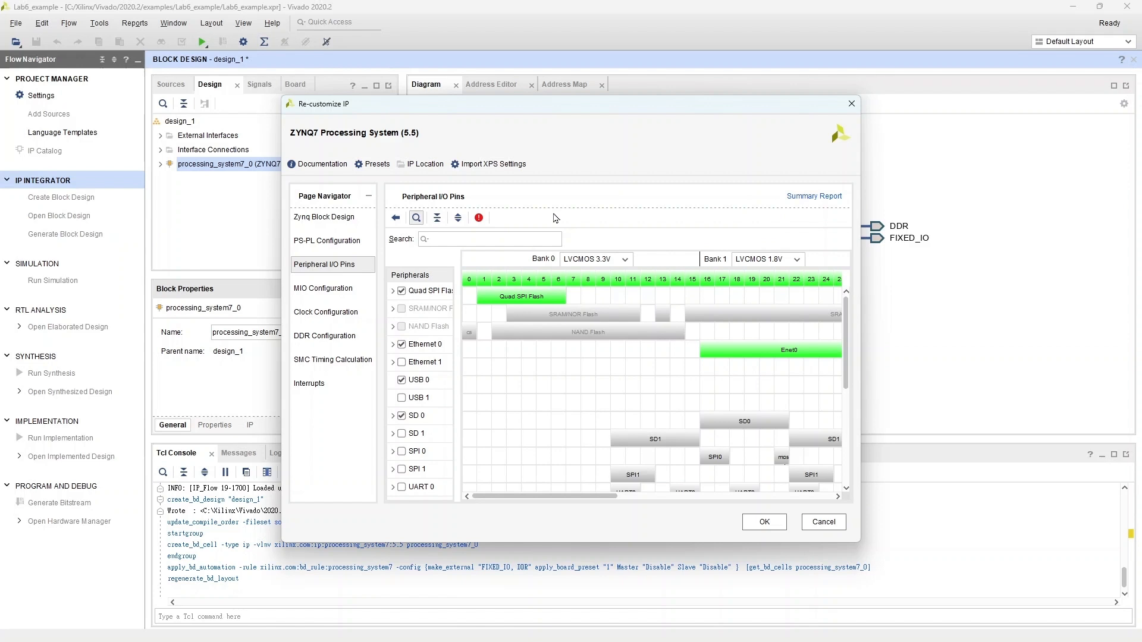
click(401, 291)
click(402, 345)
click(401, 380)
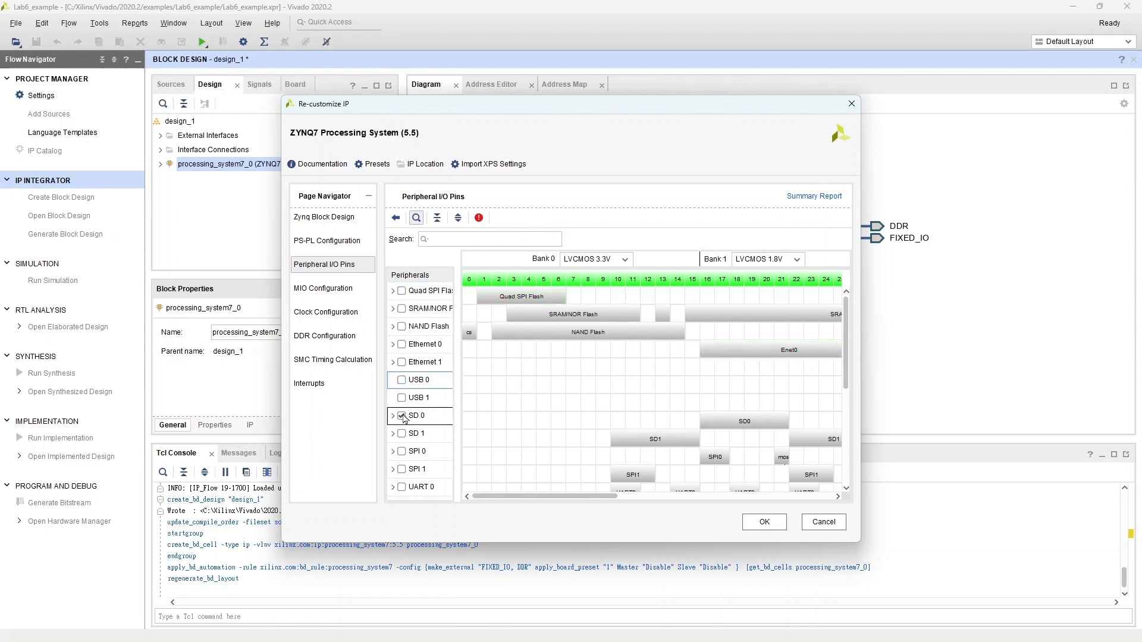
click(402, 416)
scroll(480, 458, down, 2)
scroll(479, 458, down, 2)
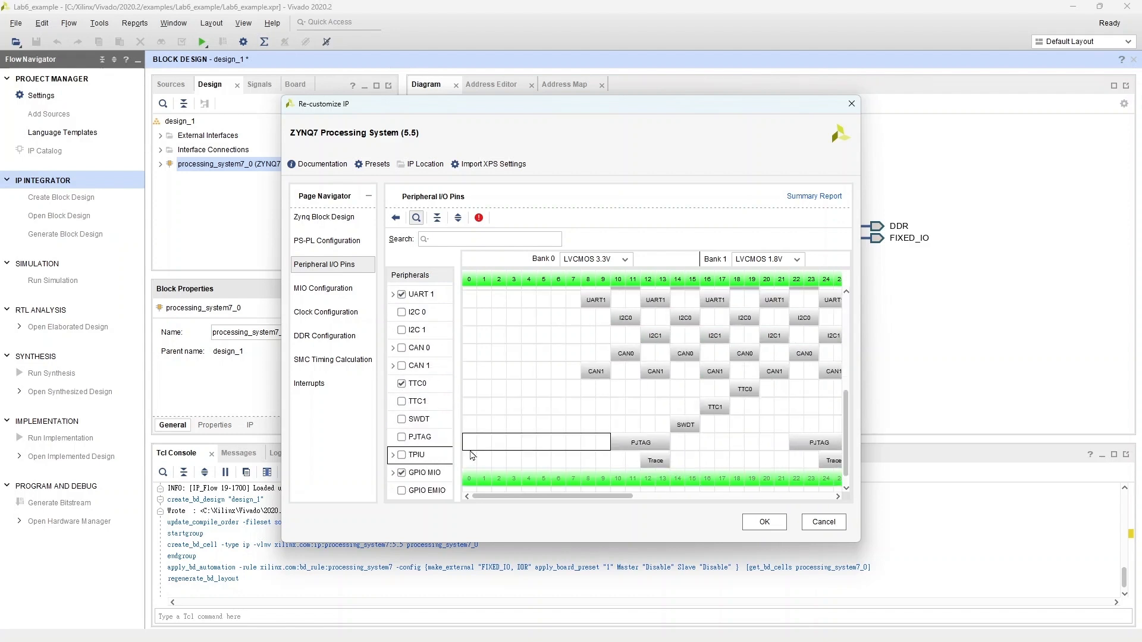
click(401, 383)
click(402, 472)
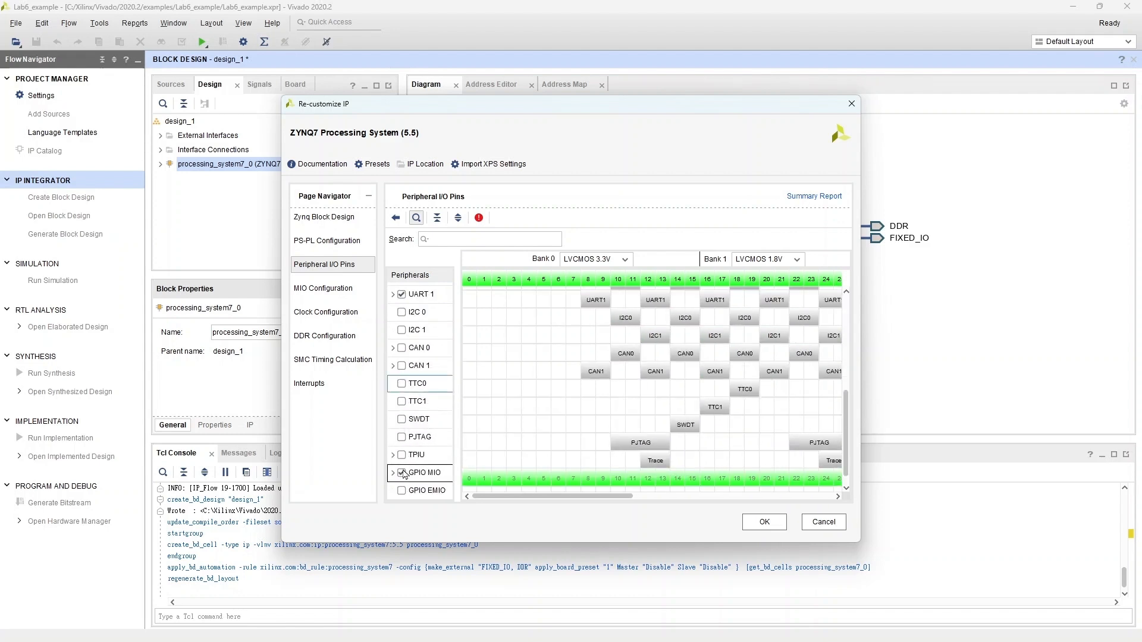
scroll(428, 469, up, 2)
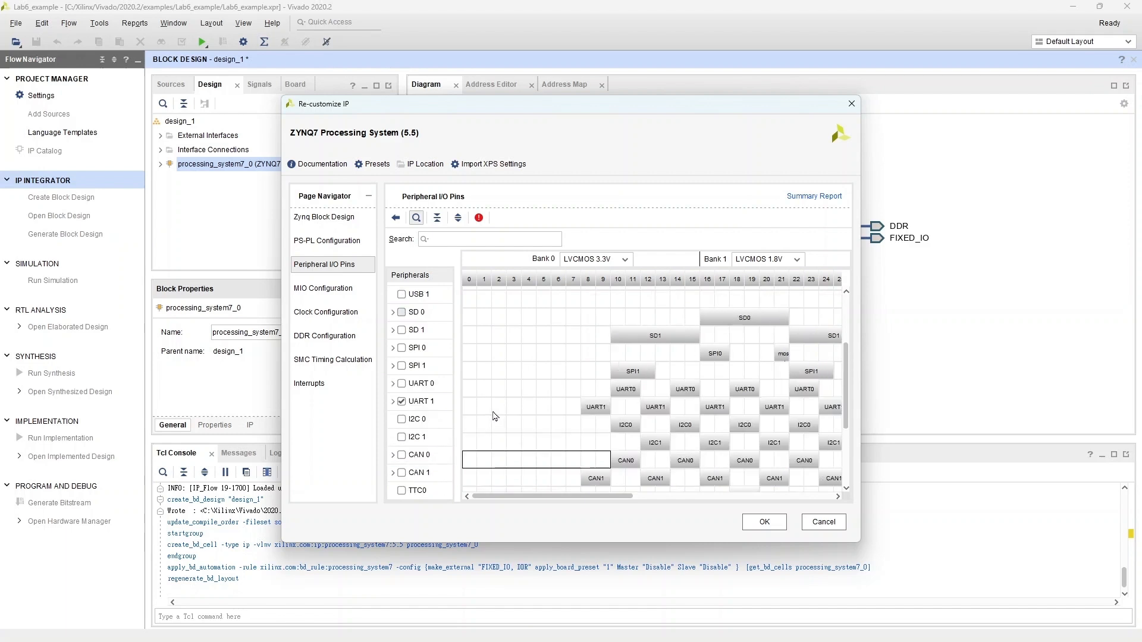
scroll(481, 403, up, 2)
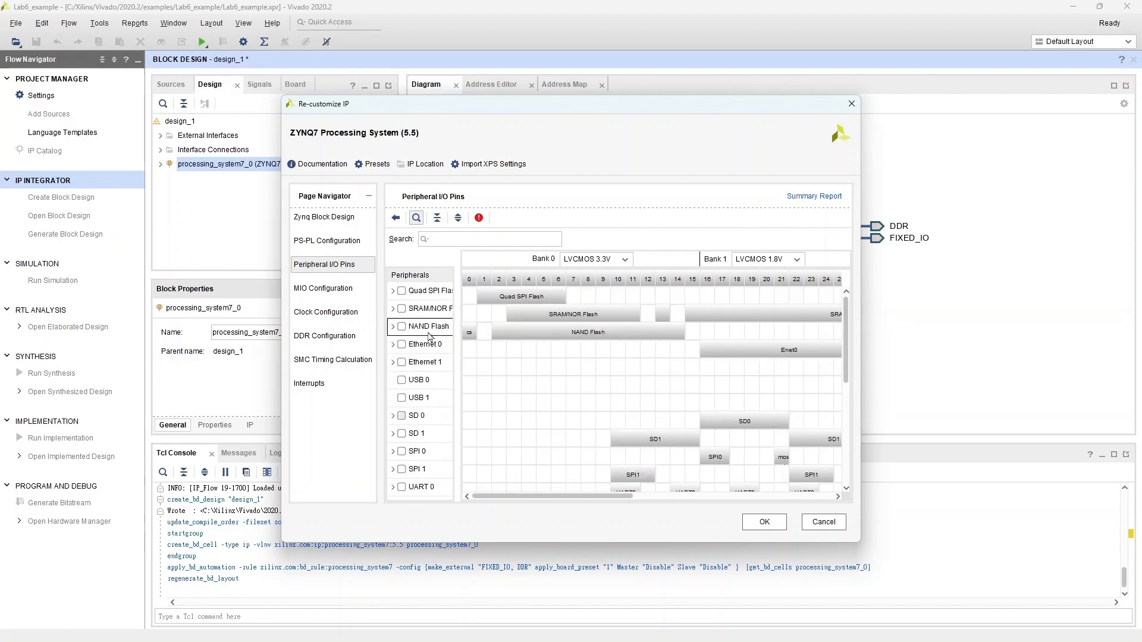
Step: Enable the S AXI HP0 high-performance slave interface in the Zynq PS-PL configuration and apply the customization
click(350, 243)
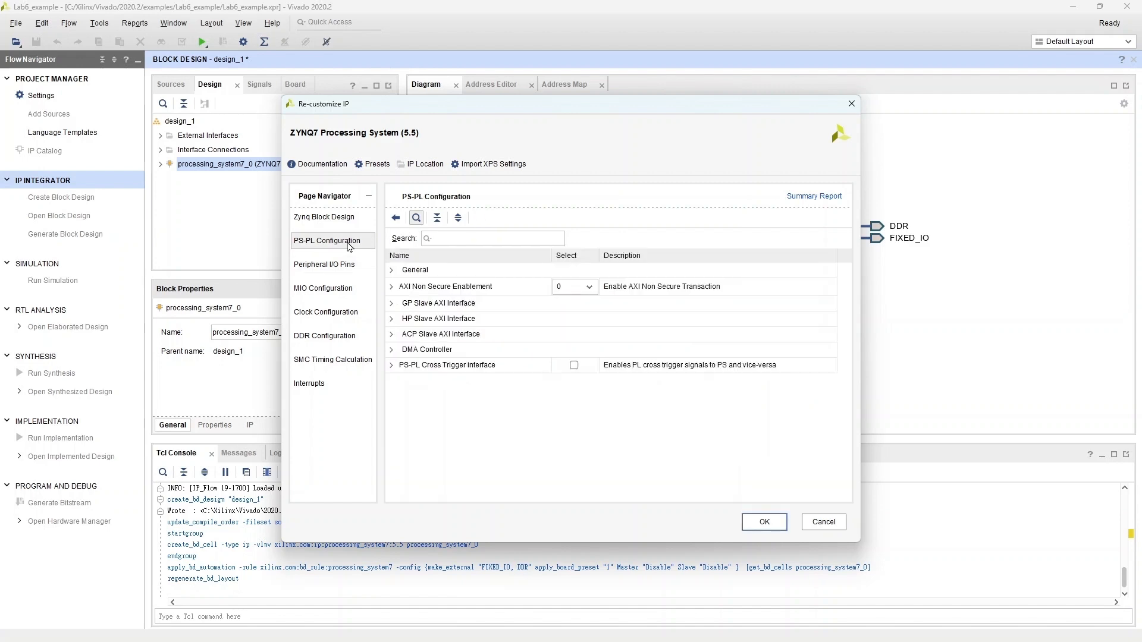
click(392, 287)
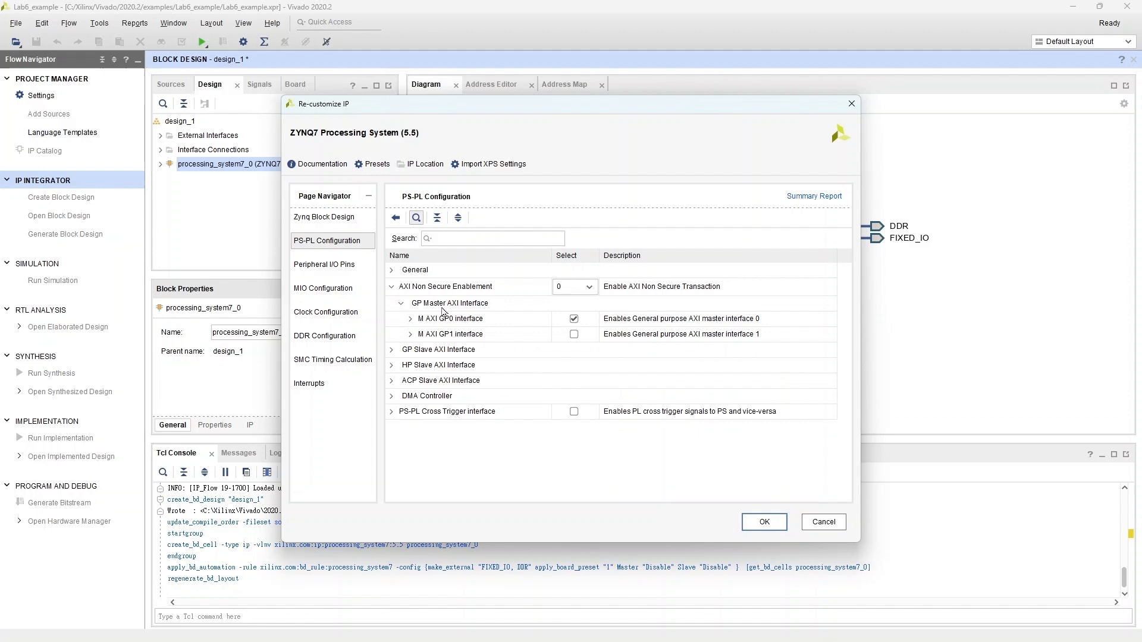
click(522, 325)
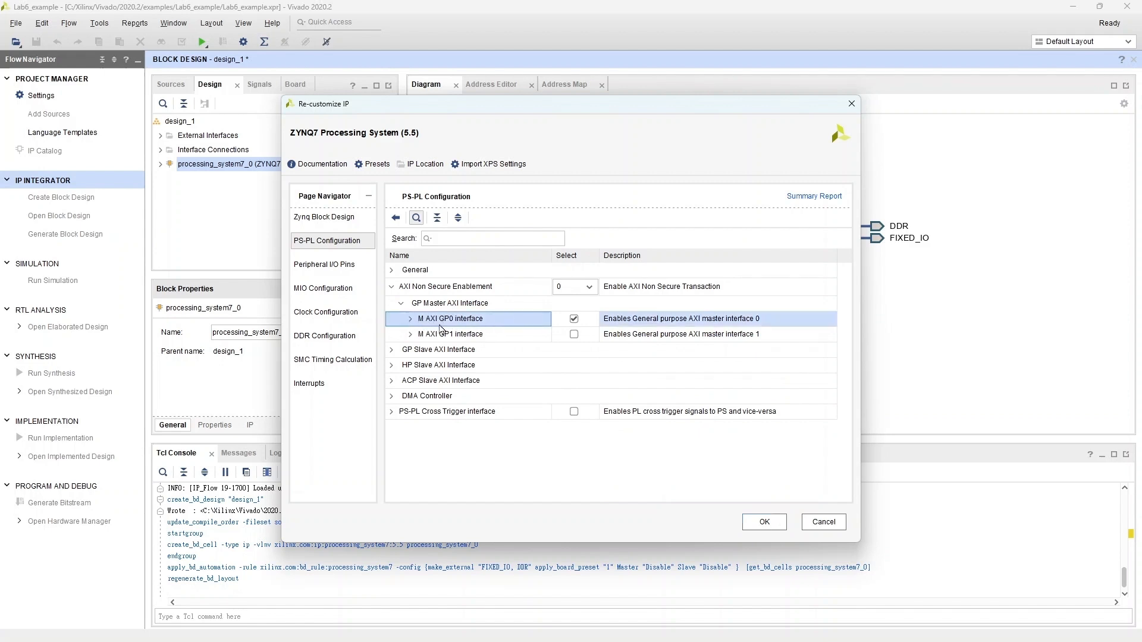
click(391, 365)
click(509, 384)
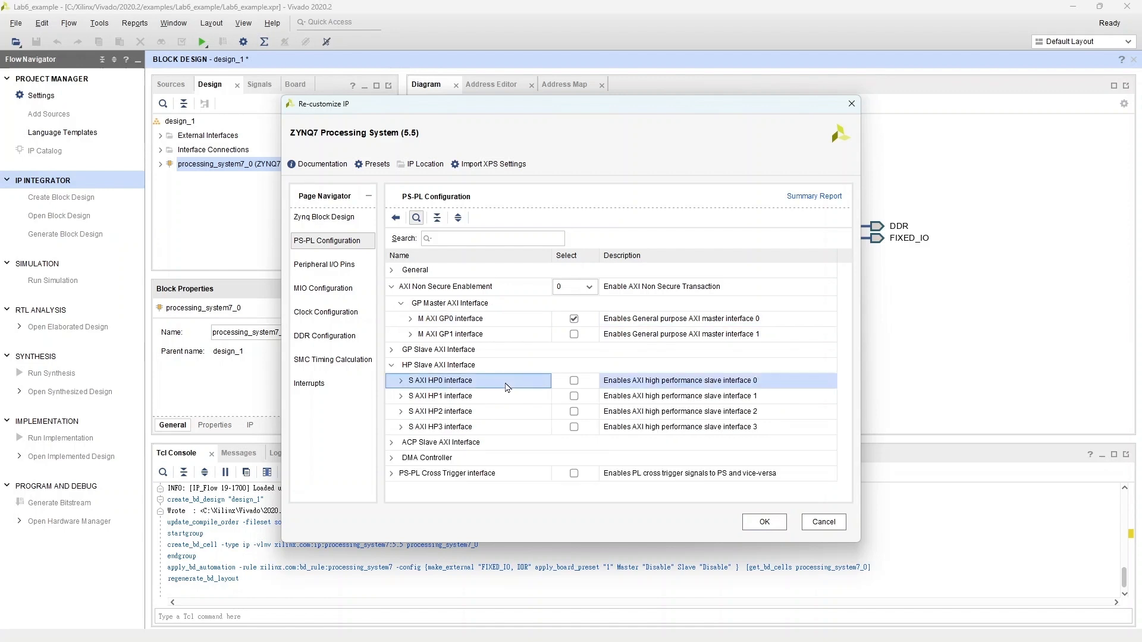
click(574, 381)
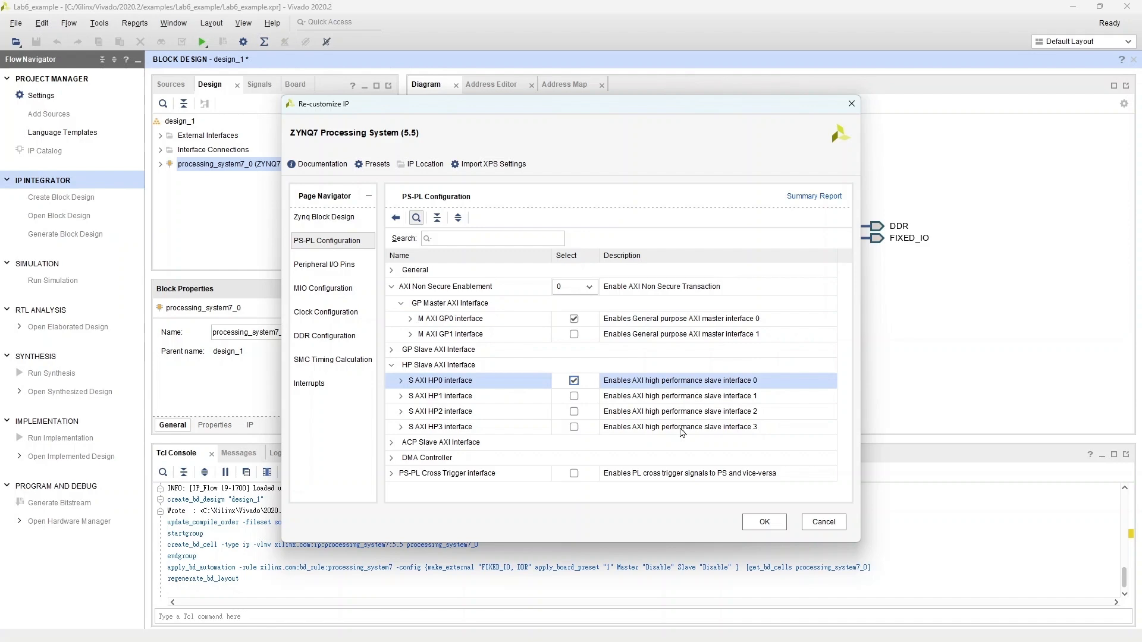
click(765, 522)
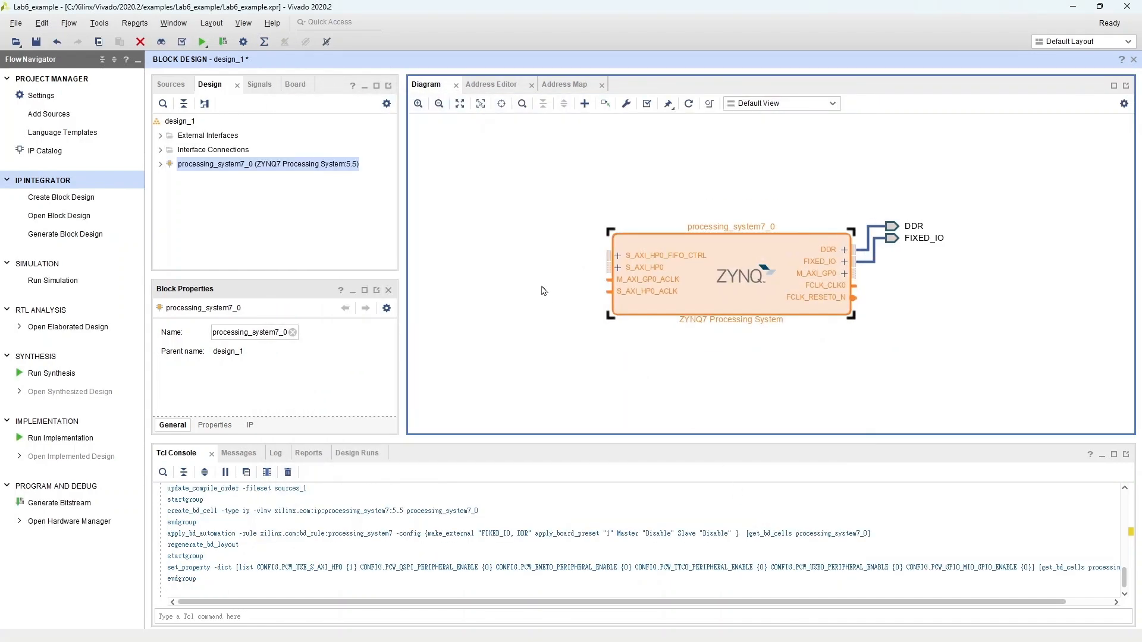
Step: Add the Lab6_slave_master_v1.0 IP to the block design
click(689, 103)
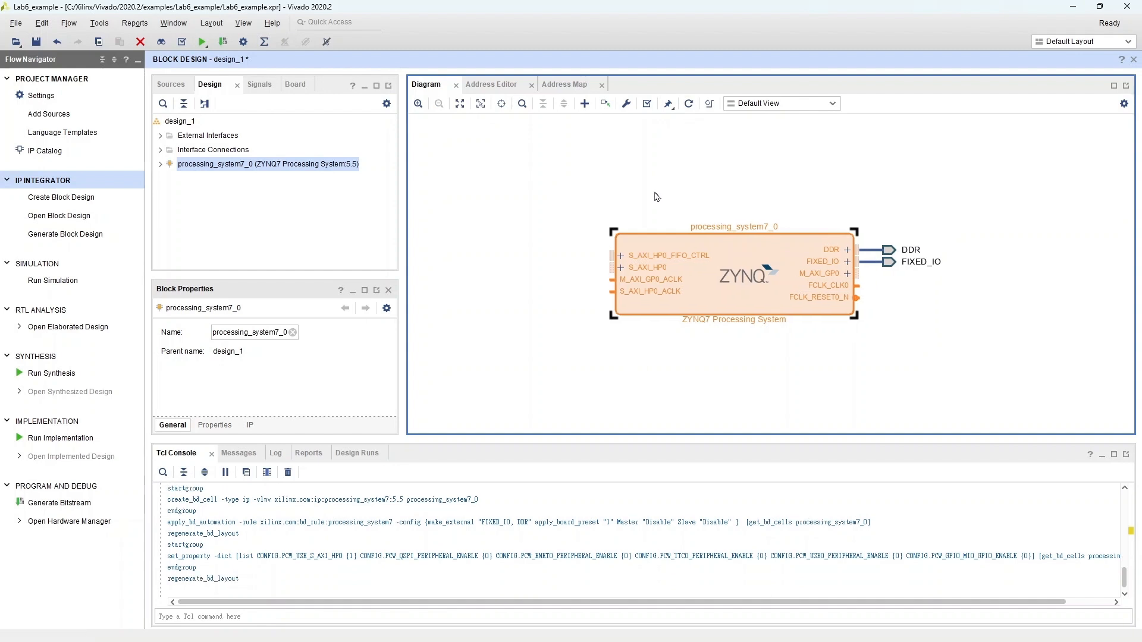
click(584, 104)
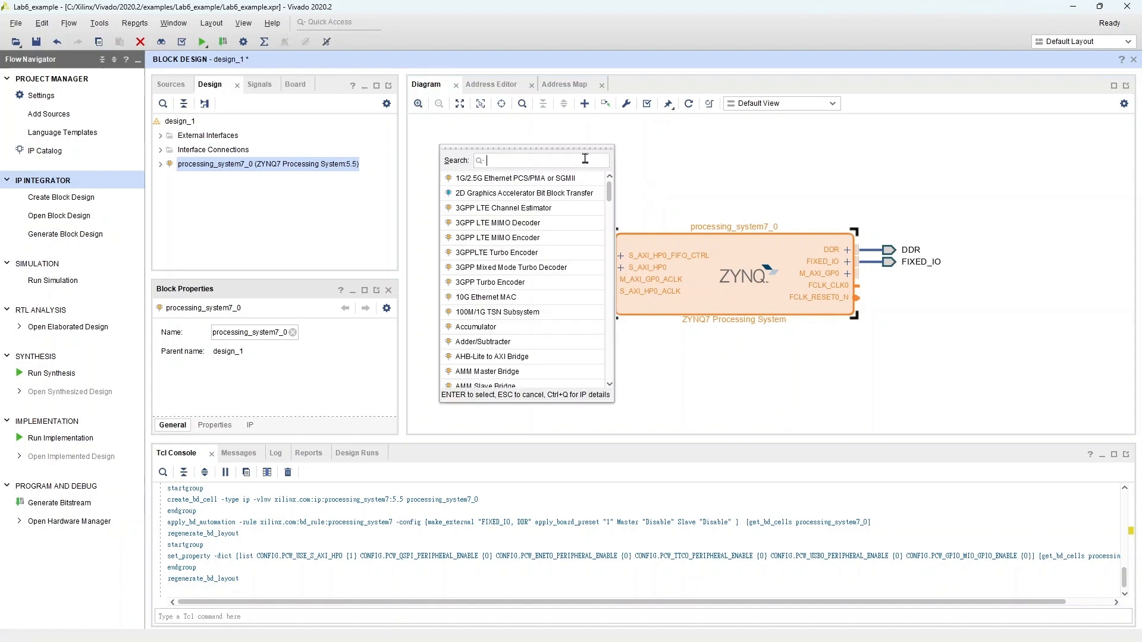
text(slave)
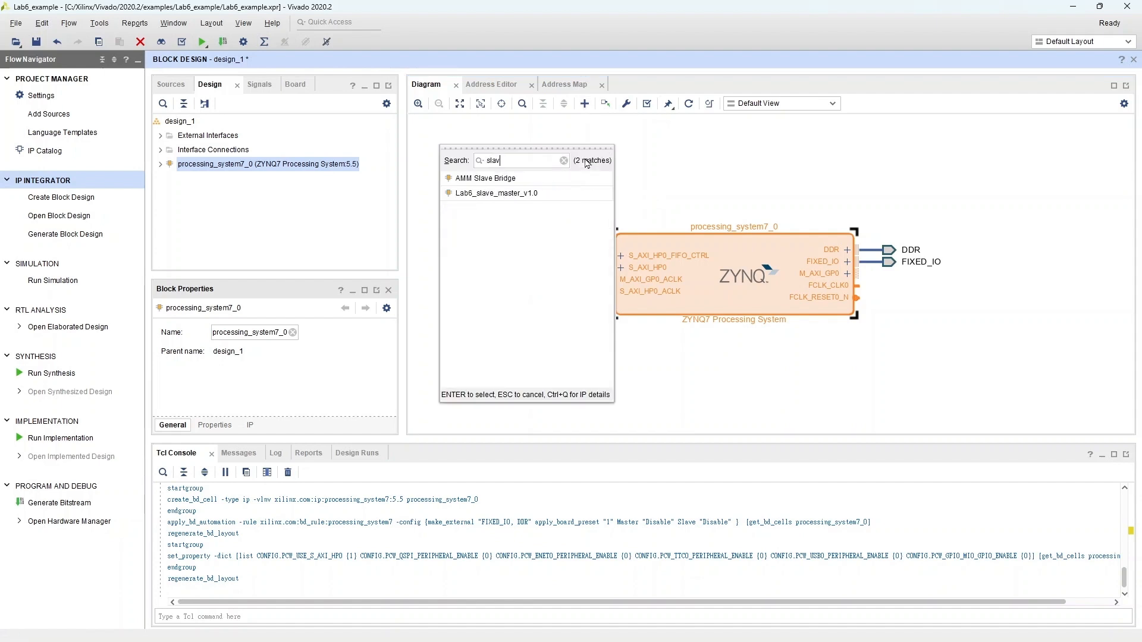
double_click(537, 195)
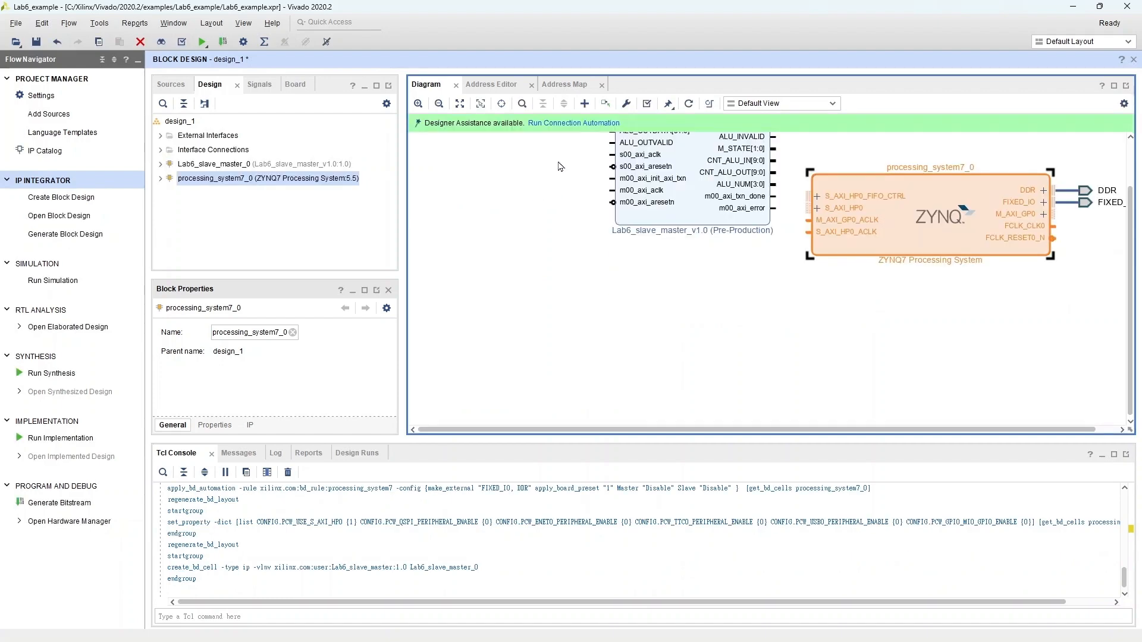
Step: Run connection automation on the Lab6_slave_master_0 S00_AXI interface and regenerate the block design layout
click(574, 123)
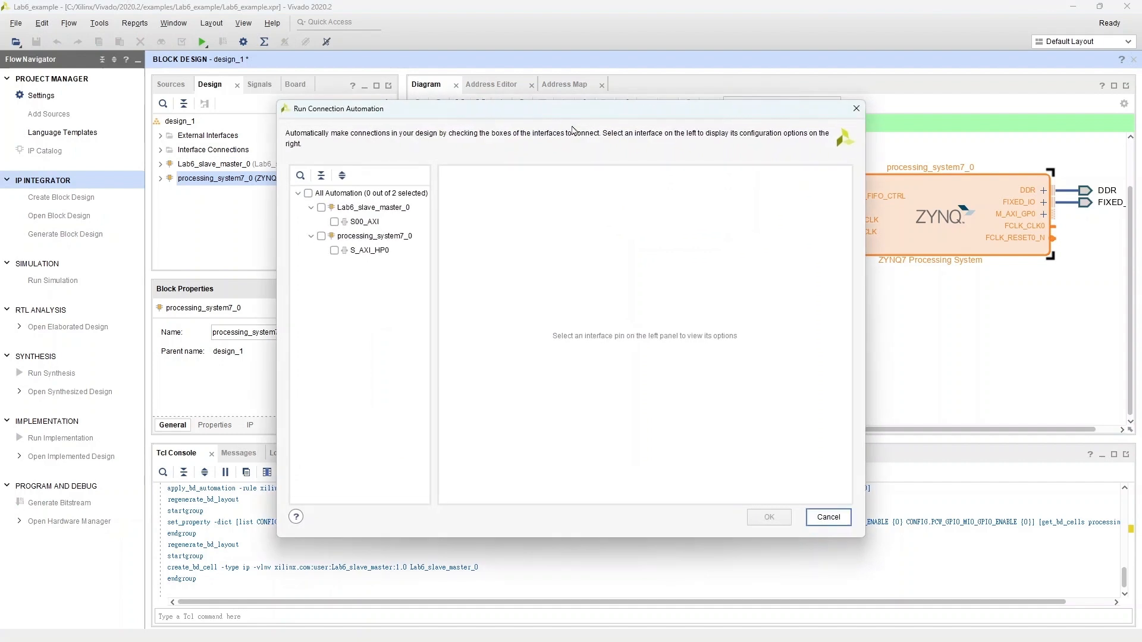
click(321, 208)
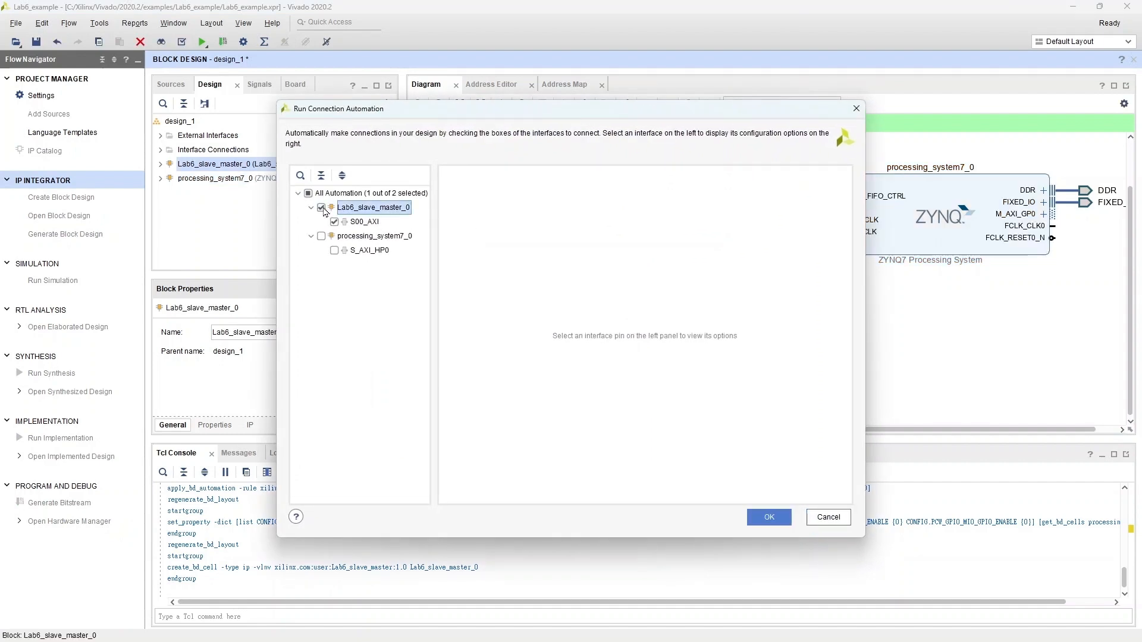
click(370, 223)
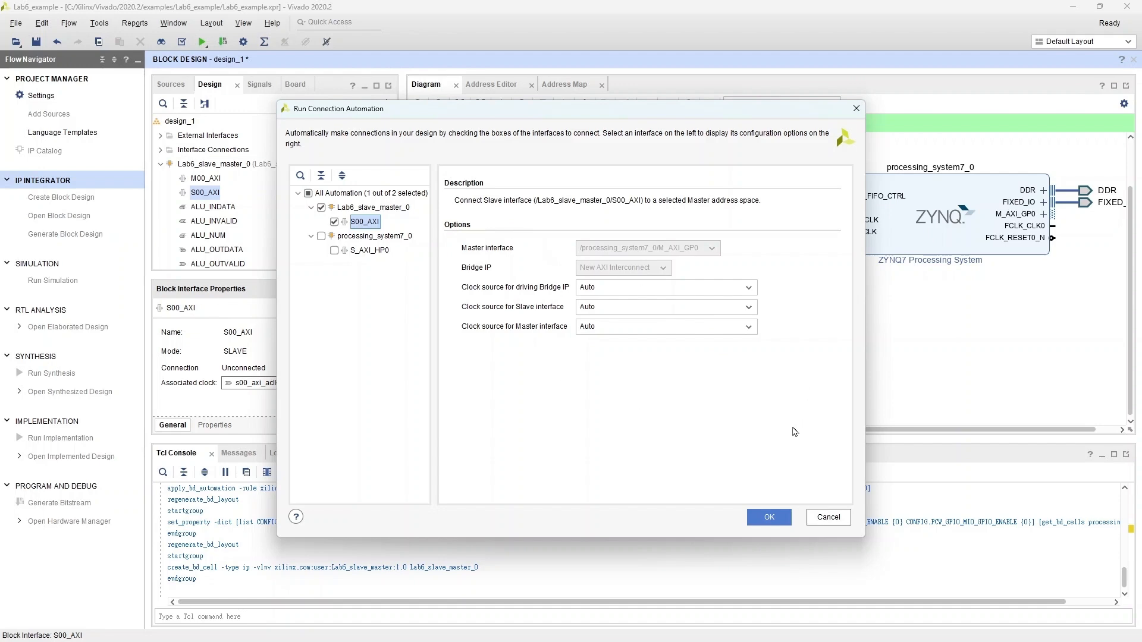
click(769, 517)
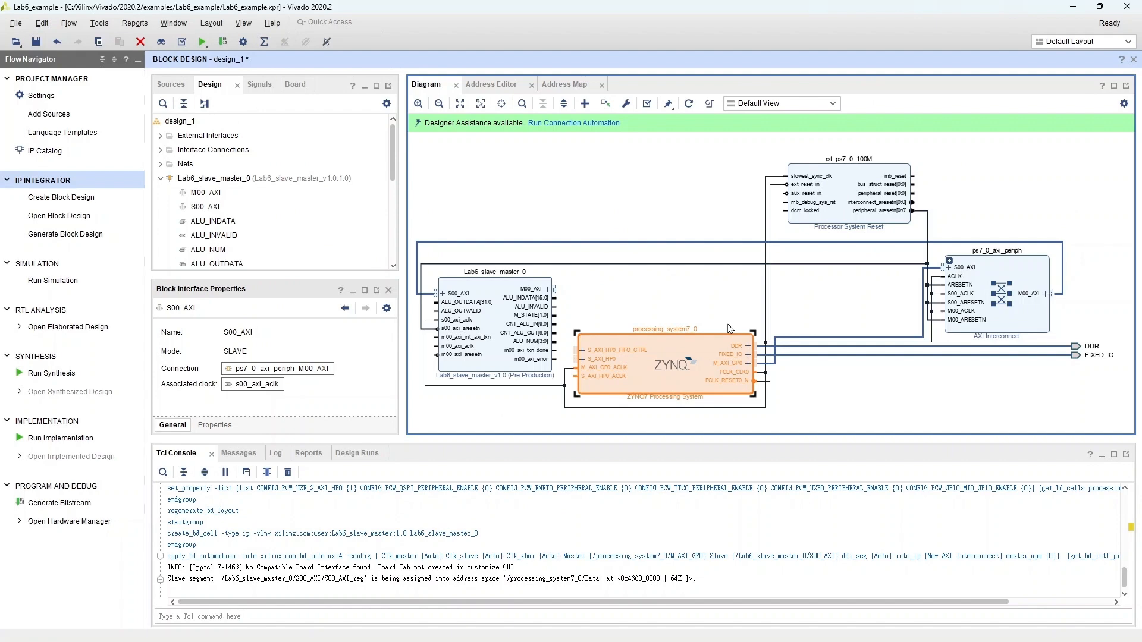
click(689, 103)
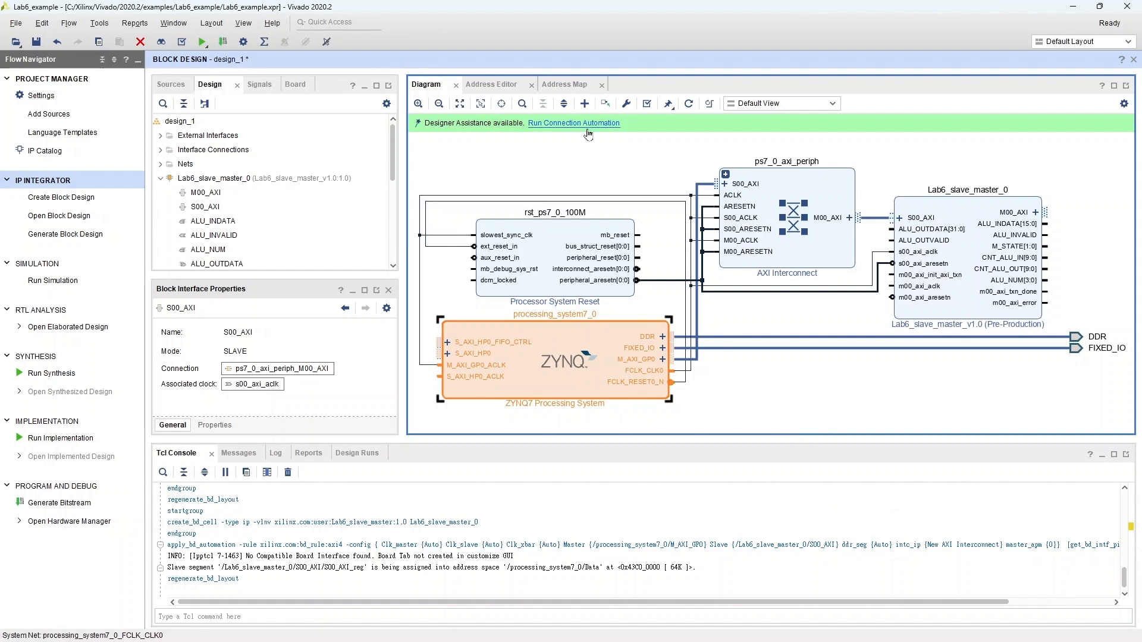
Step: Add two AXI BRAM Controller IPs to the block design
click(585, 103)
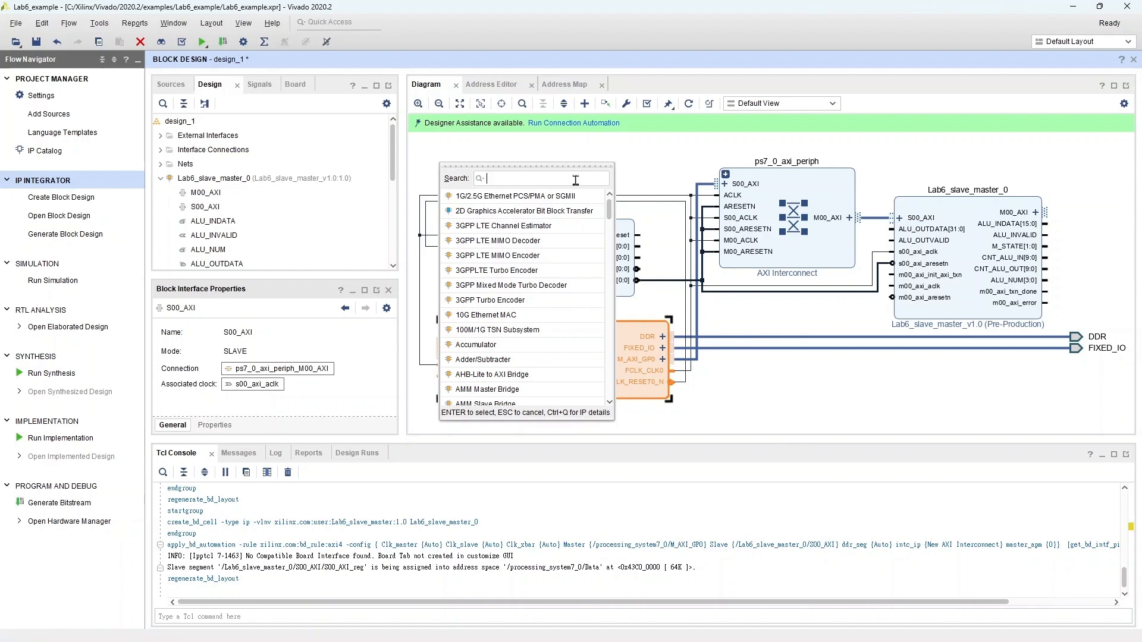
text(bram)
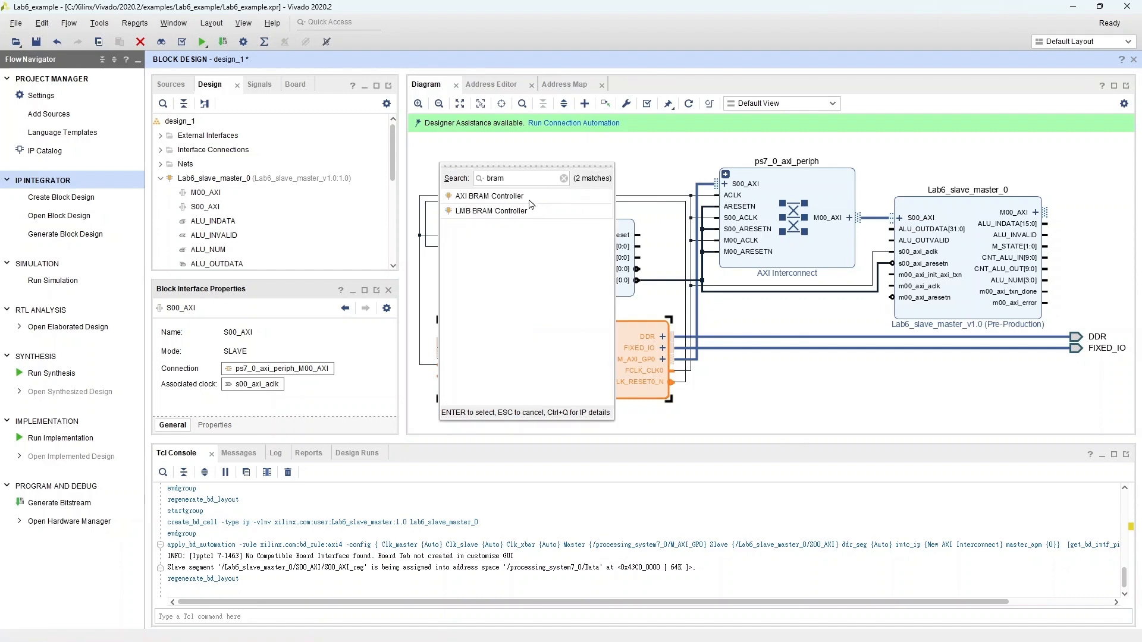
double_click(494, 197)
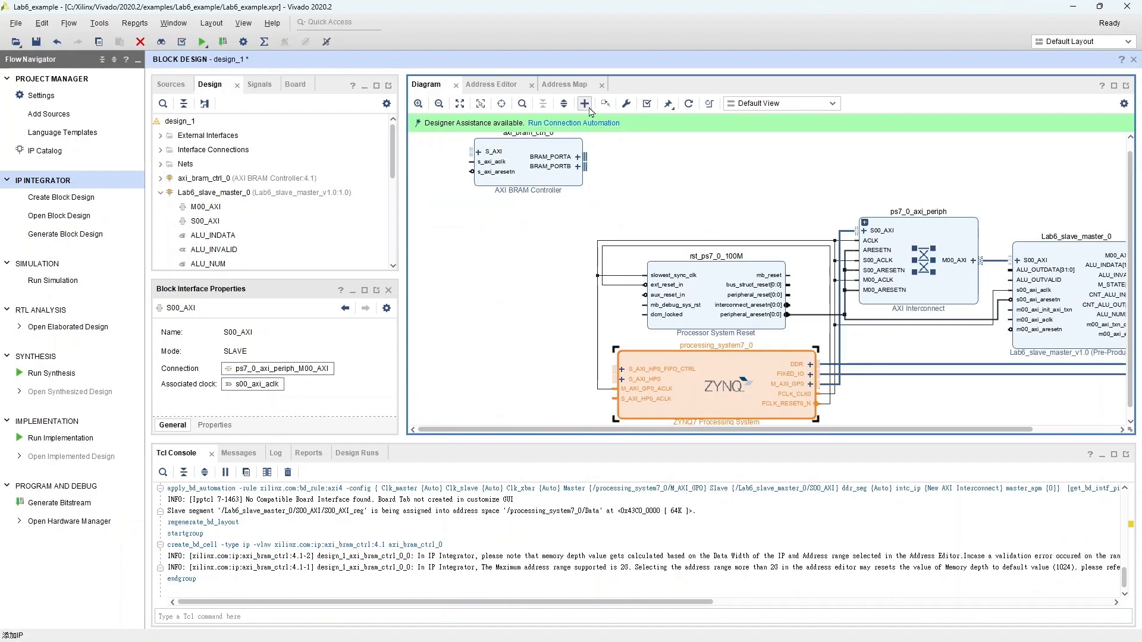
click(588, 107)
text(bram)
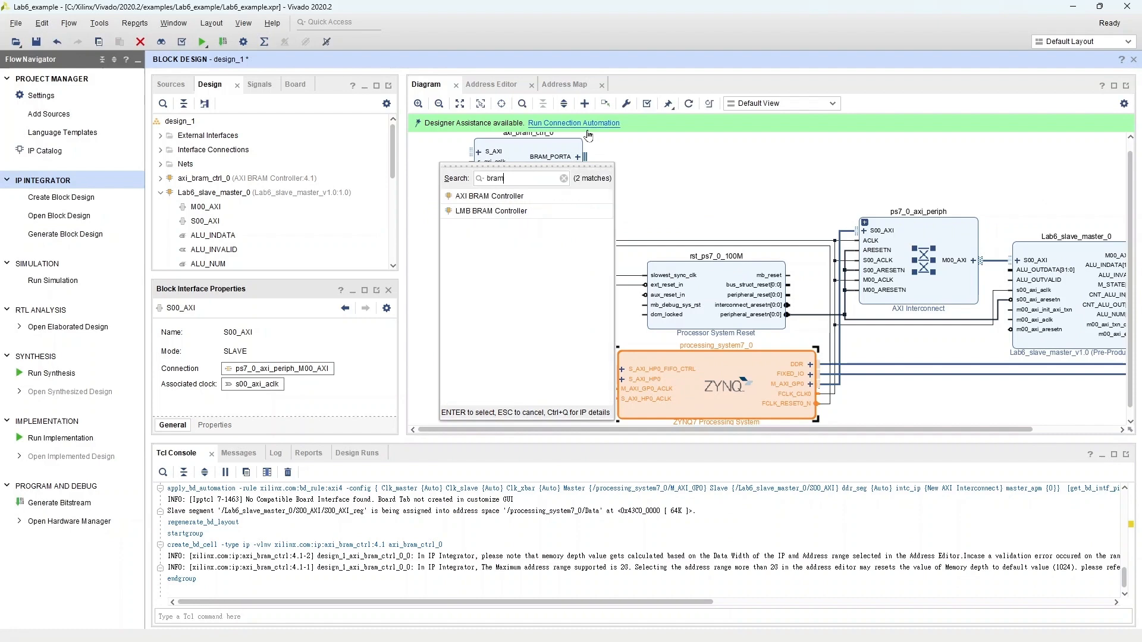
double_click(559, 198)
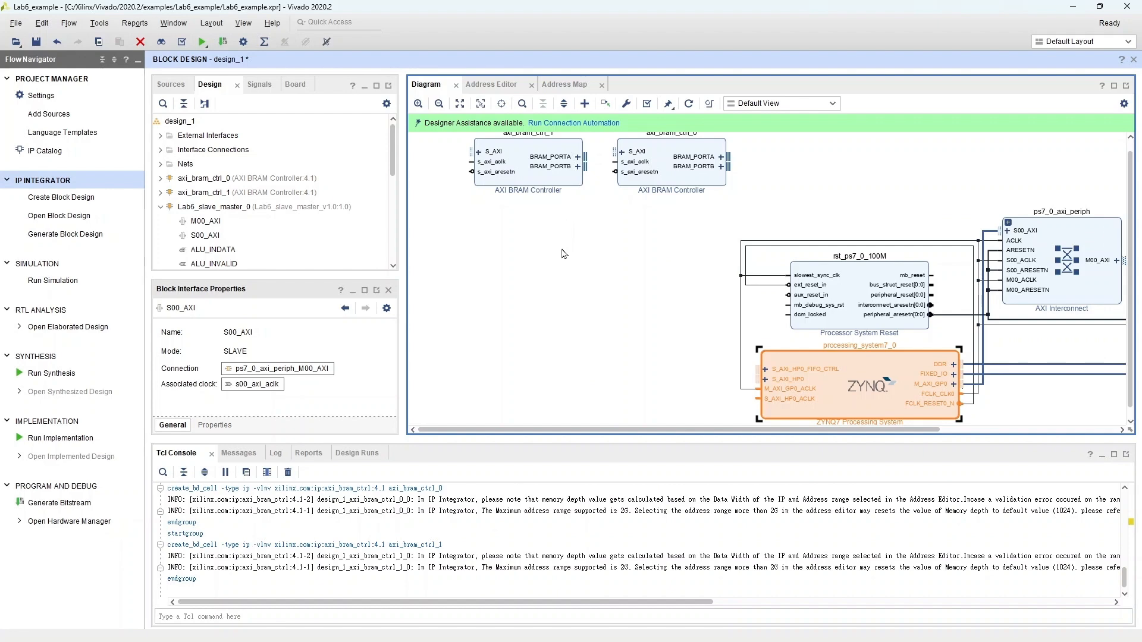
Step: Set the number of BRAM interfaces to 1 on both AXI BRAM controllers, axi_bram_ctrl_1 and axi_bram_ctrl_0
double_click(535, 182)
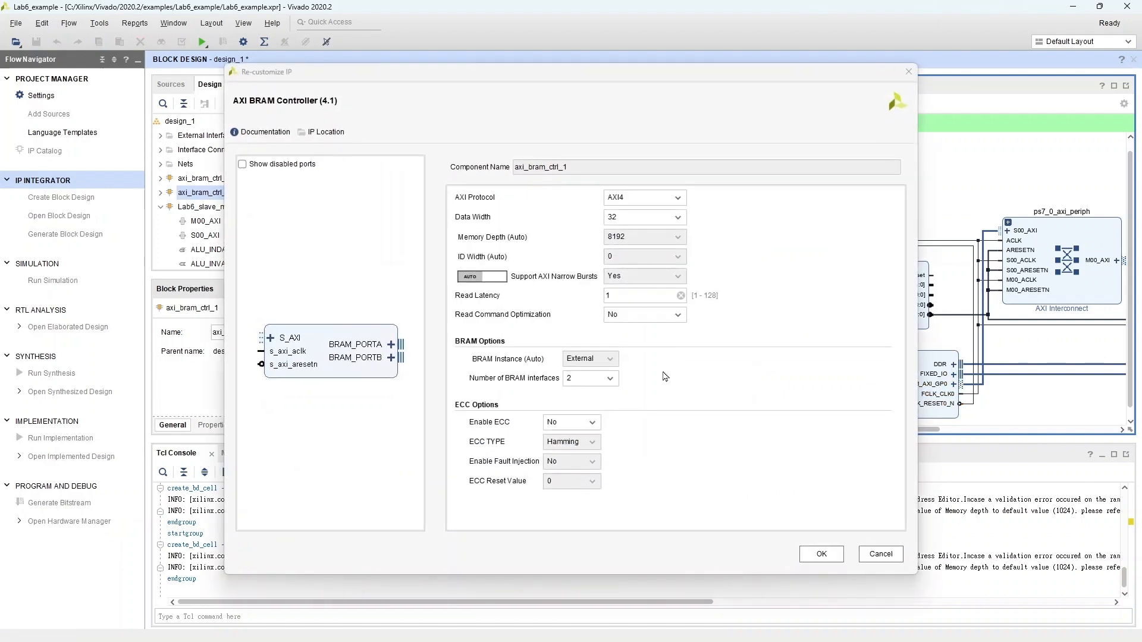
click(610, 379)
click(595, 391)
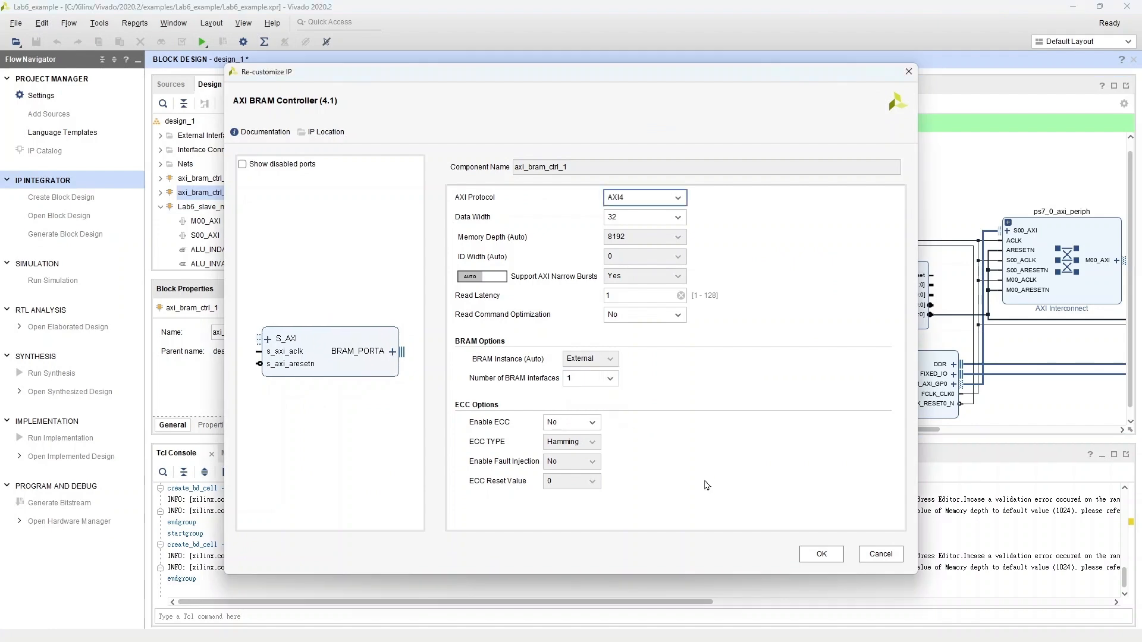
click(821, 554)
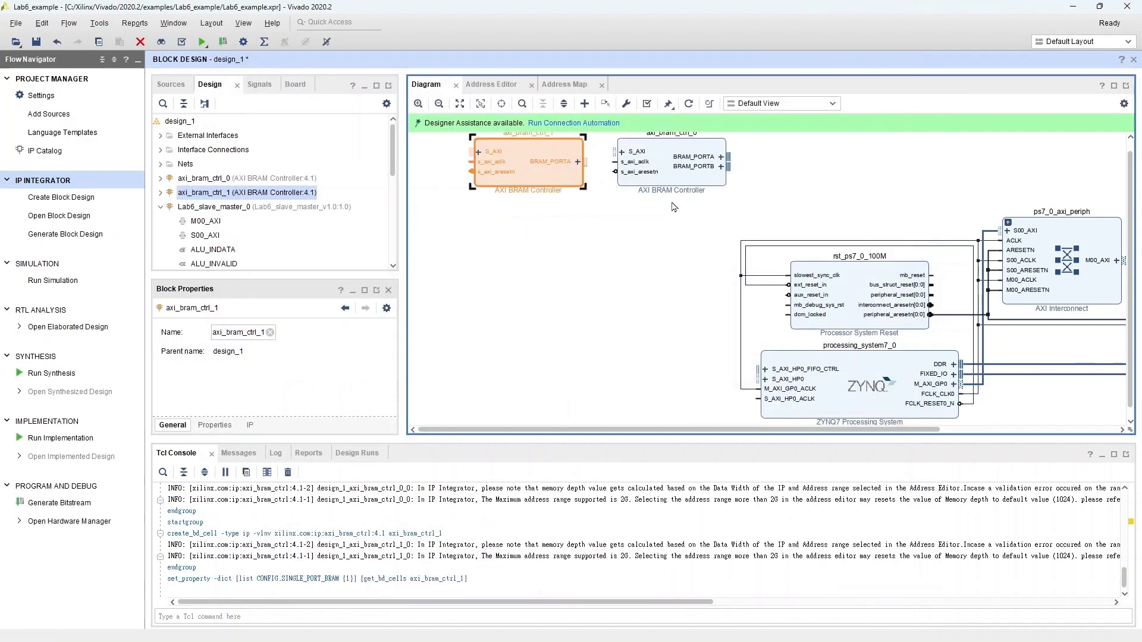
double_click(671, 176)
click(602, 380)
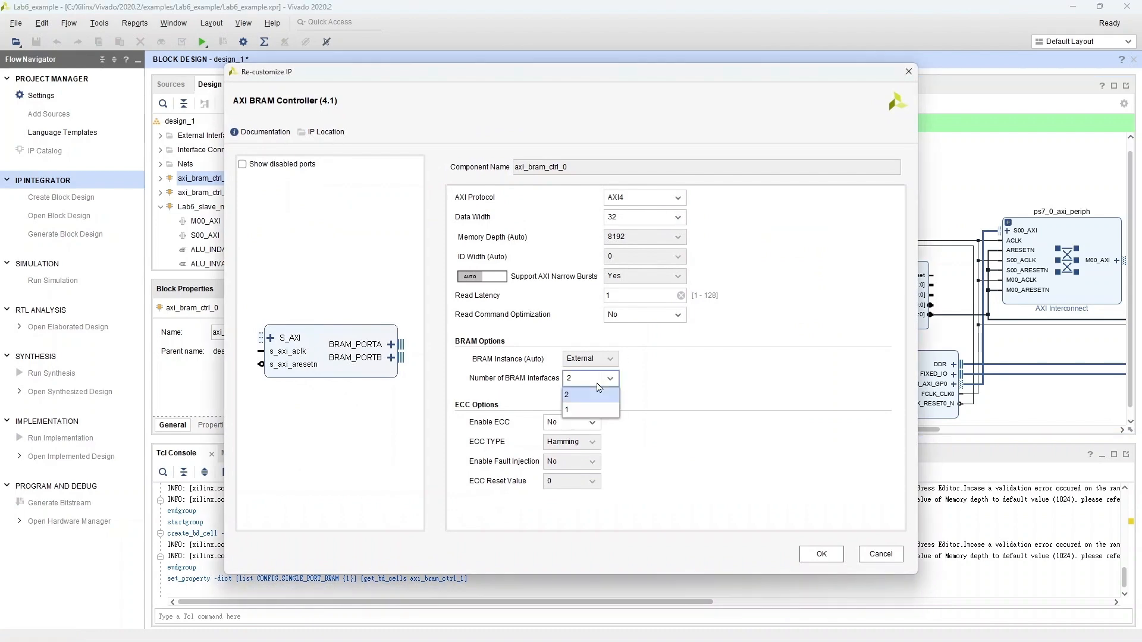
click(595, 410)
click(825, 559)
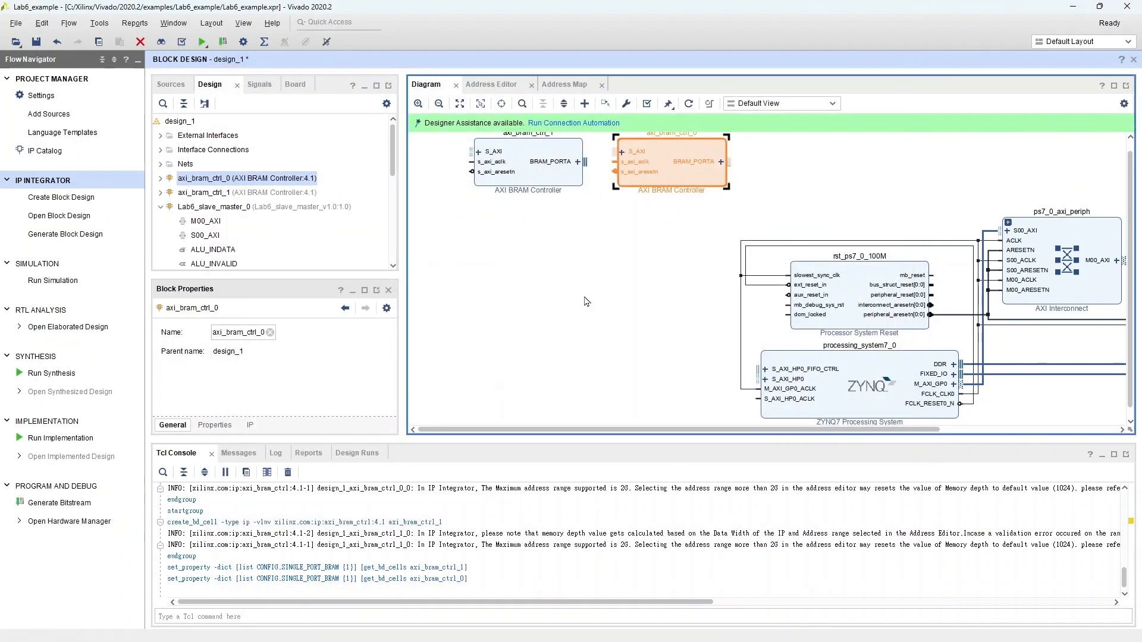
Step: Add a Block Memory Generator and set its memory type to True Dual Port RAM
click(585, 103)
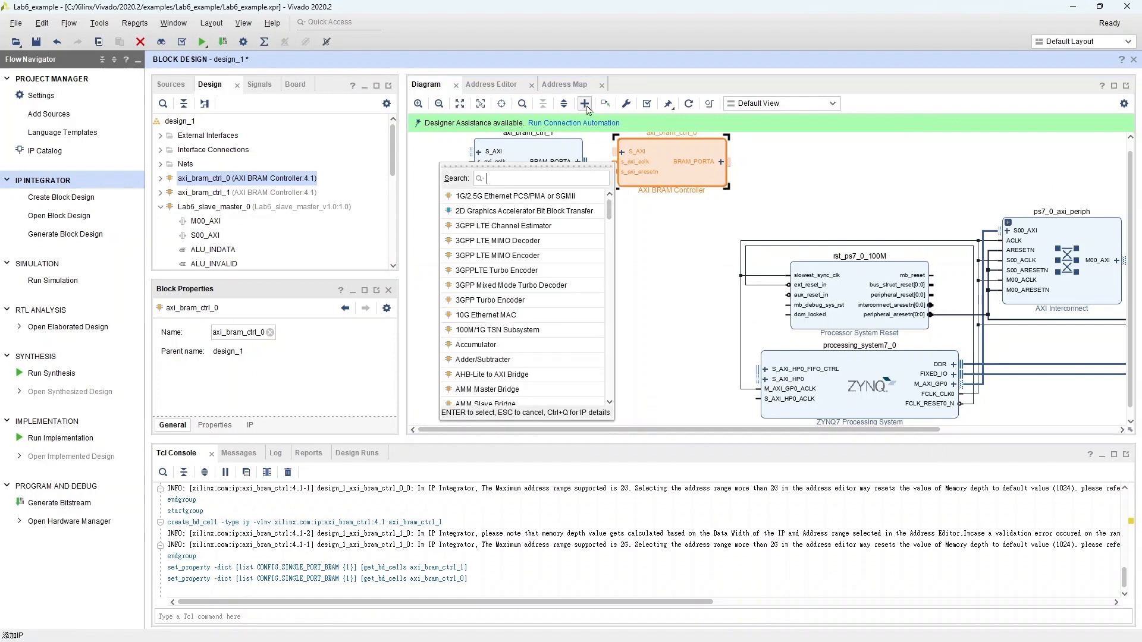
text(block)
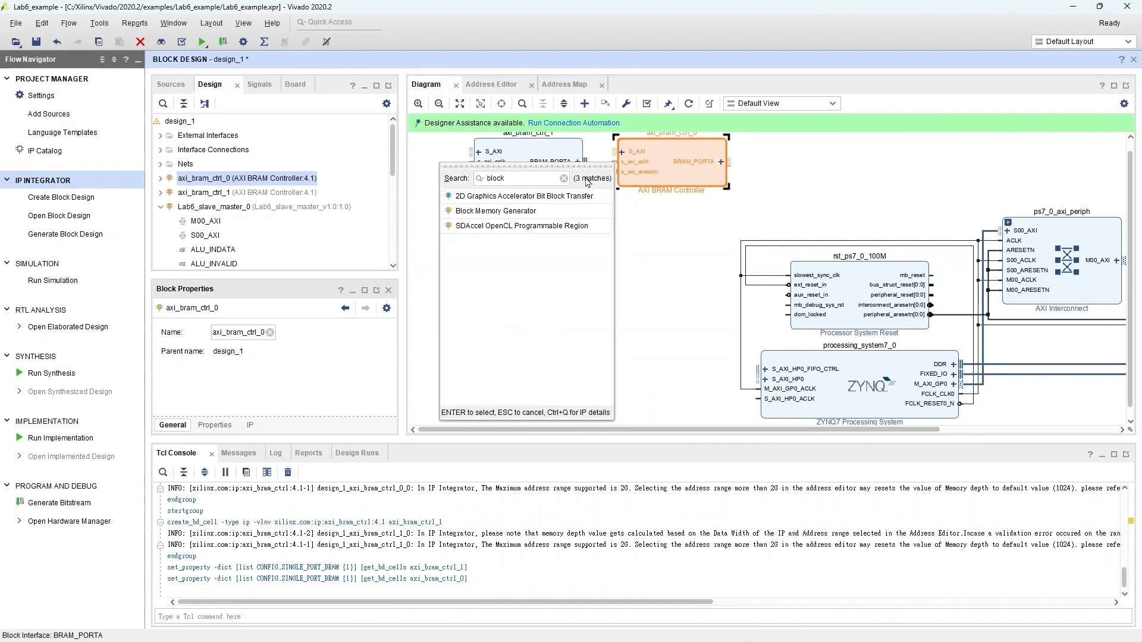
double_click(562, 211)
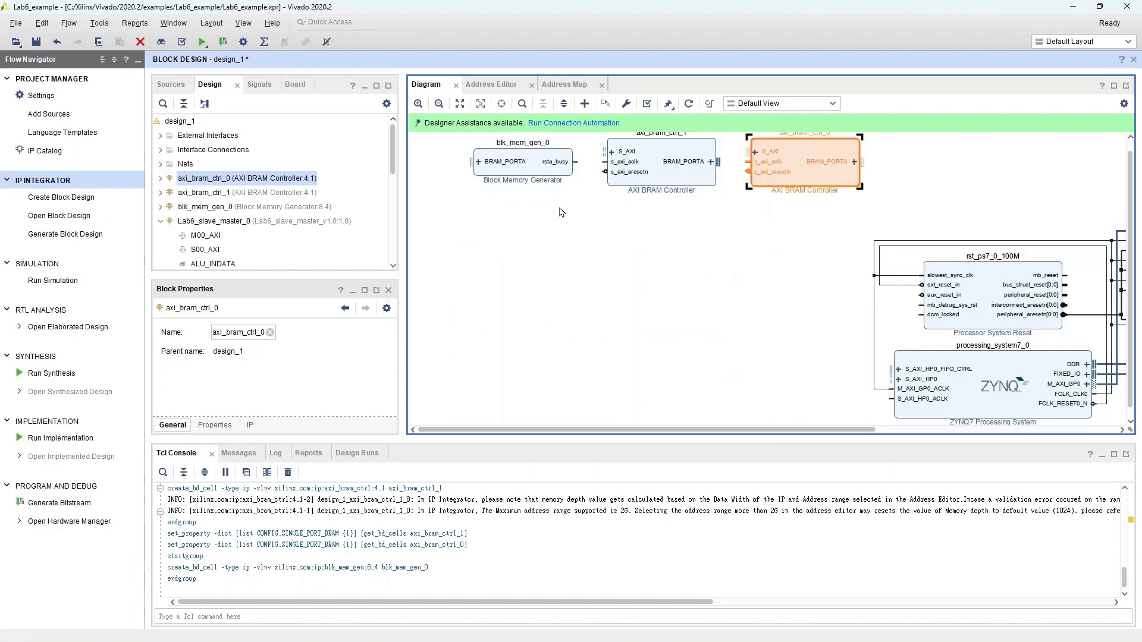
double_click(533, 173)
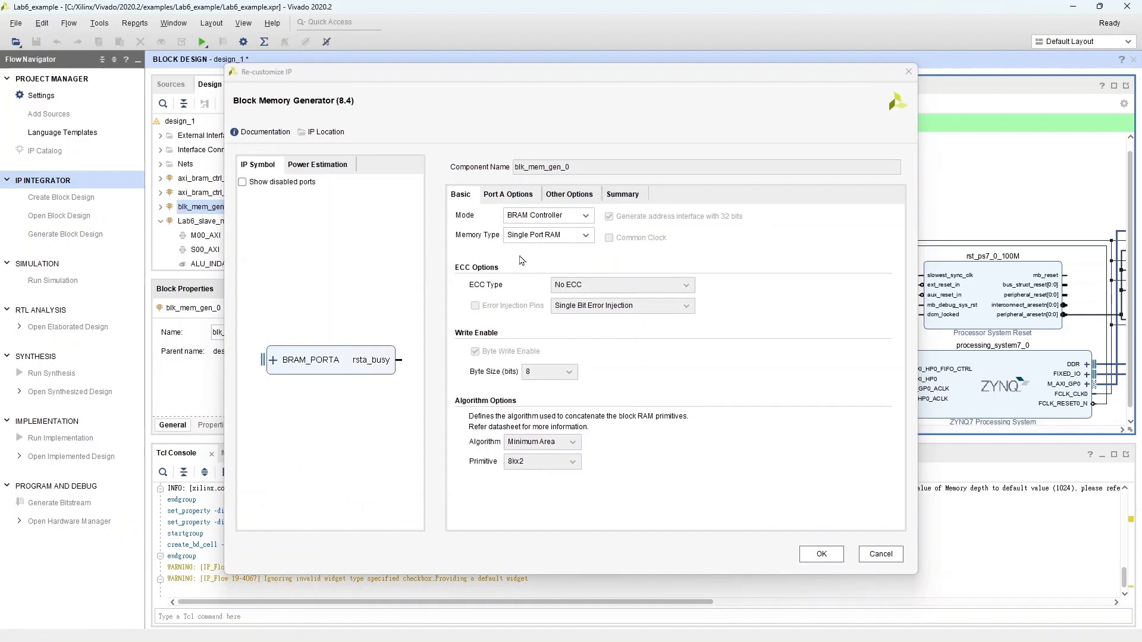
click(569, 237)
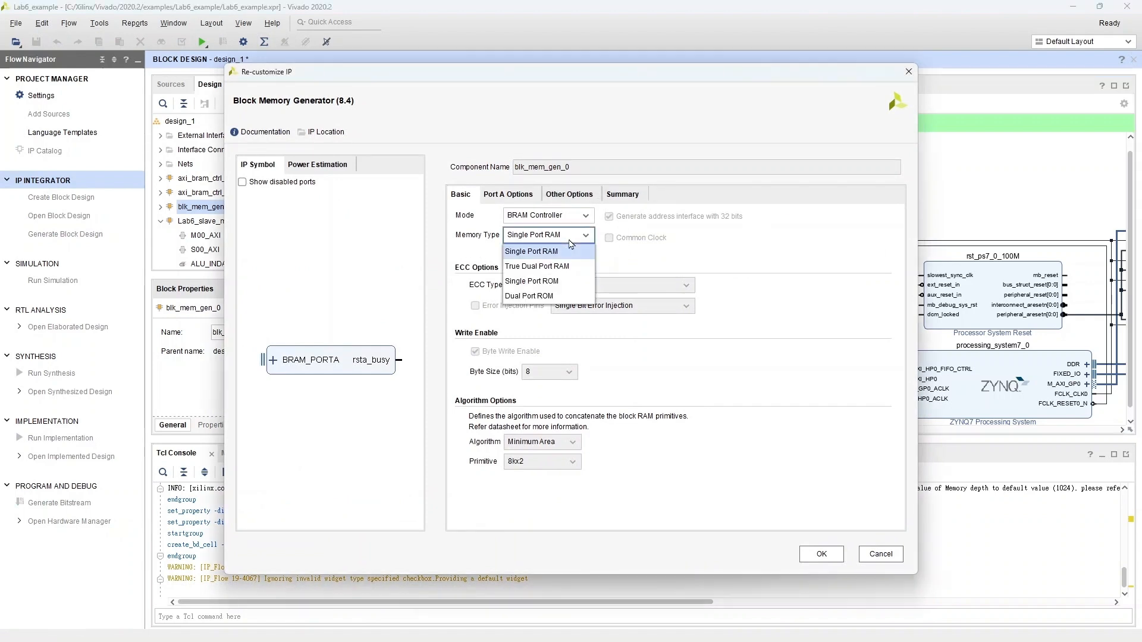
click(585, 272)
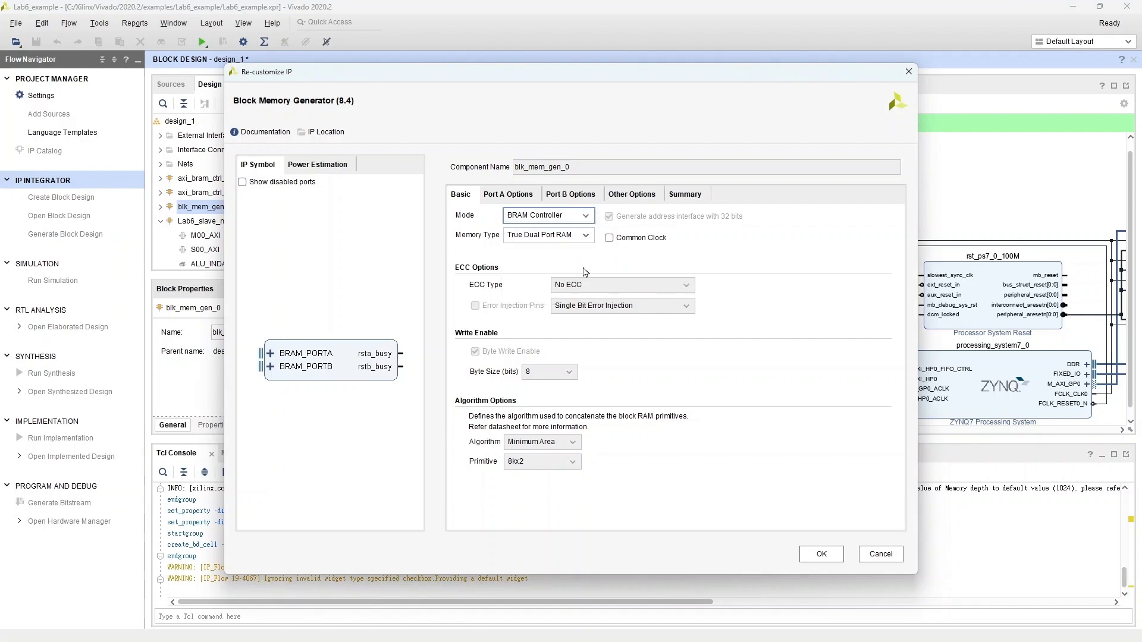
click(822, 555)
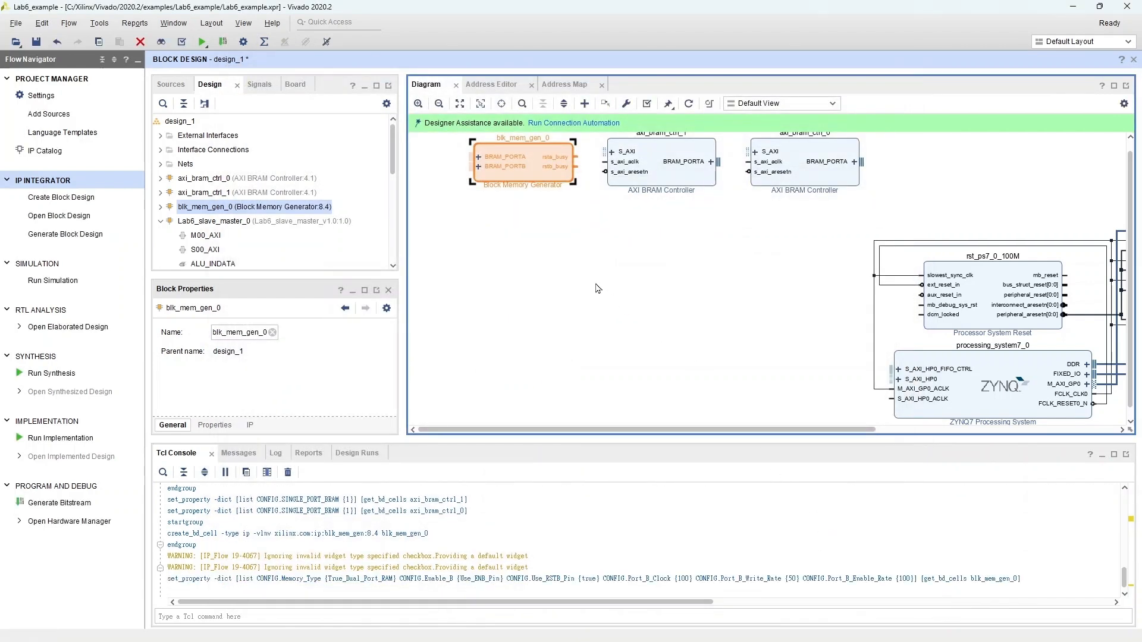
Step: Run connection automation on all interfaces, using /Lab6_slave_master_0/M00_AXI as master for axi_bram_ctrl_1 S_AXI, and regenerate the layout
click(577, 124)
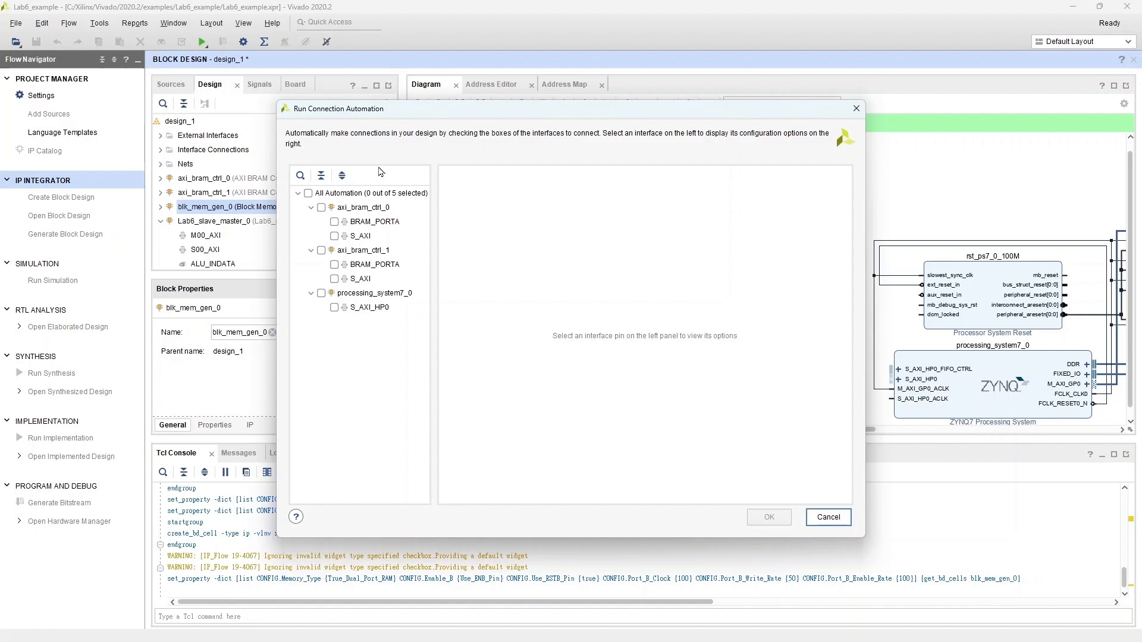
click(309, 195)
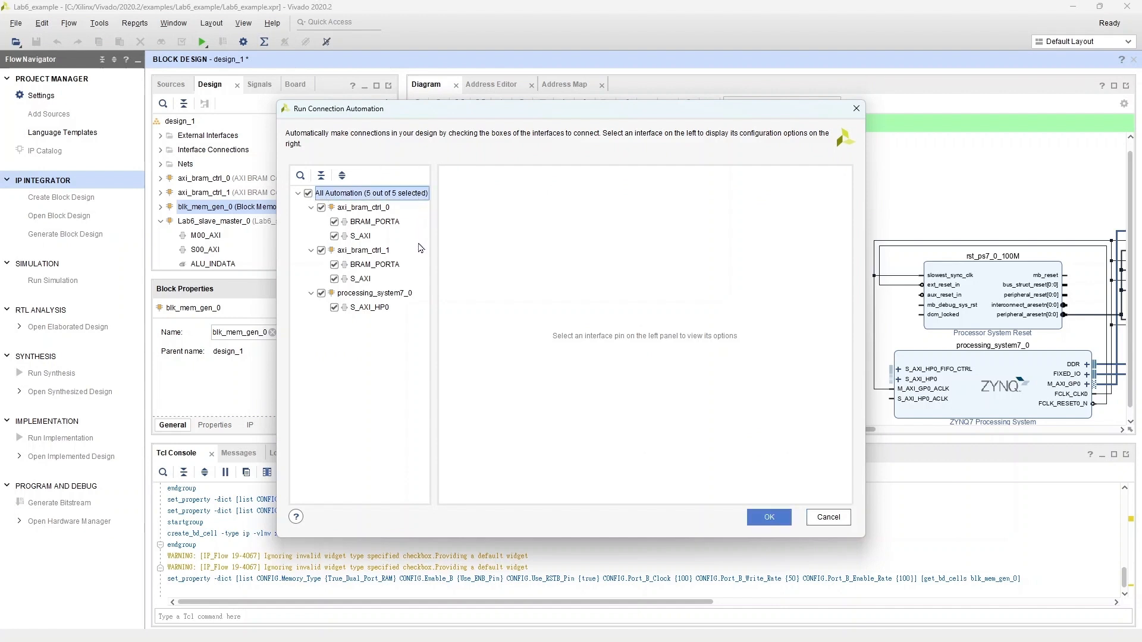
click(360, 280)
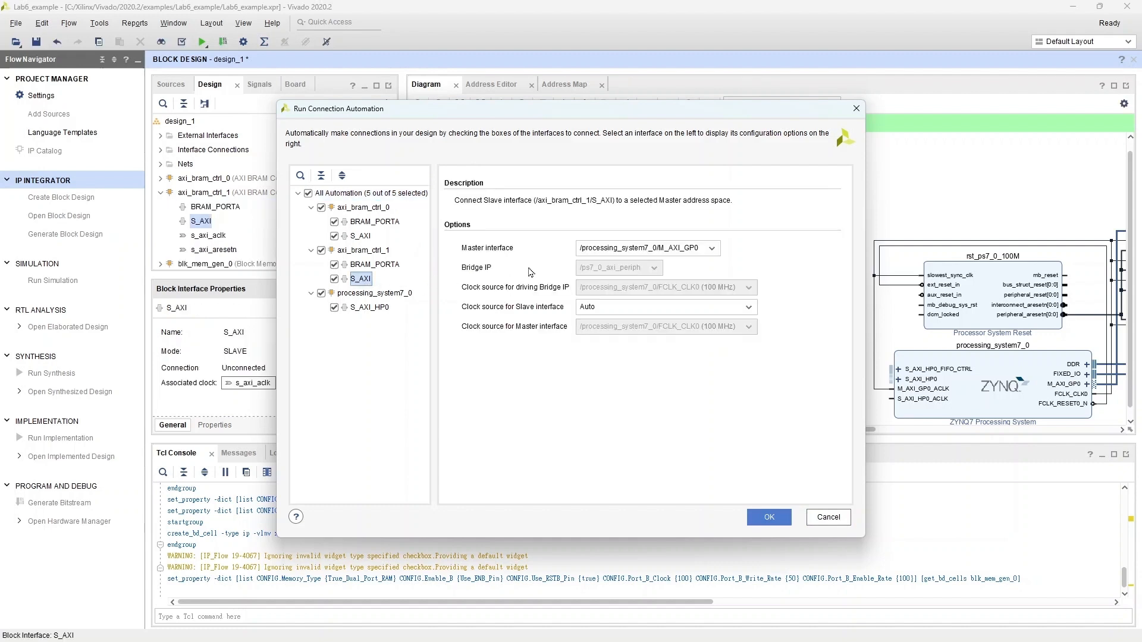
click(602, 253)
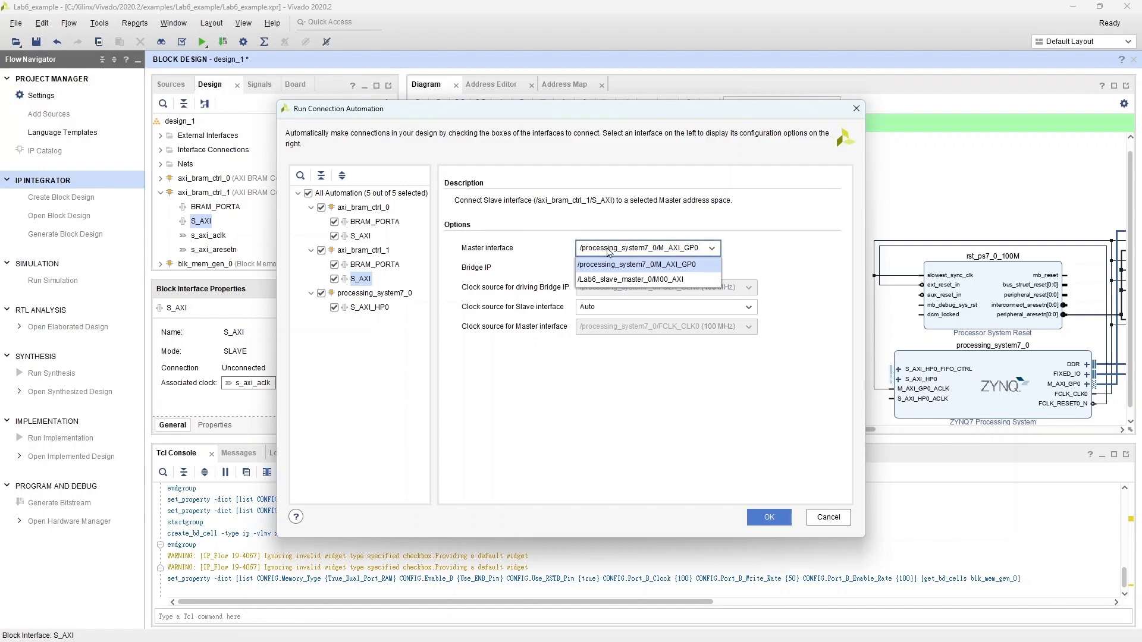
click(632, 279)
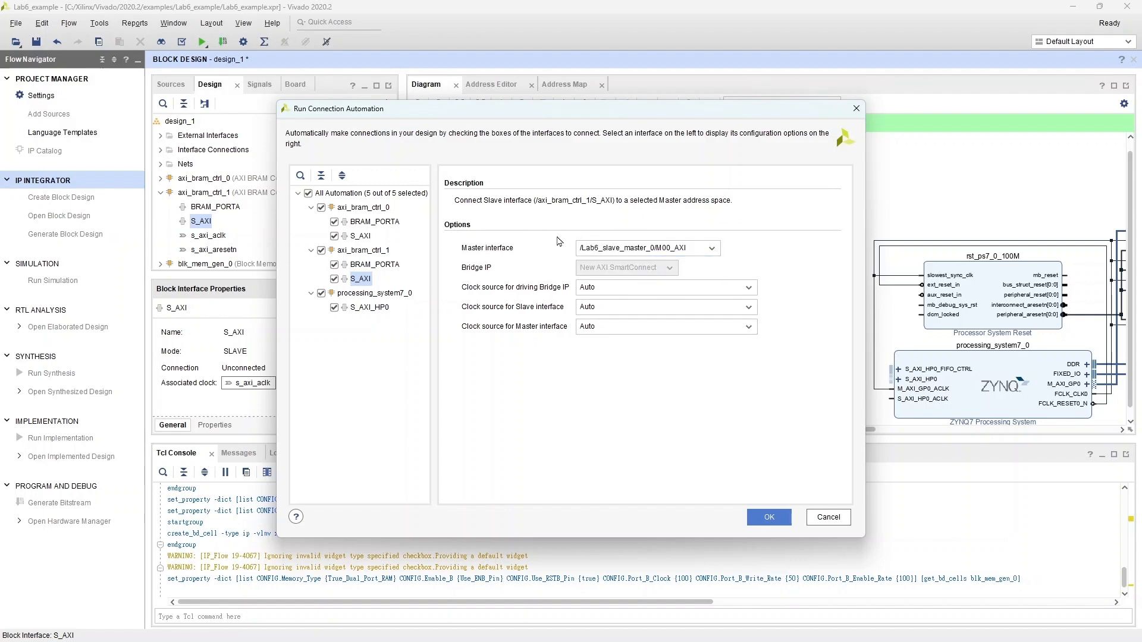
click(769, 517)
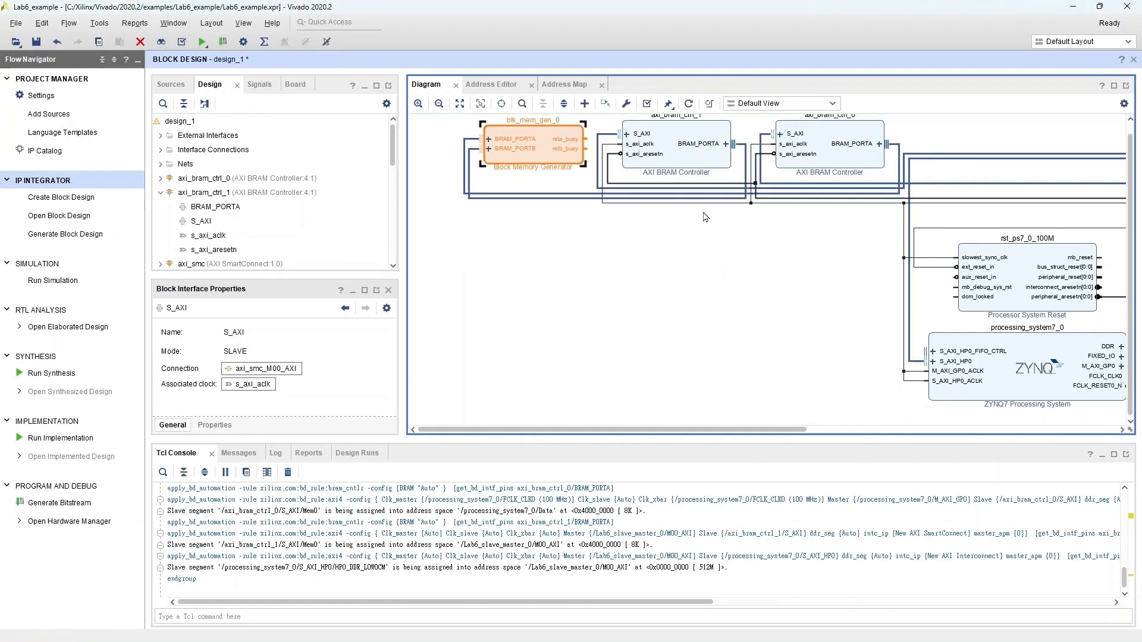
click(689, 106)
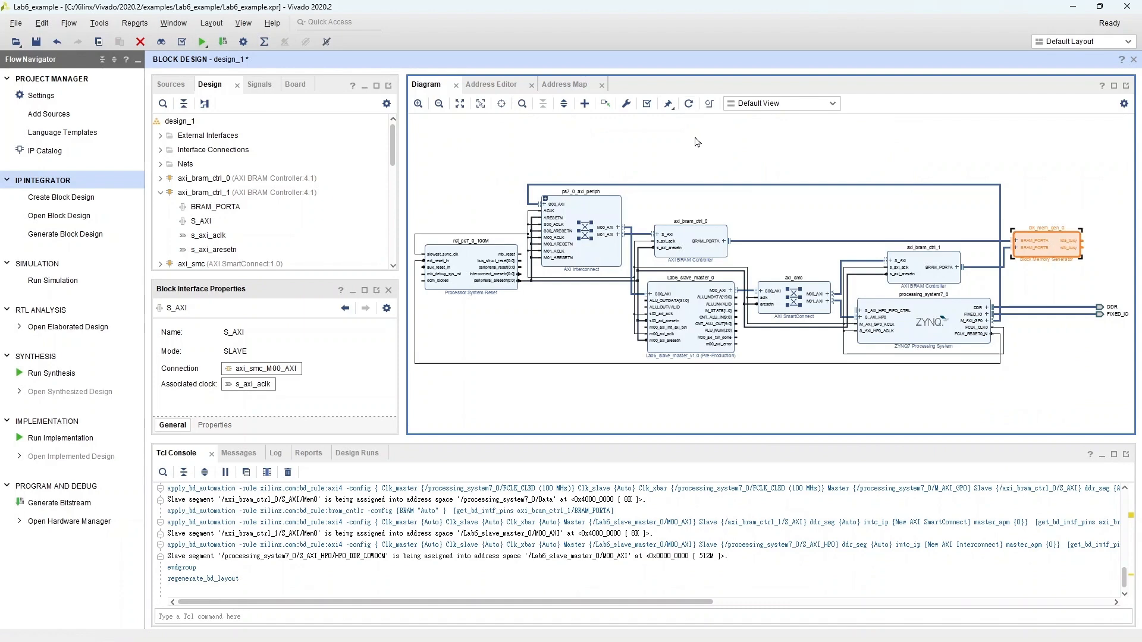
Step: Add the Lab6_ALU_v1_0 IP and place it below the Lab6_slave_master_0 block
click(584, 103)
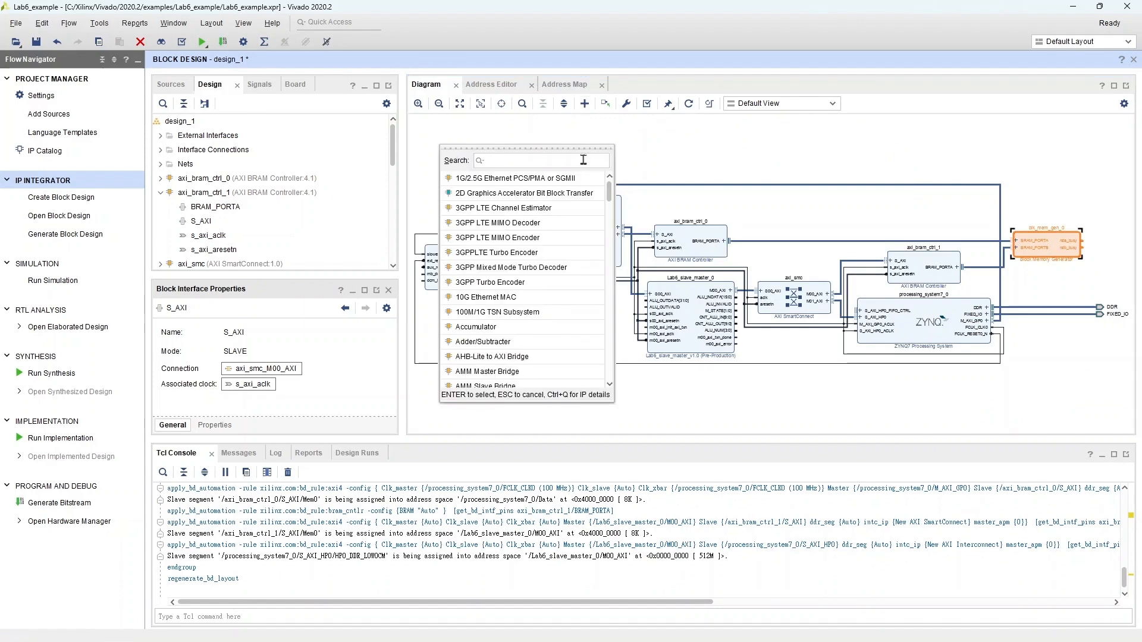
text(alu)
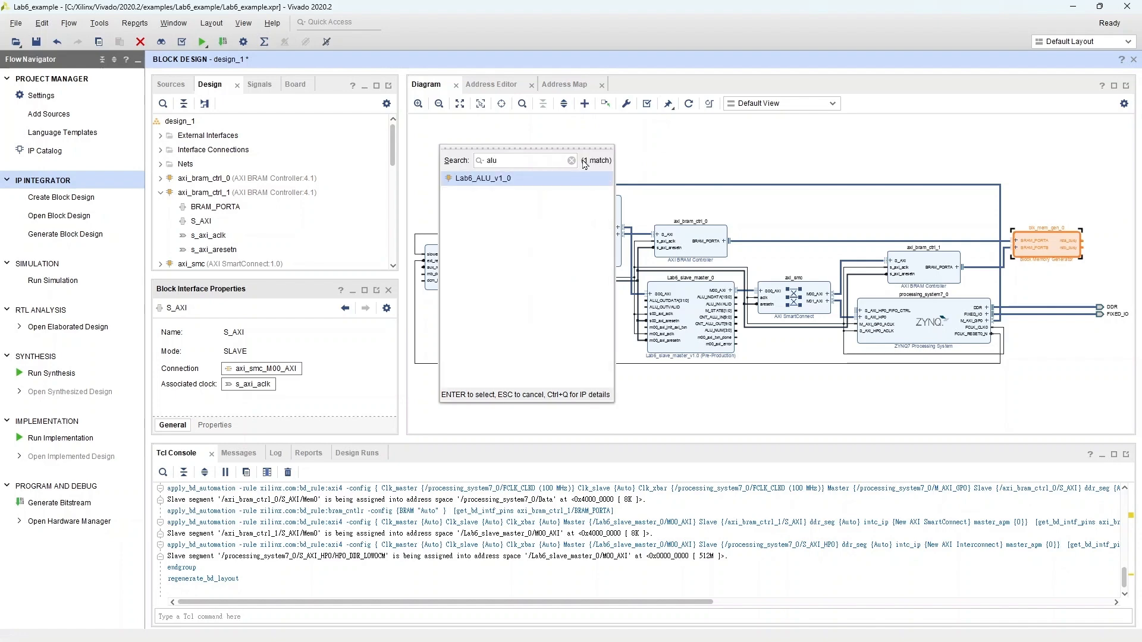
double_click(562, 181)
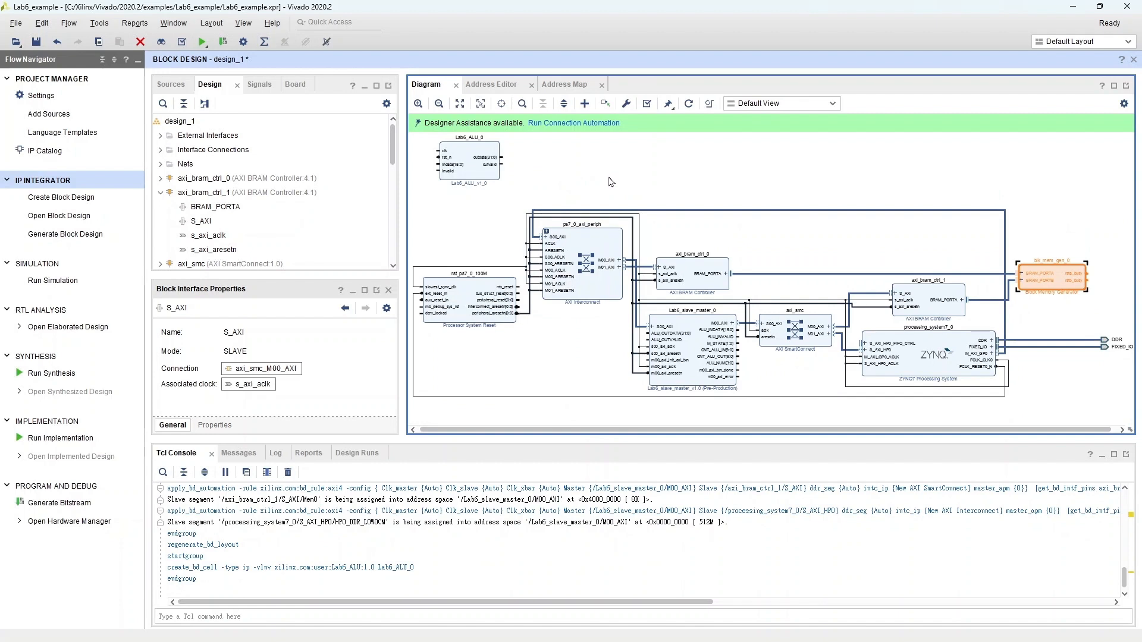
drag(474, 162, 693, 393)
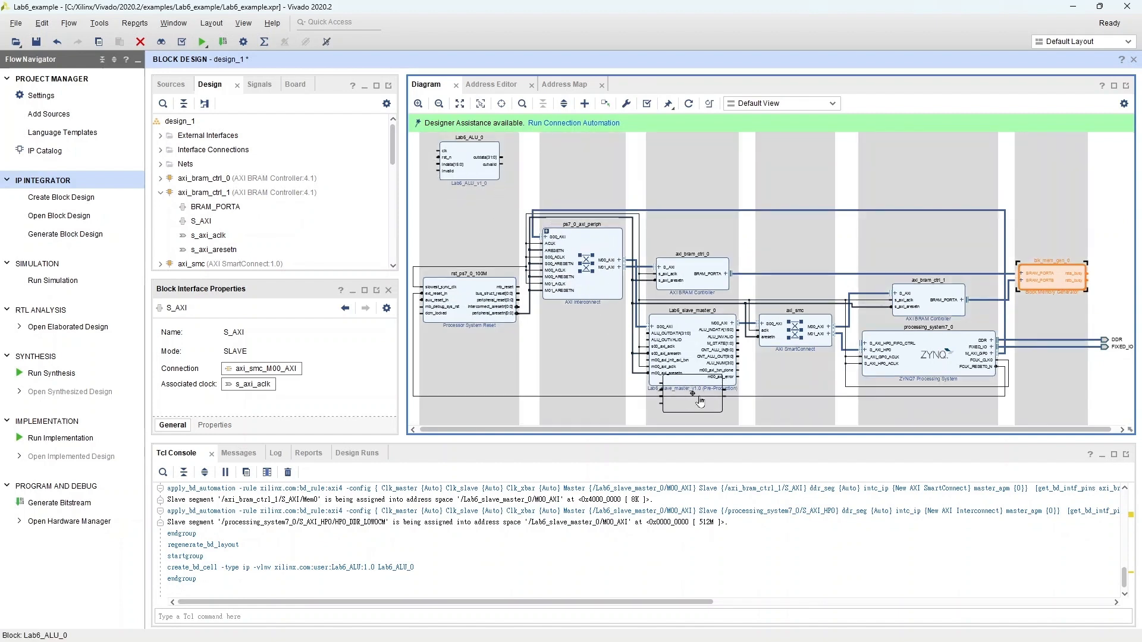
click(418, 104)
click(419, 104)
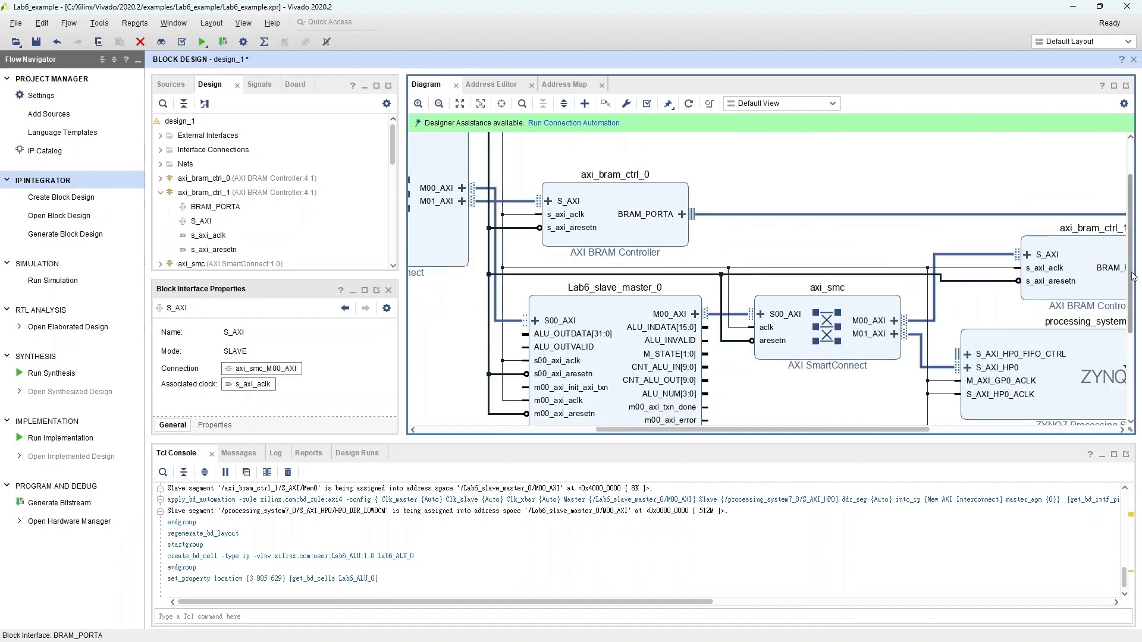
scroll(952, 397, down, 5)
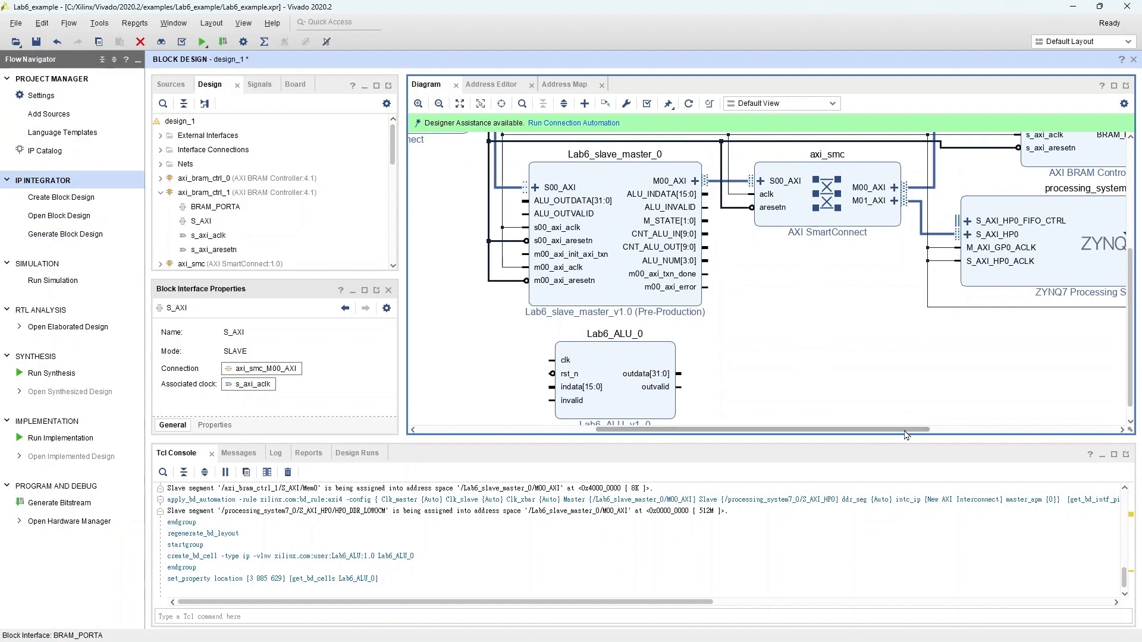
Step: Connect Lab6_ALU_0's outvalid and outdata pins to Lab6_slave_master_0's ALU_OUTVALID and ALU_OUTDATA[31:0] ports
drag(904, 430, 880, 430)
drag(1132, 290, 1132, 303)
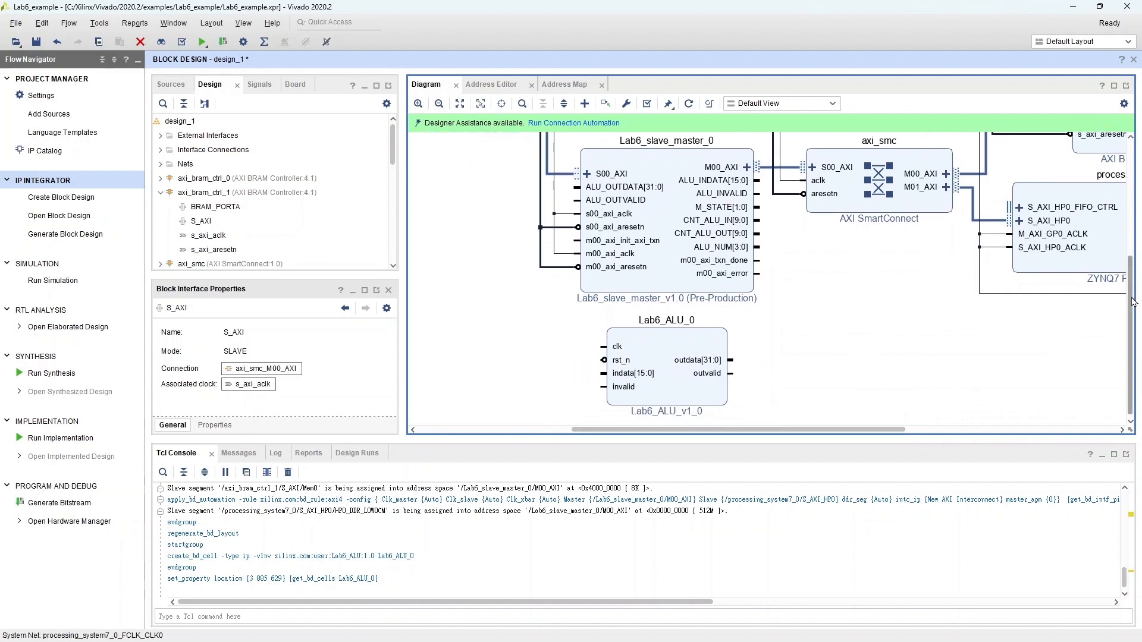
click(712, 375)
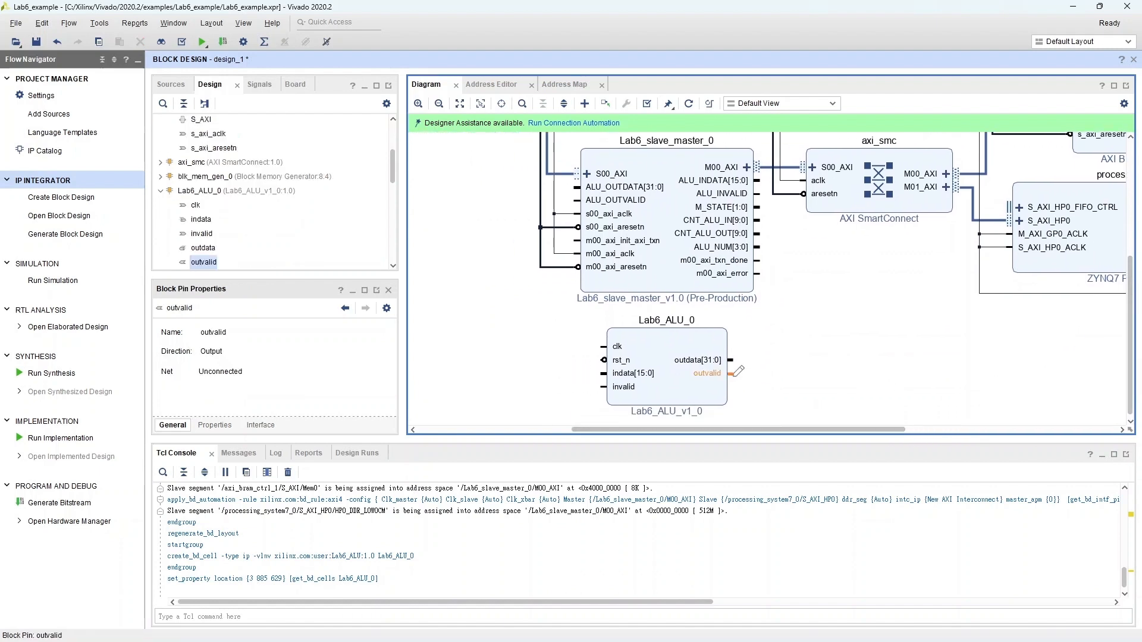
mouse_move(730, 374)
mouse_down()
mouse_move(772, 334)
mouse_move(574, 231)
mouse_move(577, 199)
mouse_up()
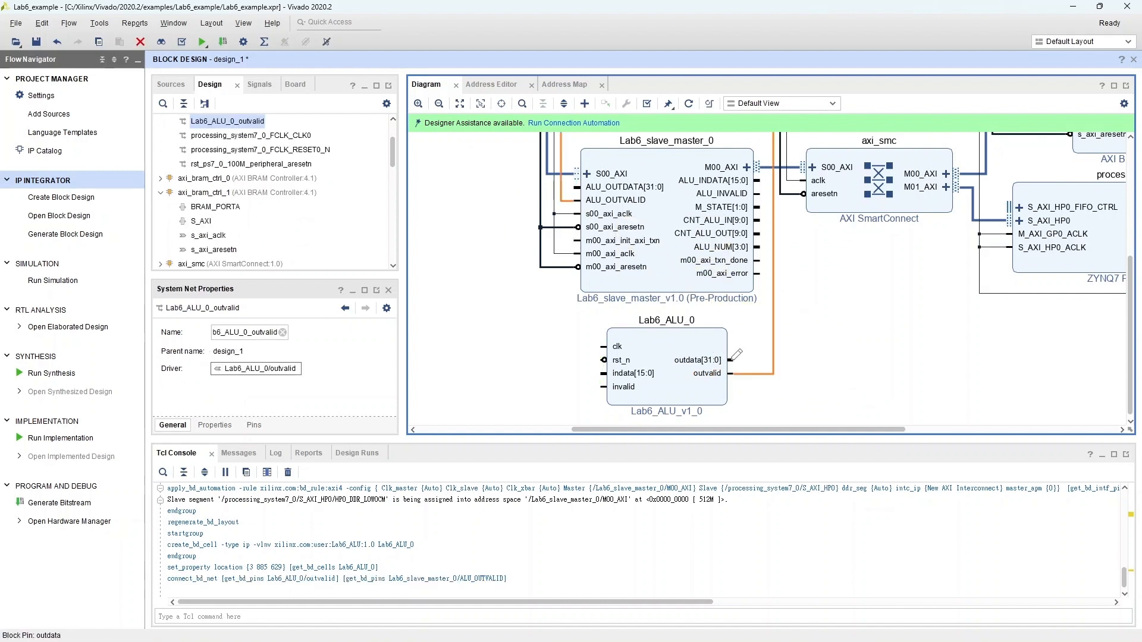
click(731, 360)
drag(733, 360, 635, 234)
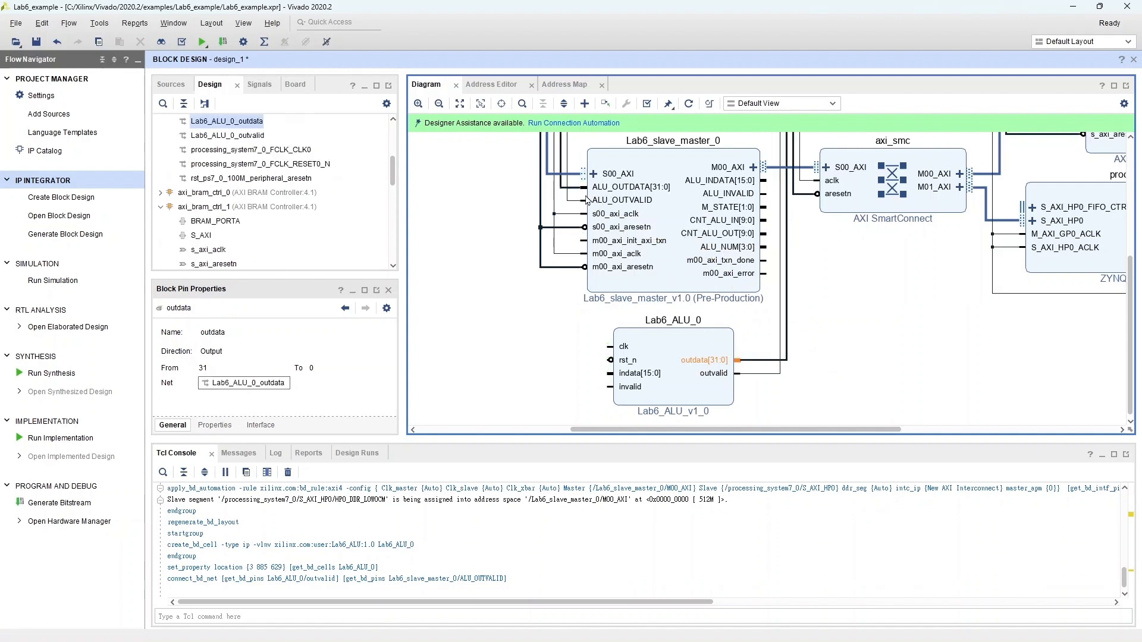
Step: Connect Lab6_ALU_0's invalid and indata pins to Lab6_slave_master_0's ALU_INVALID and ALU_INDATA[15:0] ports
click(631, 389)
drag(611, 383, 765, 197)
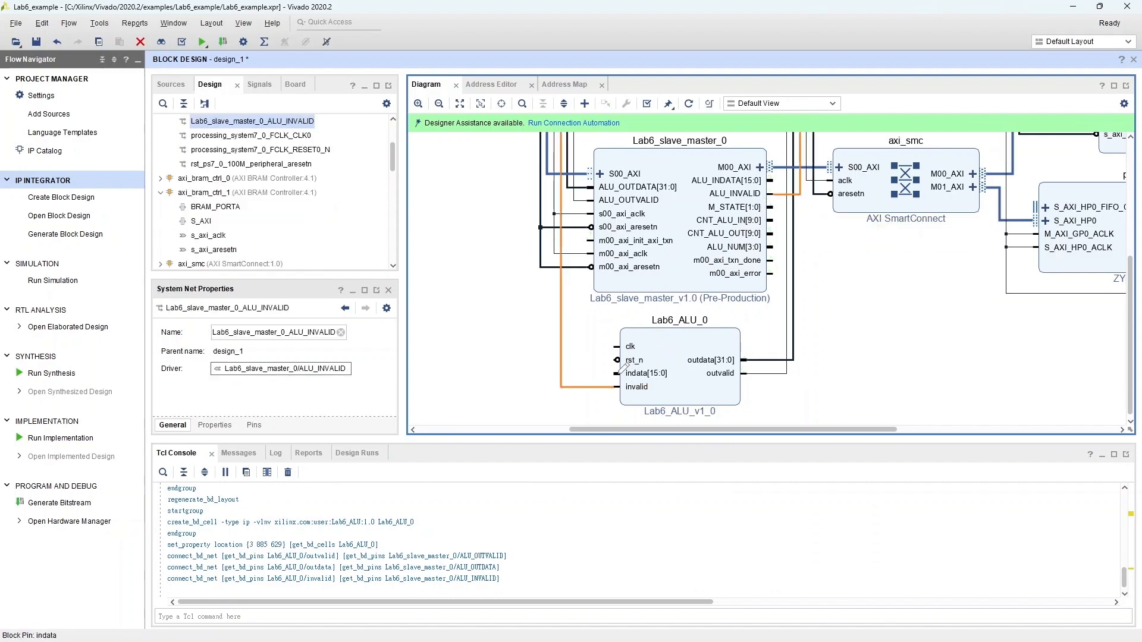
drag(618, 374, 770, 180)
Step: Connect Lab6_ALU_0's rst_n to the processor reset's peripheral_aresetn and its clk to FCLK_CLK0
drag(624, 360, 543, 229)
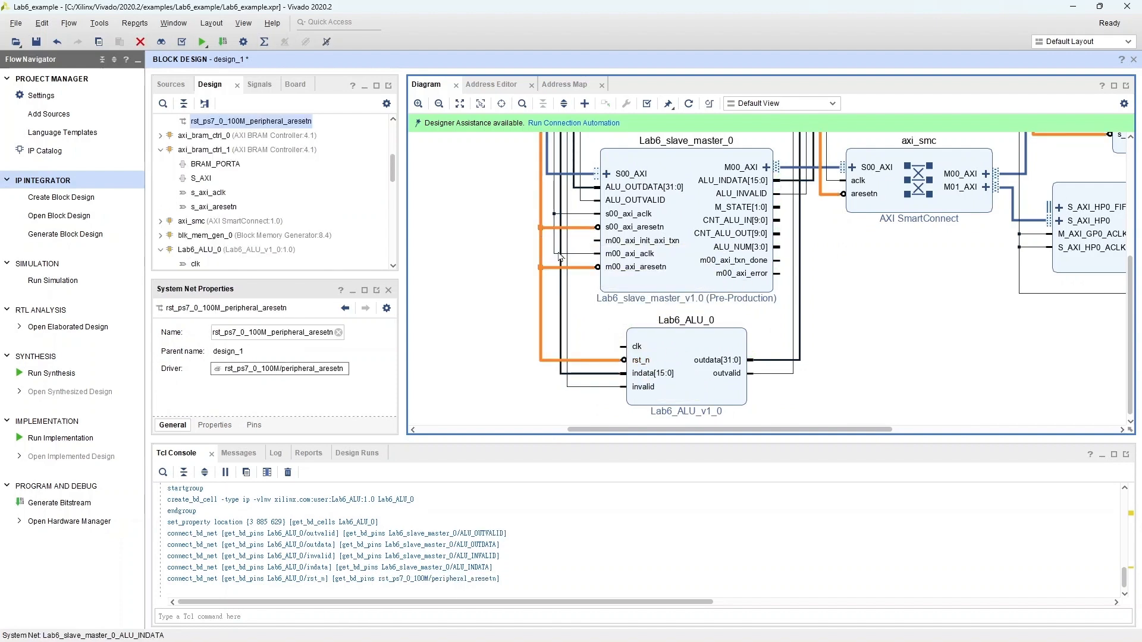
click(624, 347)
drag(624, 345, 585, 254)
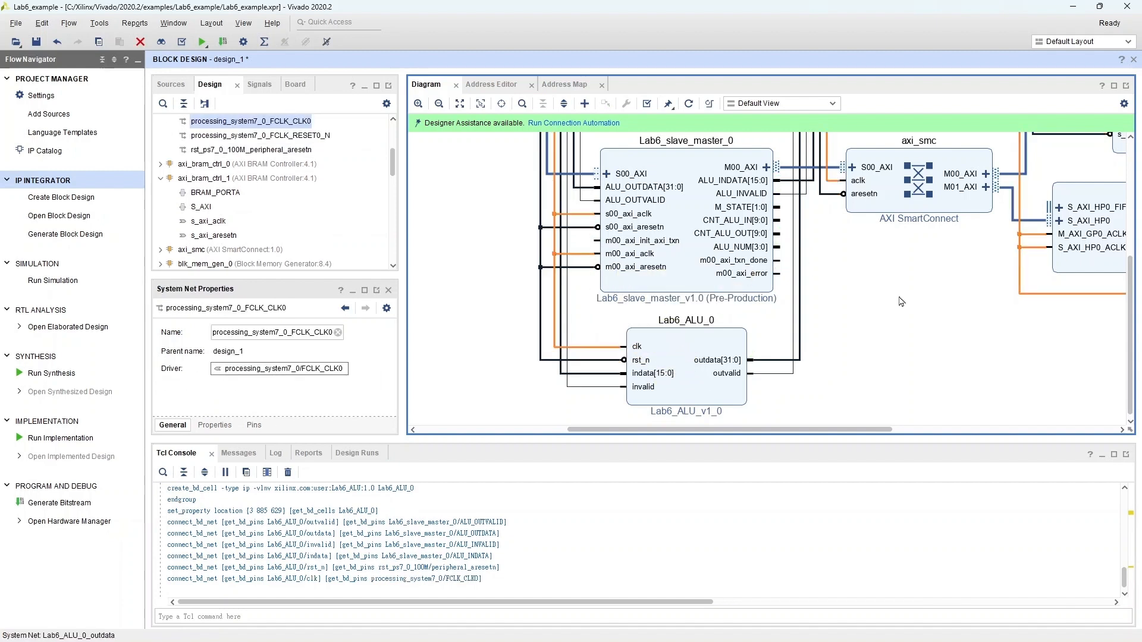
Step: Regenerate the block design layout and validate the design
scroll(902, 338, down, 1)
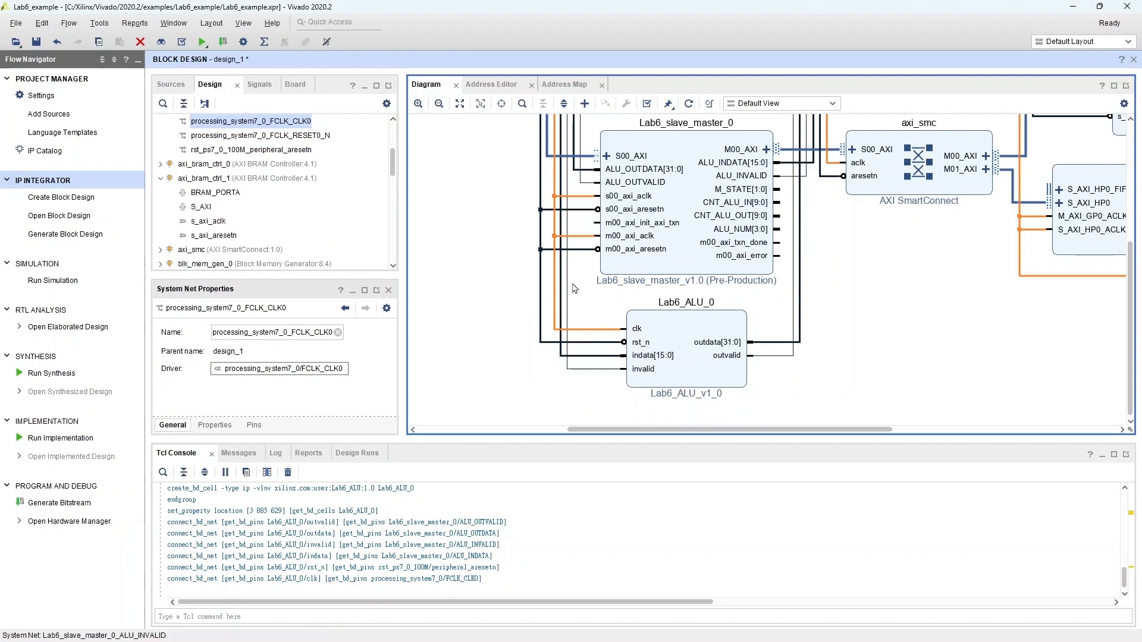
click(689, 104)
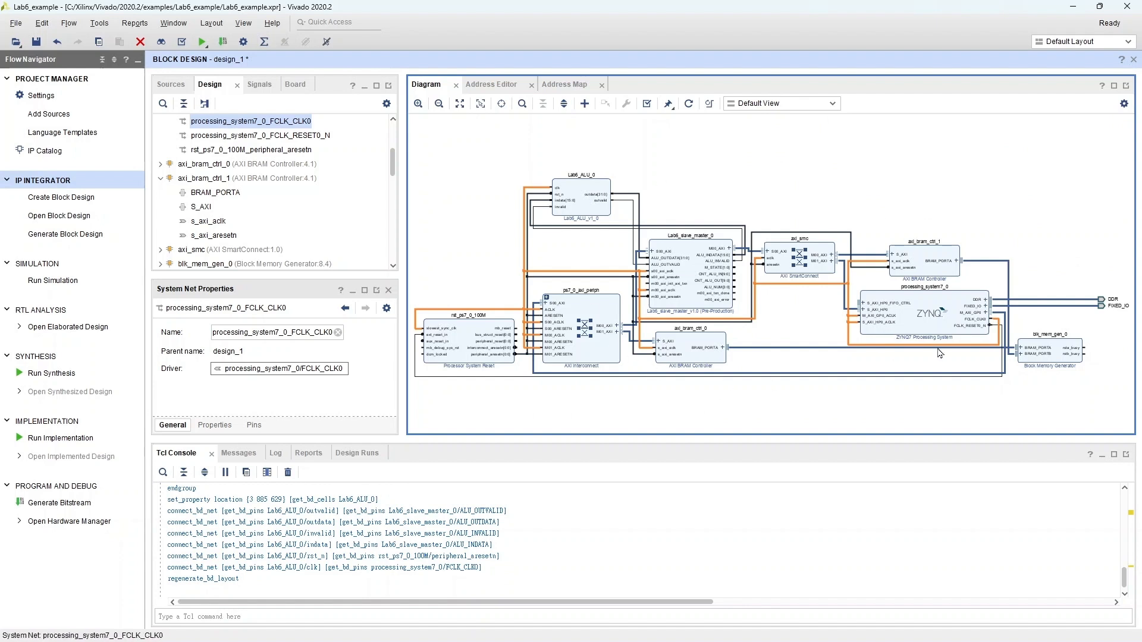
click(648, 106)
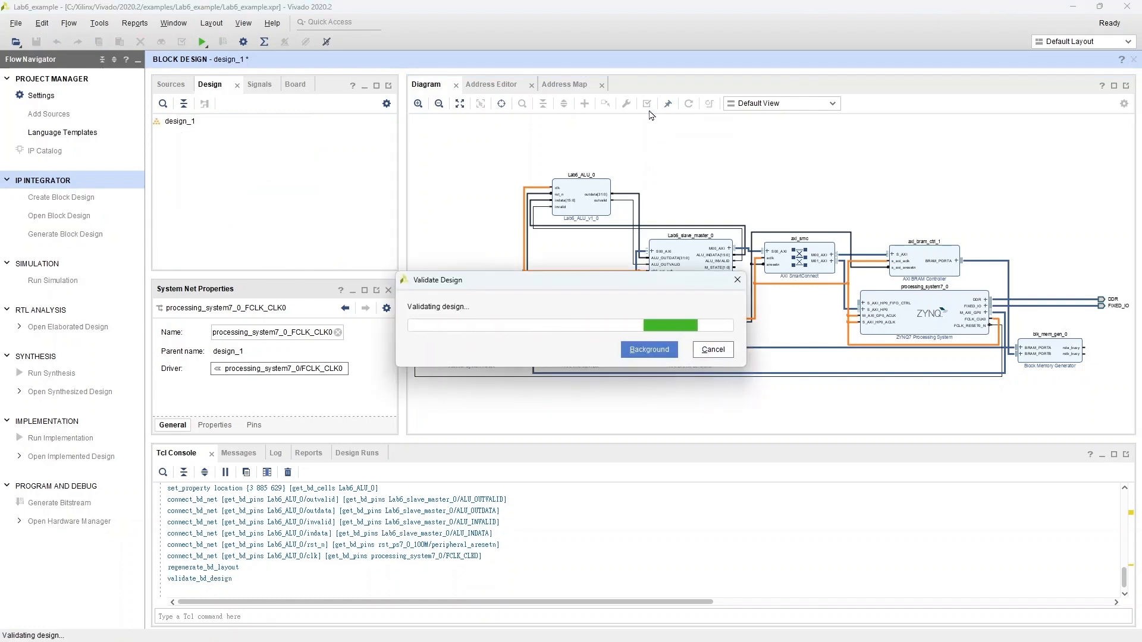
Step: Create an HDL wrapper for design_1, letting Vivado manage the wrapper and auto-update it
click(172, 85)
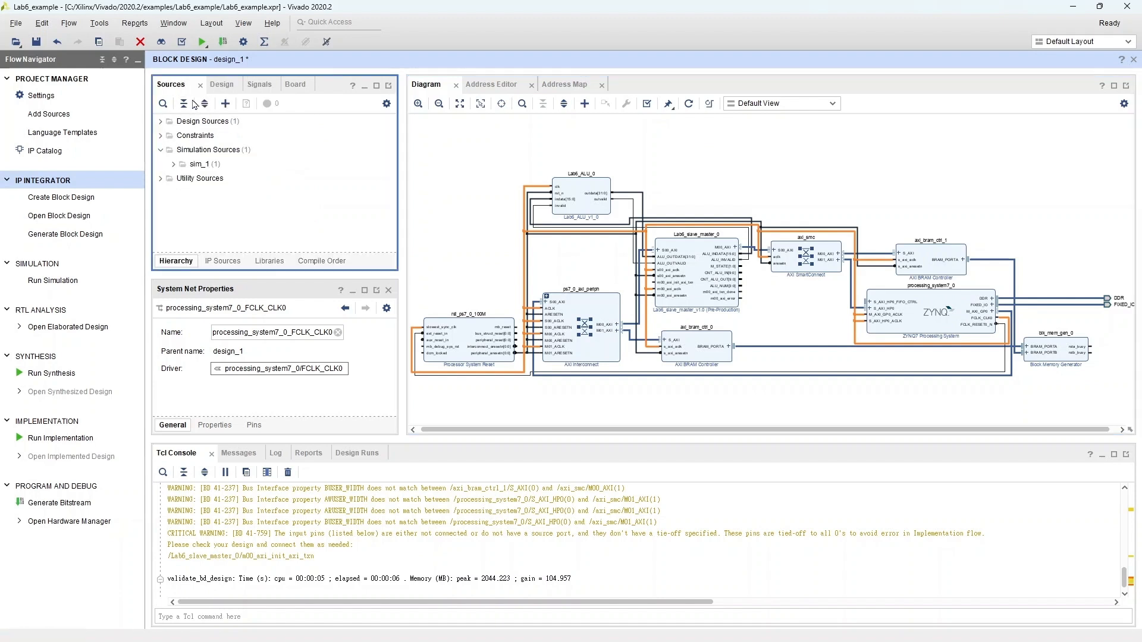
click(160, 122)
click(209, 137)
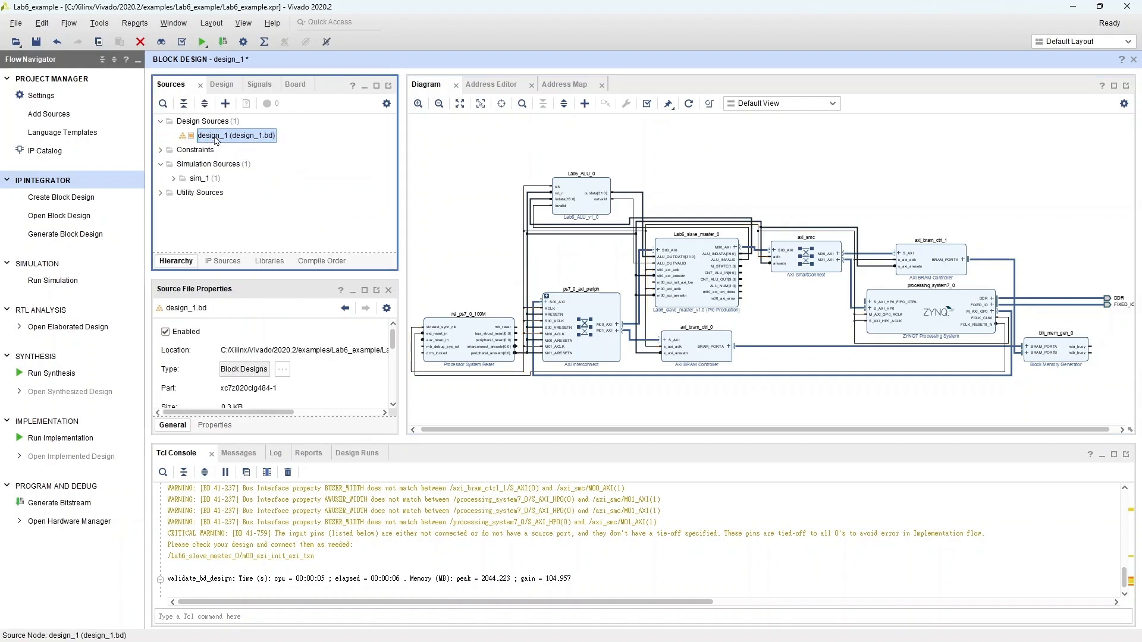
right_click(218, 138)
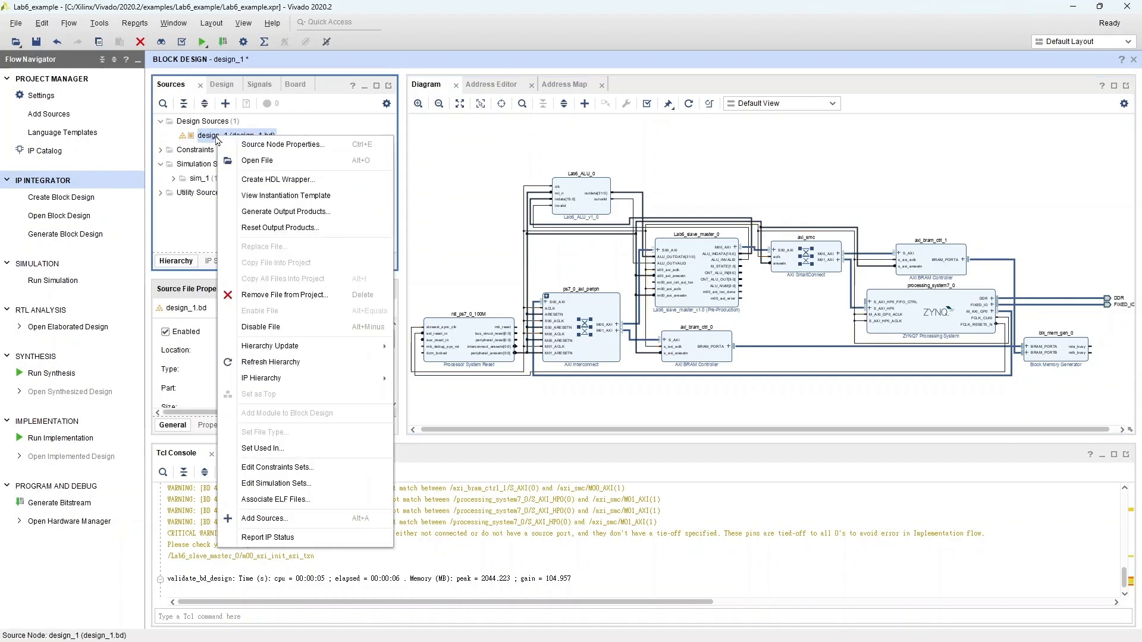
click(286, 183)
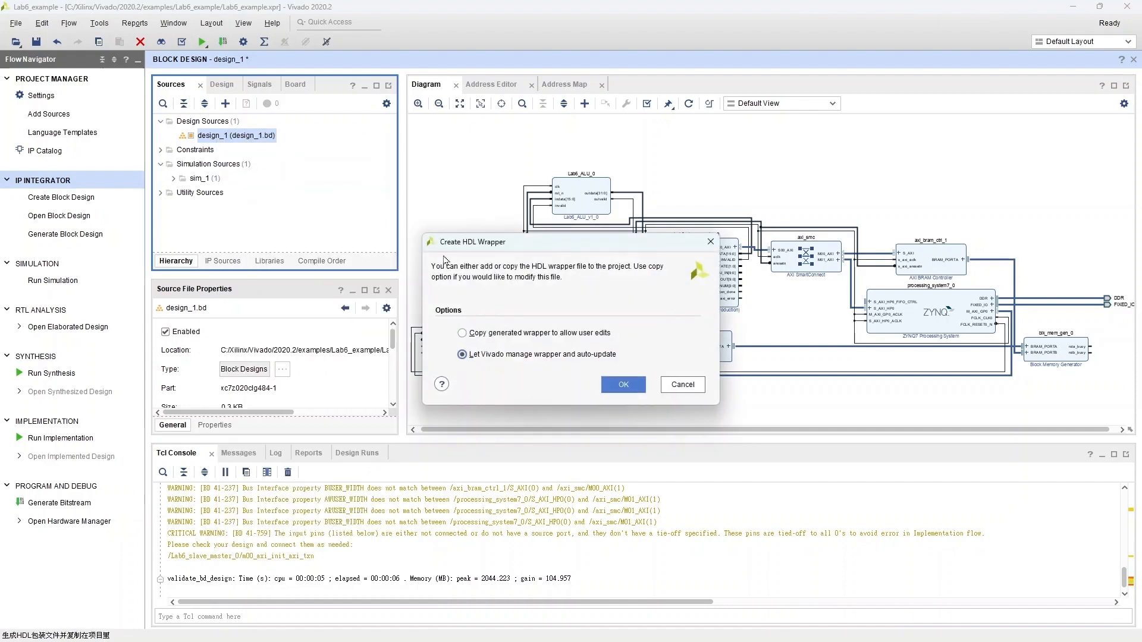
click(623, 385)
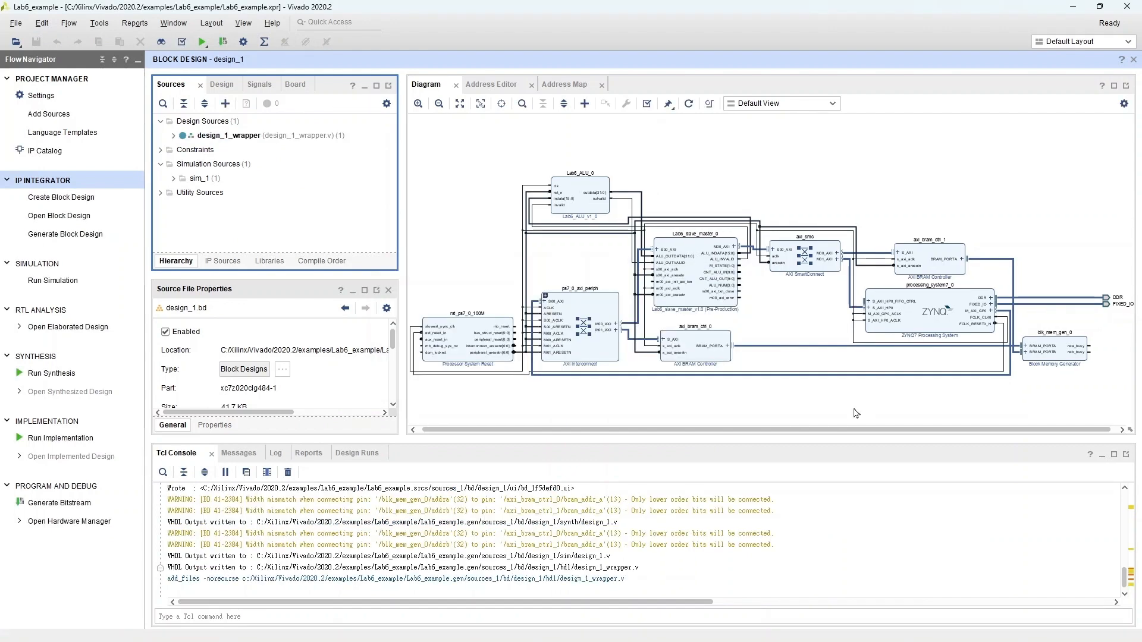
Step: Re-customize the ZYNQ7 Processing System, setting the PL fabric clock FCLK_CLK0 requested frequency to 25 MHz
double_click(913, 324)
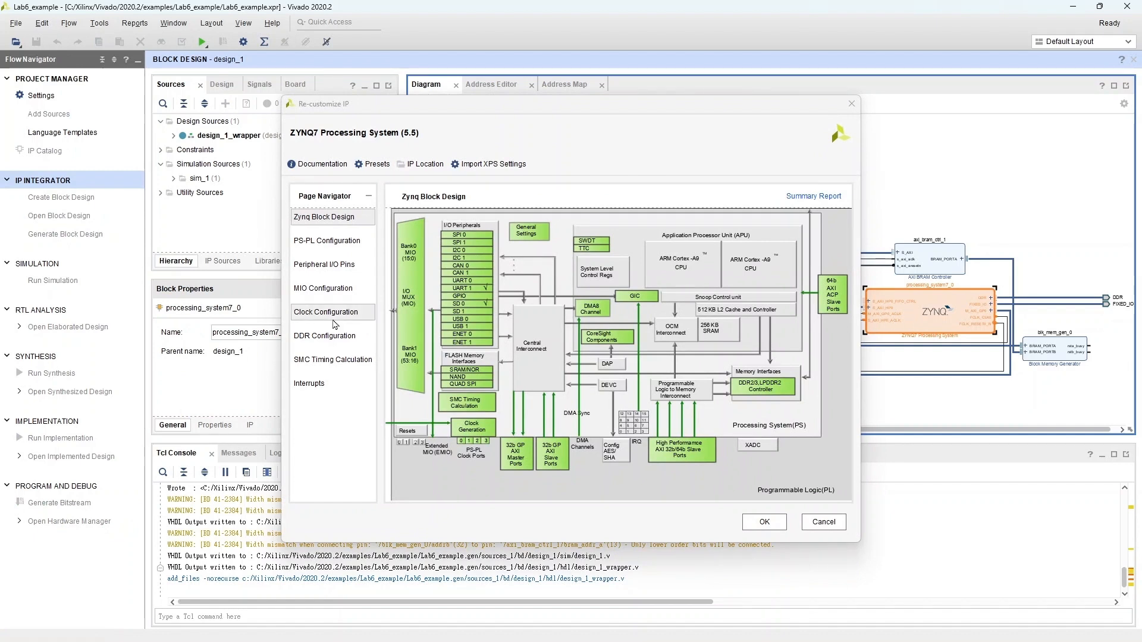
click(351, 313)
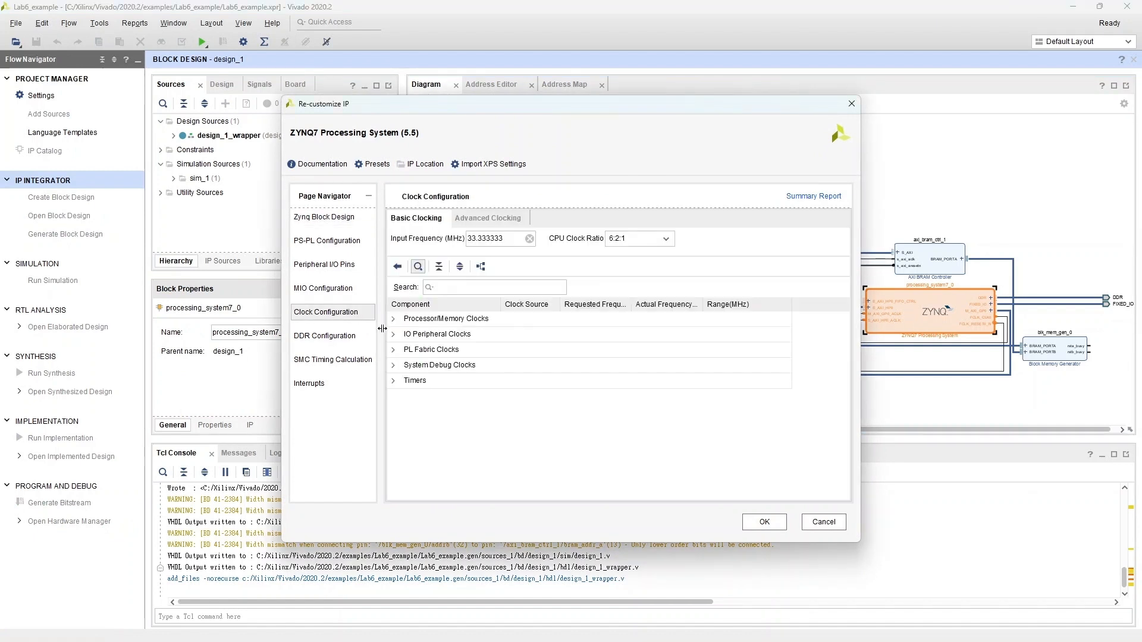
click(397, 351)
click(393, 351)
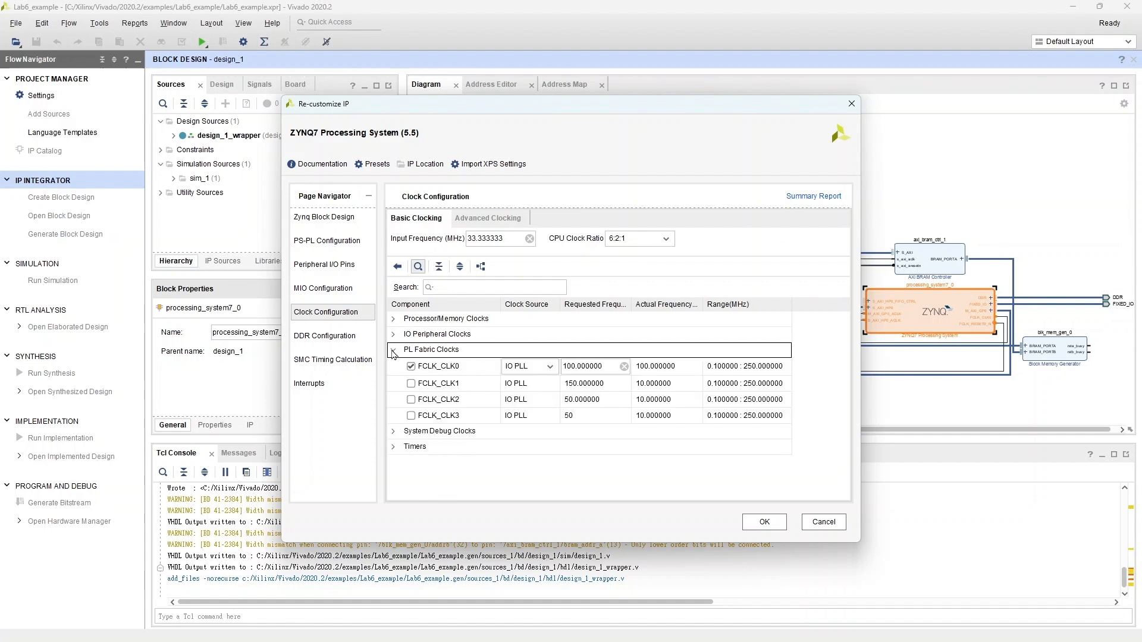
click(450, 366)
click(584, 369)
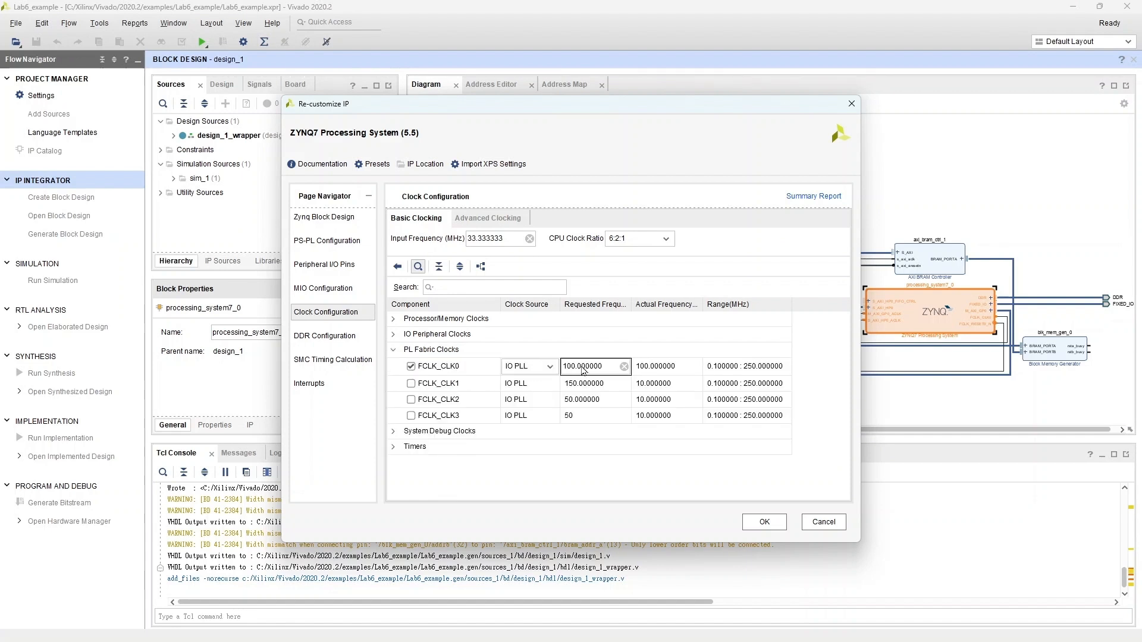
click(624, 367)
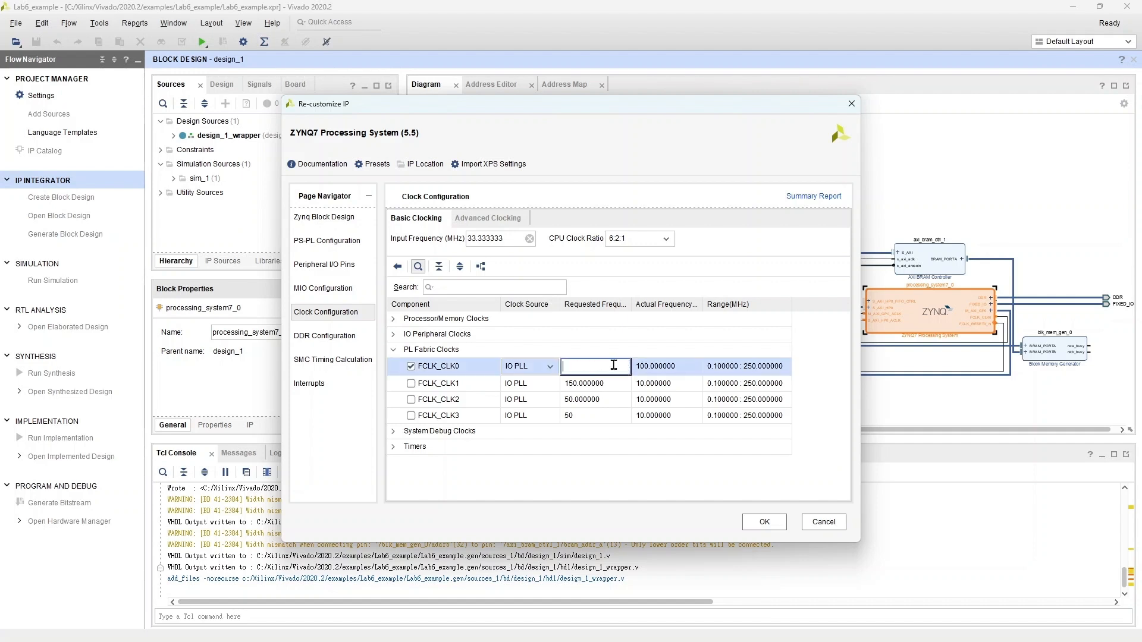
text(25)
click(766, 522)
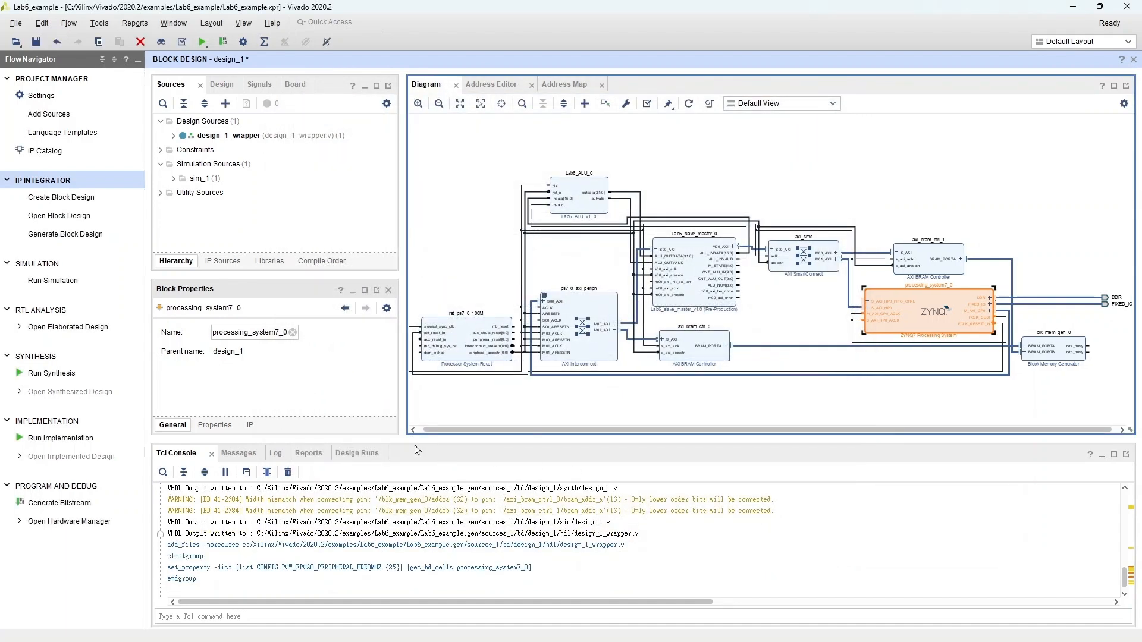
Step: Save the project and run synthesis with default launch options, dismissing the completion dialog
click(67, 377)
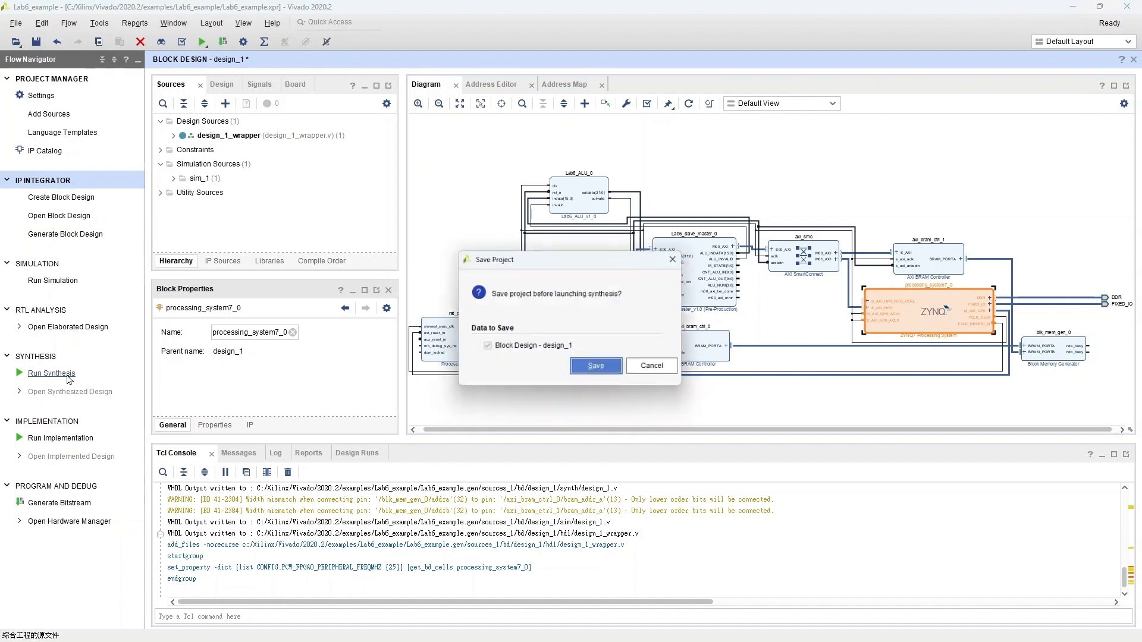
click(589, 368)
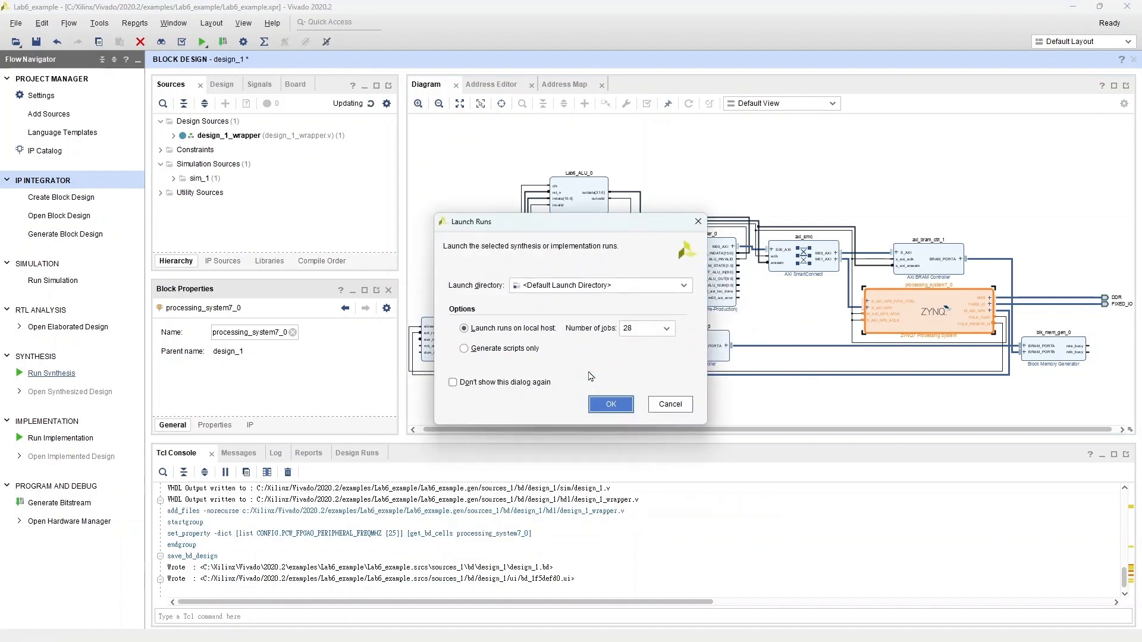
click(610, 403)
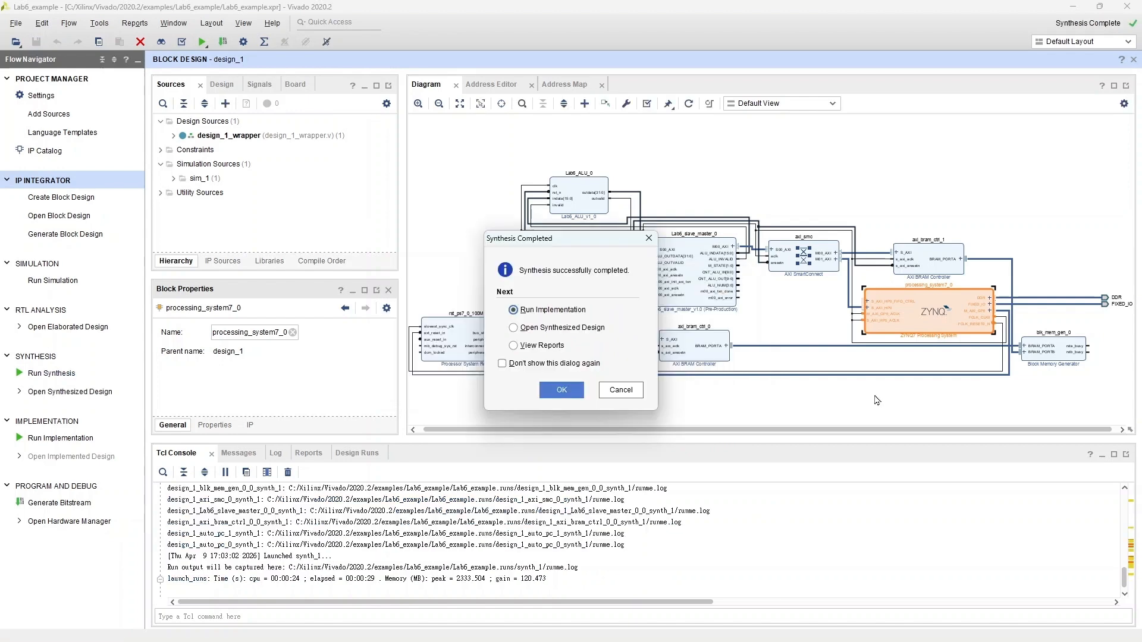
click(625, 394)
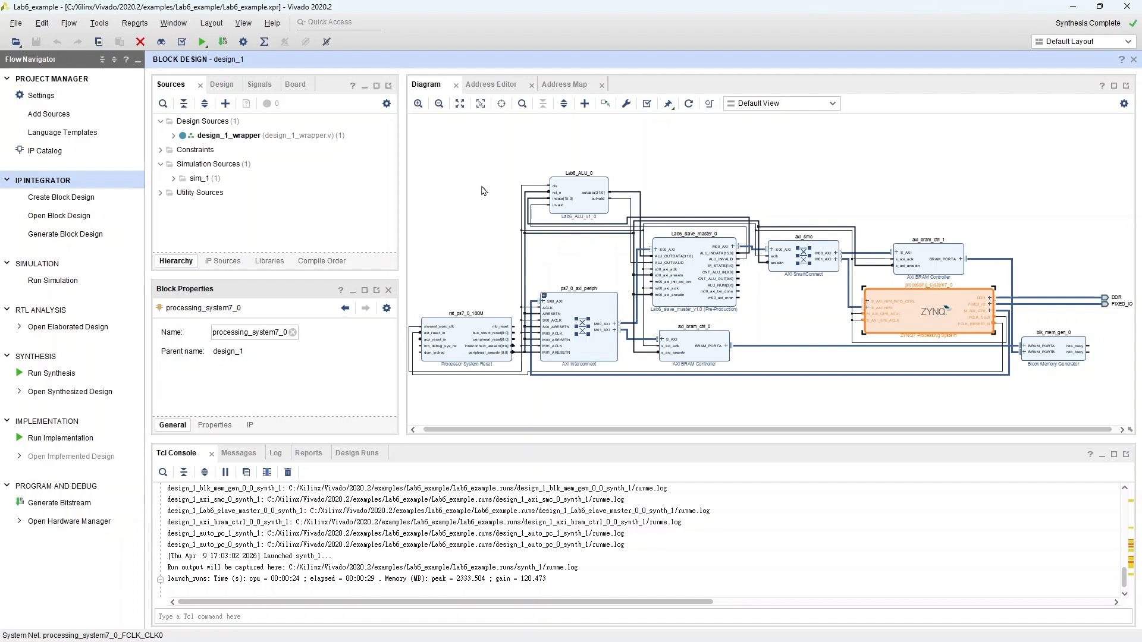
Step: Open the Lab6_ALU_0 block for editing in the IP Packager with the default project name and location
click(589, 208)
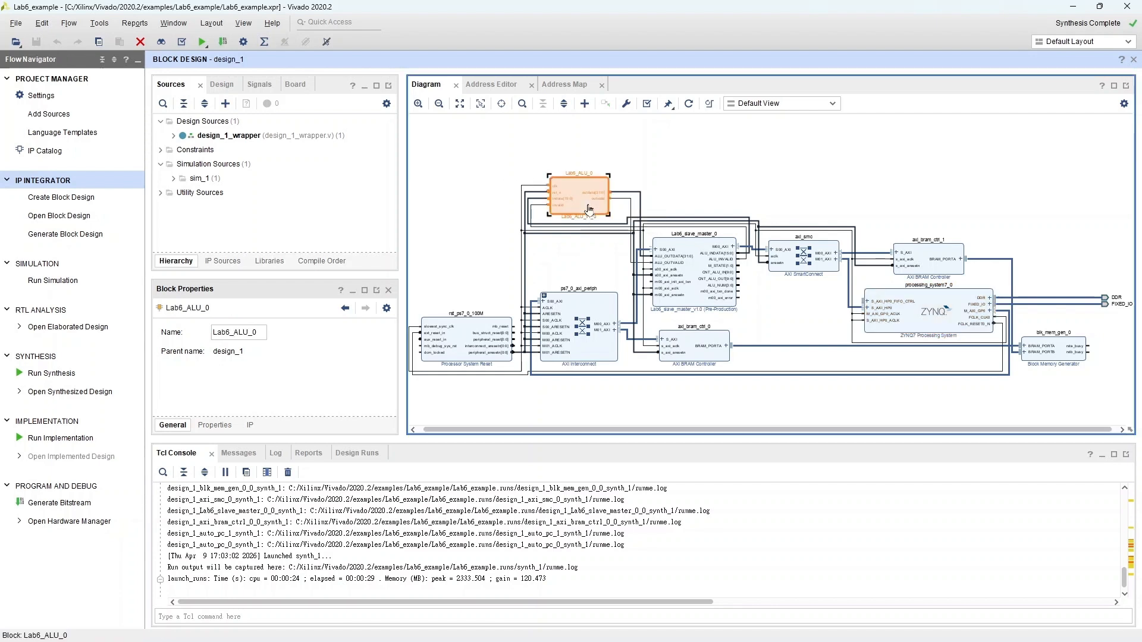
right_click(589, 208)
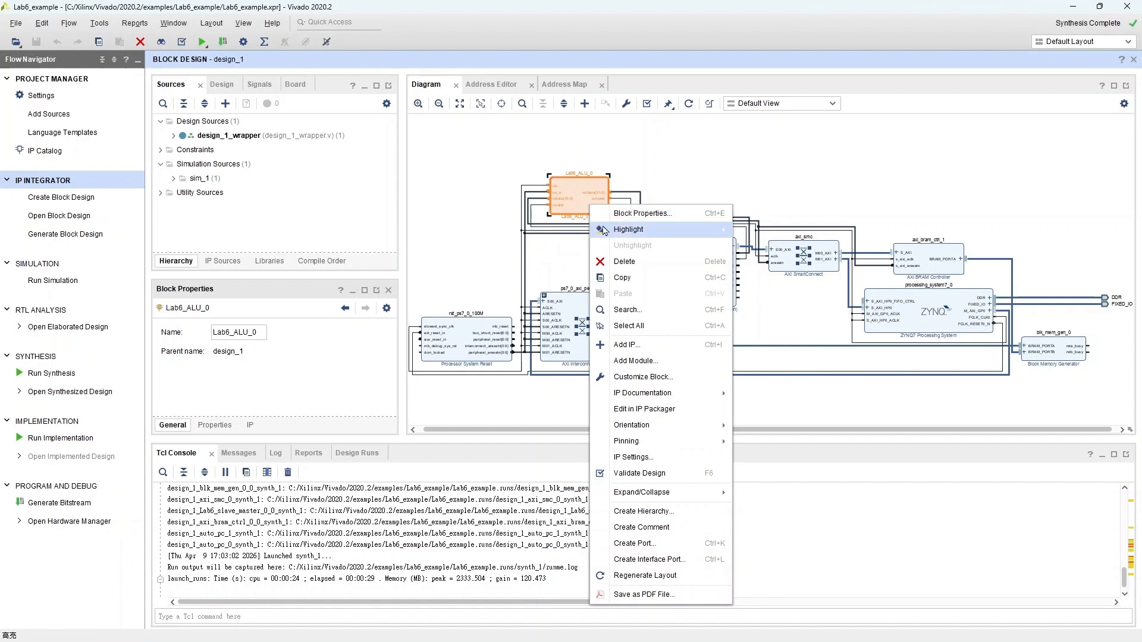
click(658, 415)
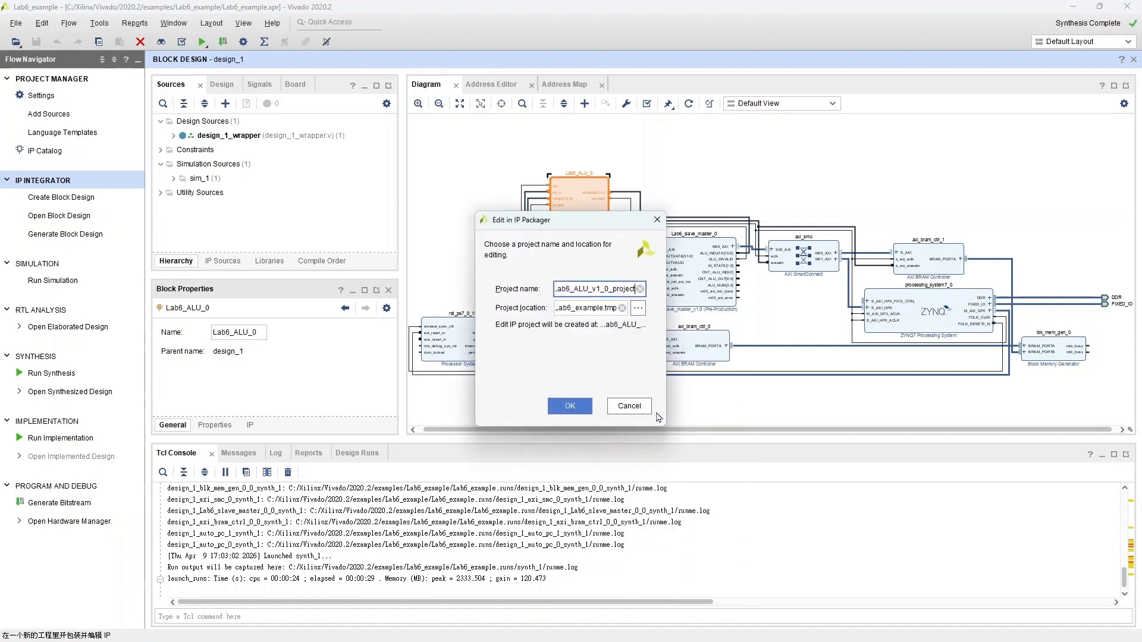
click(625, 406)
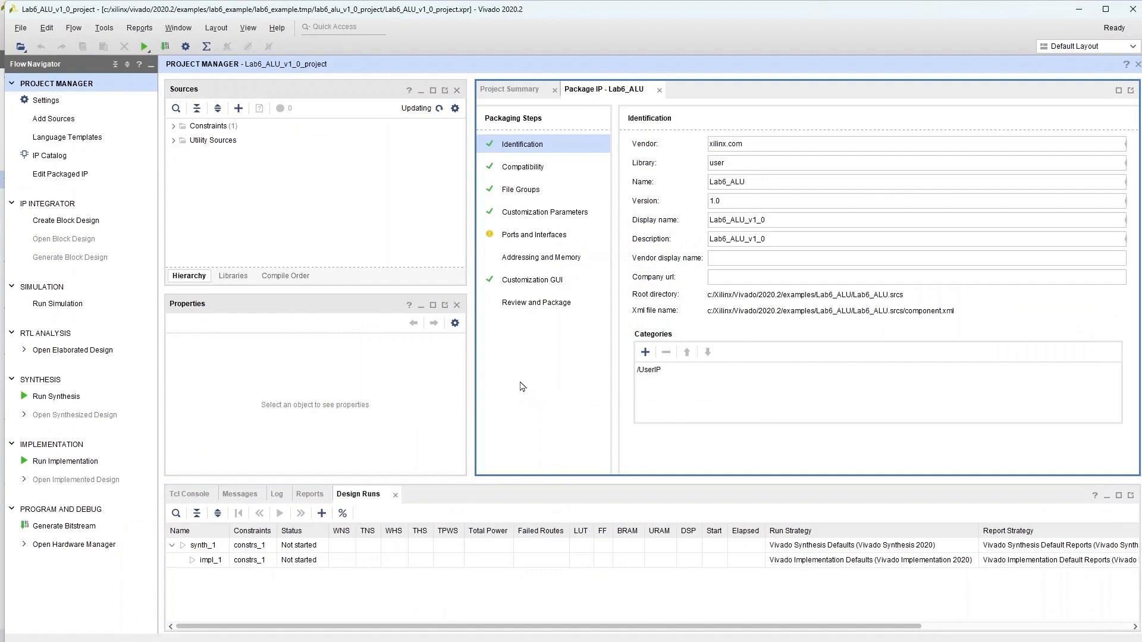
Step: Remove the Lab6_ALU.xdc constraints file from the IP packaging project
click(257, 199)
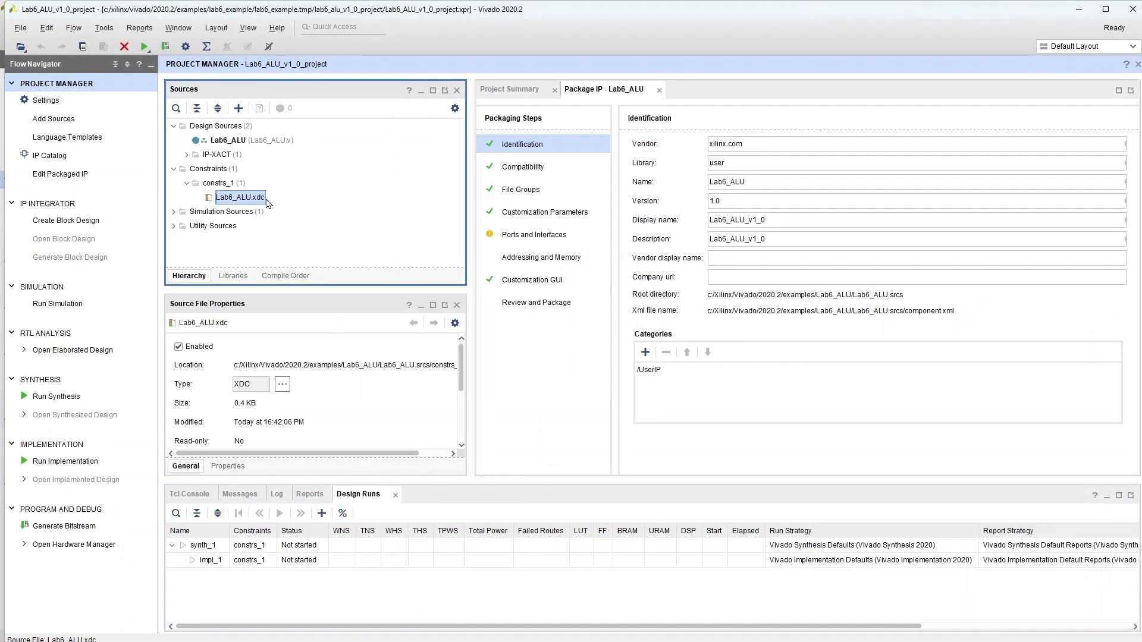
right_click(265, 203)
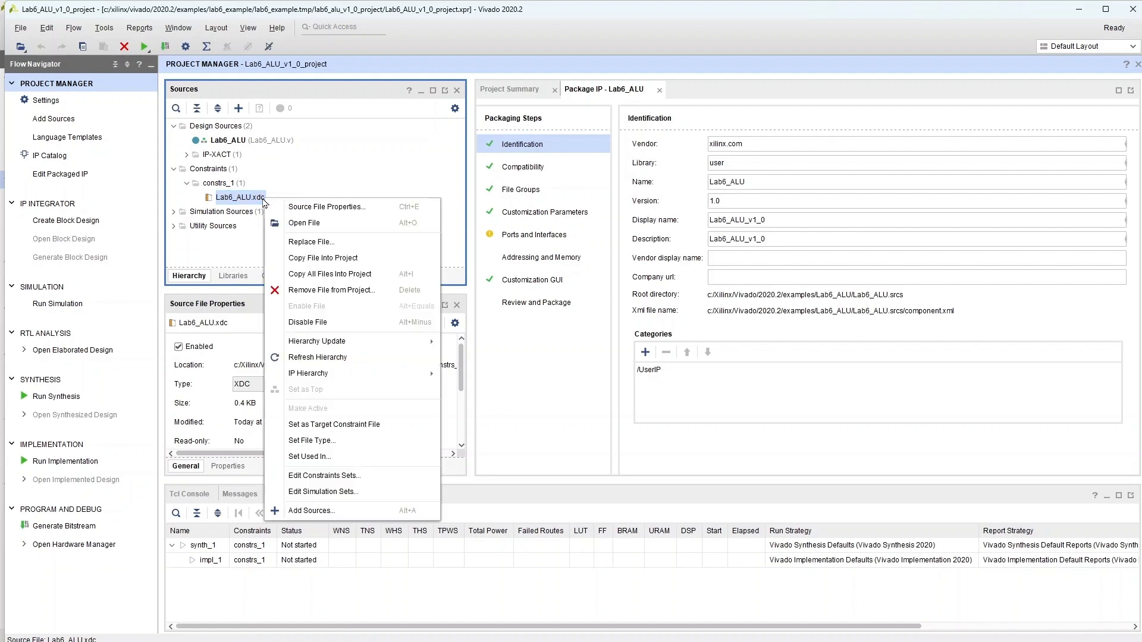
click(332, 291)
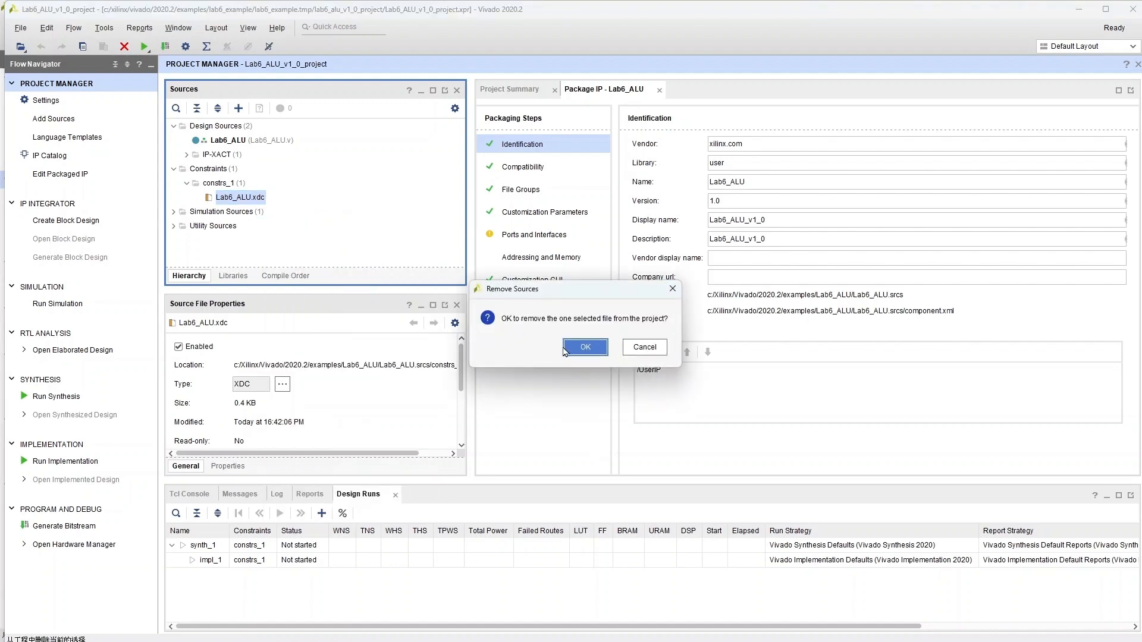
click(578, 348)
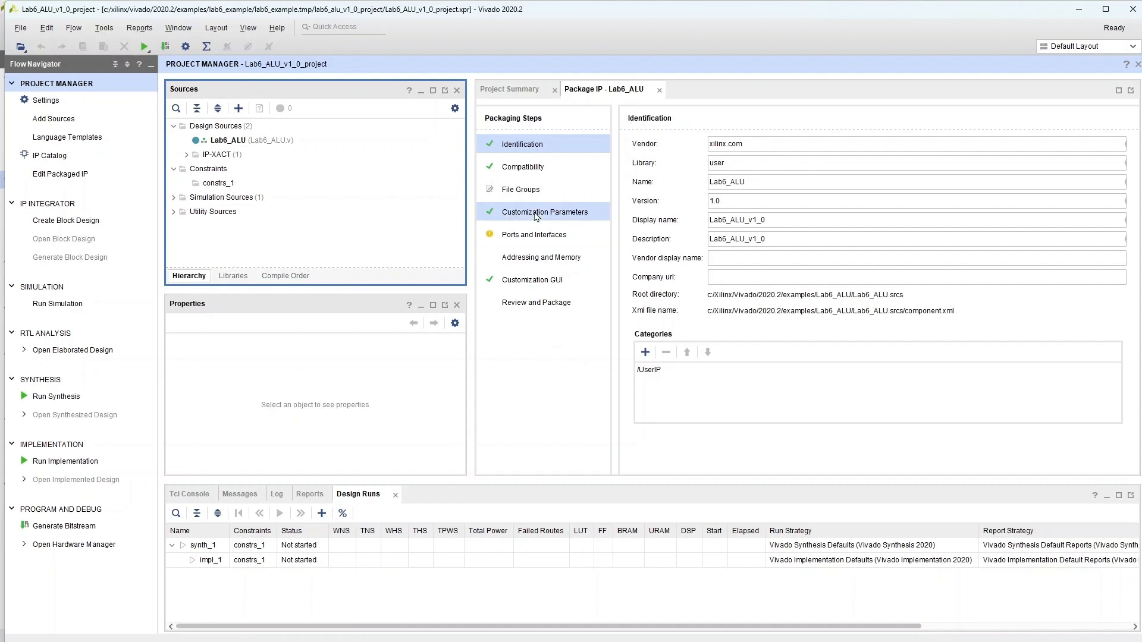
Step: Open the File Groups packaging step and merge changes from the File Groups Wizard
click(528, 192)
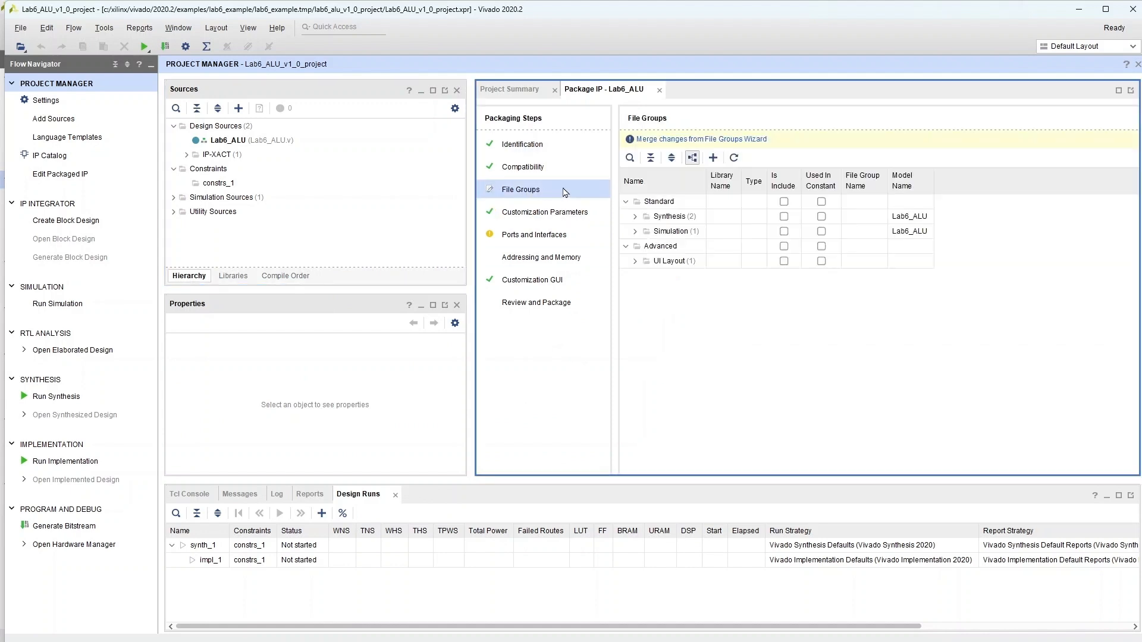
click(672, 140)
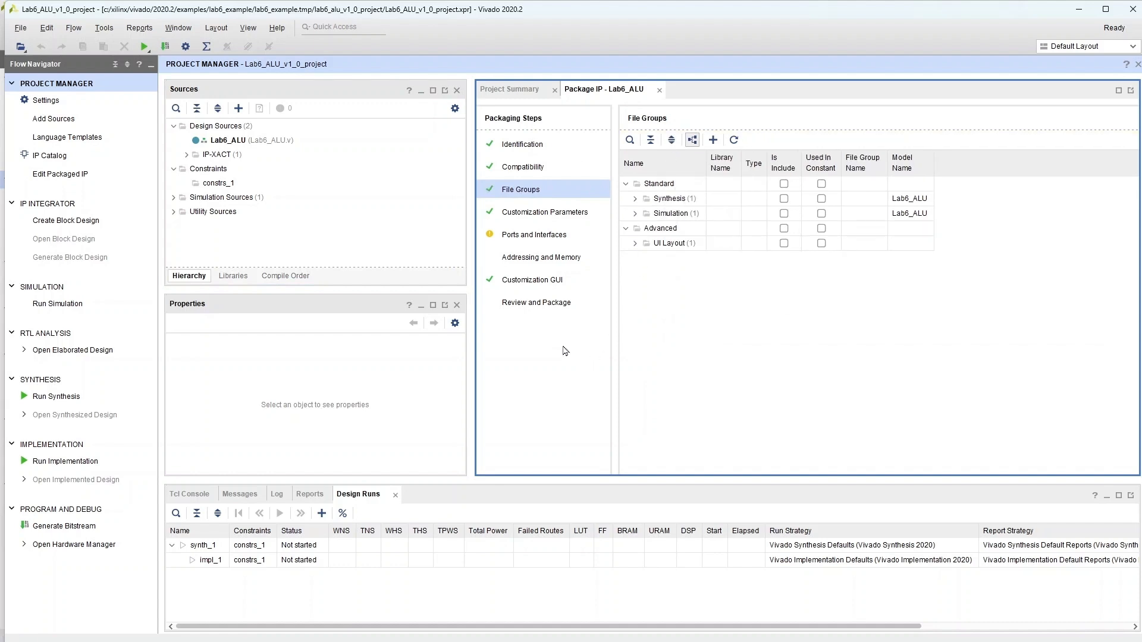
Step: Re-package the Lab6_ALU IP from the Review and Package step and close the packaging project
click(531, 305)
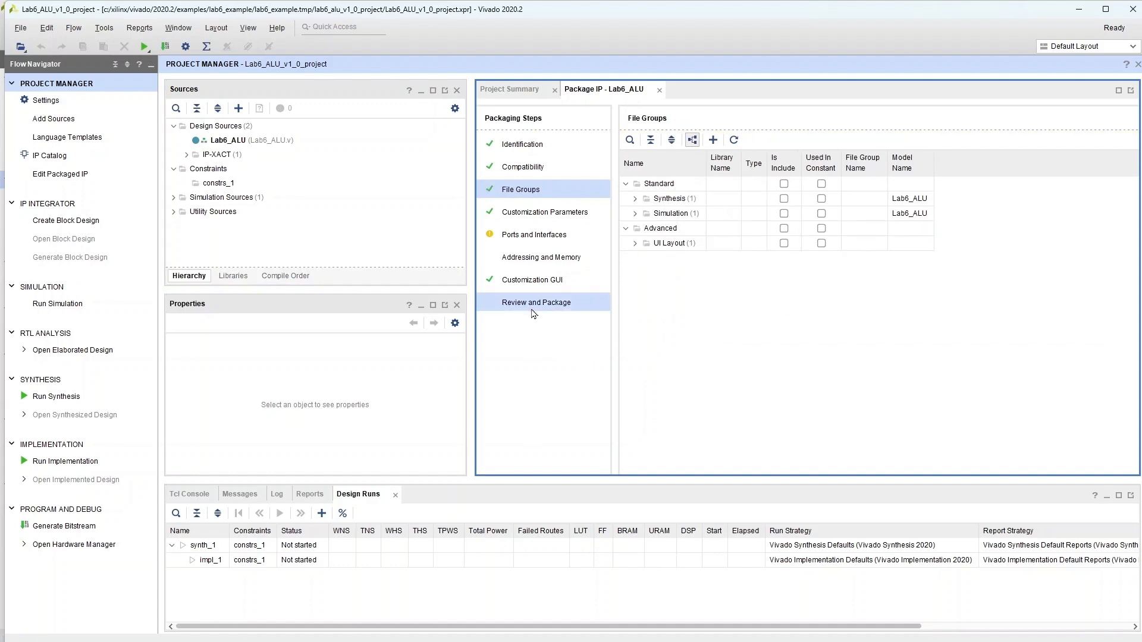
click(857, 459)
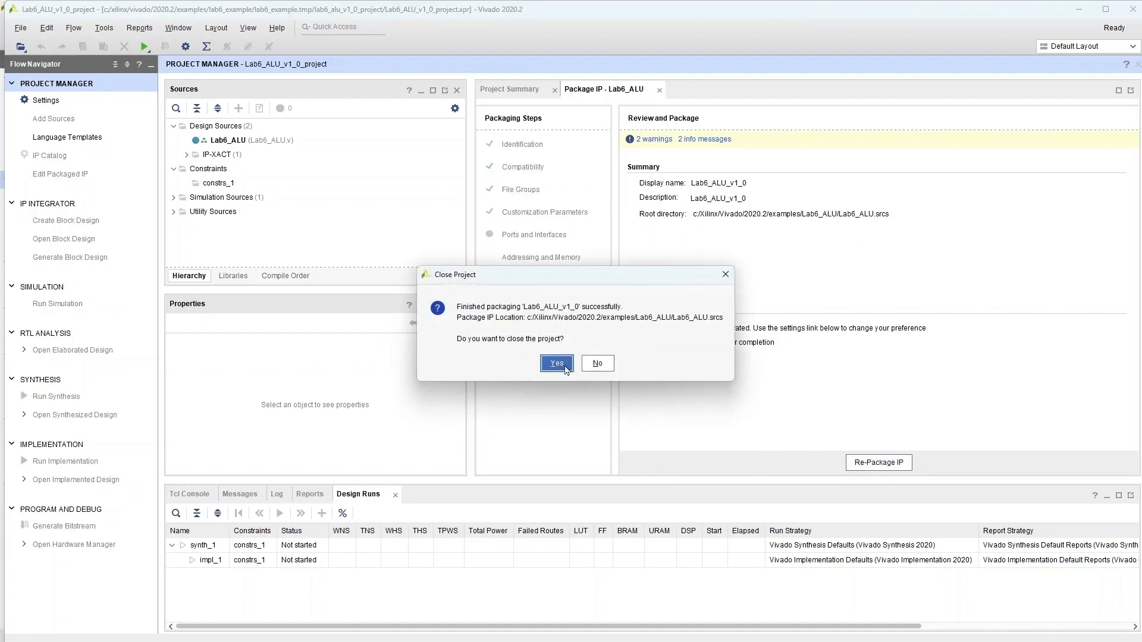
click(557, 363)
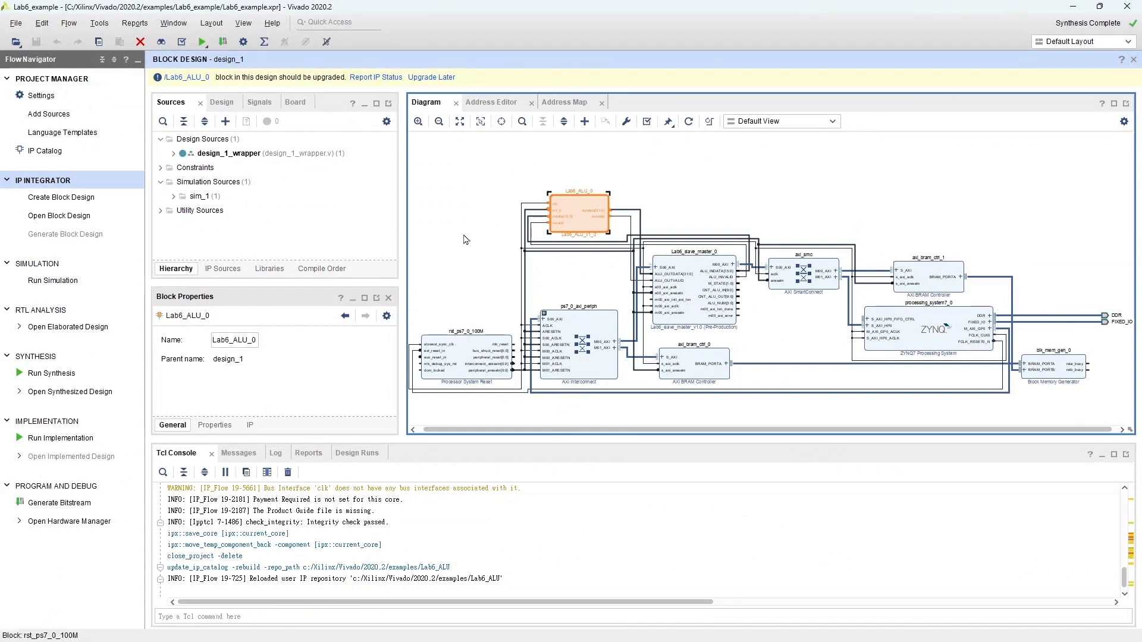
Step: Upgrade the Lab6_ALU_0 block to the repackaged IP version and rerun the IP status report
click(388, 78)
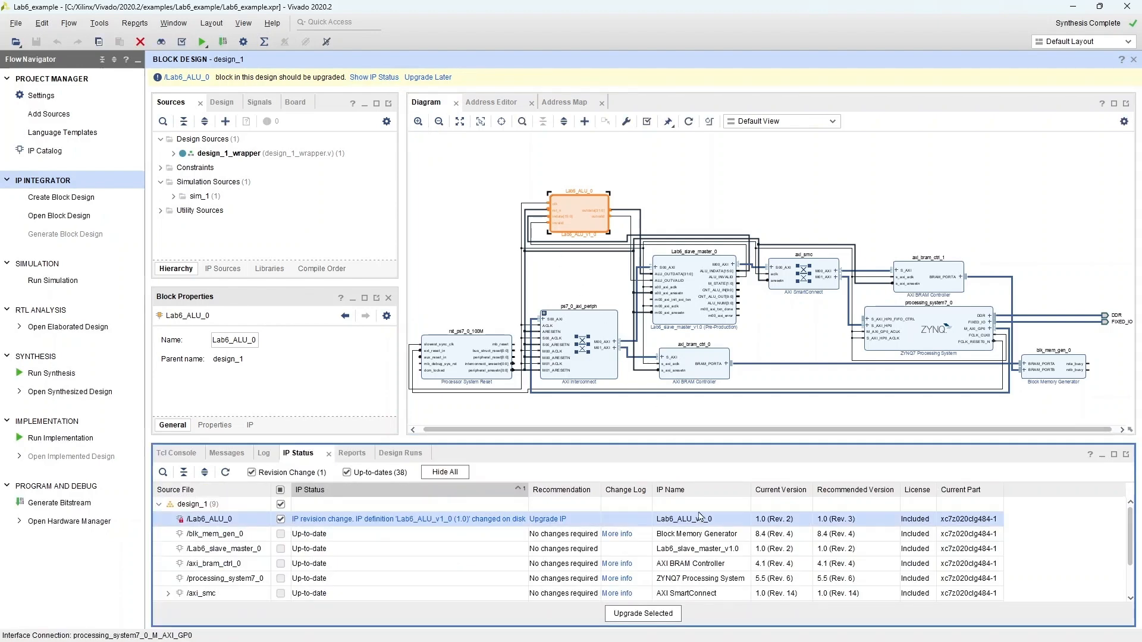
click(672, 623)
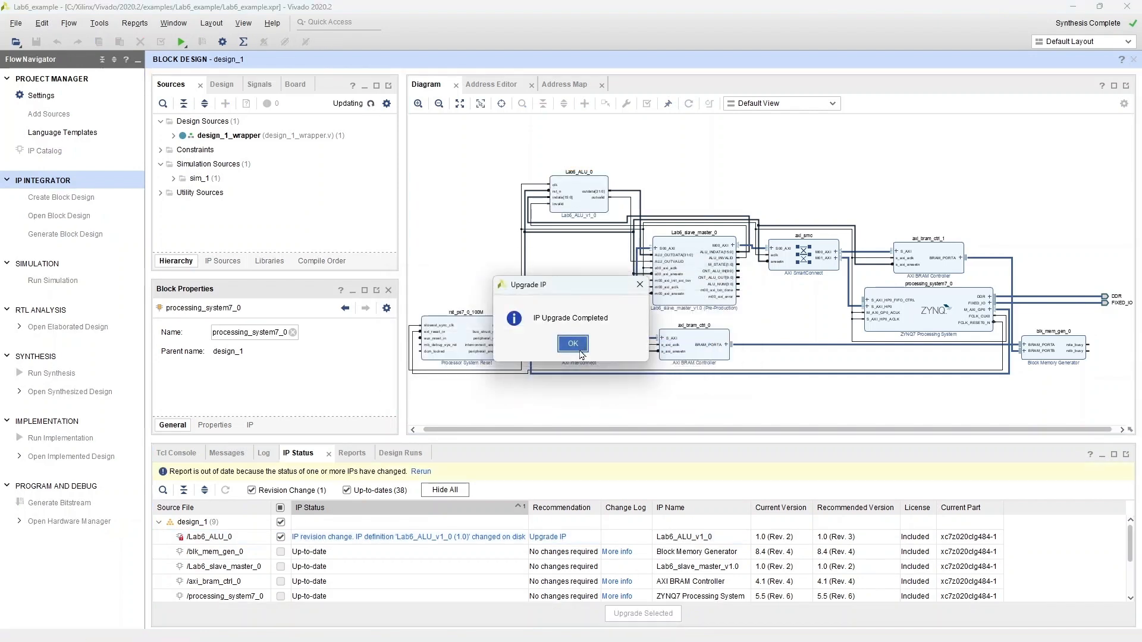
click(582, 355)
click(587, 462)
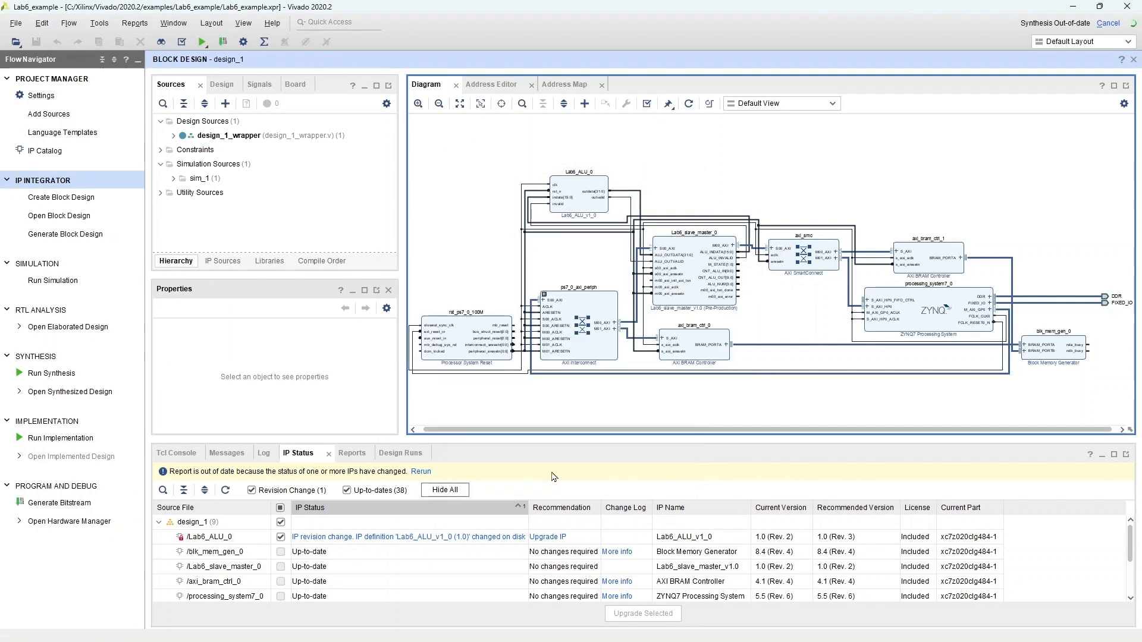
click(424, 473)
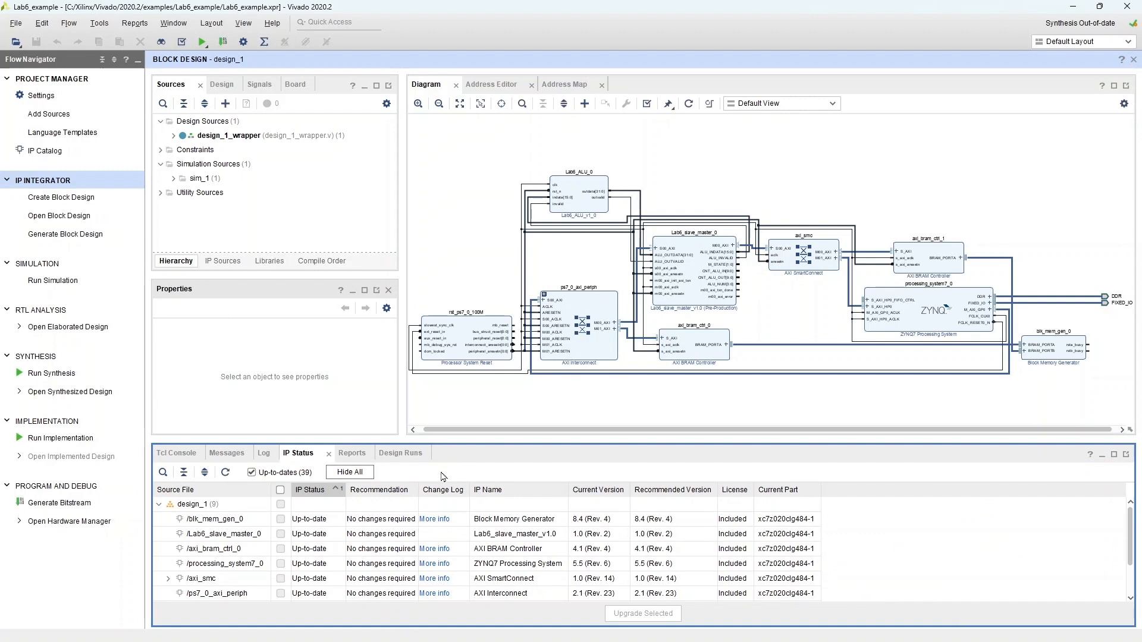
Step: Generate the bitstream, launching synthesis and implementation first, then open the Hardware Manager
click(74, 505)
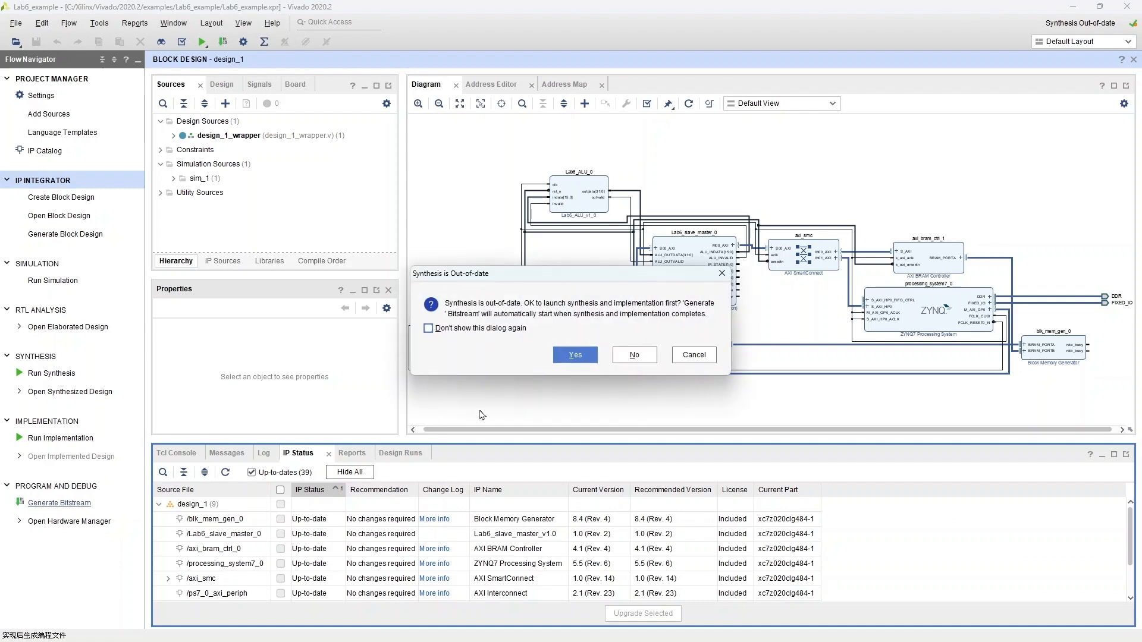
click(574, 359)
click(603, 406)
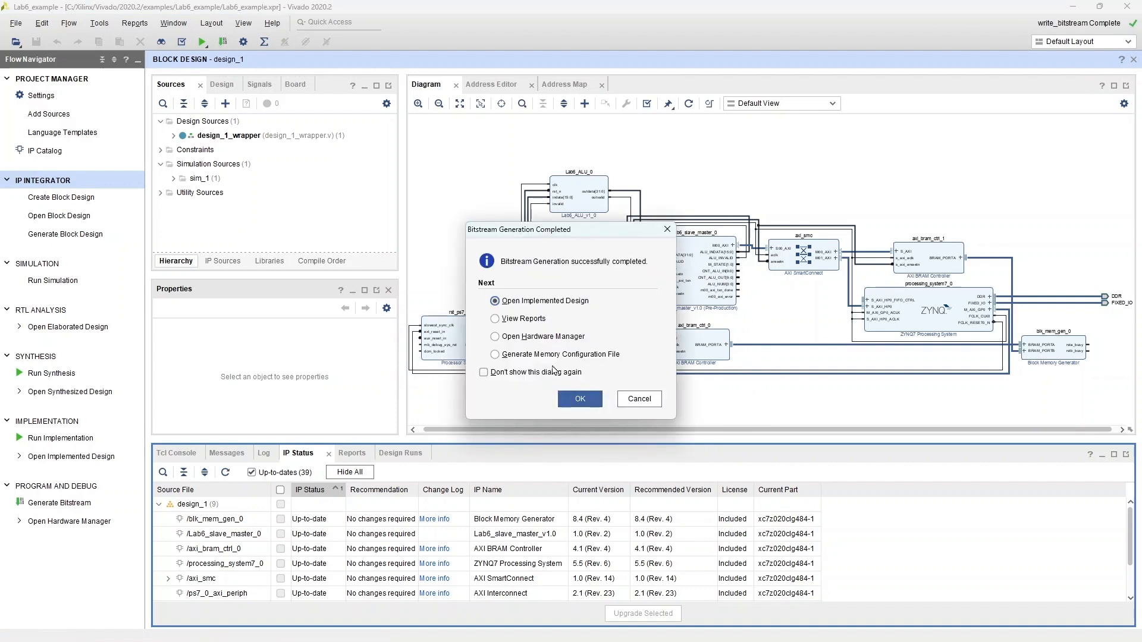
click(510, 337)
click(583, 400)
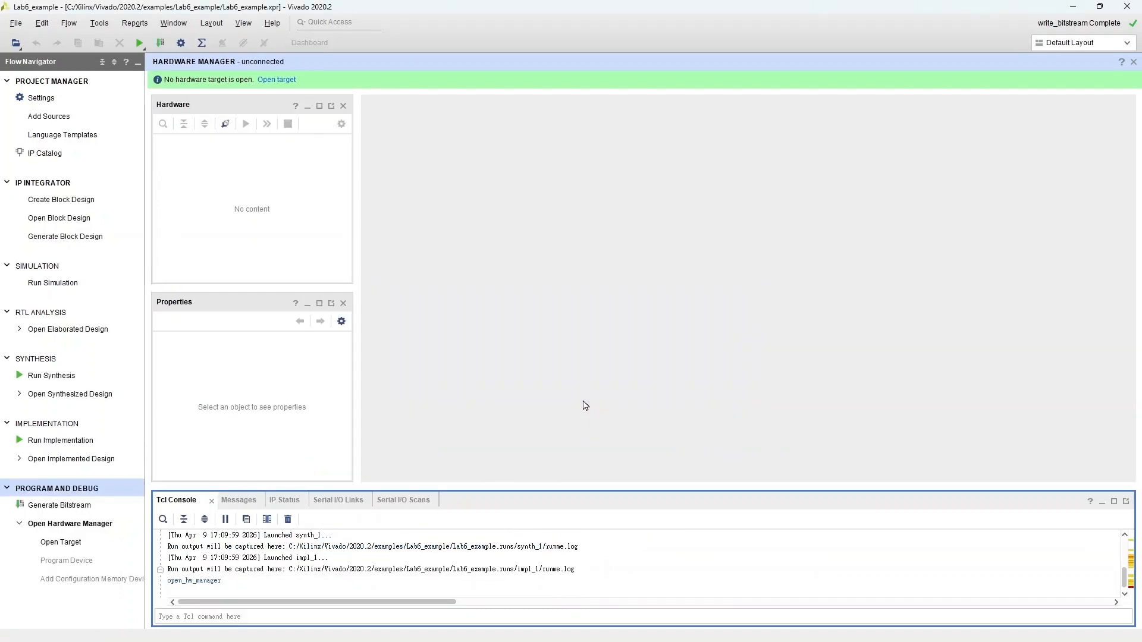
Step: Export the hardware platform including the bitstream as design_1_wrapper into the Lab6_example folder
click(16, 23)
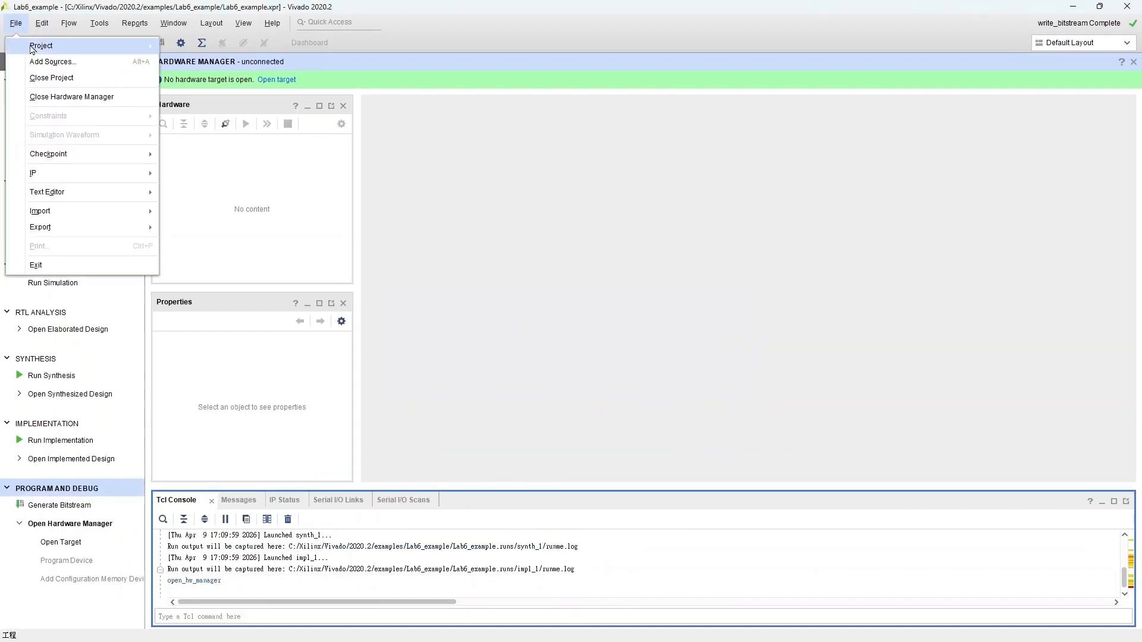
mouse_move(88, 235)
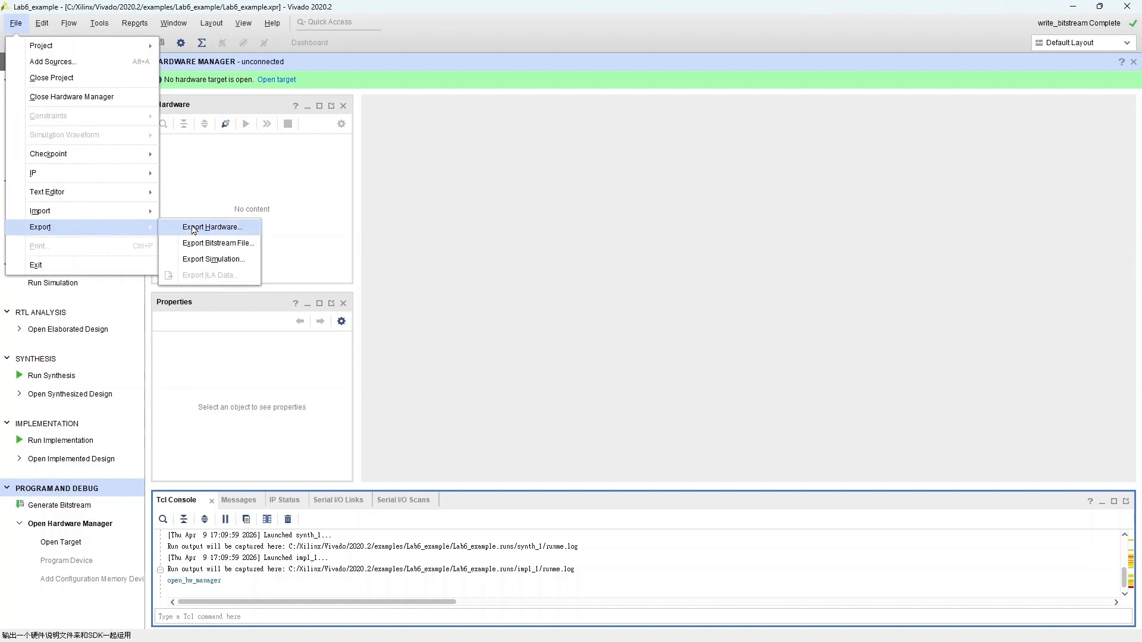
click(217, 231)
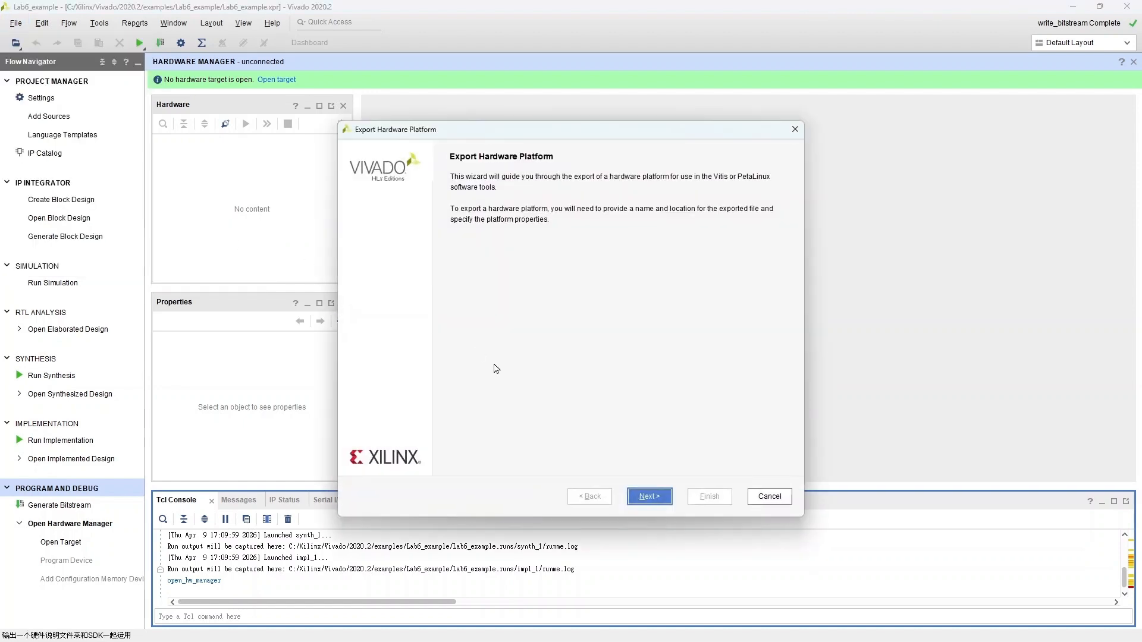
click(648, 495)
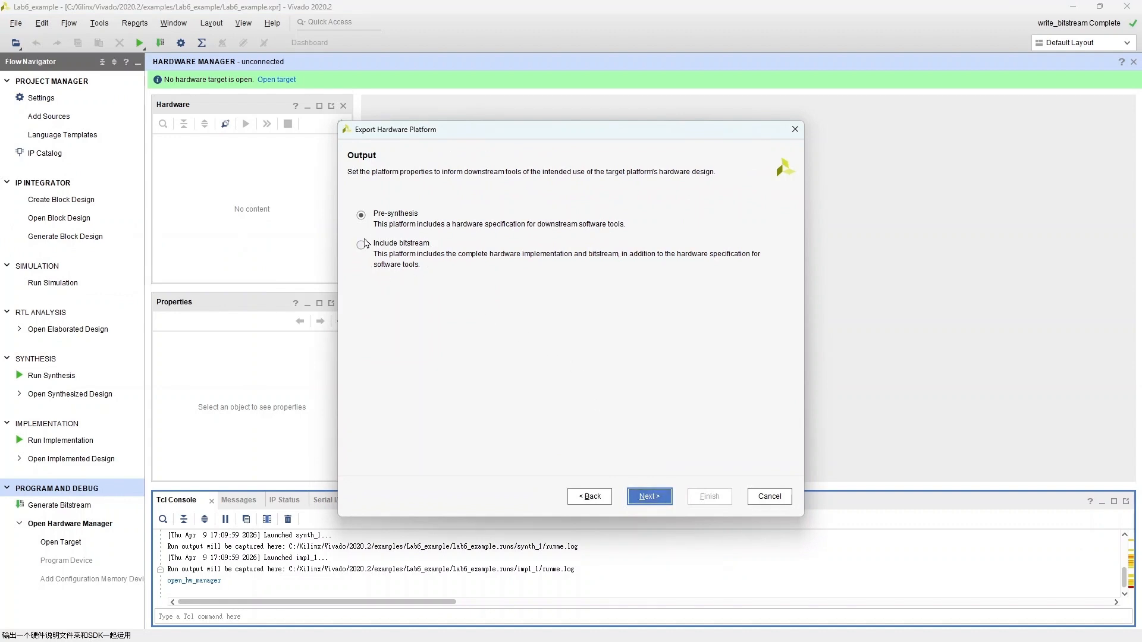
click(397, 246)
click(667, 496)
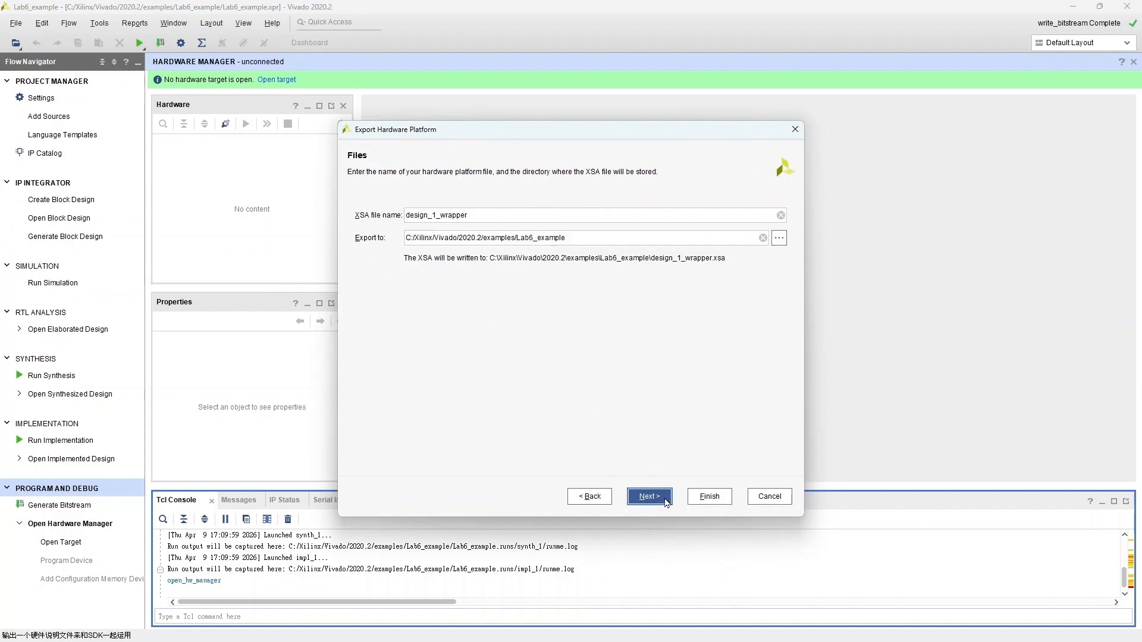
click(666, 502)
click(708, 497)
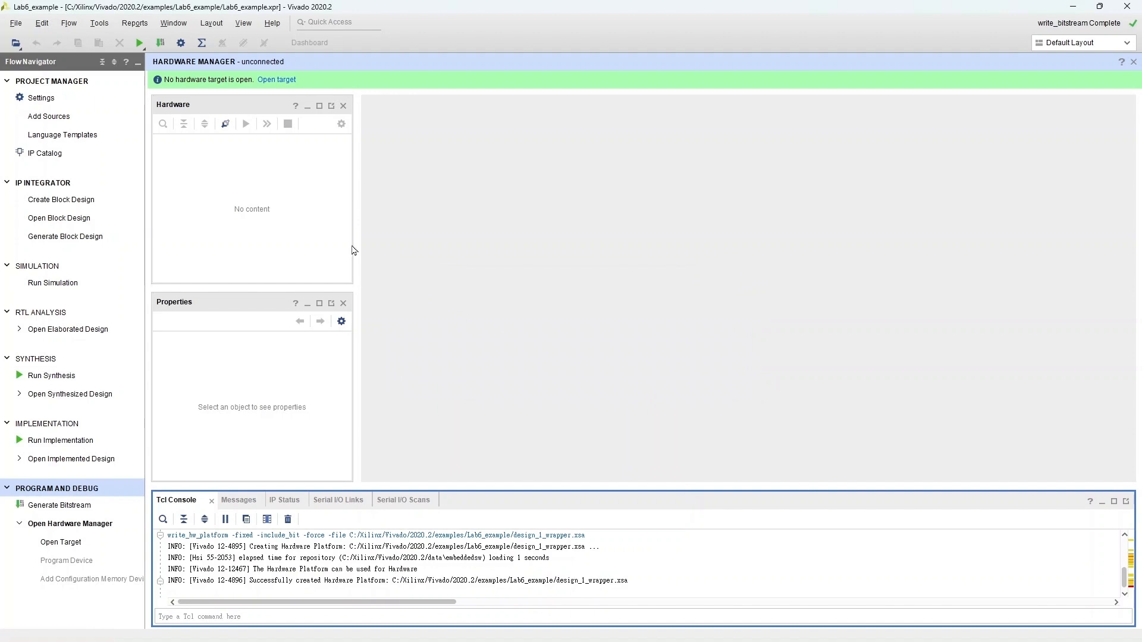
Step: Launch the Vitis IDE with the Lab6_vitis workspace and maximize its window
click(99, 23)
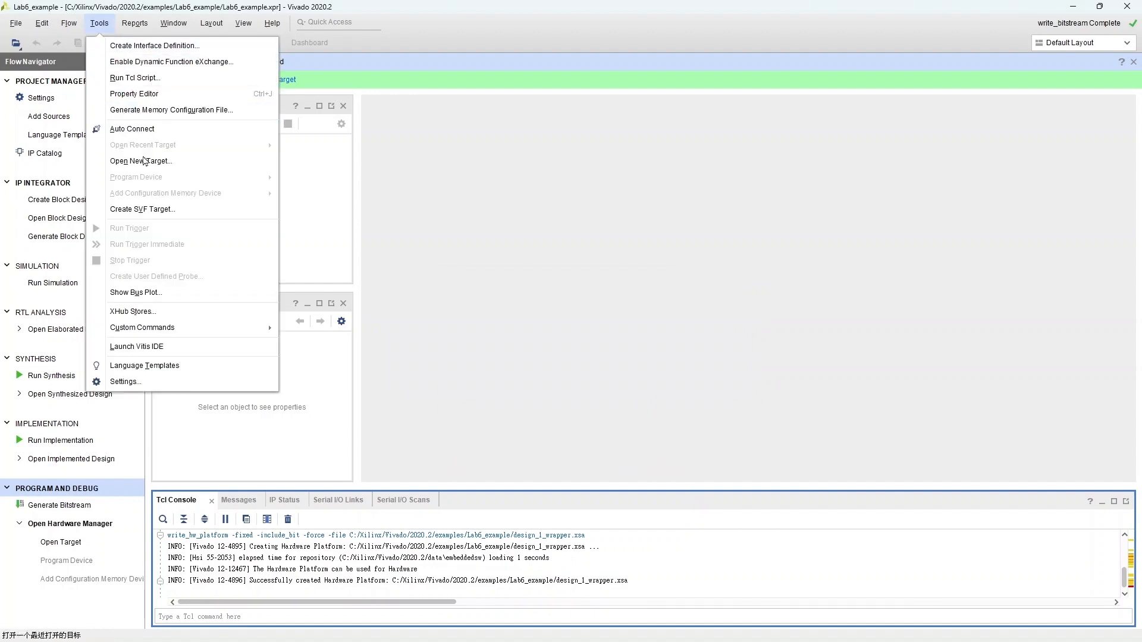
click(193, 351)
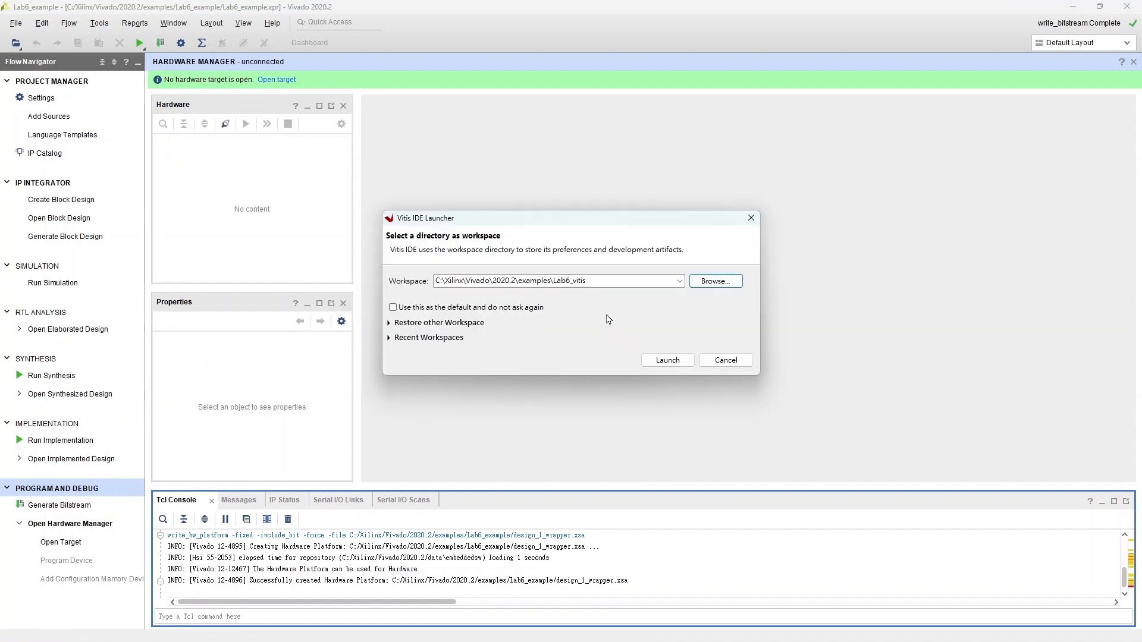
click(668, 362)
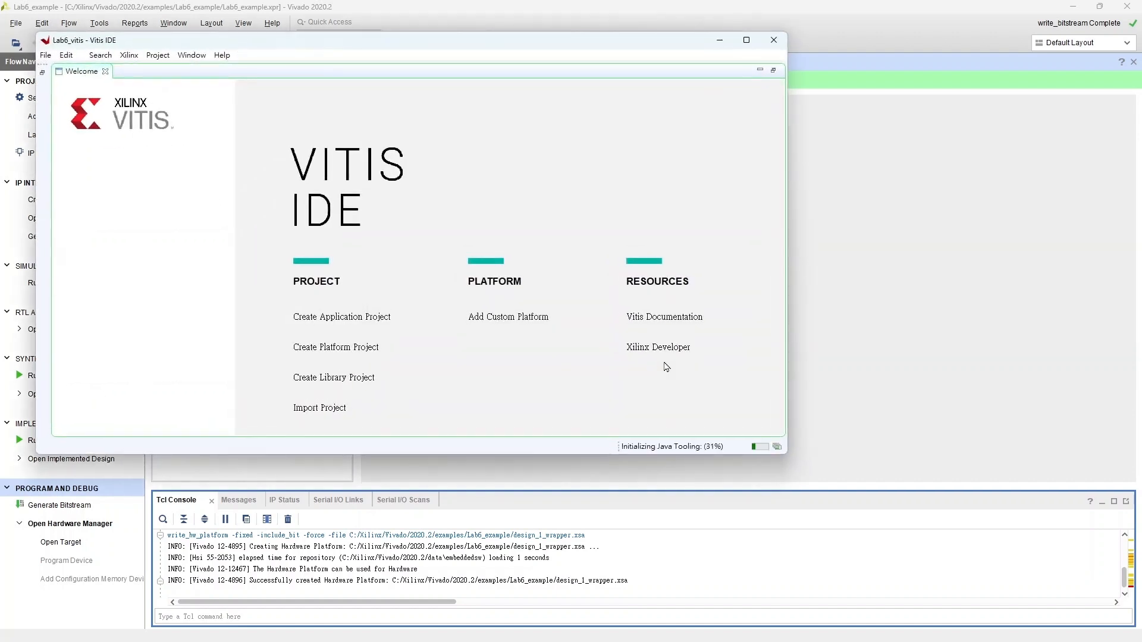
click(746, 41)
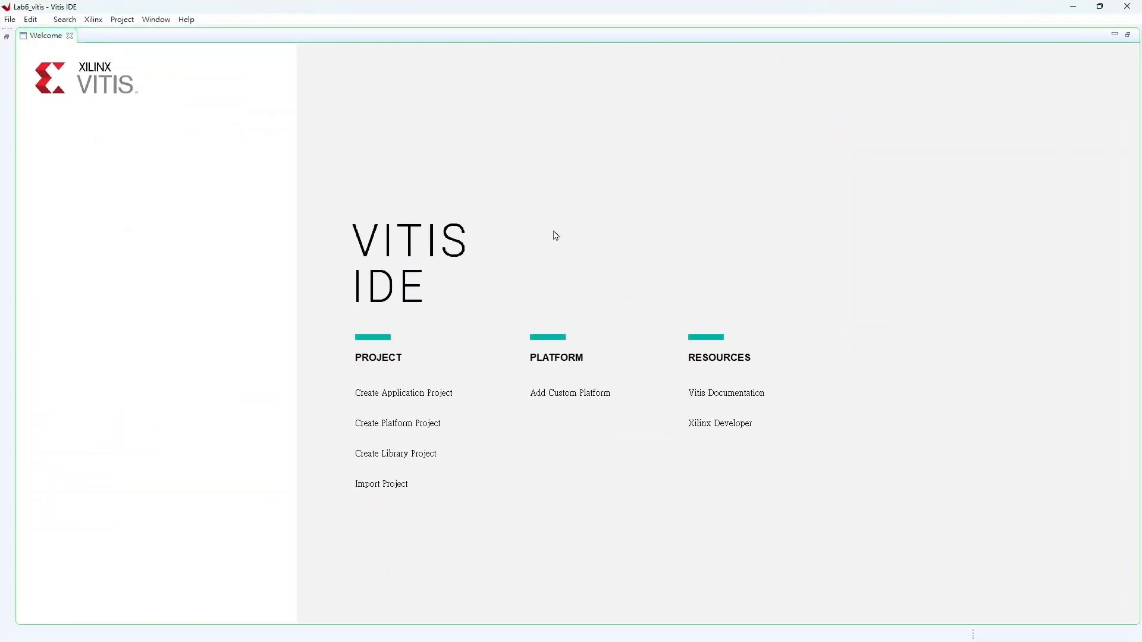
Step: Start a new application project and choose to create a new platform from a hardware XSA
click(434, 399)
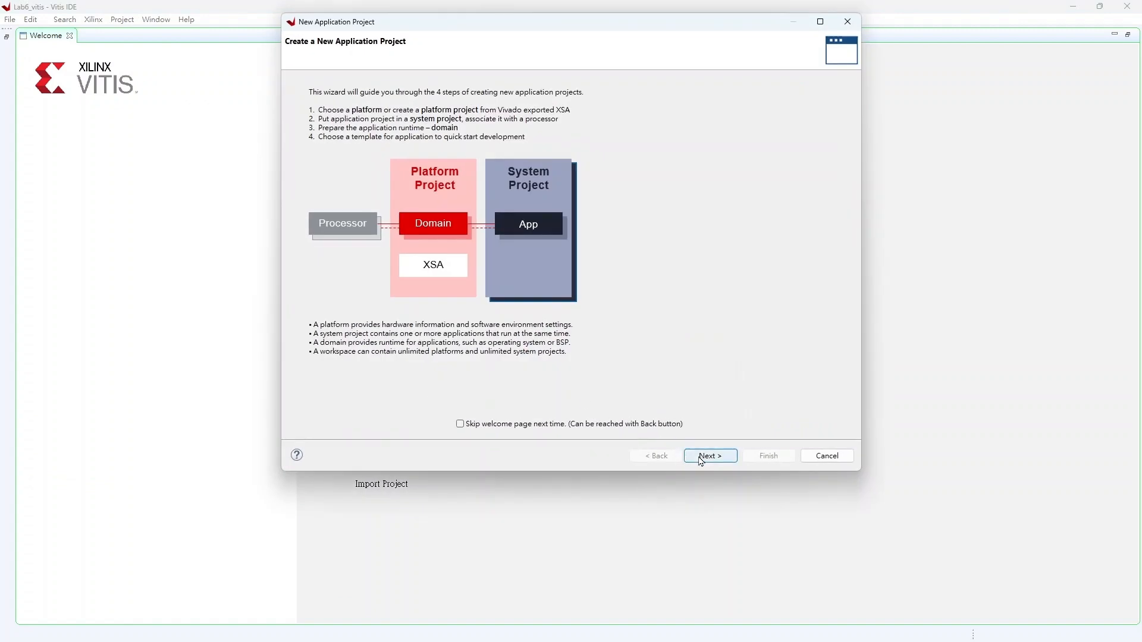
click(702, 457)
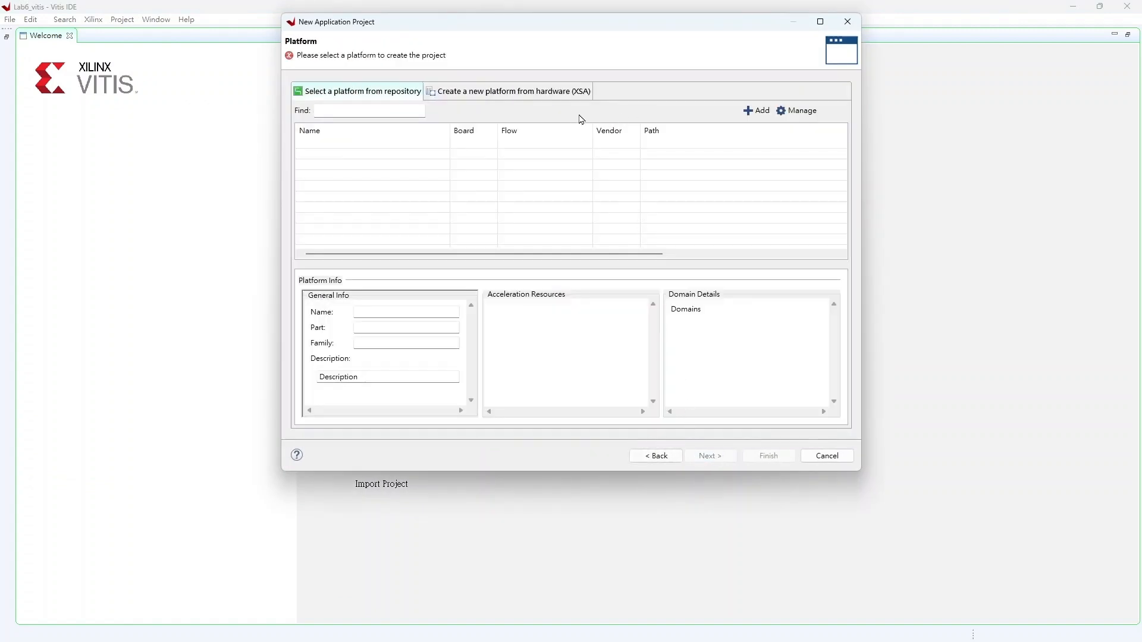
click(532, 94)
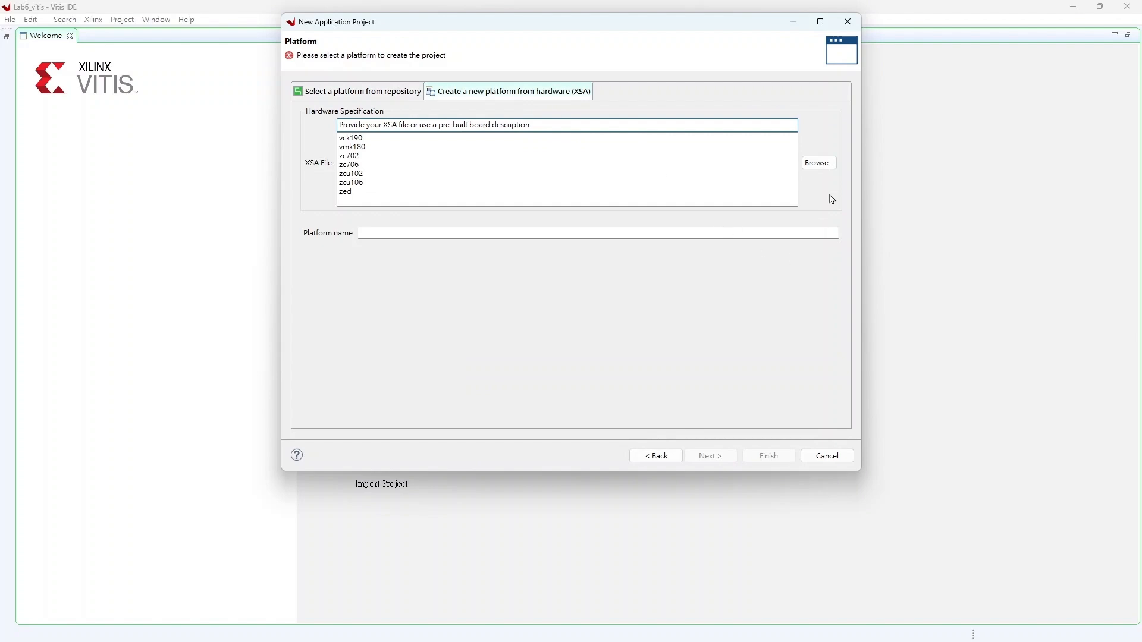
Step: Select design_1_wrapper.xsa from the Lab6_example folder as the platform's XSA file and continue
click(819, 163)
click(350, 245)
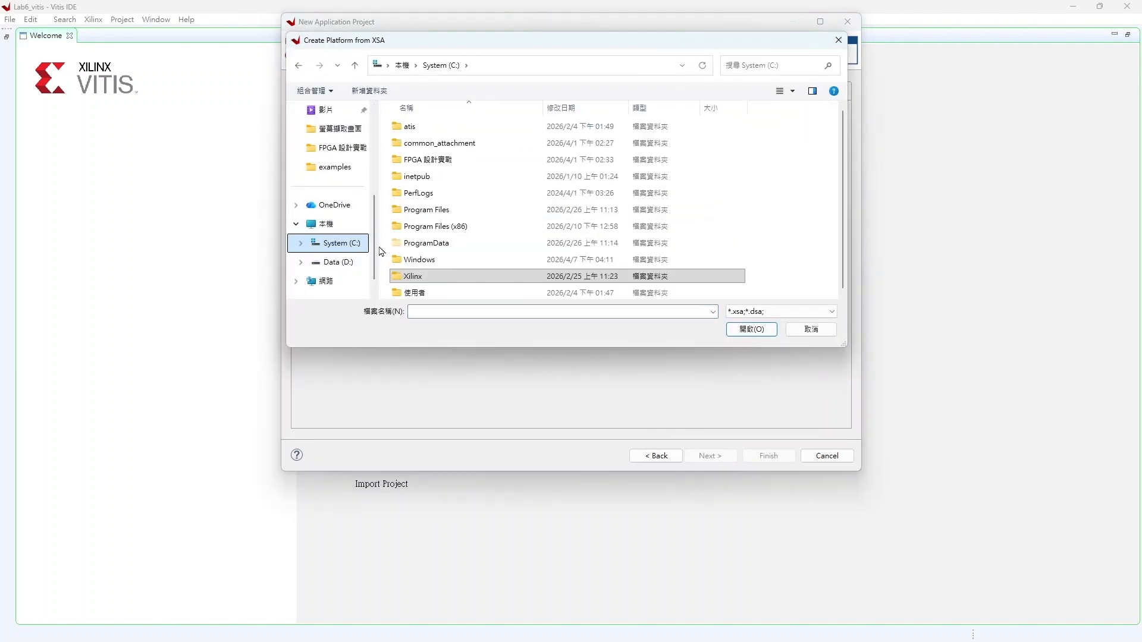
double_click(490, 280)
double_click(462, 184)
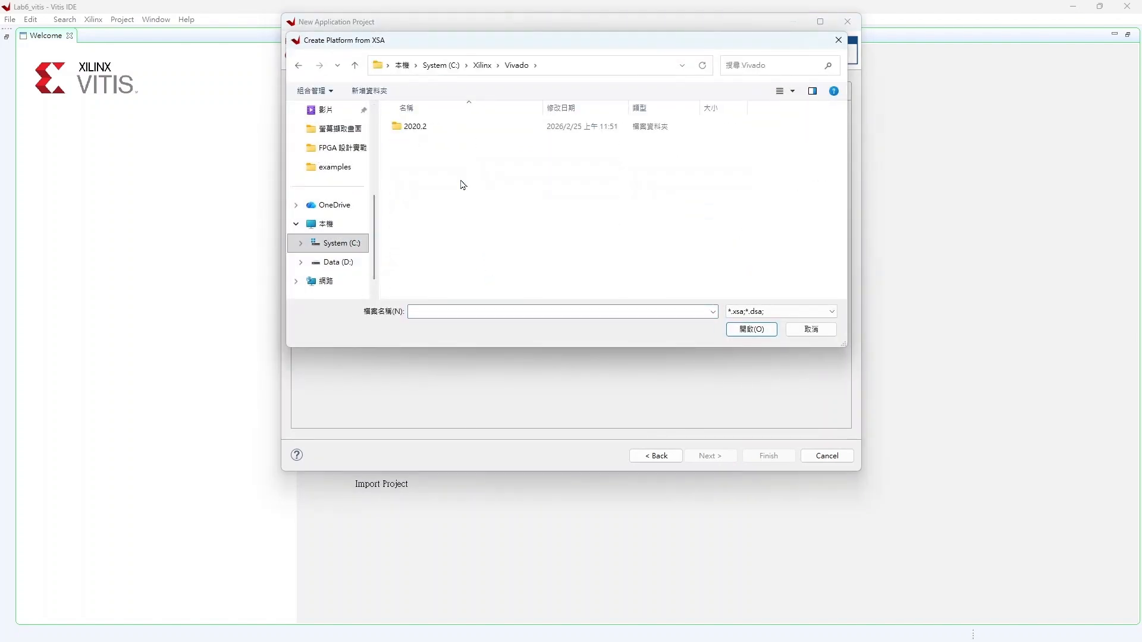
double_click(452, 131)
double_click(457, 194)
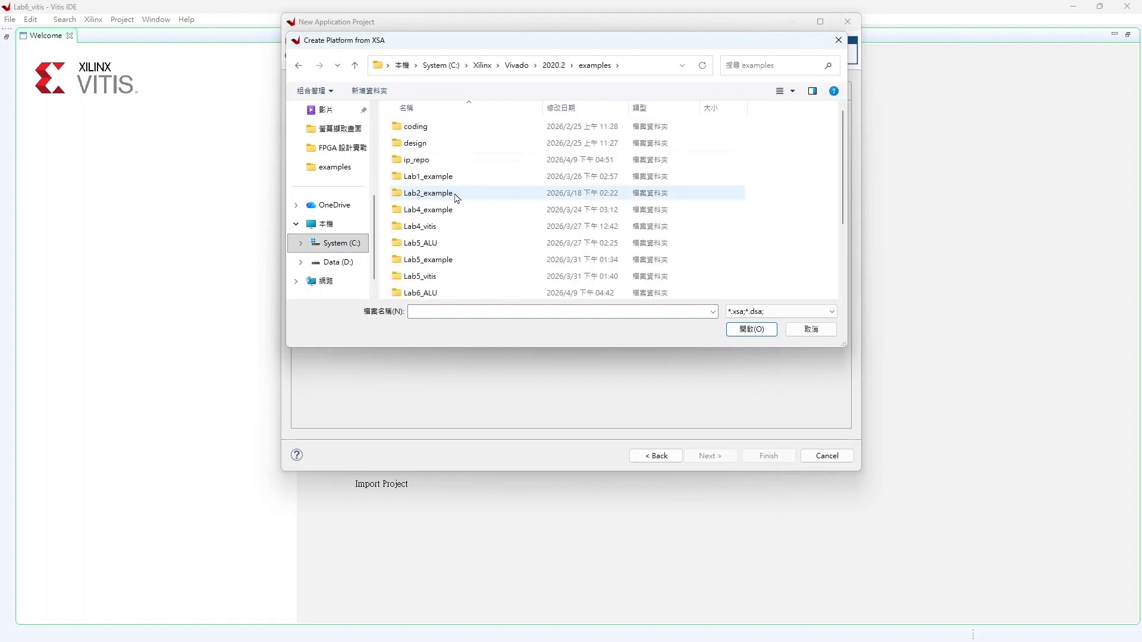
scroll(461, 266, down, 1)
double_click(455, 274)
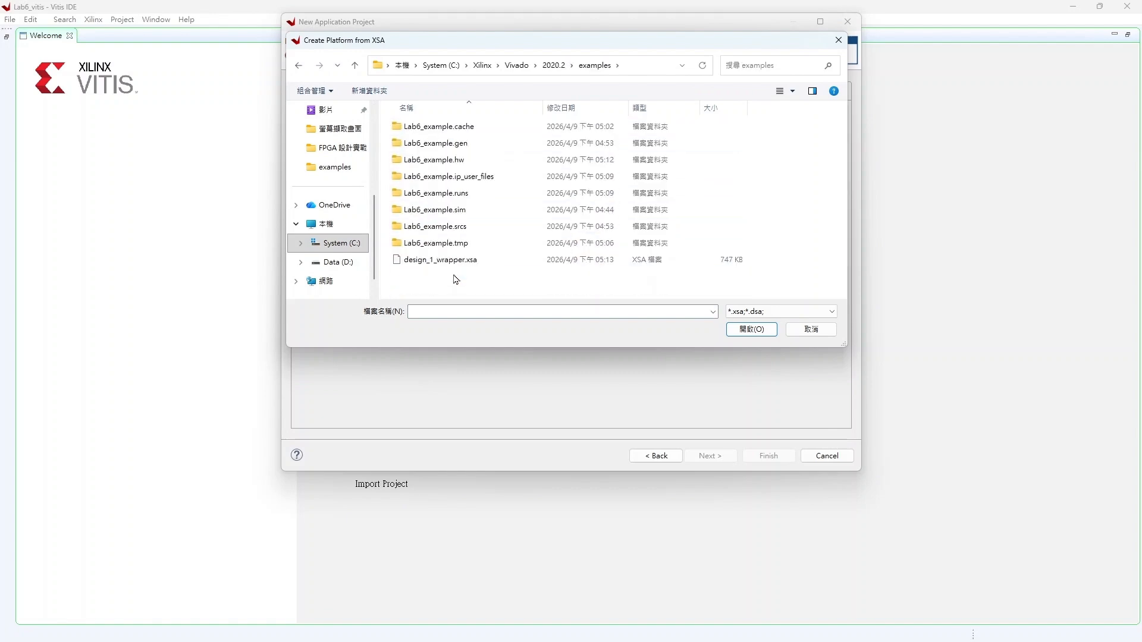
click(455, 260)
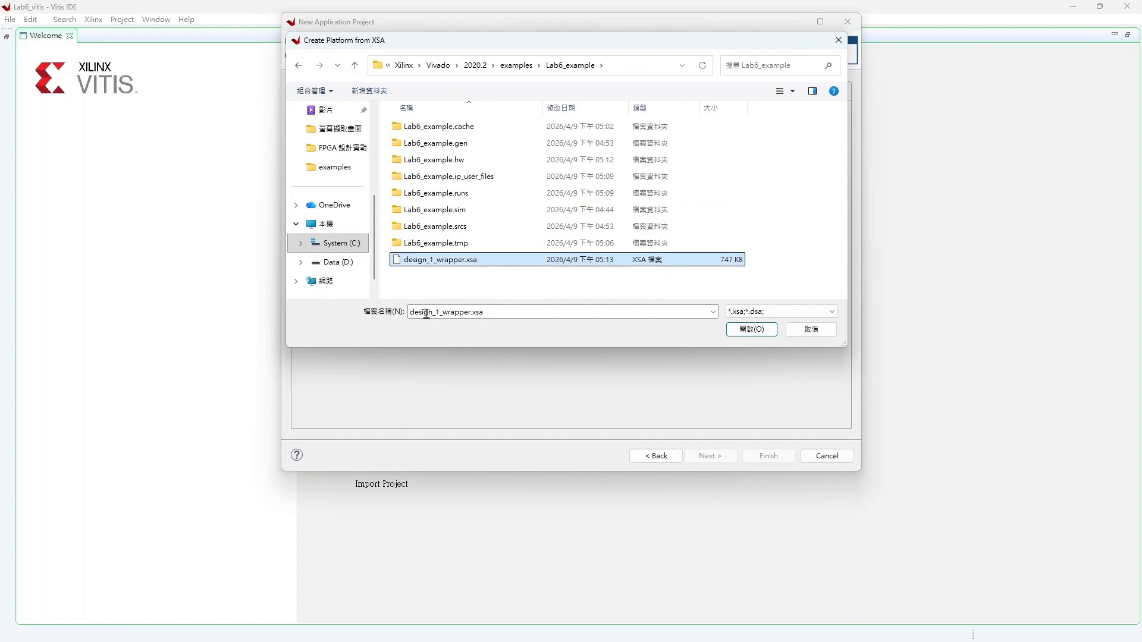
click(740, 330)
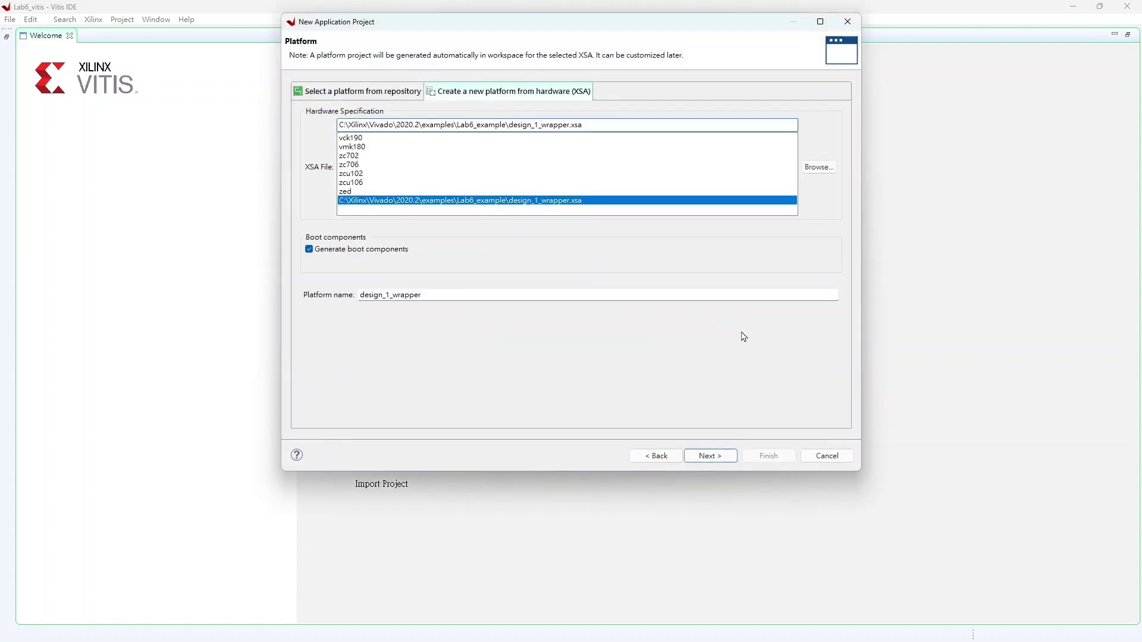
click(726, 459)
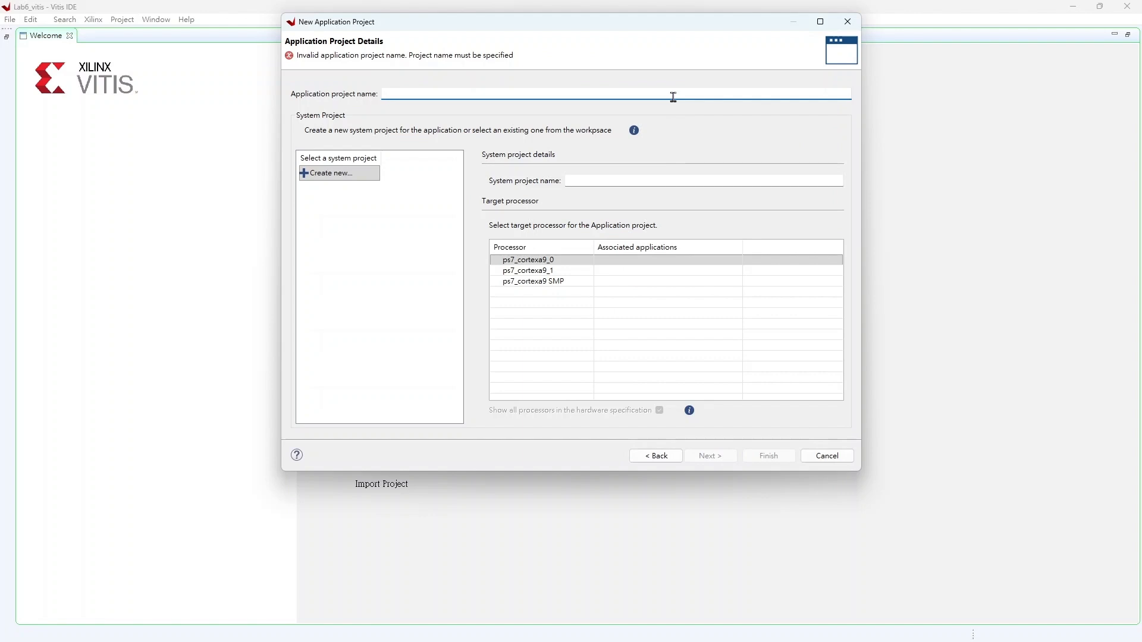
Step: Create the application project Lab6_test with the default domain and template, and expand its src folder
text(L)
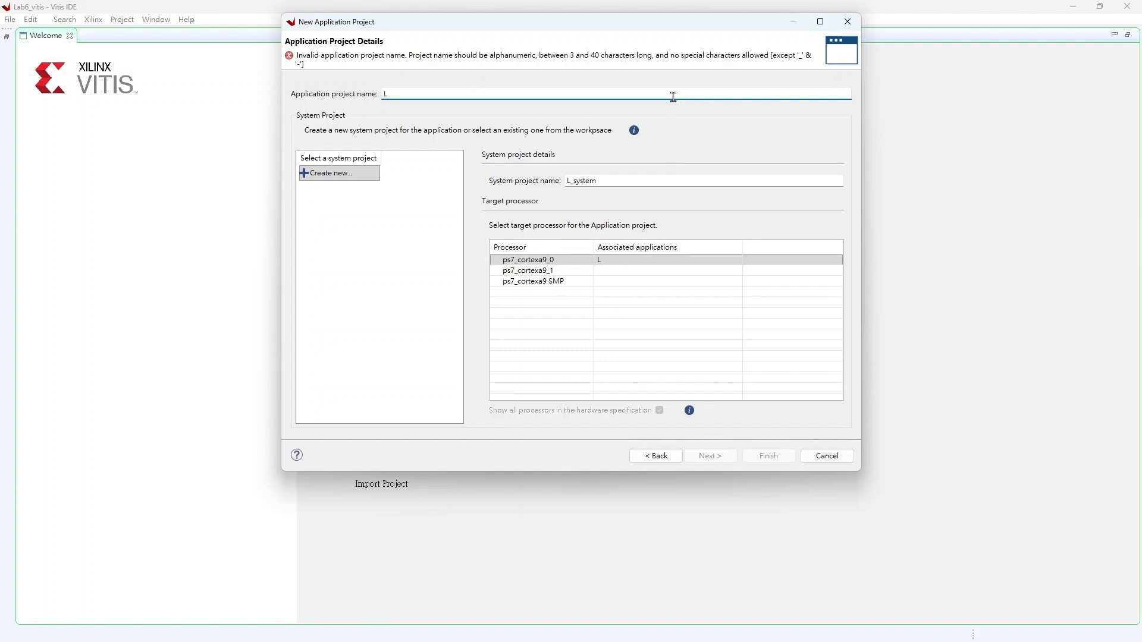
text(ab)
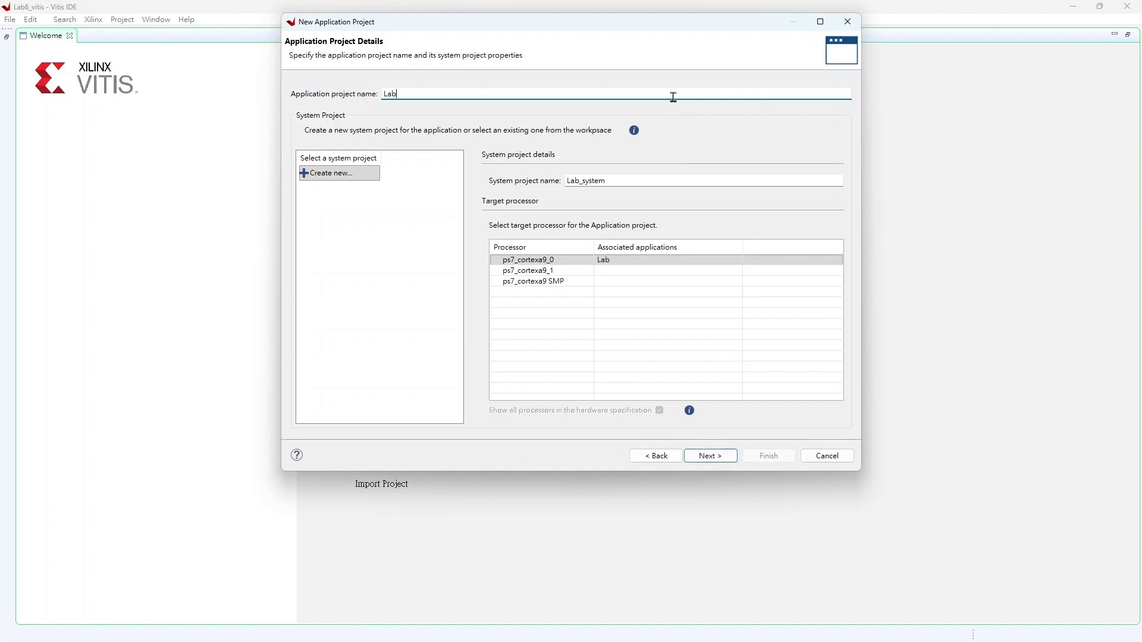
text(6_test)
click(736, 460)
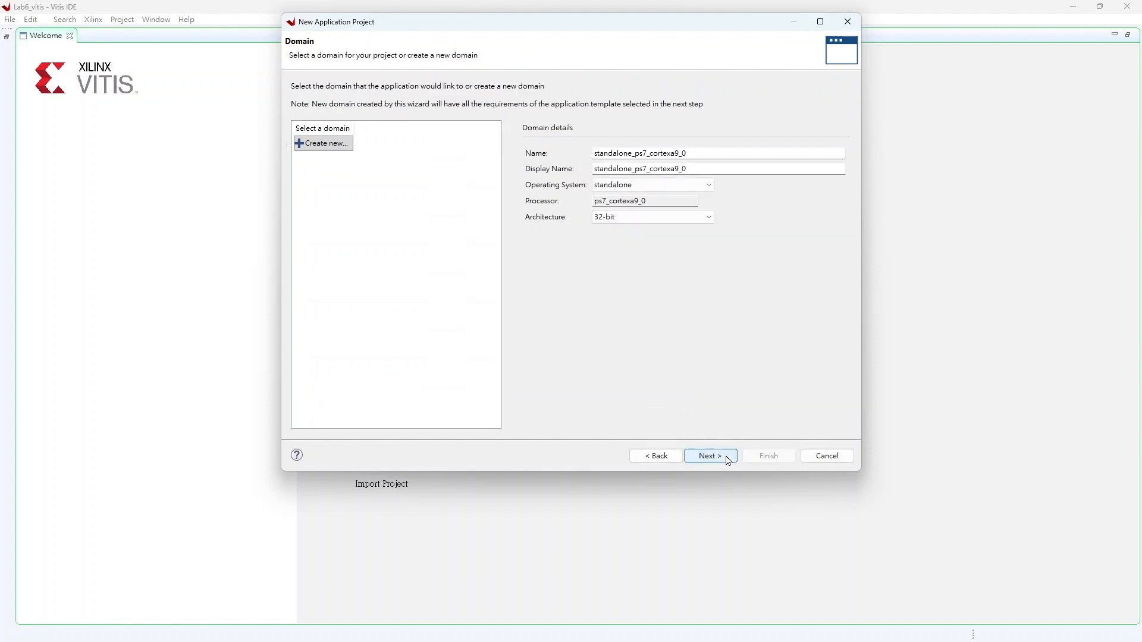
click(726, 460)
click(770, 456)
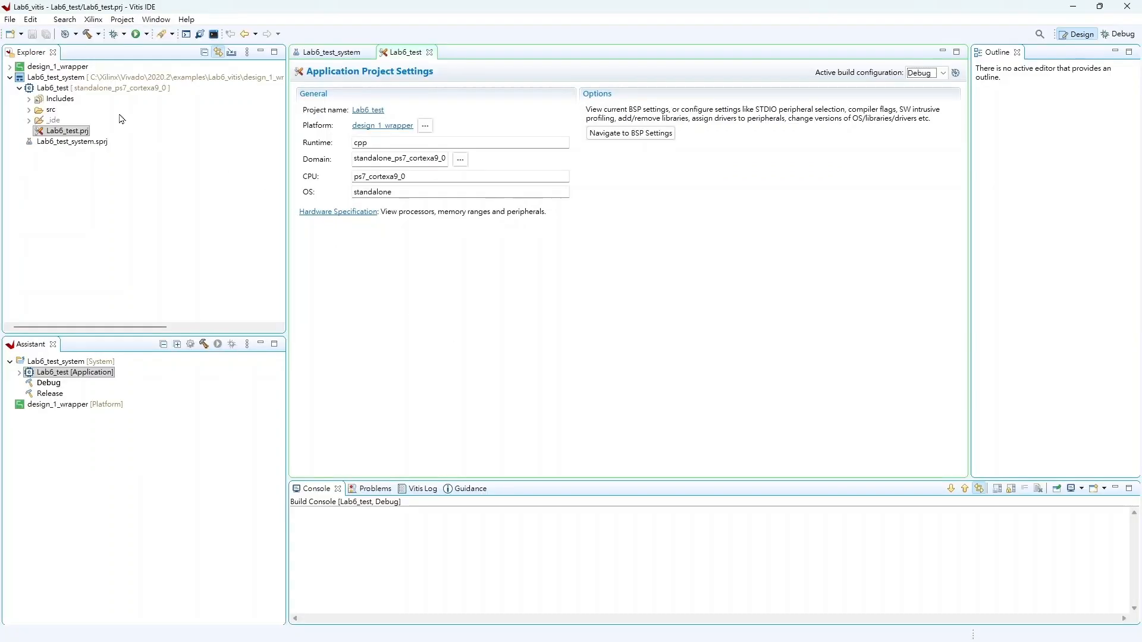
click(28, 110)
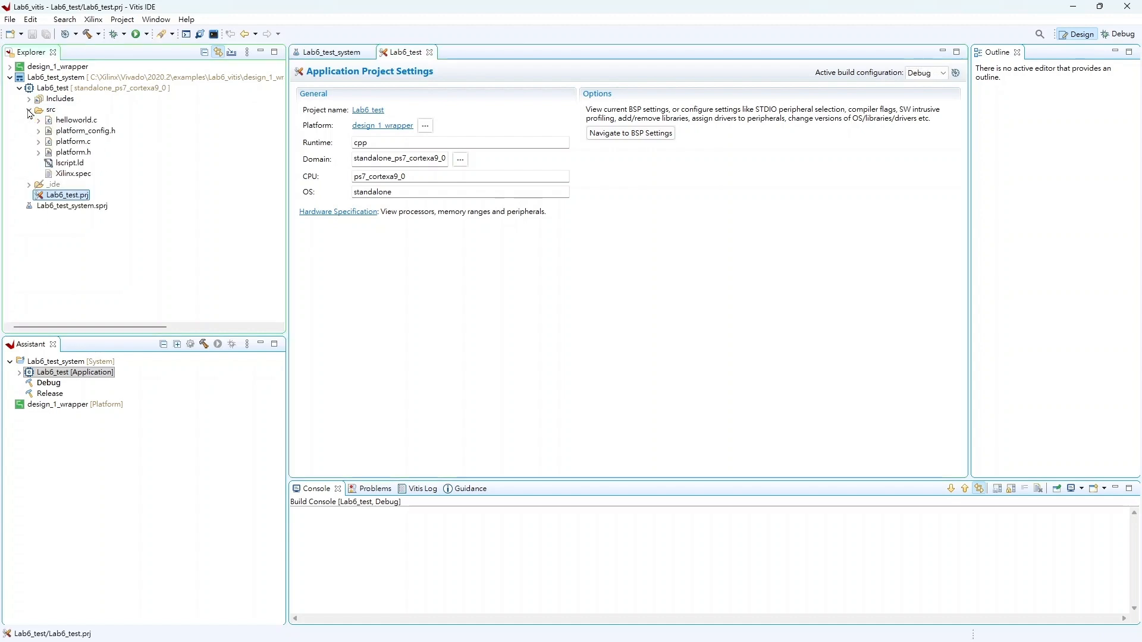
Step: Open helloworld.c and replace its entire contents with the prepared ALU test program copied from Notepad
double_click(77, 121)
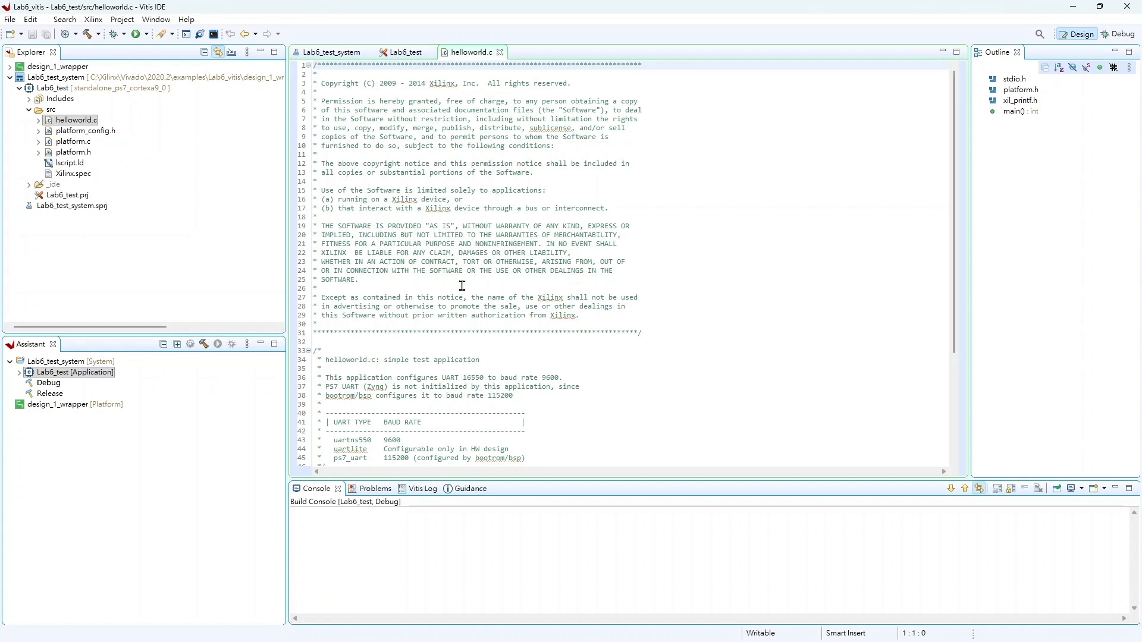
click(148, 632)
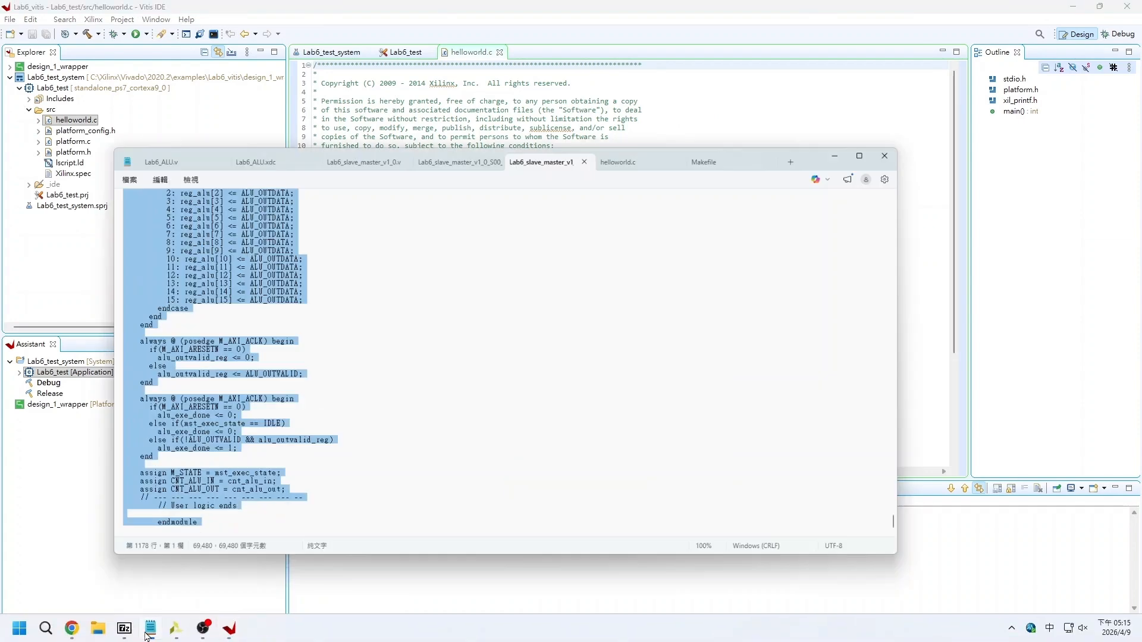
click(659, 124)
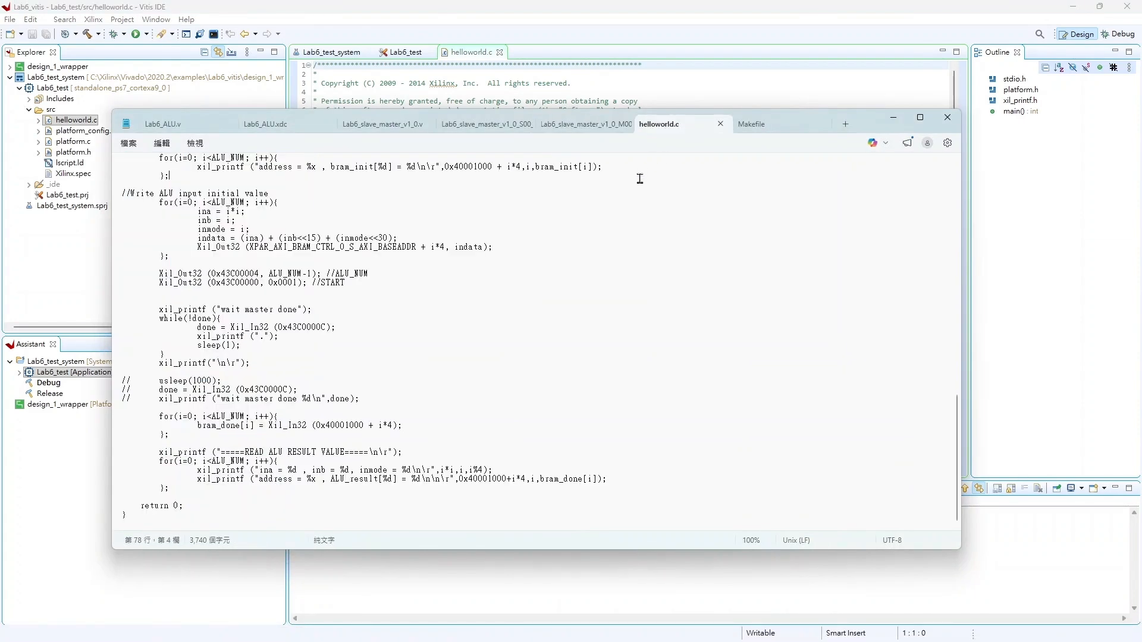
key(ctrl+a)
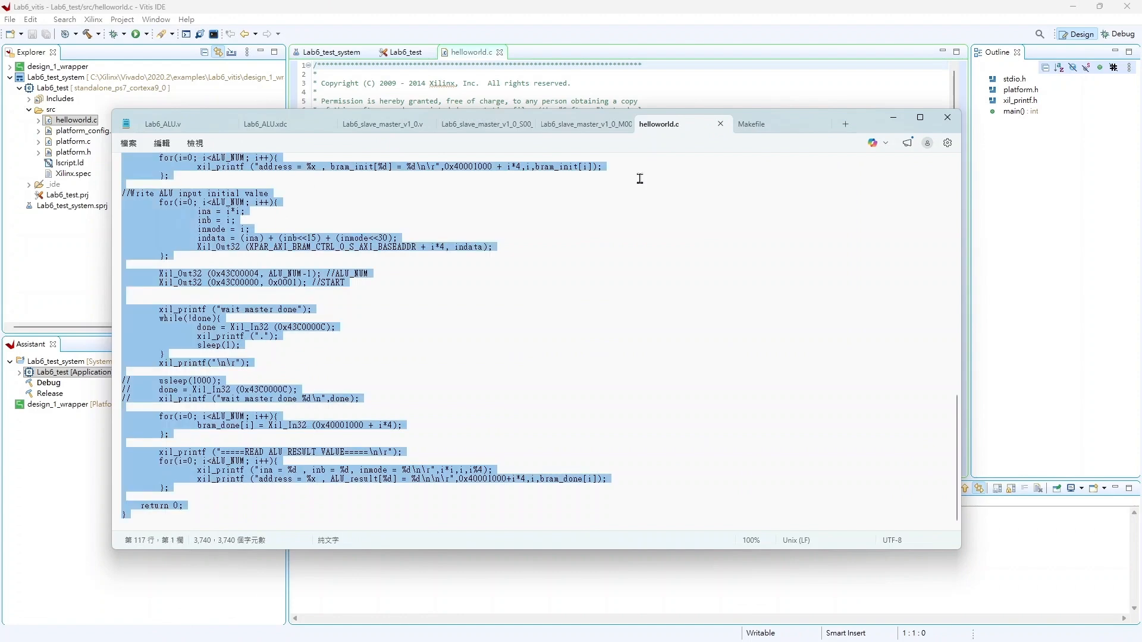
click(893, 118)
click(809, 126)
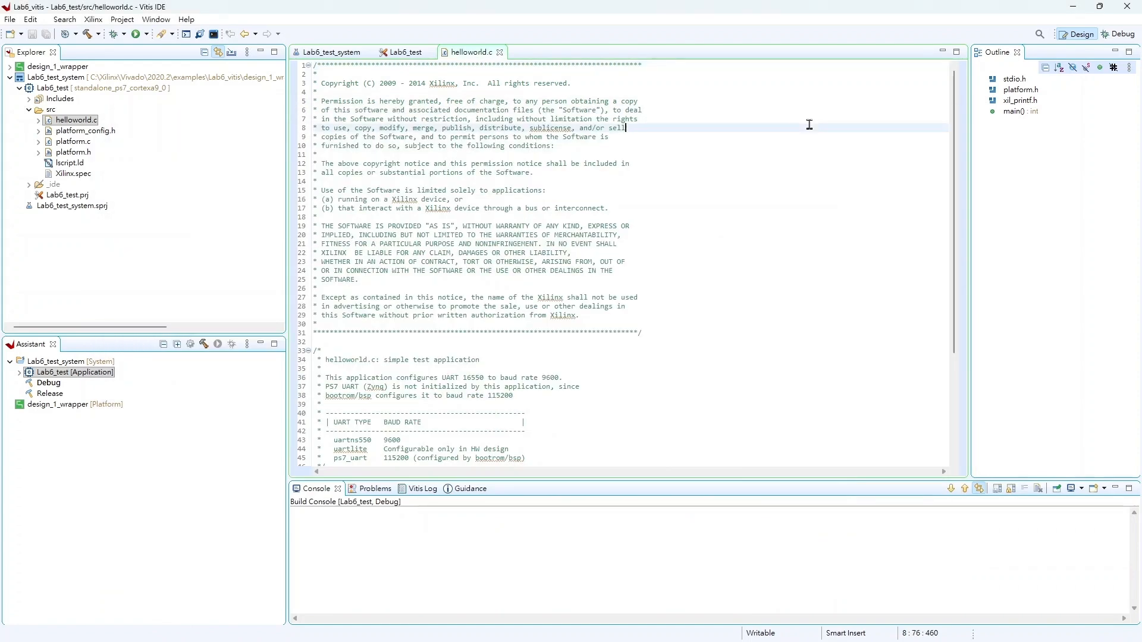
key(ctrl+a)
key(ctrl+v)
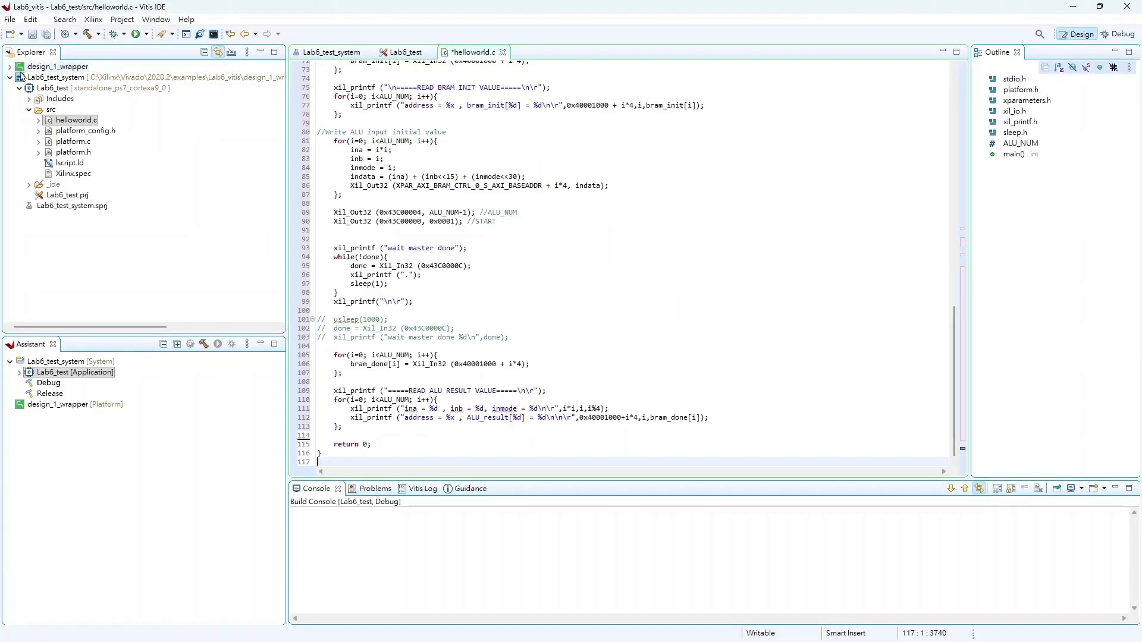
Step: Open the platform hw drivers Lab6_slave_master_v1_0 src Makefile and replace its contents with the corrected Makefile text from Notepad
click(10, 66)
click(19, 88)
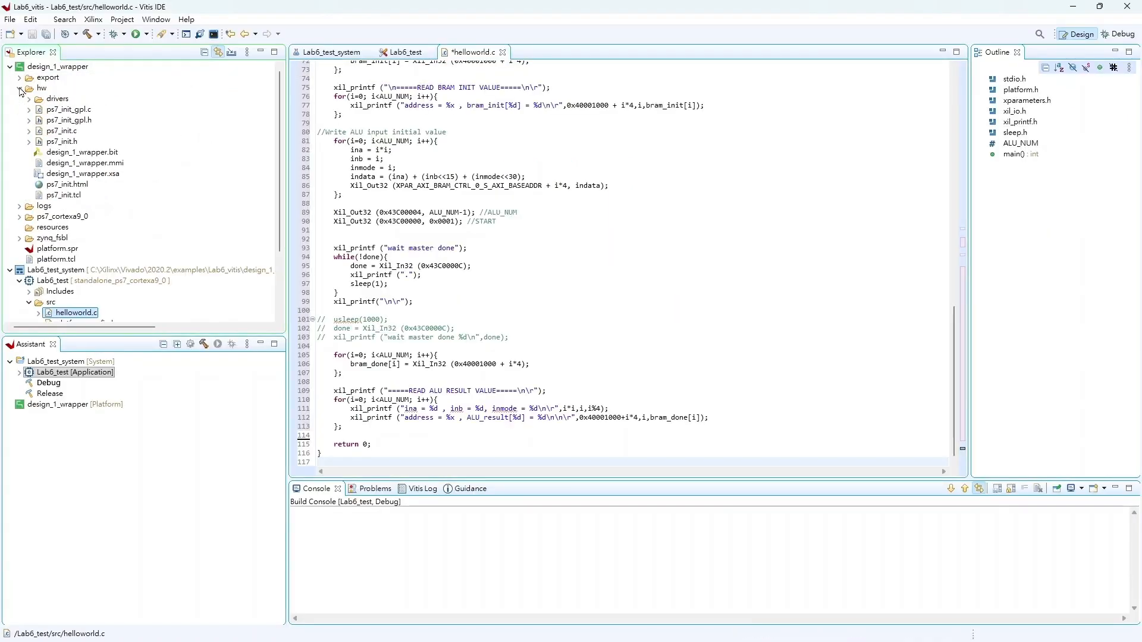
click(29, 99)
click(39, 109)
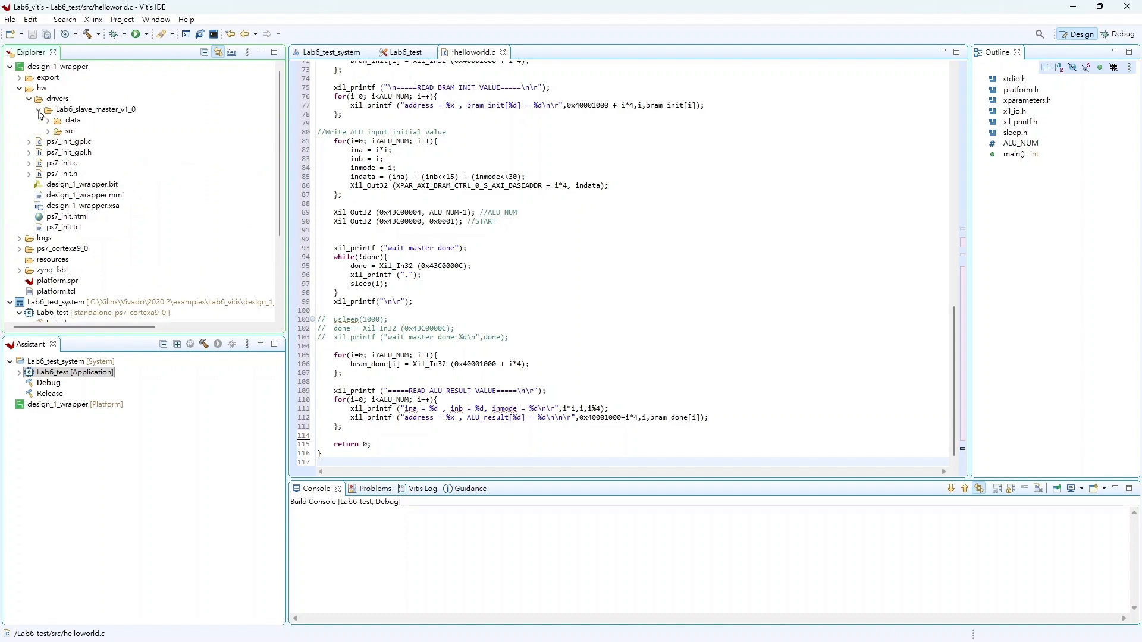
click(48, 131)
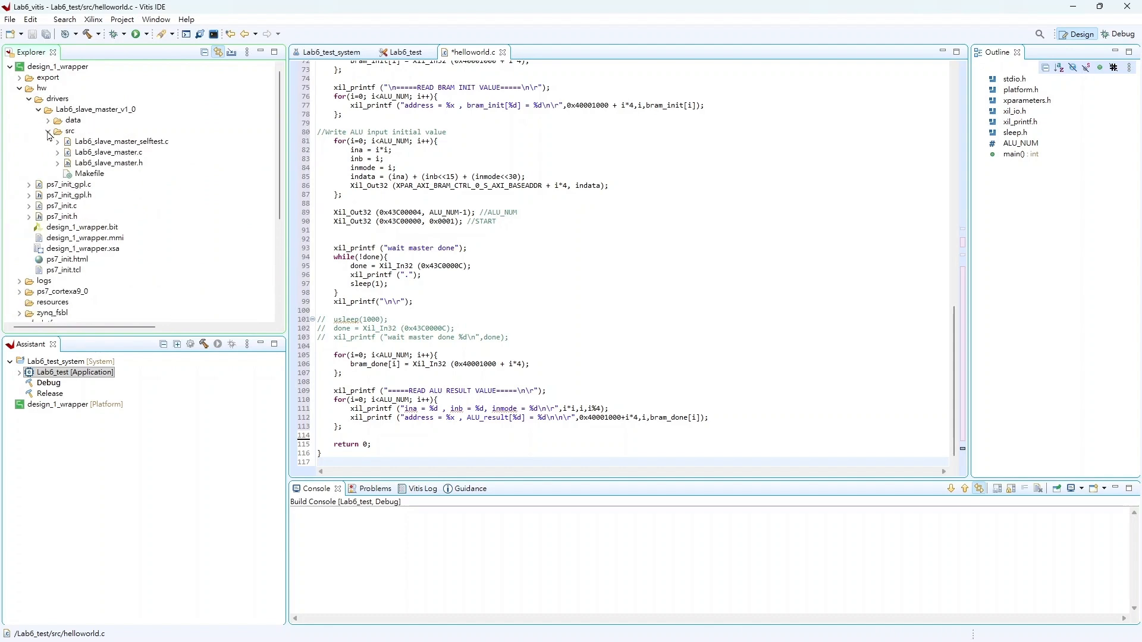
click(89, 174)
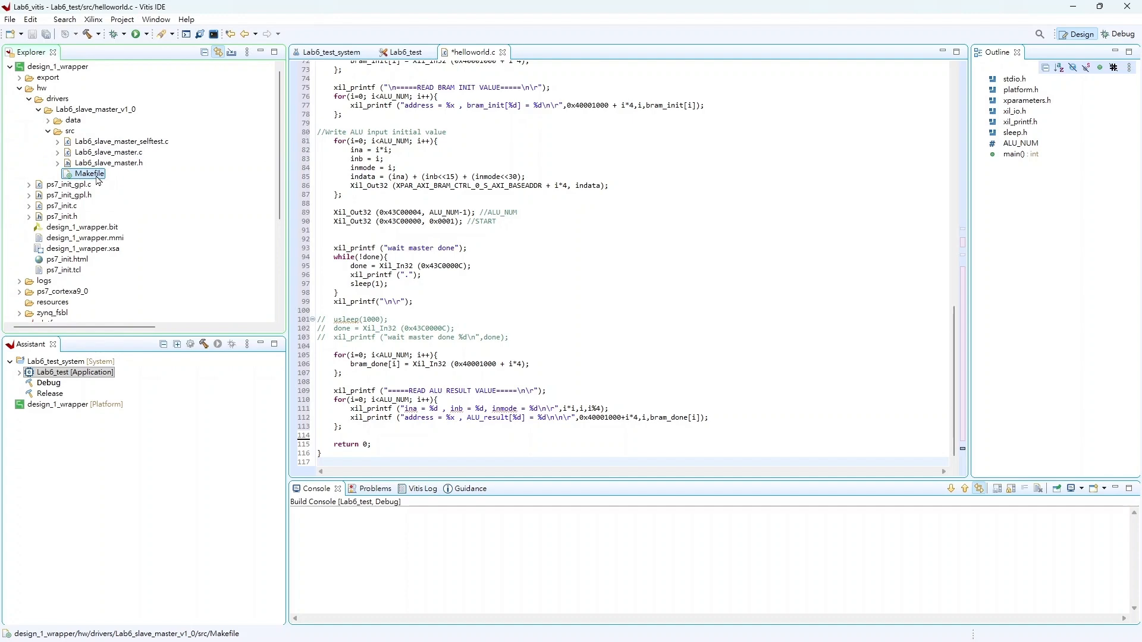
double_click(95, 175)
click(151, 629)
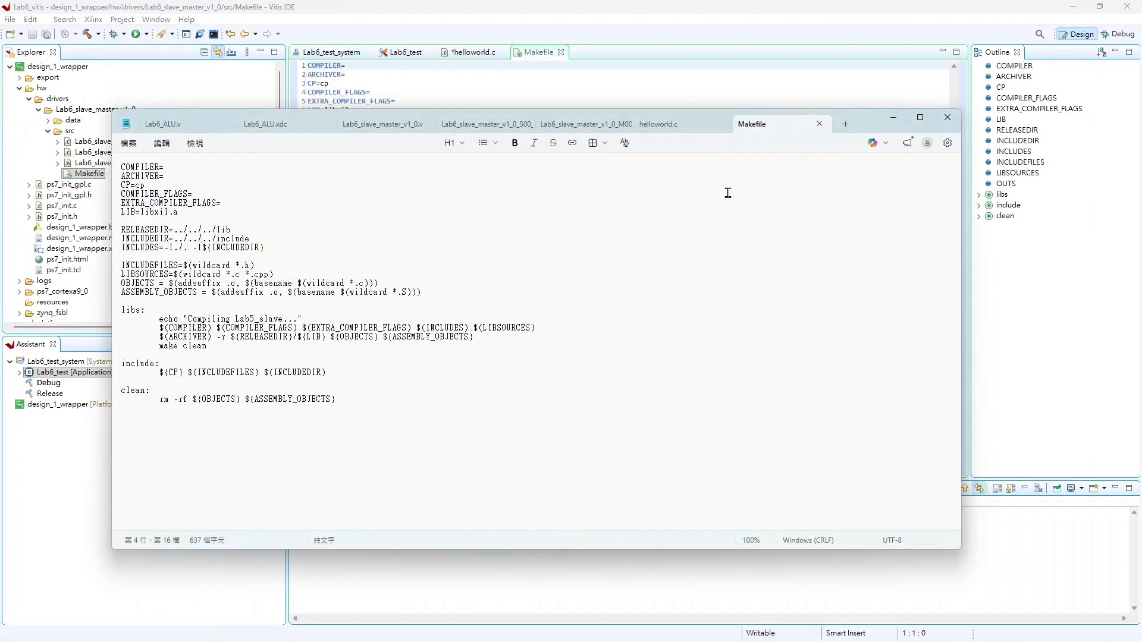
key(ctrl+a)
key(ctrl+c)
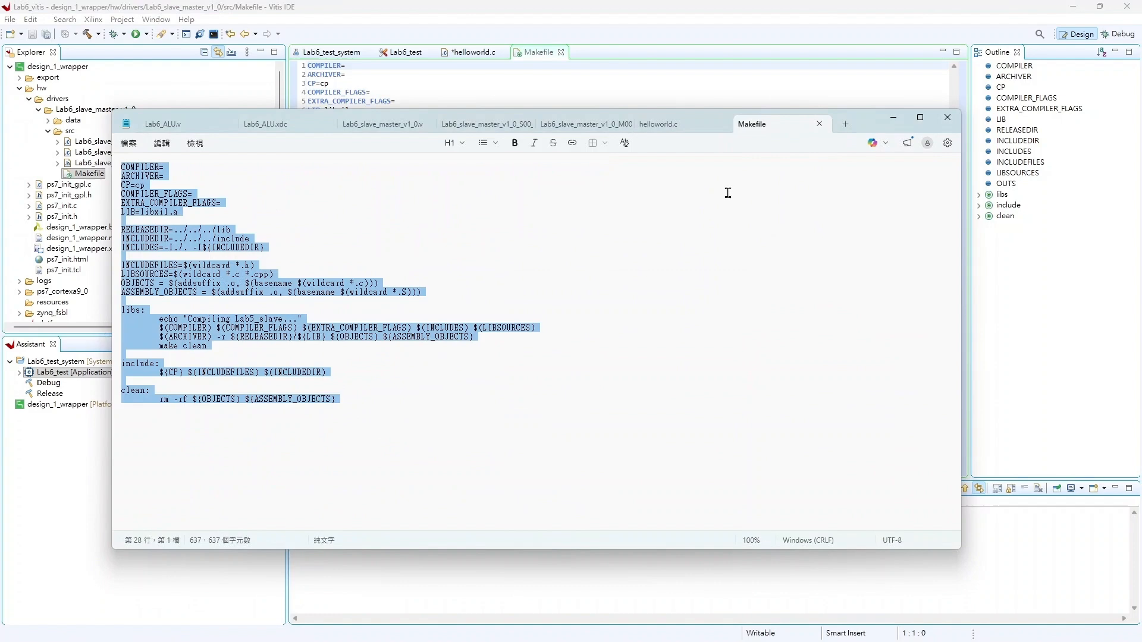
click(893, 117)
click(782, 142)
key(ctrl+a)
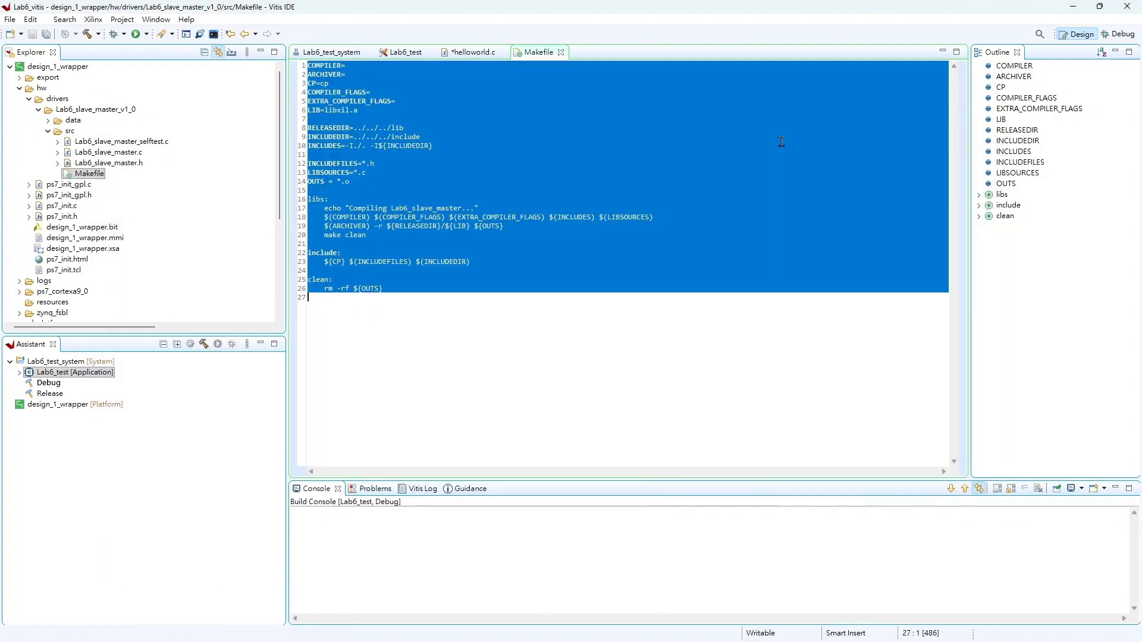
key(ctrl+v)
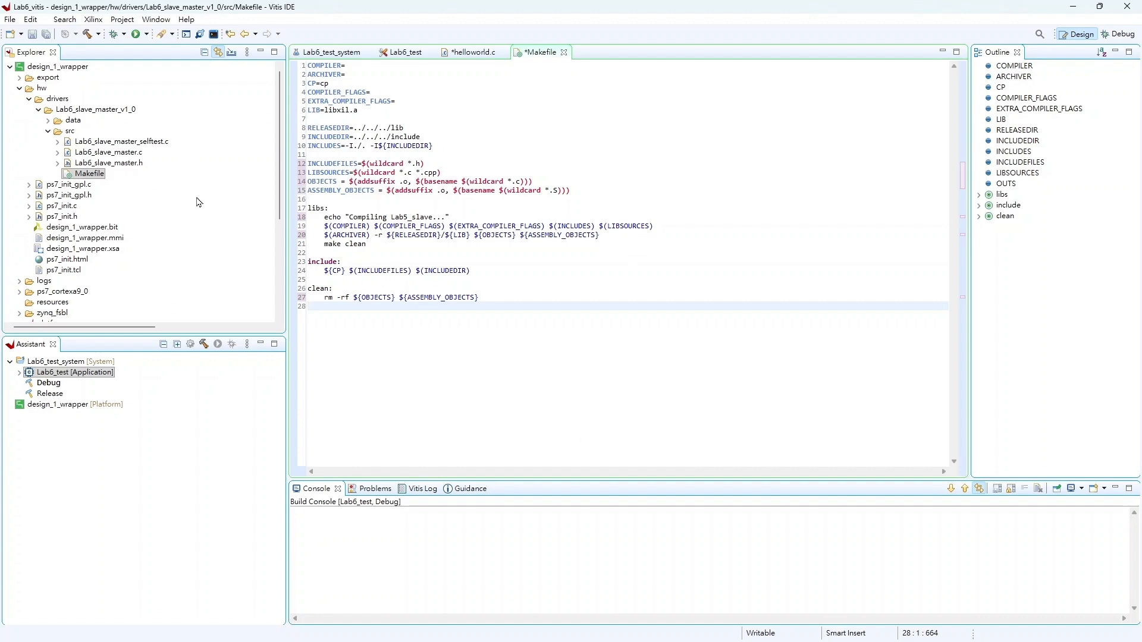
Step: Replace the standalone BSP's libsrc Lab6_slave_master_v1_0 src Makefile contents with the same corrected Makefile text
scroll(108, 272, down, 1)
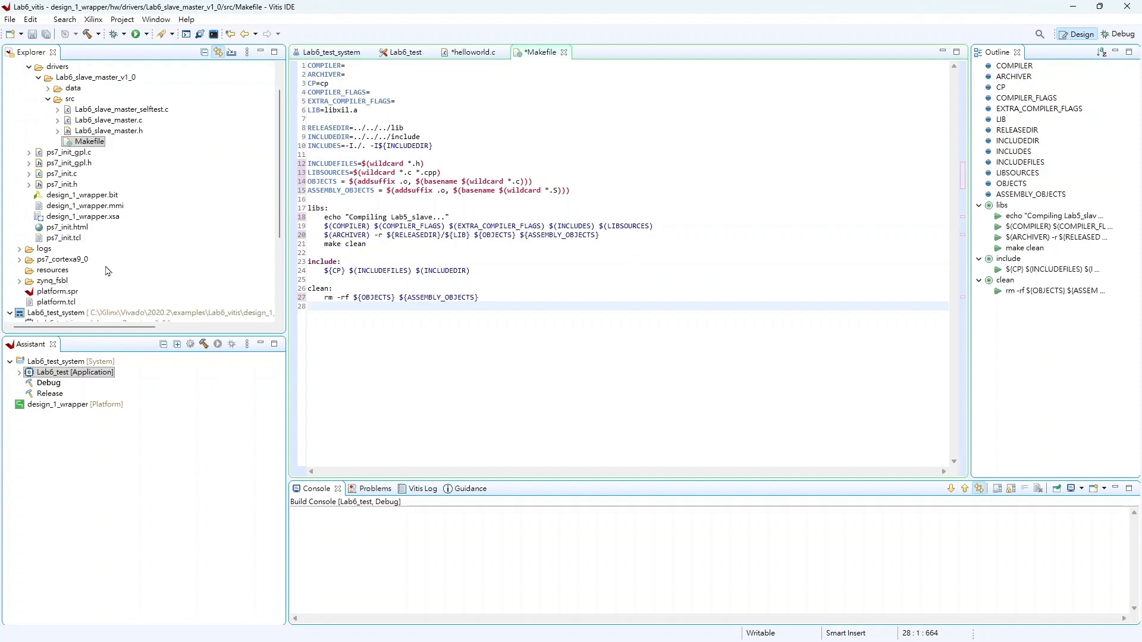
click(19, 260)
scroll(90, 271, down, 1)
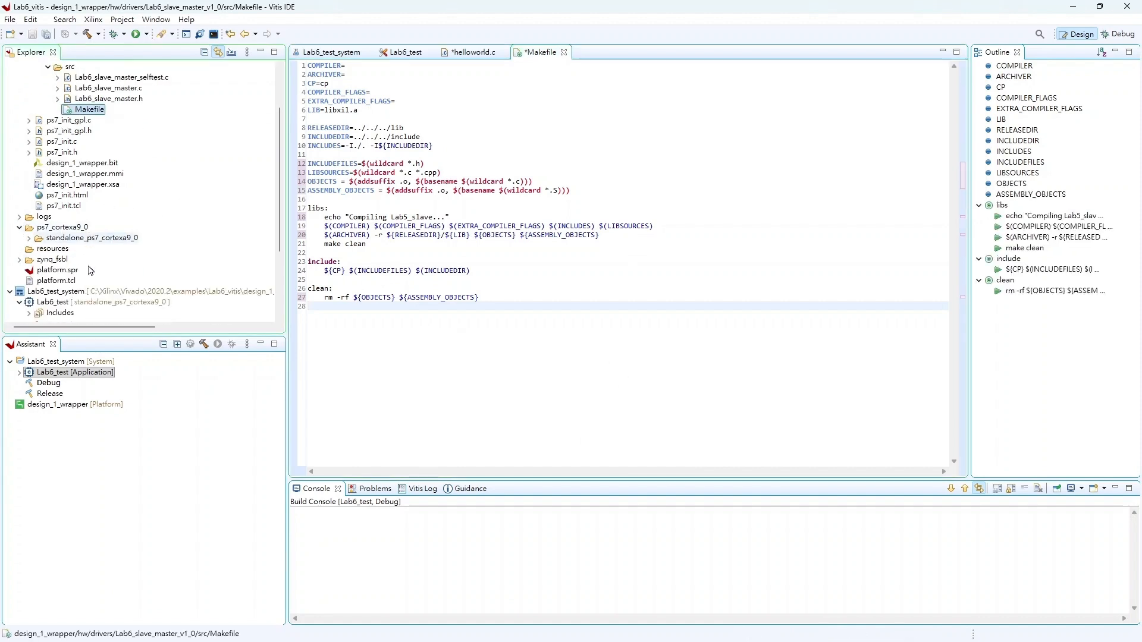
click(29, 238)
click(38, 249)
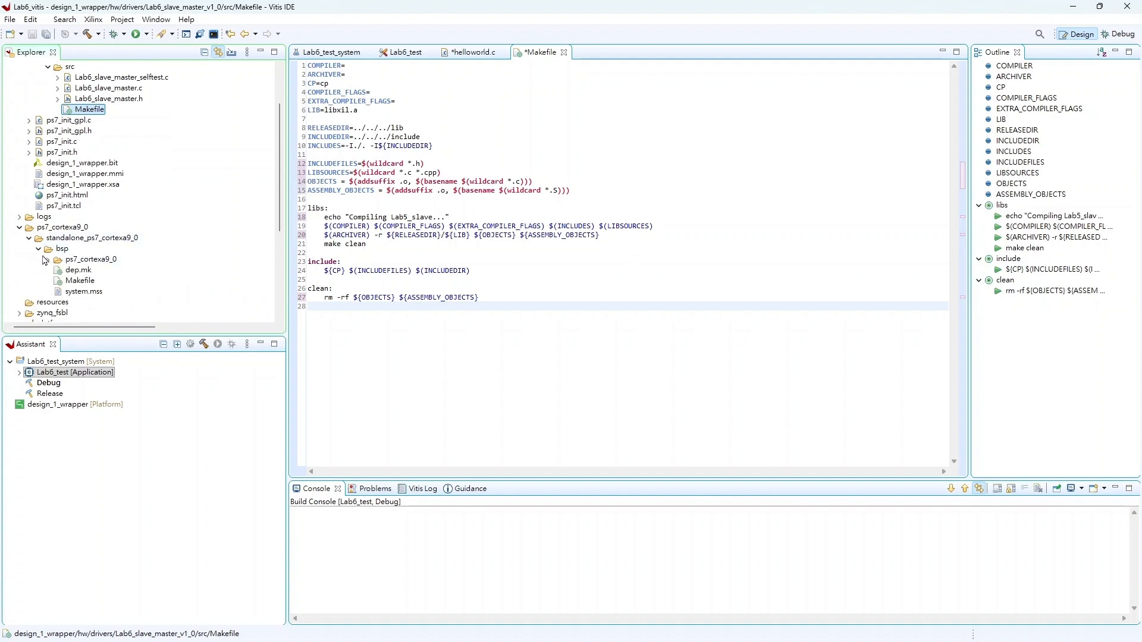
click(48, 259)
scroll(89, 274, down, 1)
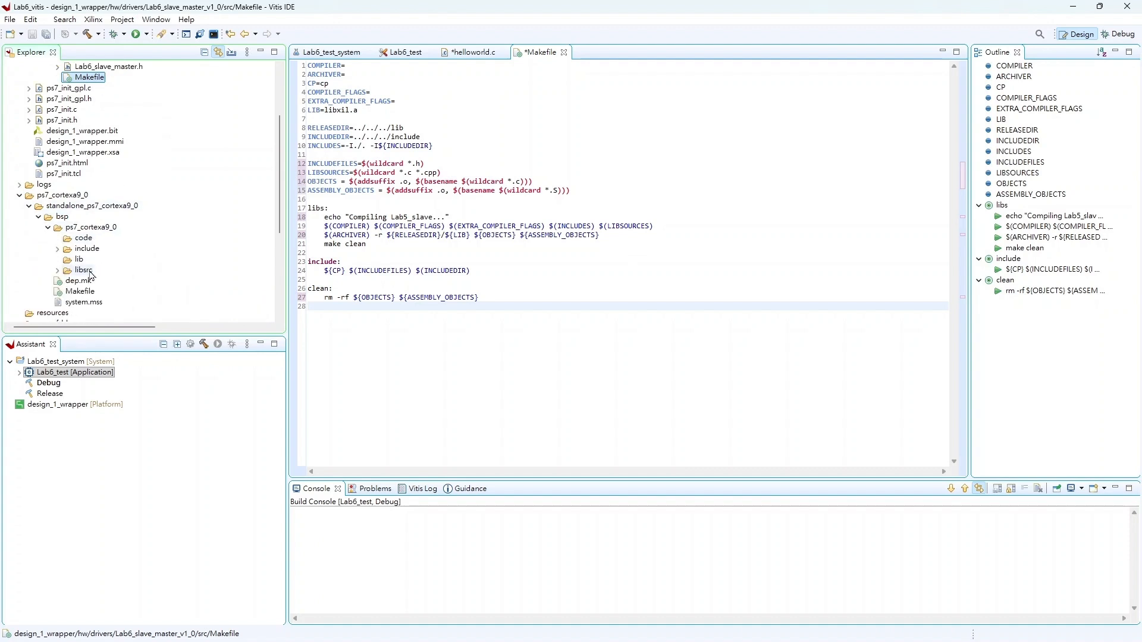
click(58, 270)
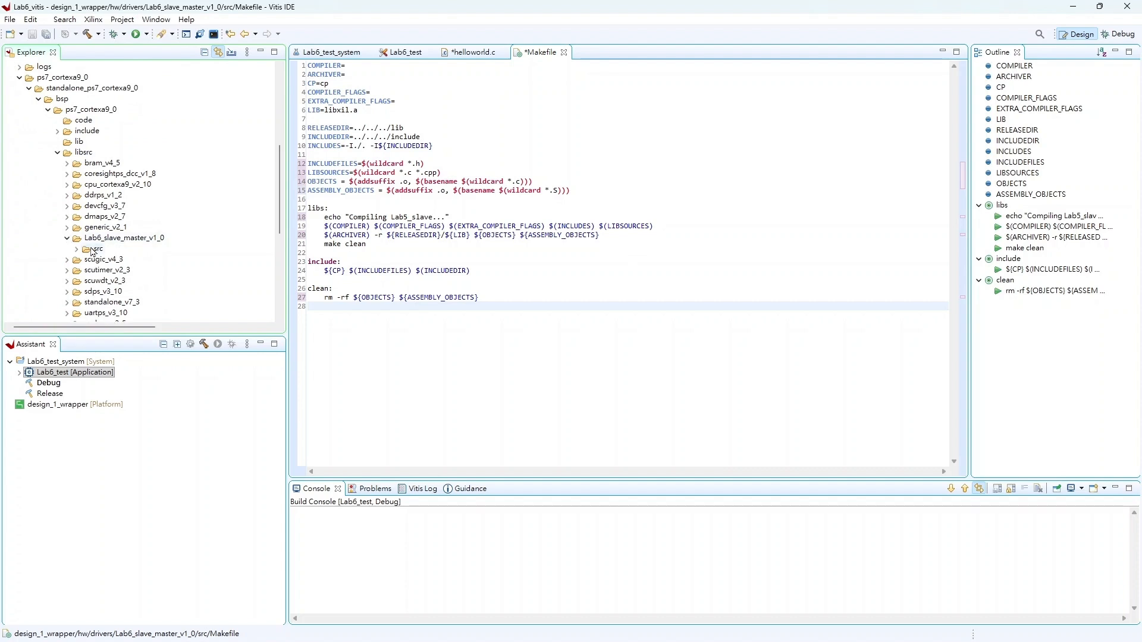
click(67, 238)
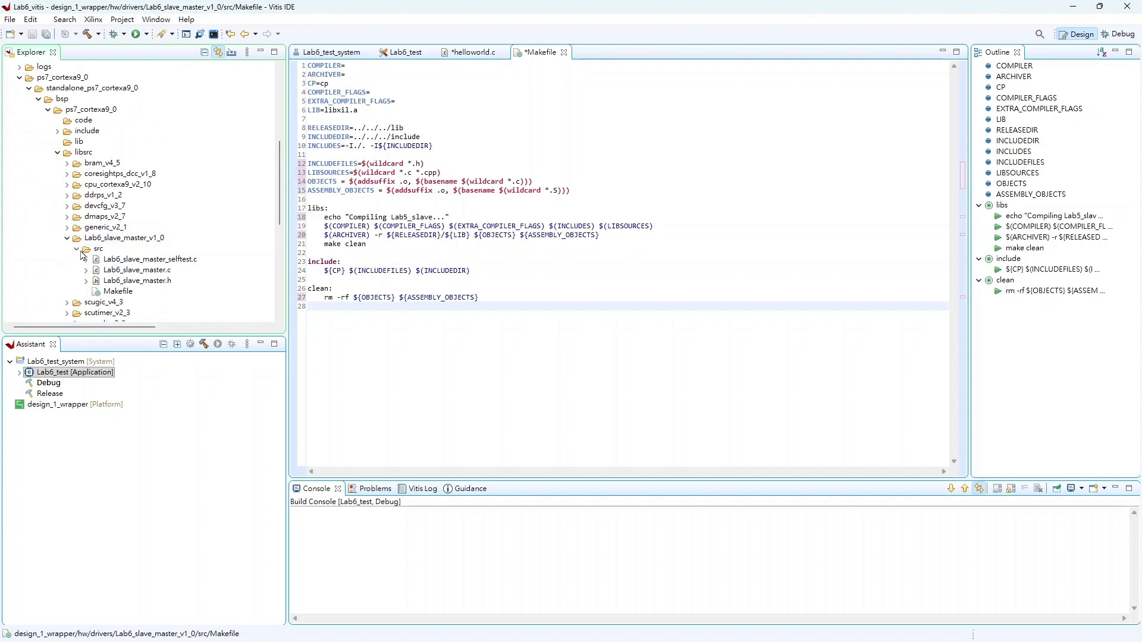
double_click(109, 293)
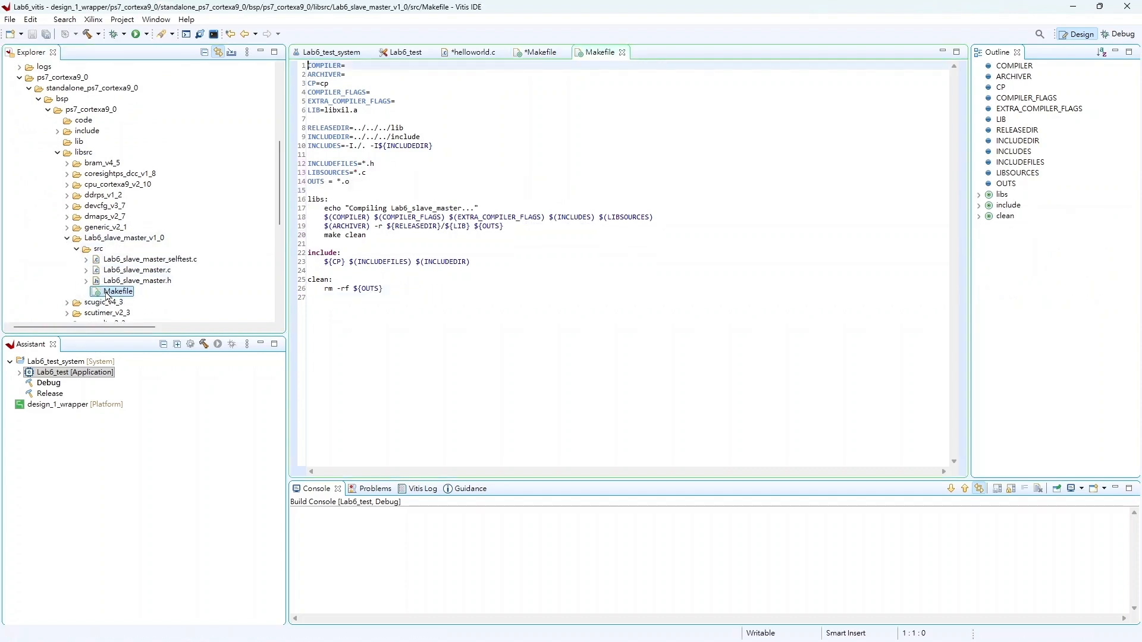
click(523, 266)
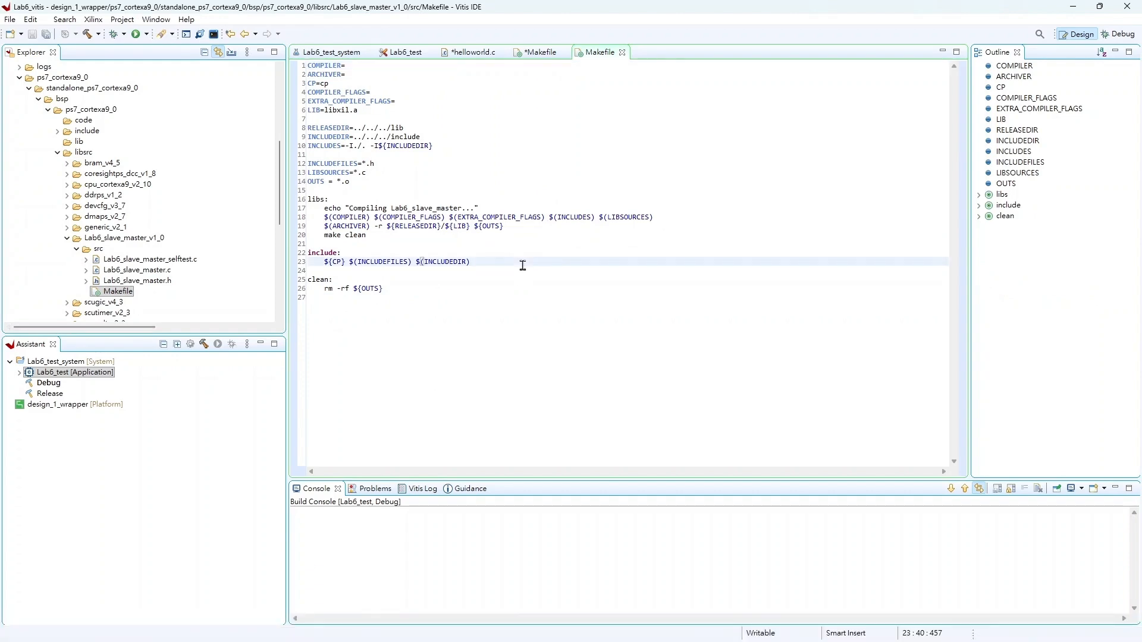
key(ctrl+a)
key(ctrl+v)
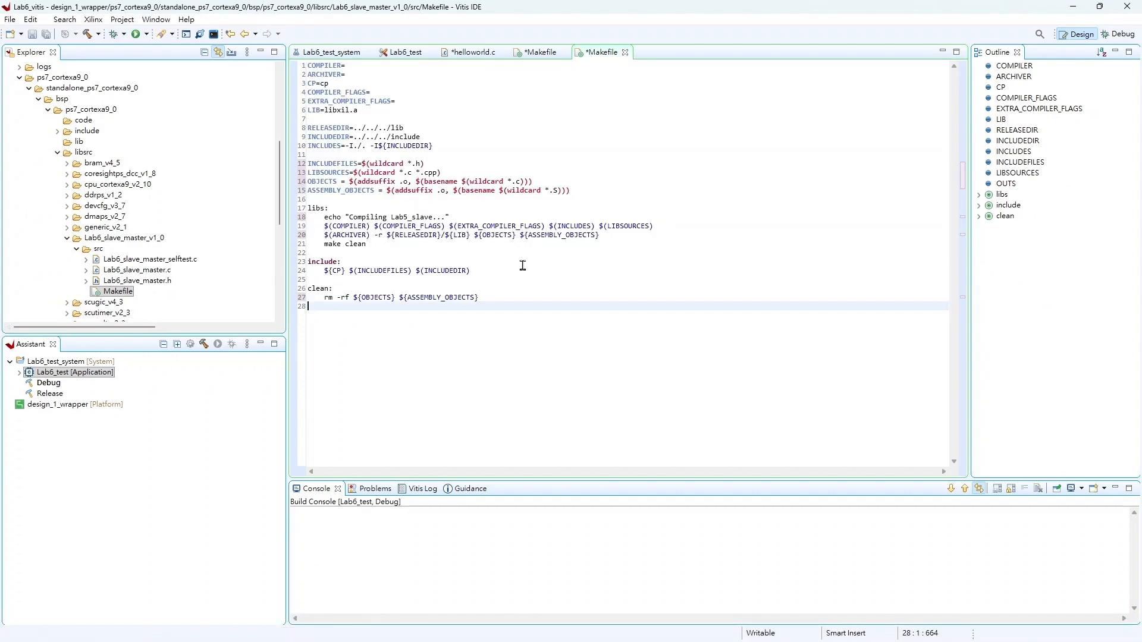
Step: Replace the zynq_fsbl BSP's libsrc Lab6_slave_master_v1_0 src Makefile contents with the same corrected Makefile text
scroll(128, 272, down, 5)
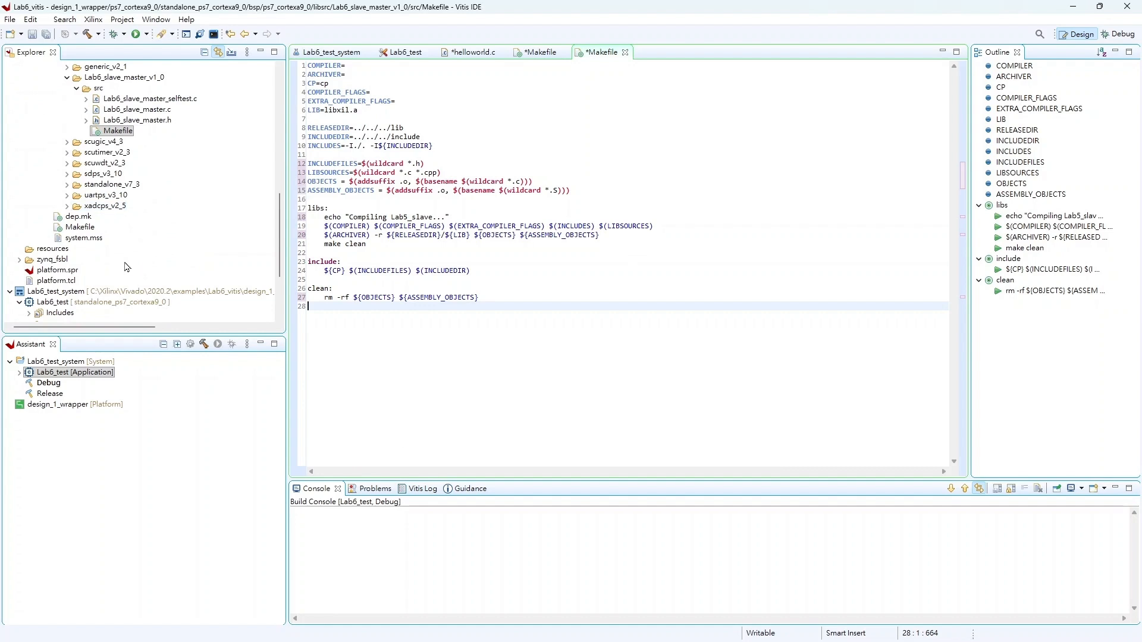
click(20, 260)
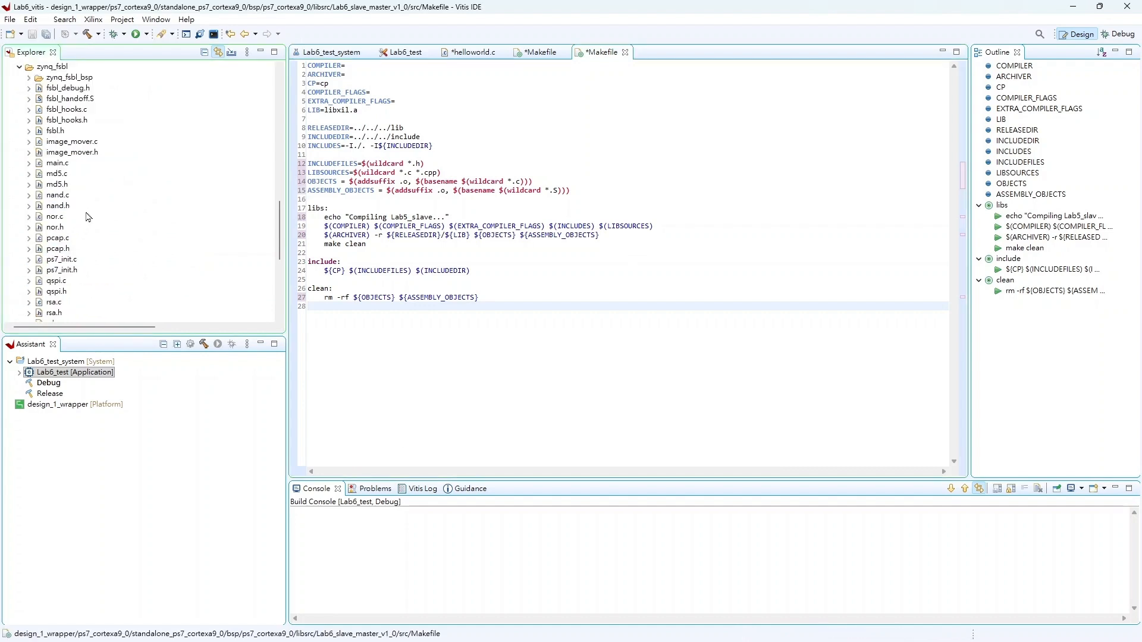
click(24, 77)
click(39, 88)
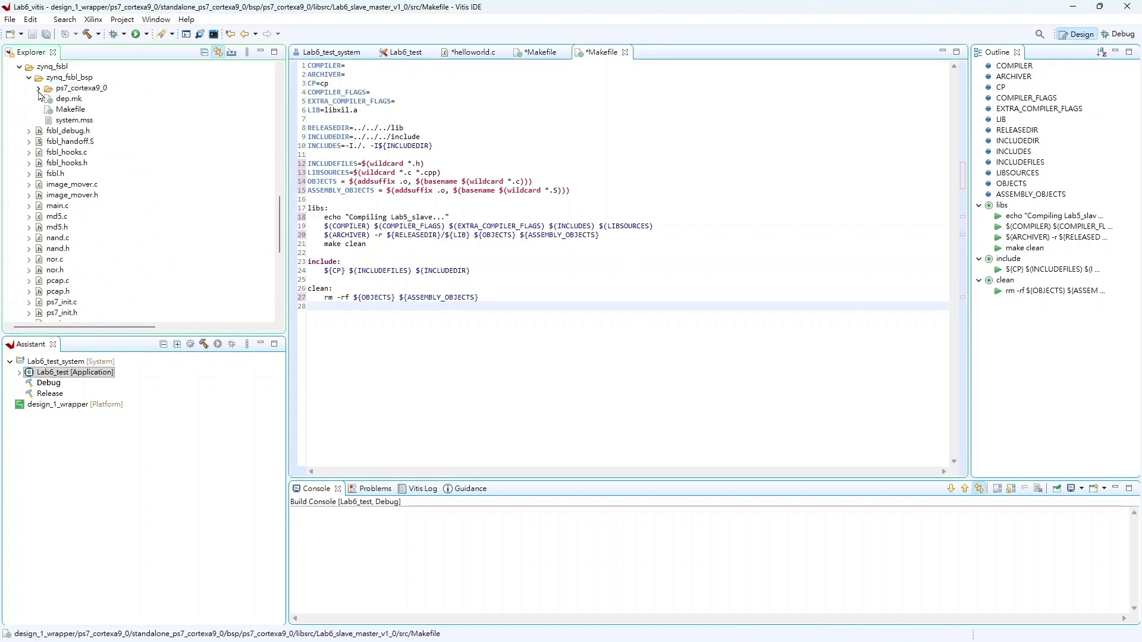
click(48, 131)
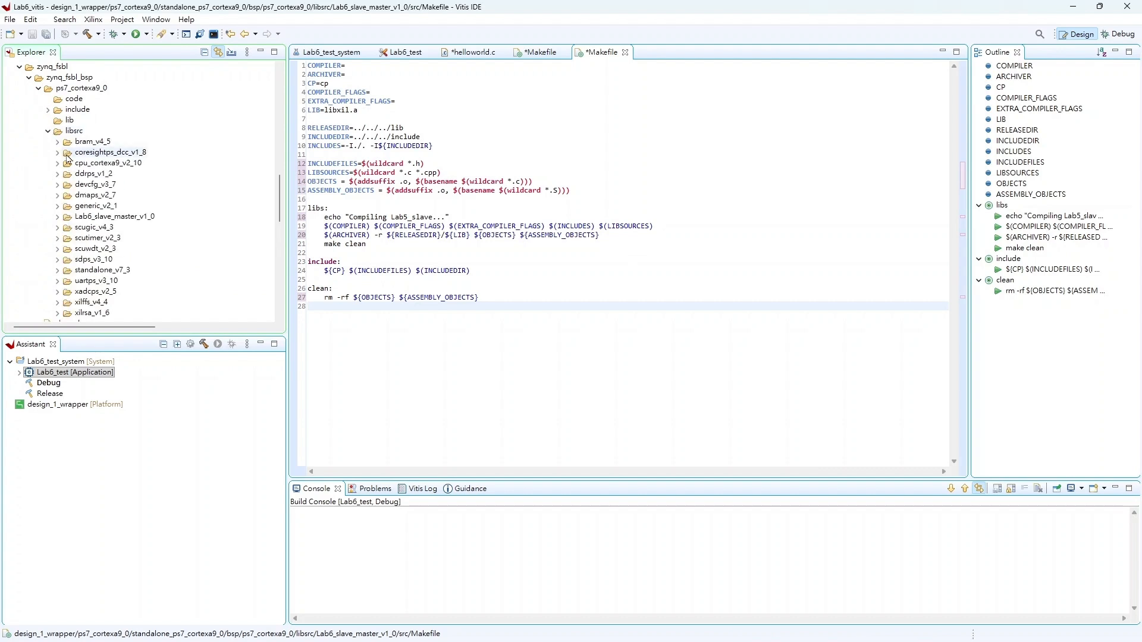
click(58, 217)
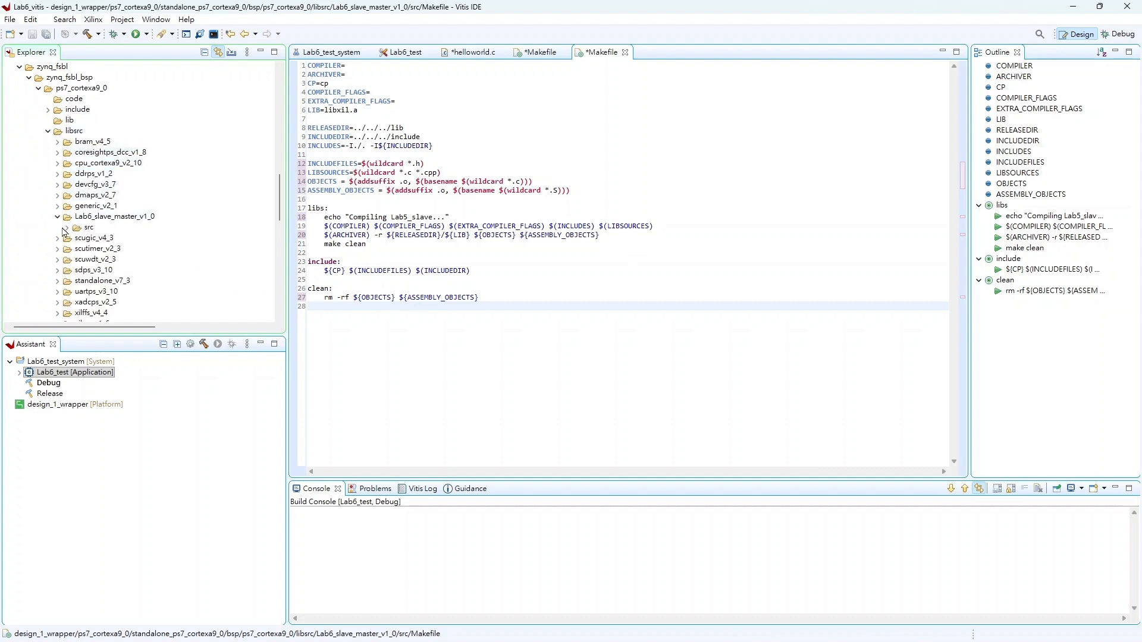
click(67, 228)
click(101, 270)
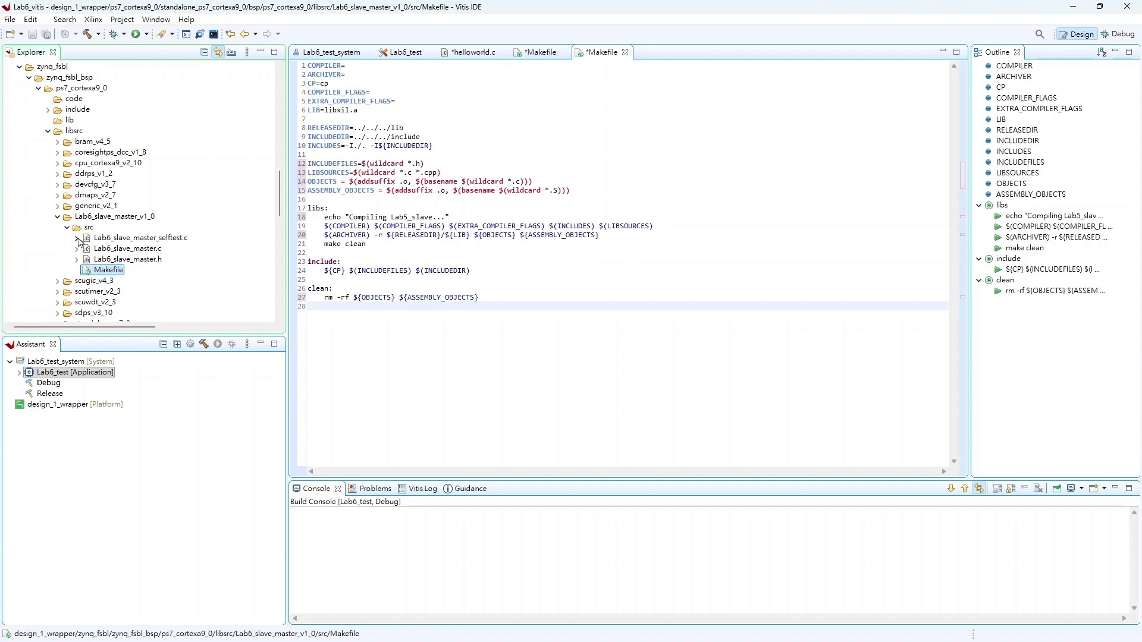
double_click(108, 270)
click(504, 245)
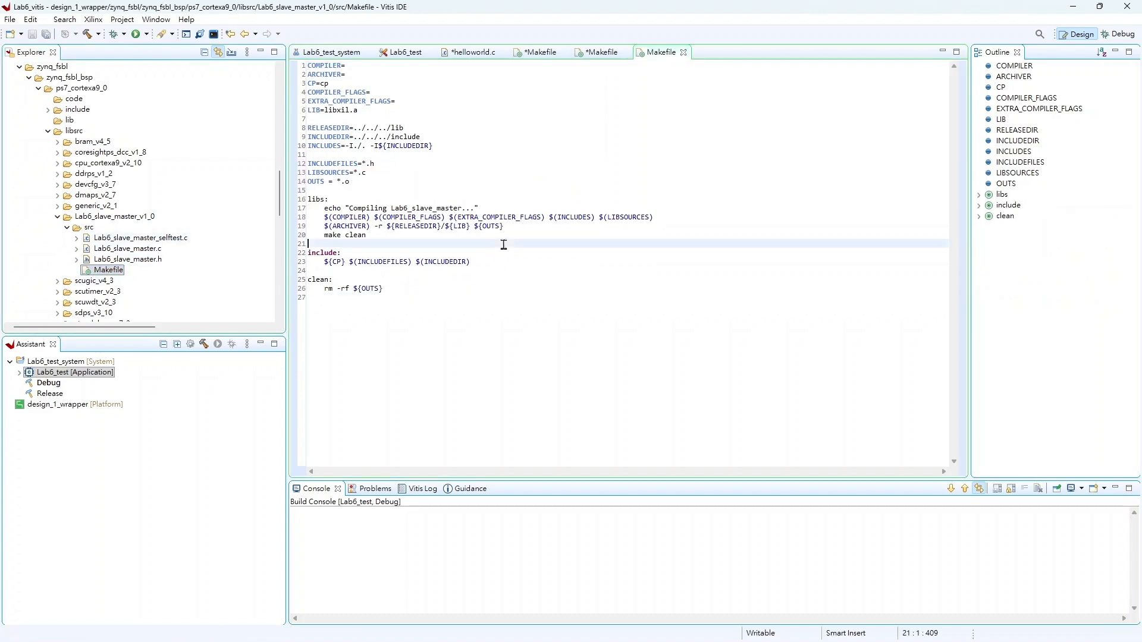
key(ctrl+a)
key(ctrl+v)
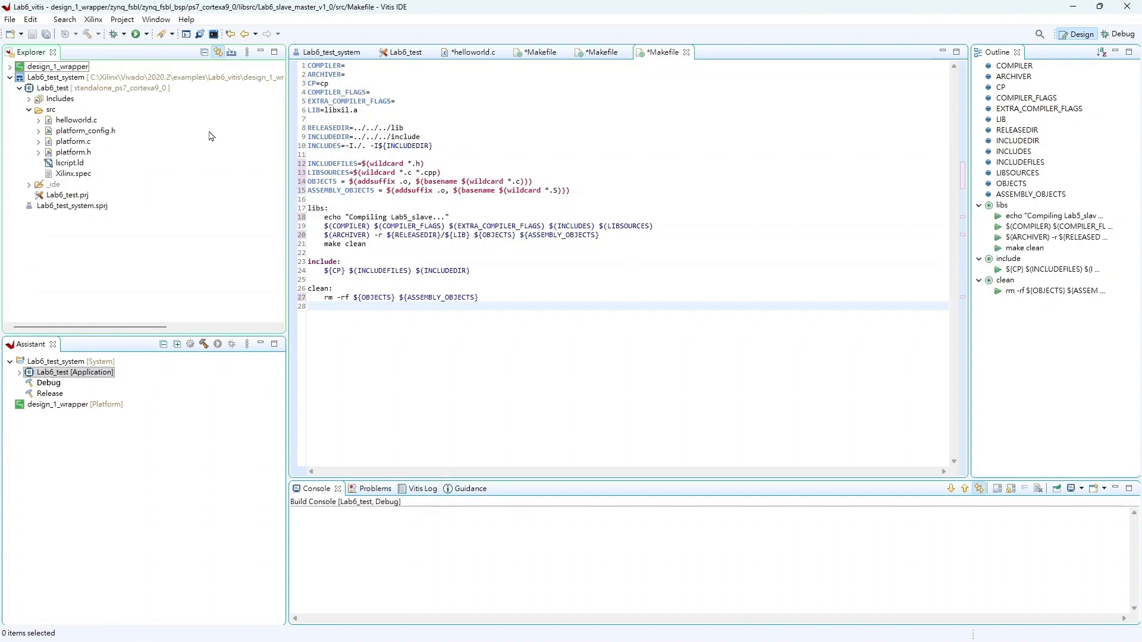
Step: Build the design_1_wrapper platform, then build the Lab6_test_system project
click(71, 68)
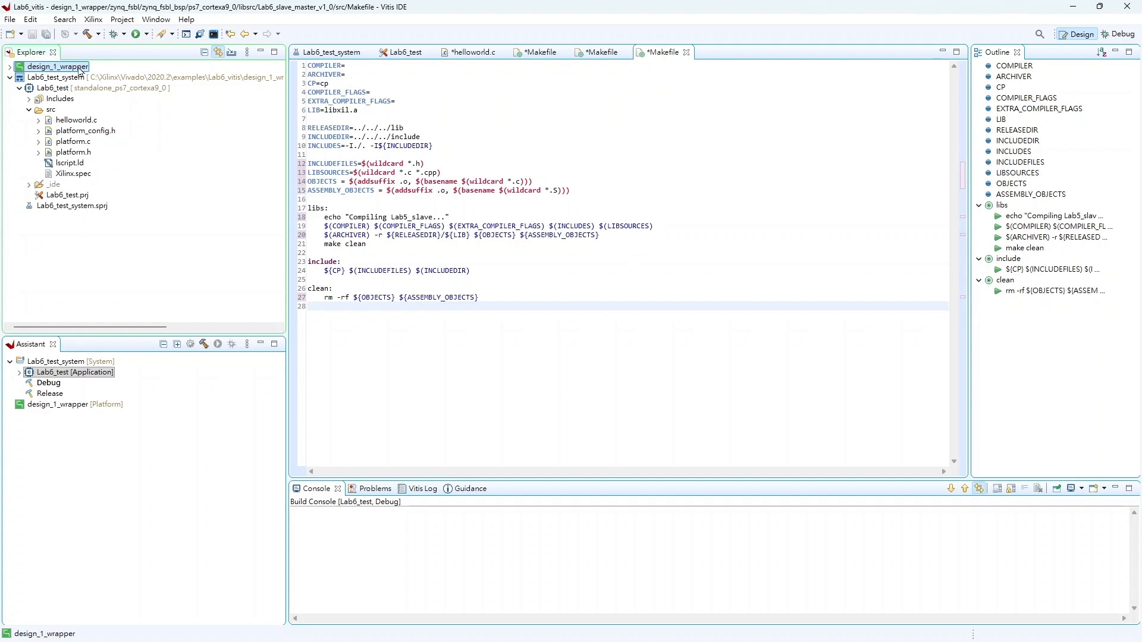
click(88, 34)
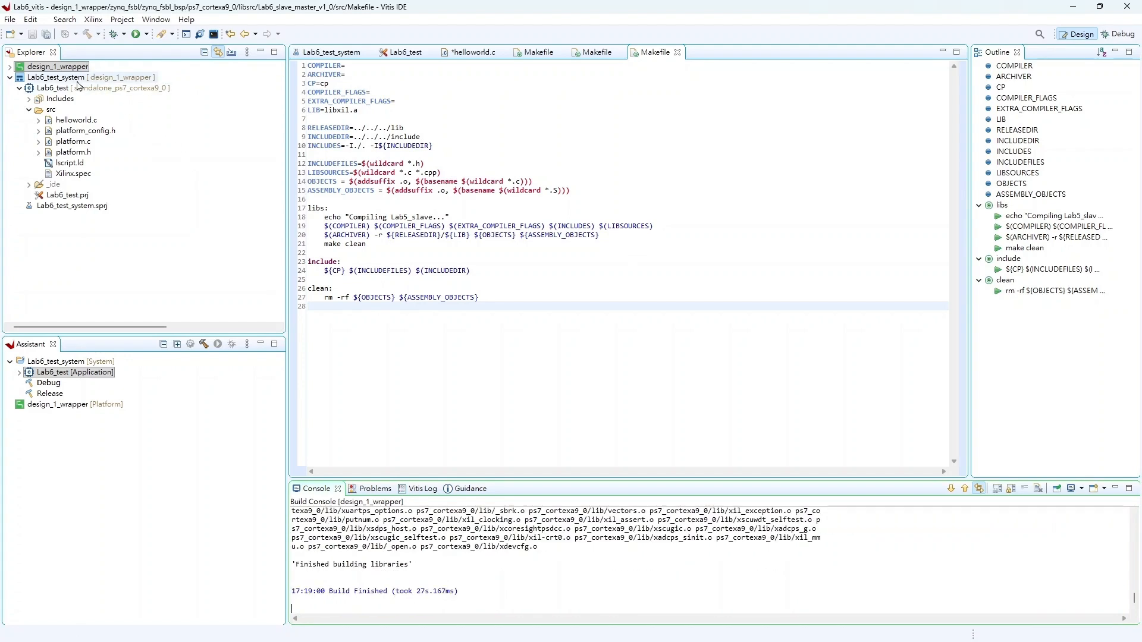
click(75, 78)
click(89, 34)
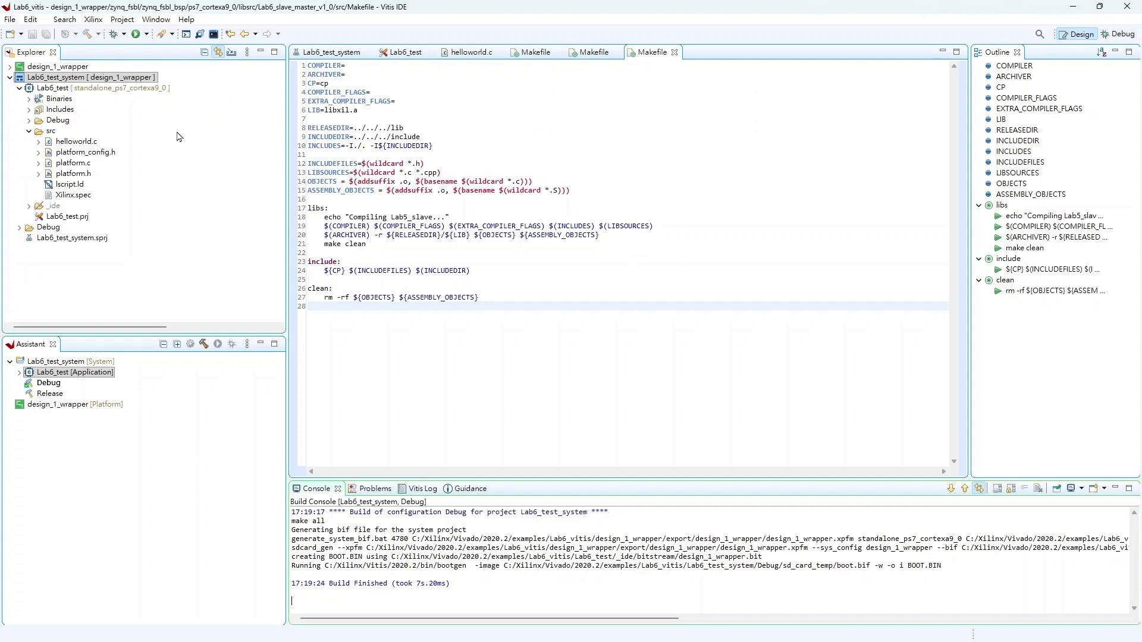
Step: Open the Terminal view in the IDE
click(157, 22)
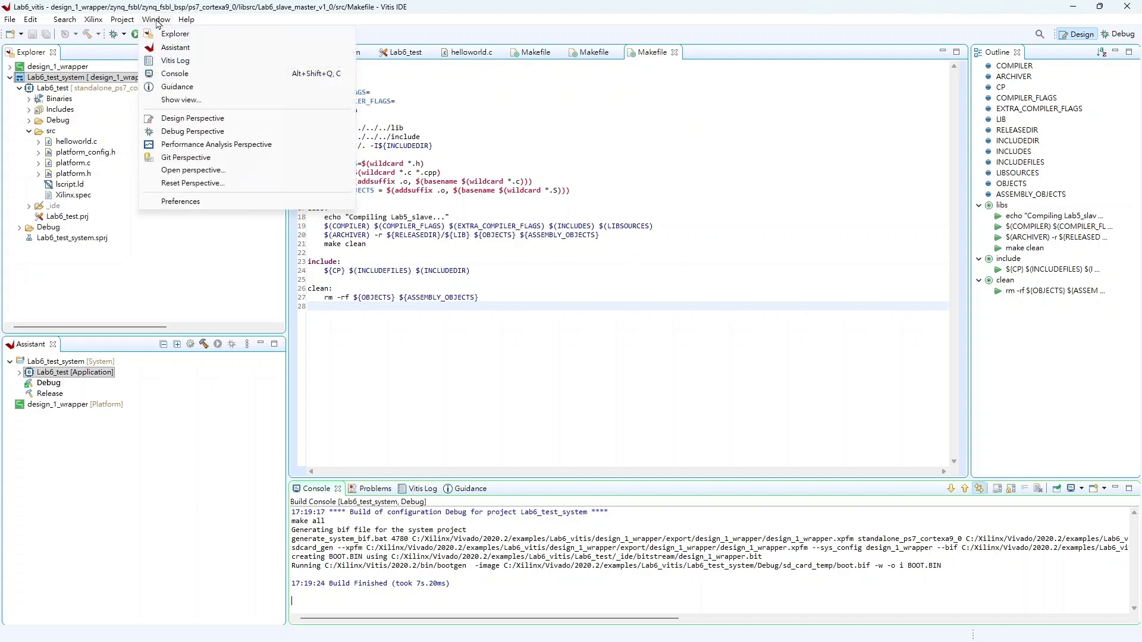
click(222, 106)
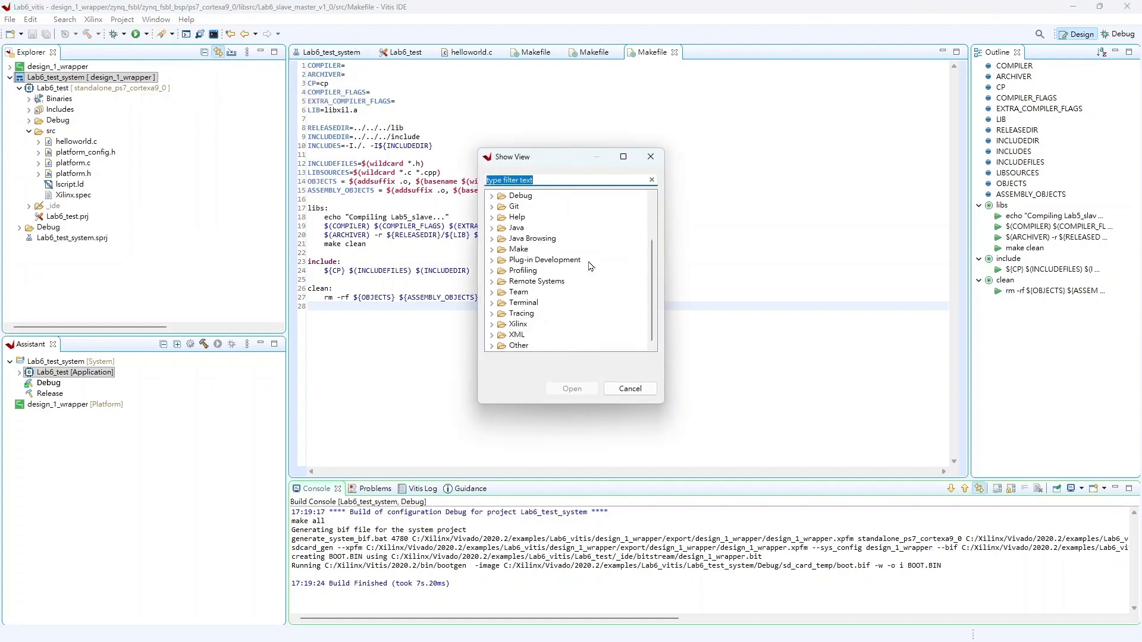
scroll(516, 307, up, 2)
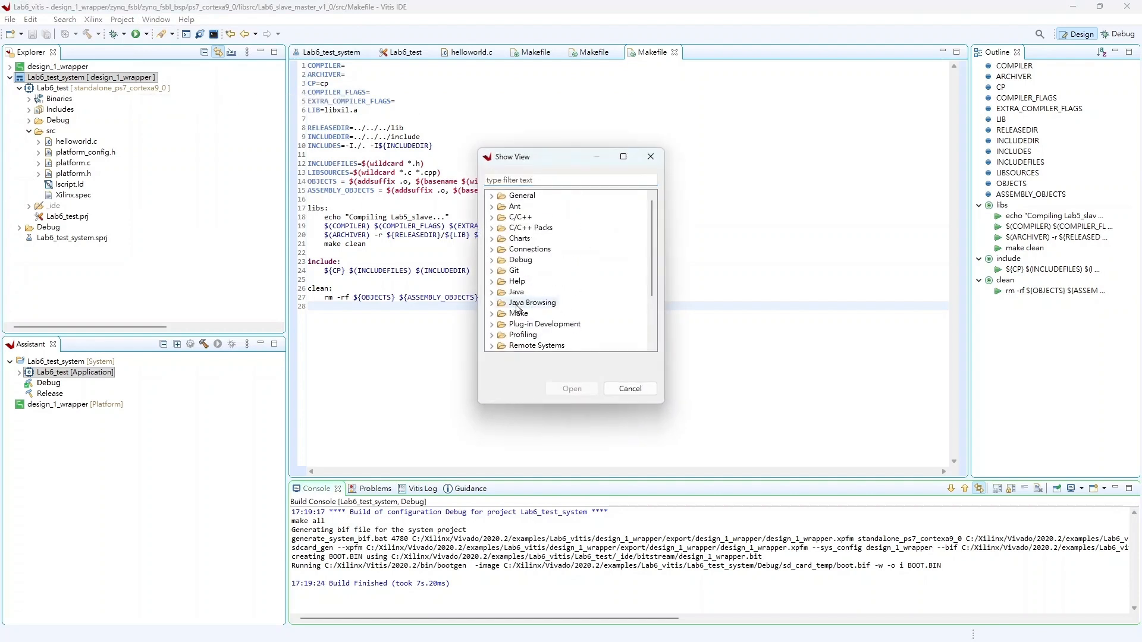
scroll(516, 307, down, 3)
click(536, 304)
double_click(539, 305)
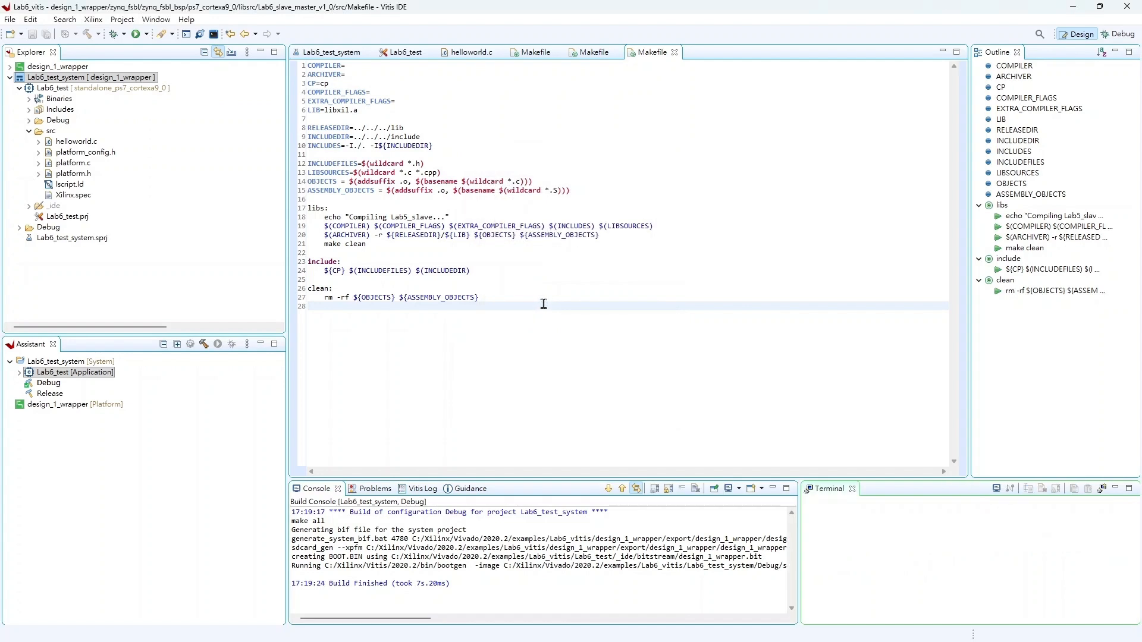
Step: Launch a Serial Terminal on port COM3 with a baud rate of 115200
click(1102, 494)
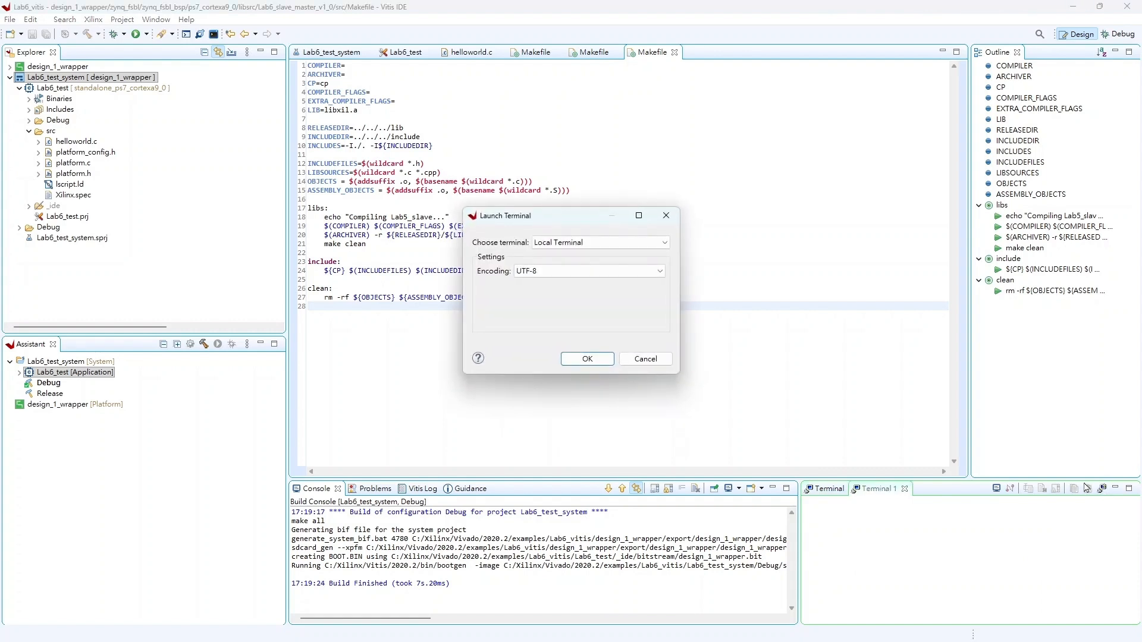
click(655, 245)
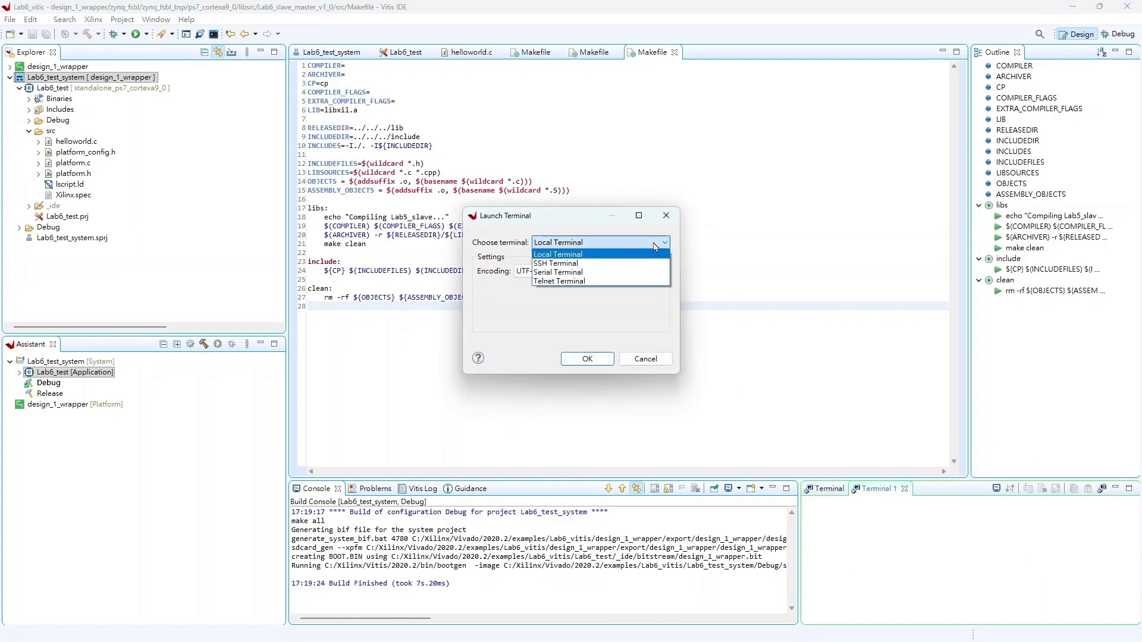
click(644, 272)
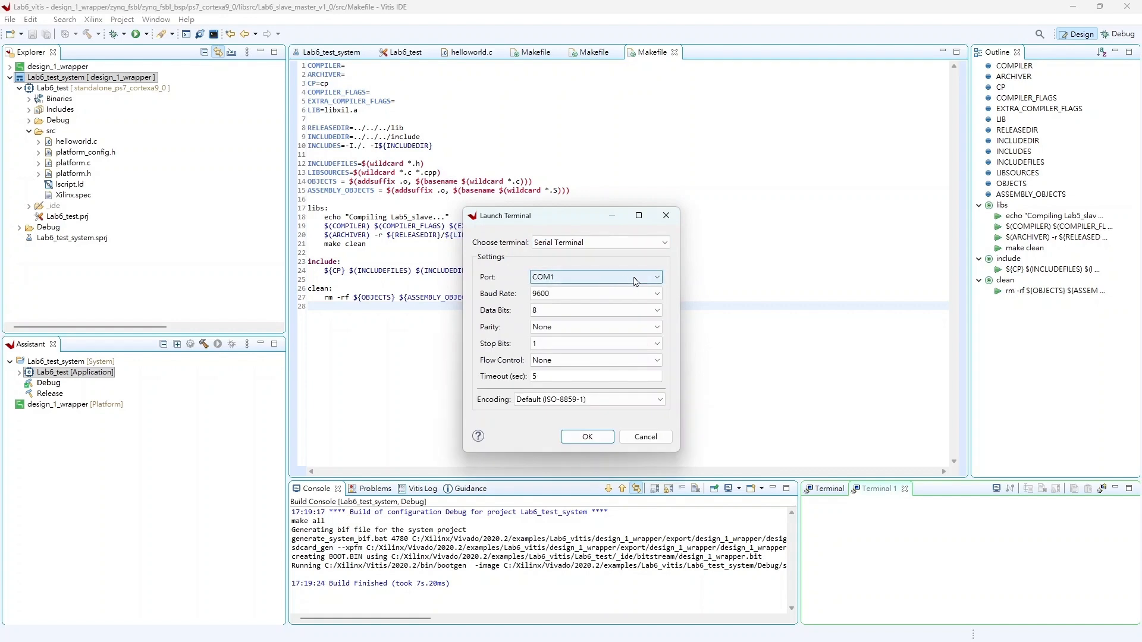
click(639, 278)
click(637, 297)
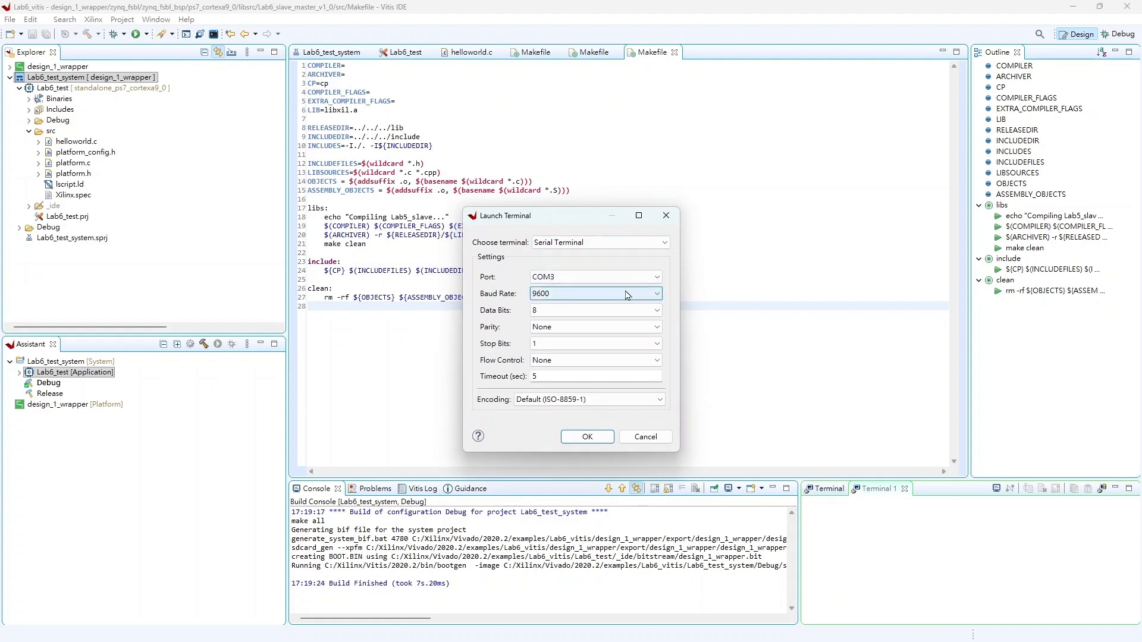
click(629, 294)
click(632, 386)
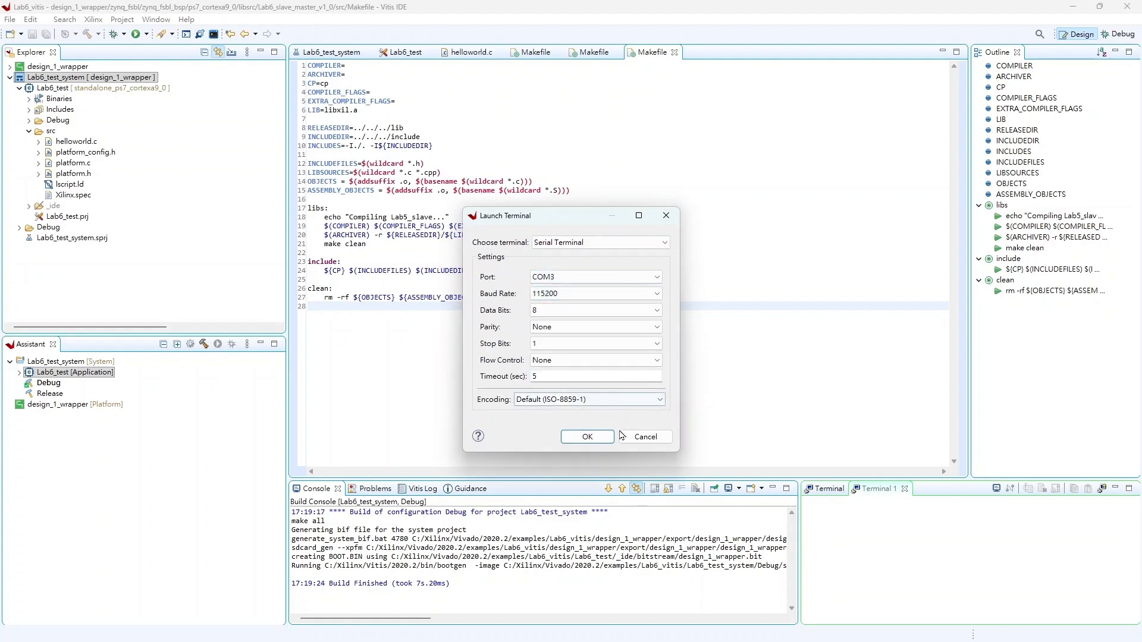
click(598, 441)
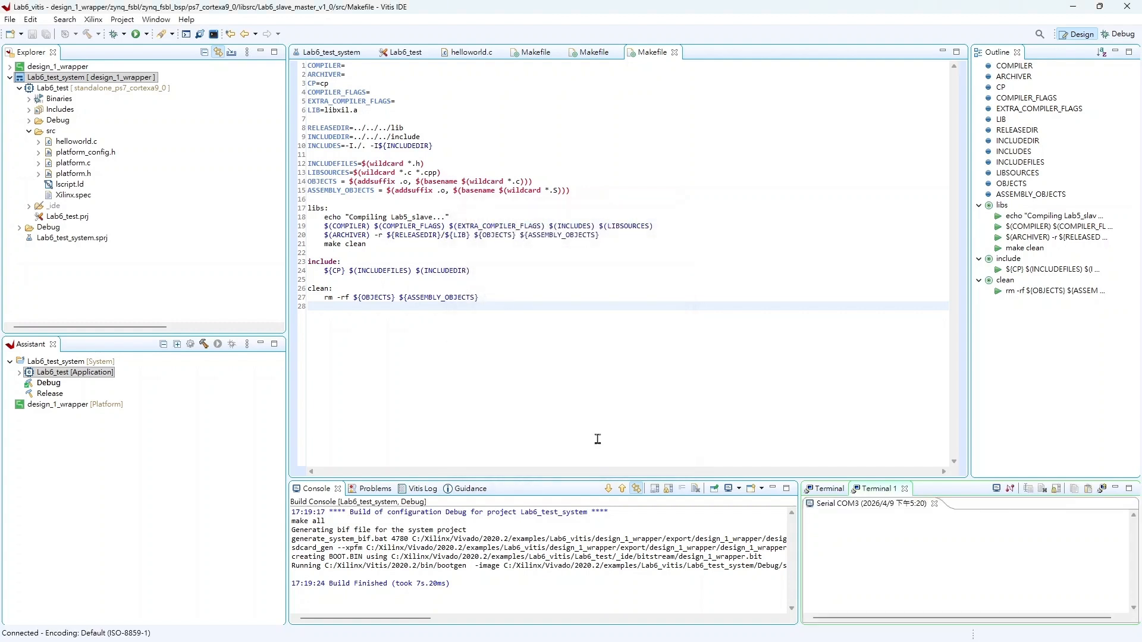
Step: Run the Lab6_test_system project on the board, then maximize the serial terminal to review the BRAM and ALU result output
click(224, 394)
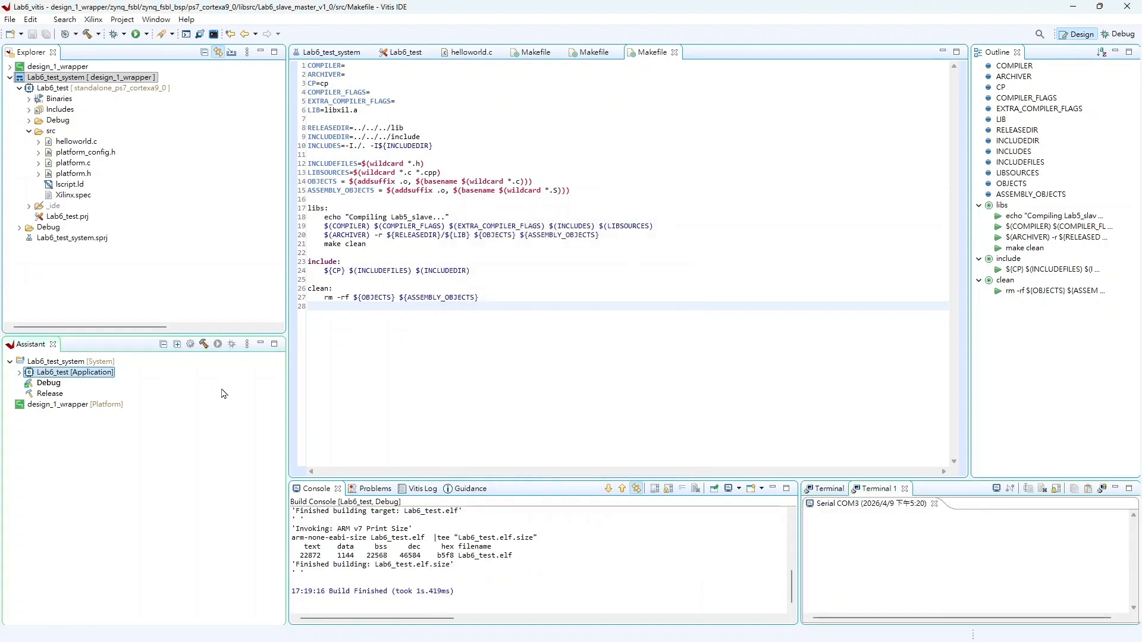
click(99, 362)
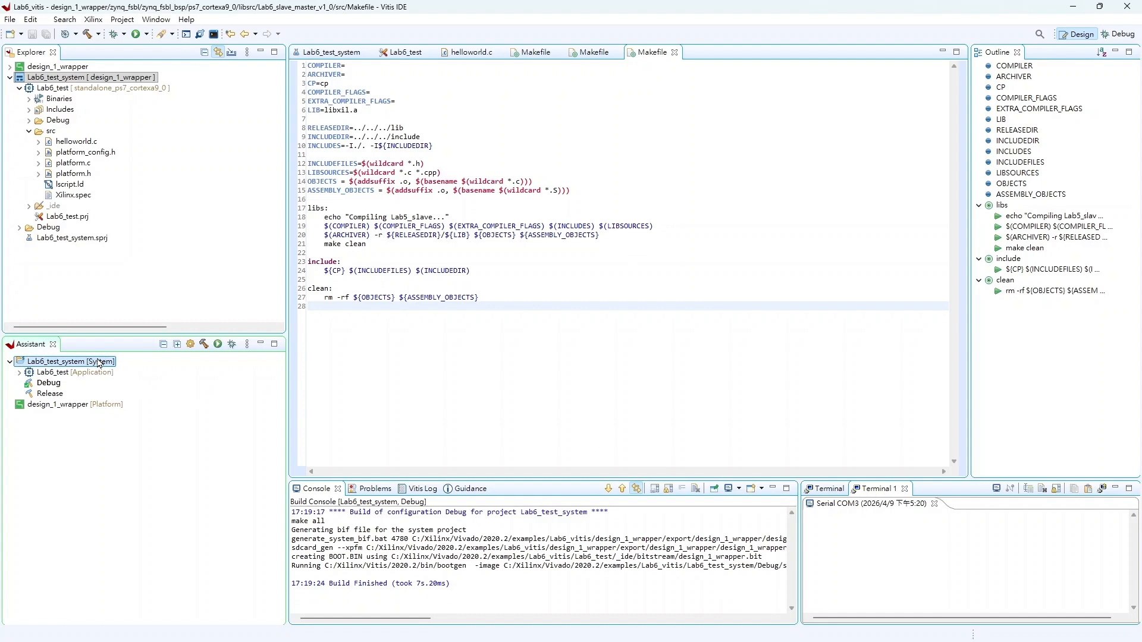
right_click(99, 362)
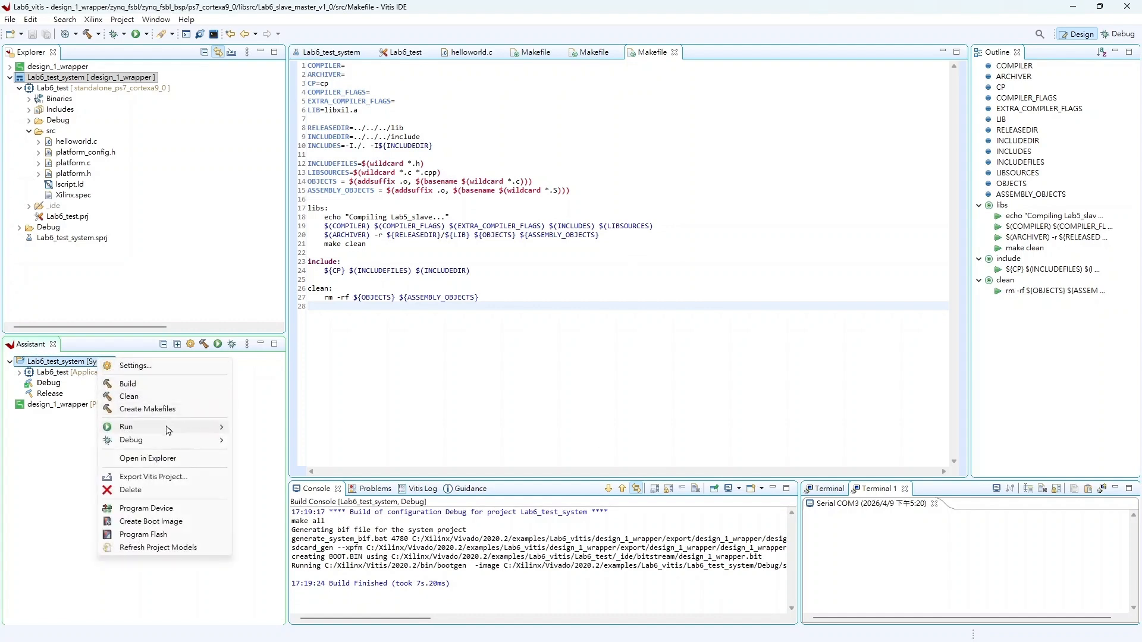
mouse_move(169, 432)
click(244, 427)
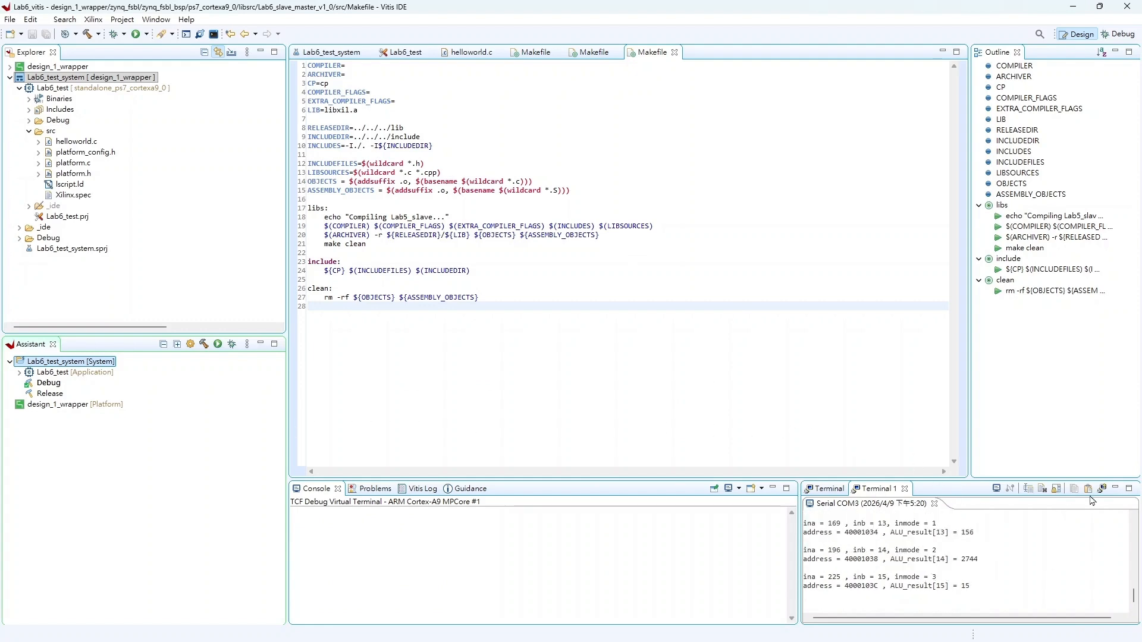
click(1129, 488)
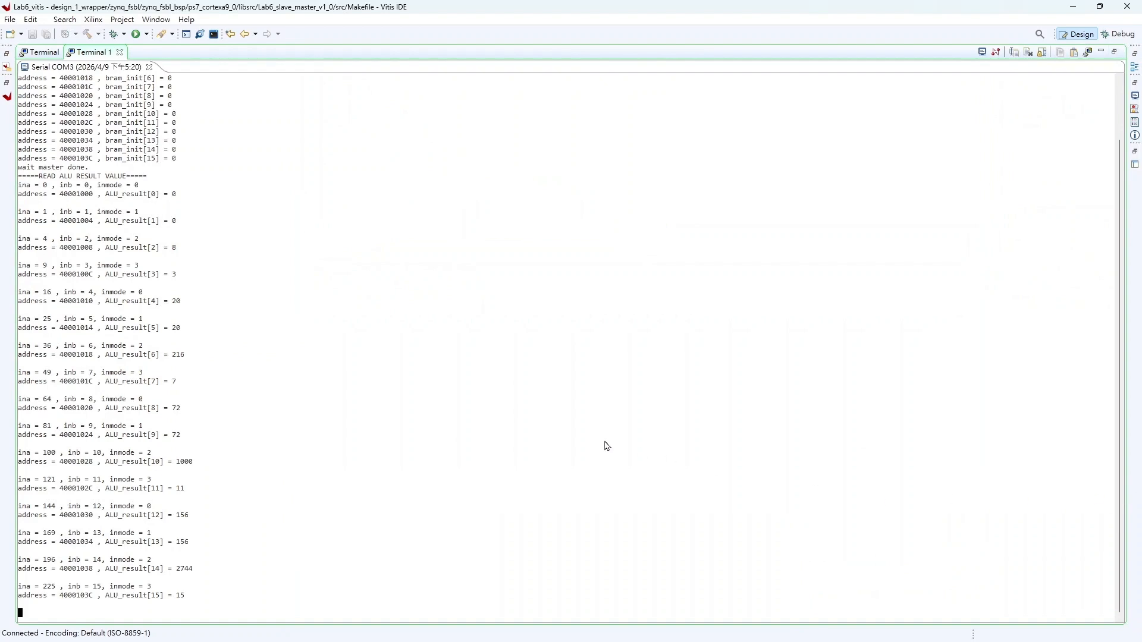
scroll(383, 406, up, 3)
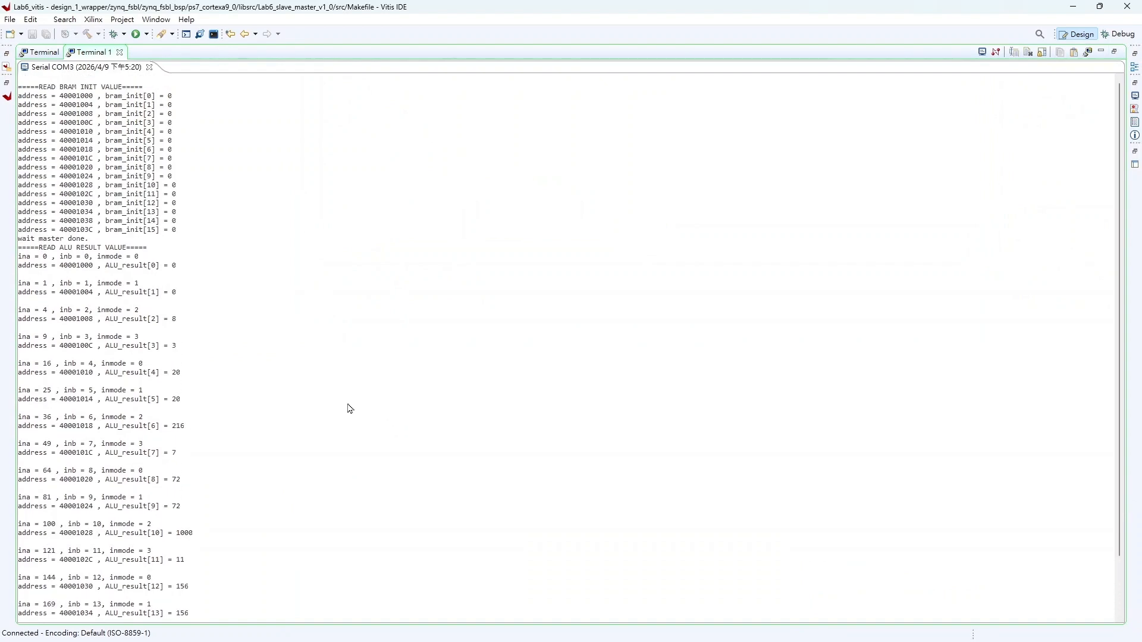